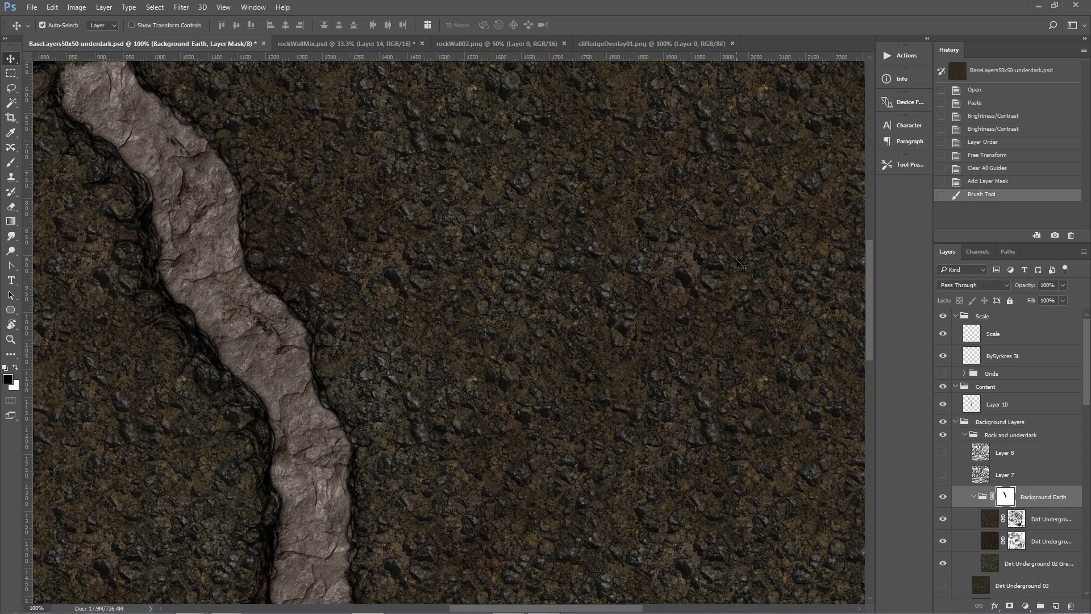
Switch to Clip Studio Paint, pick the Castle Wall Ribbon brush and draw a curving wall stroke across the canvas top.
{"action": "mouse_move", "coordinate": [492, 611]}
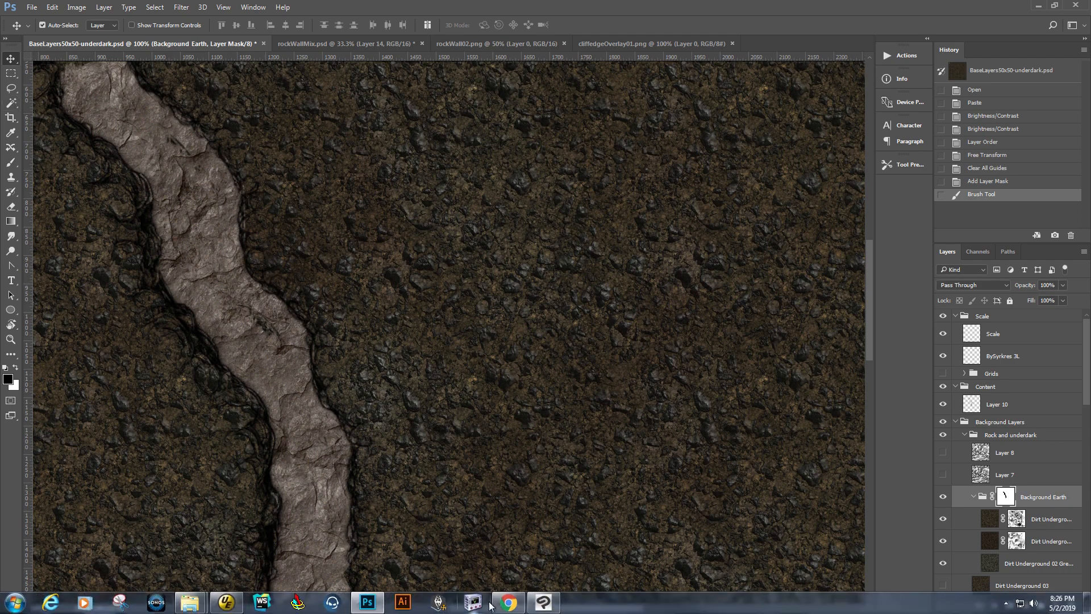
{"action": "left_click", "coordinate": [543, 602]}
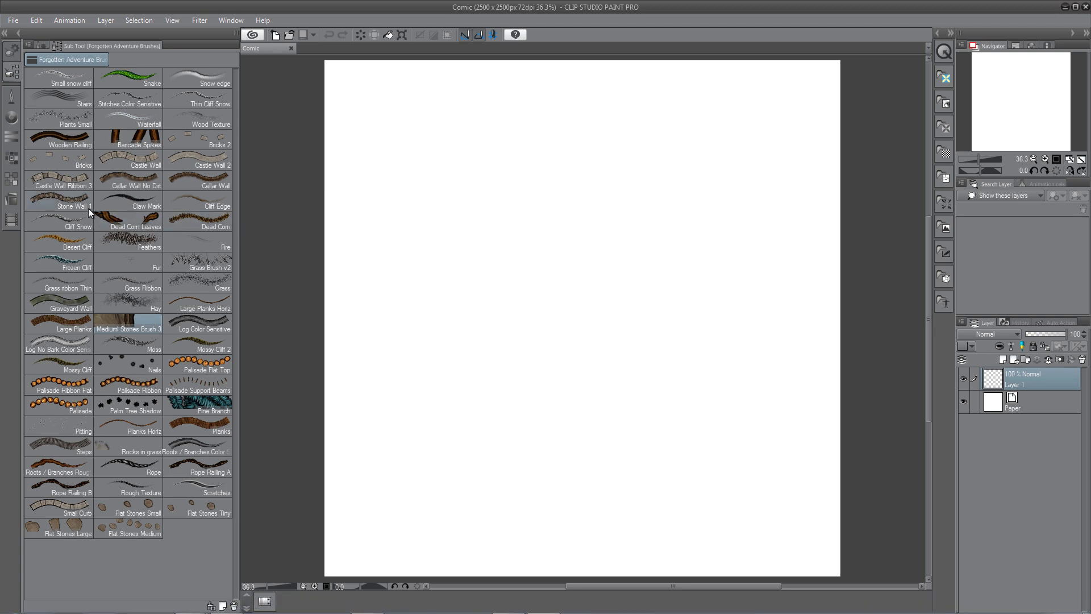
{"action": "left_click", "coordinate": [73, 180]}
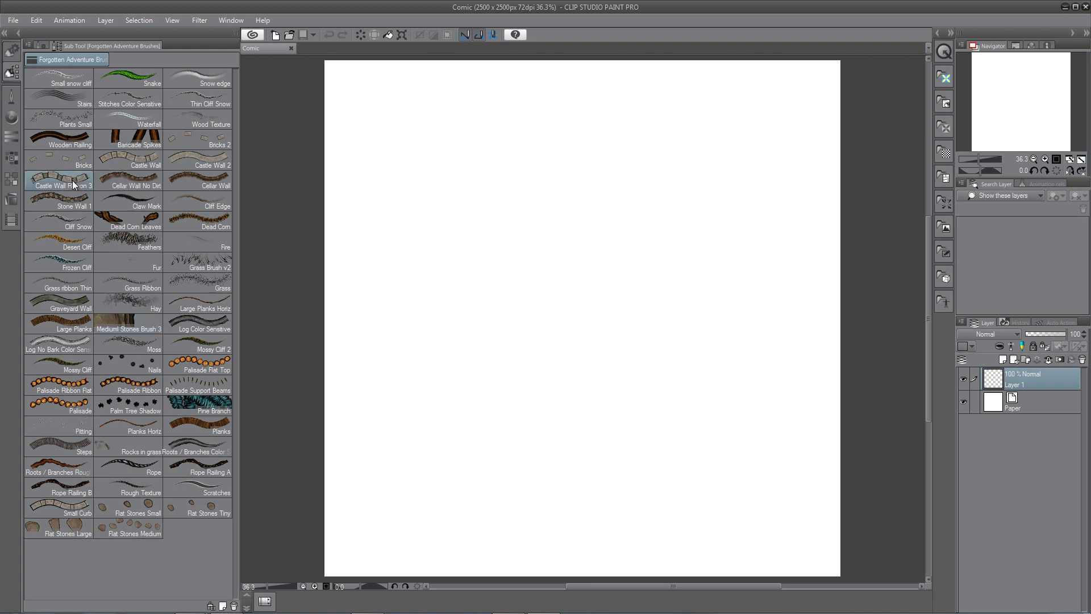
{"action": "mouse_move", "coordinate": [414, 180]}
{"action": "left_mouse_down"}
{"action": "mouse_move", "coordinate": [497, 168]}
{"action": "mouse_move", "coordinate": [531, 140]}
{"action": "mouse_move", "coordinate": [617, 114]}
{"action": "mouse_move", "coordinate": [665, 112]}
{"action": "mouse_move", "coordinate": [730, 145]}
{"action": "mouse_move", "coordinate": [749, 179]}
{"action": "mouse_move", "coordinate": [748, 250]}
{"action": "left_mouse_up"}
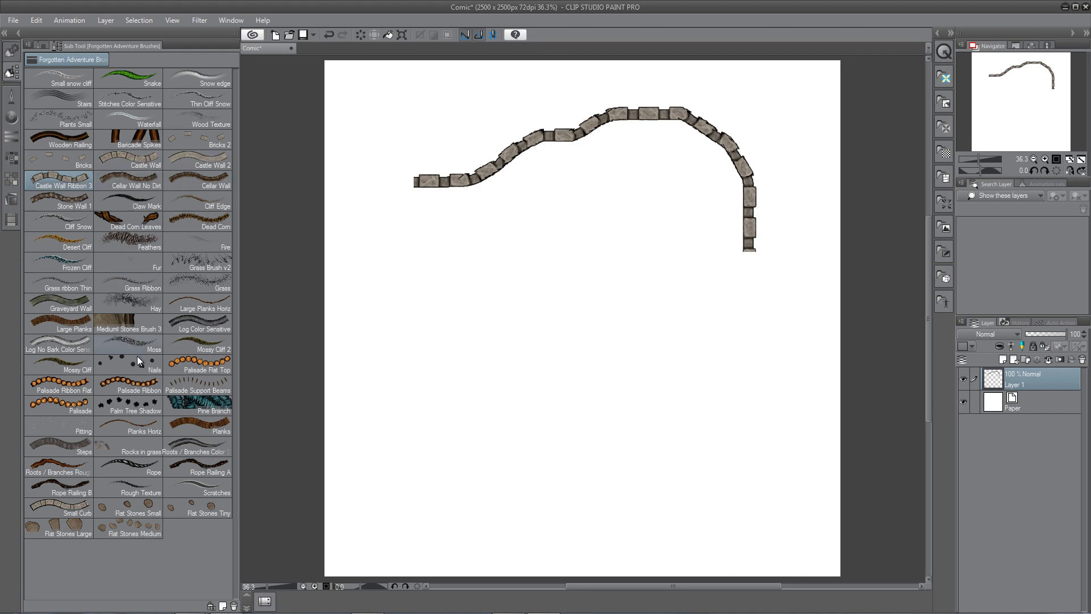
Pick the Palisade Rail Top brush and draw a long looping palisade stroke around the wall.
{"action": "left_click", "coordinate": [195, 366]}
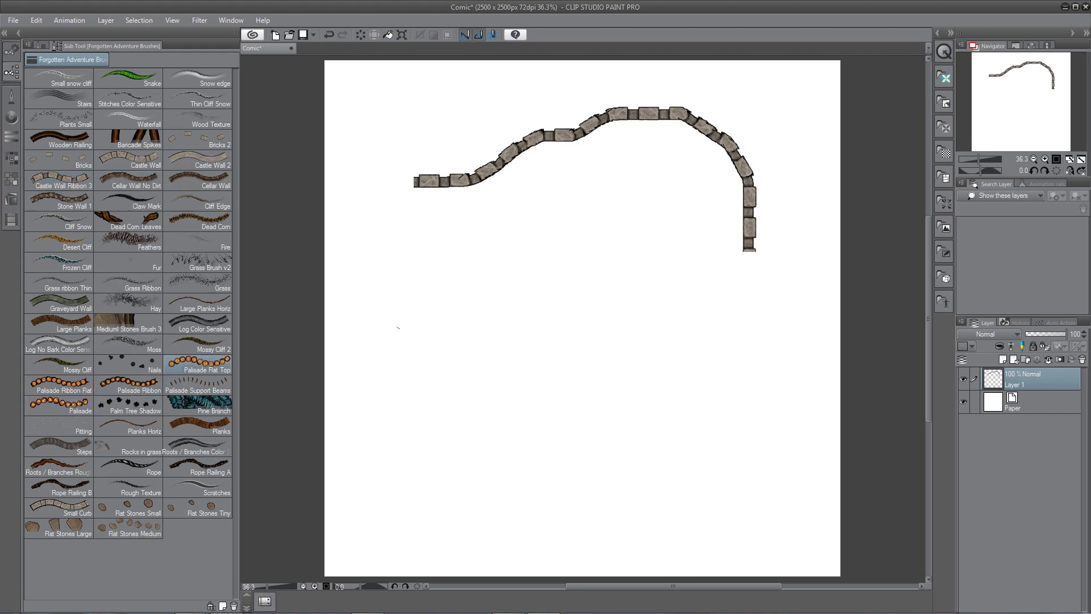
{"action": "mouse_move", "coordinate": [408, 298]}
{"action": "left_mouse_down"}
{"action": "mouse_move", "coordinate": [504, 296]}
{"action": "mouse_move", "coordinate": [550, 265]}
{"action": "mouse_move", "coordinate": [622, 258]}
{"action": "mouse_move", "coordinate": [745, 308]}
{"action": "mouse_move", "coordinate": [784, 229]}
{"action": "mouse_move", "coordinate": [782, 161]}
{"action": "mouse_move", "coordinate": [697, 102]}
{"action": "mouse_move", "coordinate": [465, 92]}
{"action": "mouse_move", "coordinate": [374, 136]}
{"action": "mouse_move", "coordinate": [364, 244]}
{"action": "mouse_move", "coordinate": [371, 342]}
{"action": "mouse_move", "coordinate": [467, 390]}
{"action": "mouse_move", "coordinate": [562, 405]}
{"action": "mouse_move", "coordinate": [683, 379]}
{"action": "mouse_move", "coordinate": [595, 320]}
{"action": "mouse_move", "coordinate": [445, 326]}
{"action": "mouse_move", "coordinate": [400, 320]}
{"action": "mouse_move", "coordinate": [402, 297]}
{"action": "left_mouse_up"}
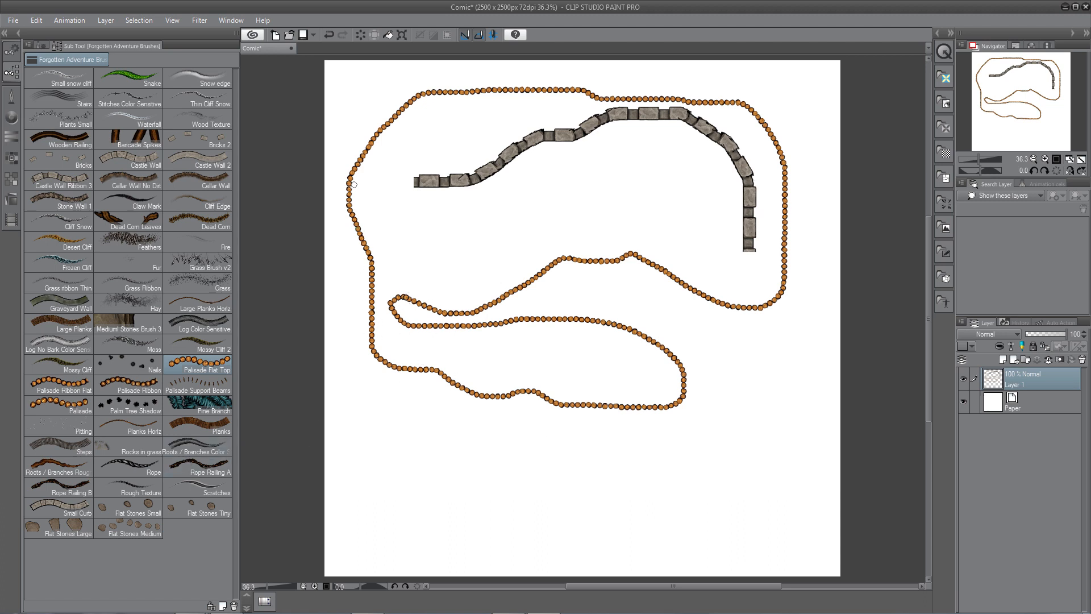
Pick the Rope Railing B brush and draw a wavy rope stroke below the loop.
{"action": "left_click", "coordinate": [56, 468]}
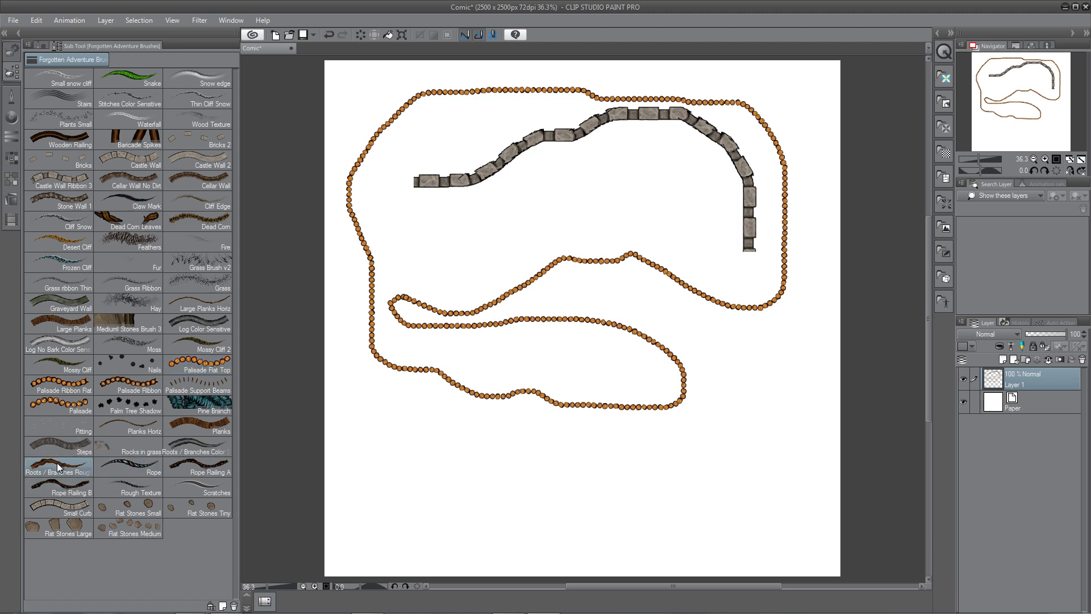
{"action": "left_click", "coordinate": [60, 486]}
{"action": "mouse_move", "coordinate": [378, 424]}
{"action": "left_mouse_down"}
{"action": "mouse_move", "coordinate": [422, 450]}
{"action": "mouse_move", "coordinate": [659, 458]}
{"action": "mouse_move", "coordinate": [764, 398]}
{"action": "left_mouse_up"}
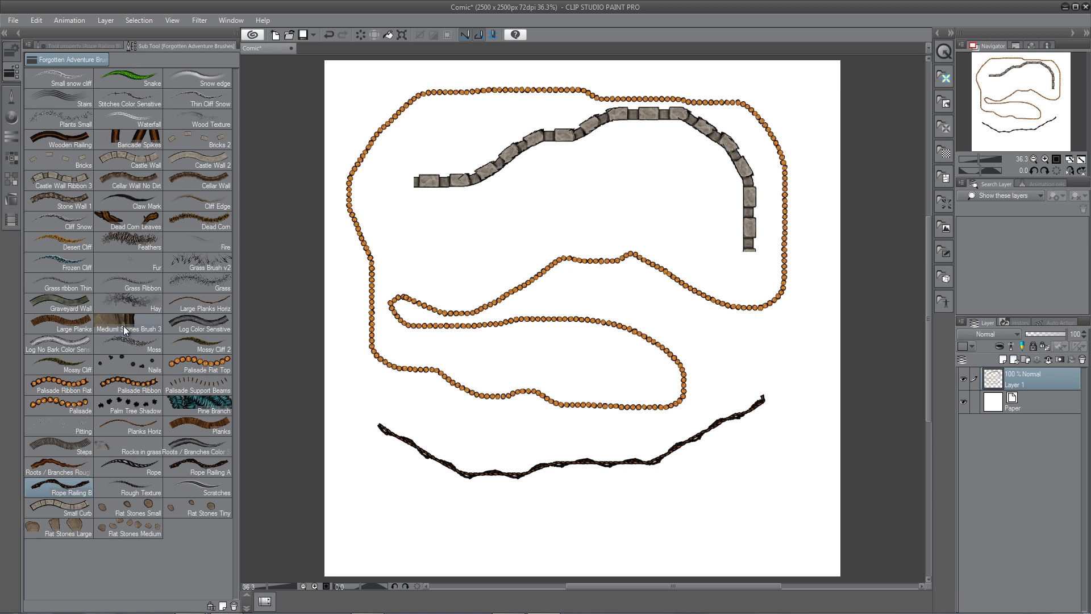
Pick the Flat Stones Large brush and draw a row of stepping stones near the bottom.
{"action": "left_click", "coordinate": [124, 325]}
{"action": "left_click", "coordinate": [68, 531]}
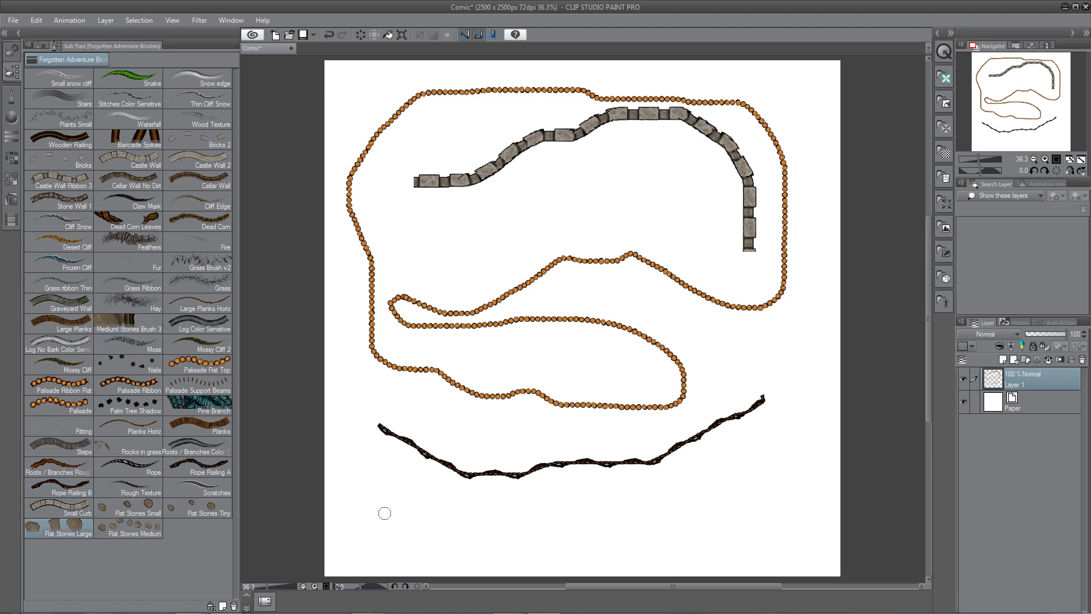
{"action": "mouse_move", "coordinate": [384, 513]}
{"action": "left_mouse_down"}
{"action": "mouse_move", "coordinate": [501, 510]}
{"action": "mouse_move", "coordinate": [527, 526]}
{"action": "mouse_move", "coordinate": [616, 534]}
{"action": "mouse_move", "coordinate": [700, 525]}
{"action": "mouse_move", "coordinate": [764, 470]}
{"action": "left_mouse_up"}
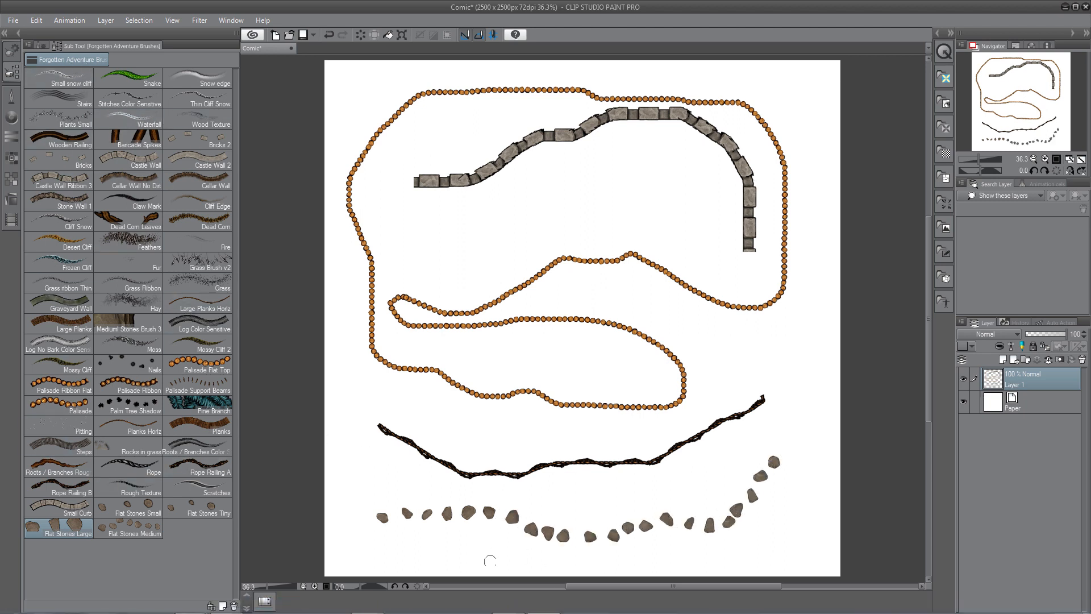
Browse the Forgotten Adventures brush pack post and the custom brush tutorial in the browser.
{"action": "left_click", "coordinate": [507, 602]}
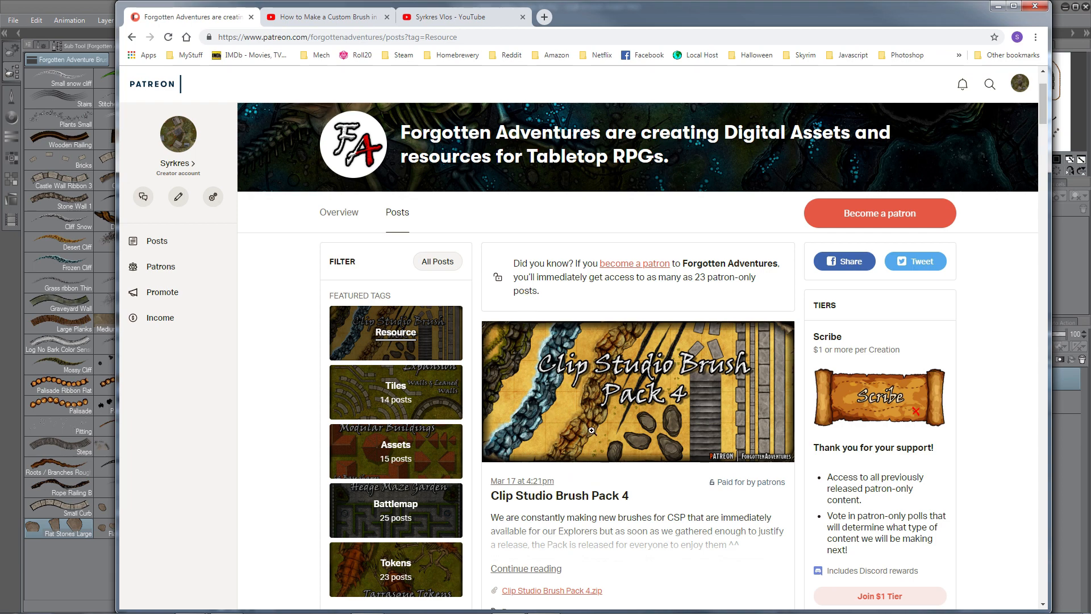
{"action": "scroll", "coordinate": [519, 495], "scroll_direction": "down", "scroll_amount": 1}
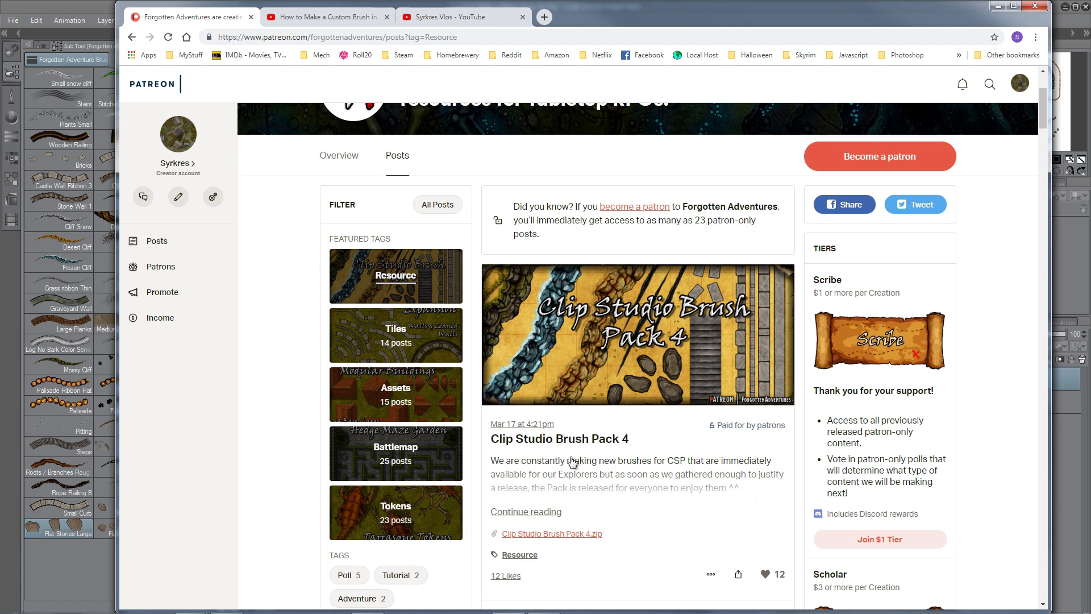
{"action": "left_click", "coordinate": [330, 17]}
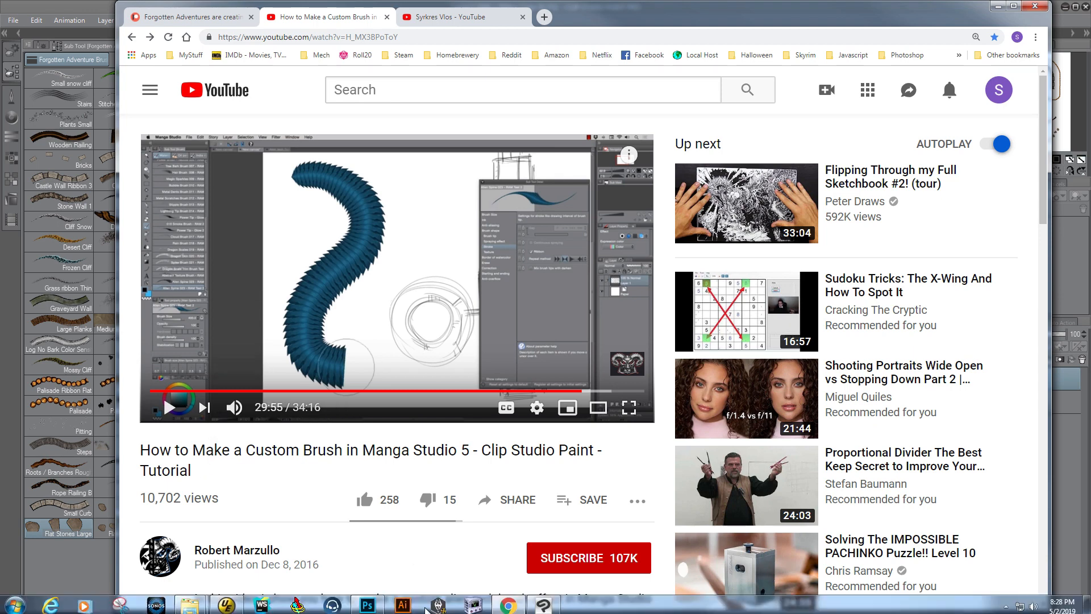
Switch to Photoshop and toggle the Background Earth group and Layer 10 visibility to inspect the layers underneath.
{"action": "left_click", "coordinate": [370, 602]}
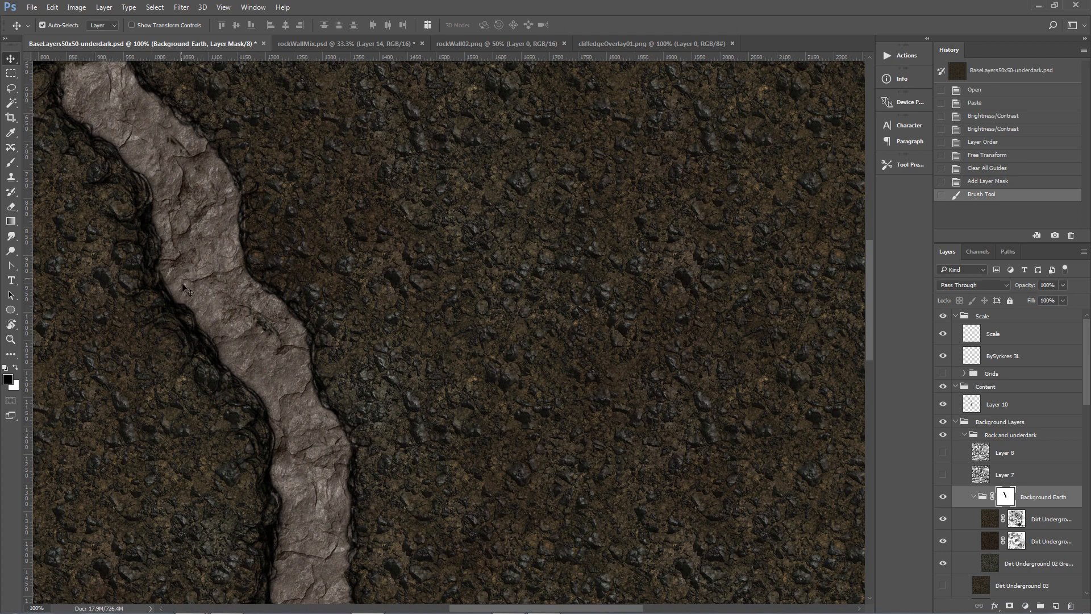
{"action": "left_click", "coordinate": [943, 496]}
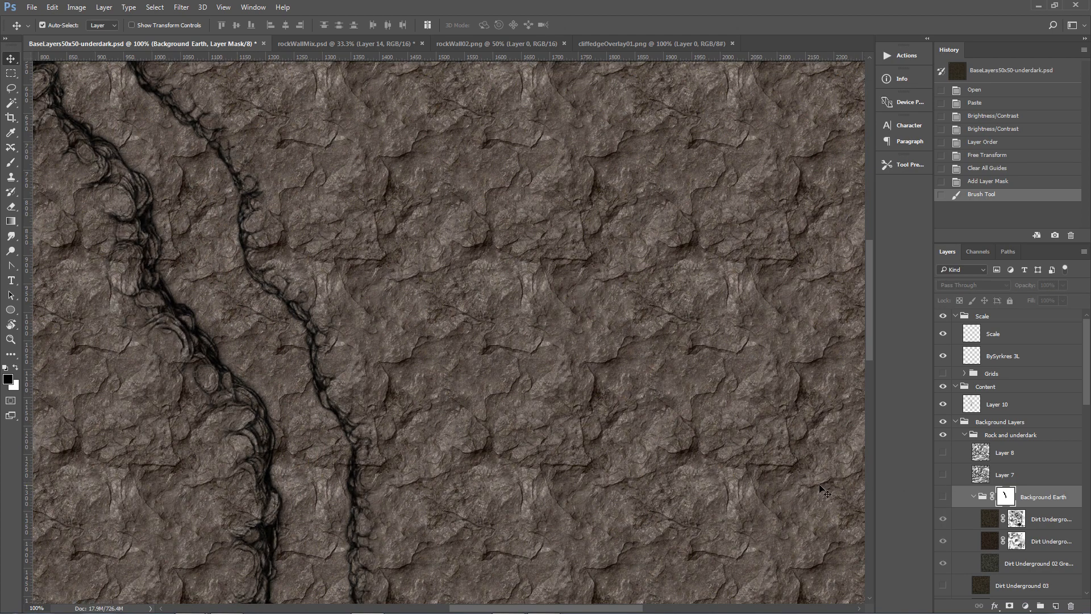
{"action": "left_click", "coordinate": [945, 405]}
{"action": "left_click", "coordinate": [945, 404]}
{"action": "left_click", "coordinate": [945, 404]}
{"action": "left_click", "coordinate": [944, 405]}
{"action": "left_click", "coordinate": [944, 497]}
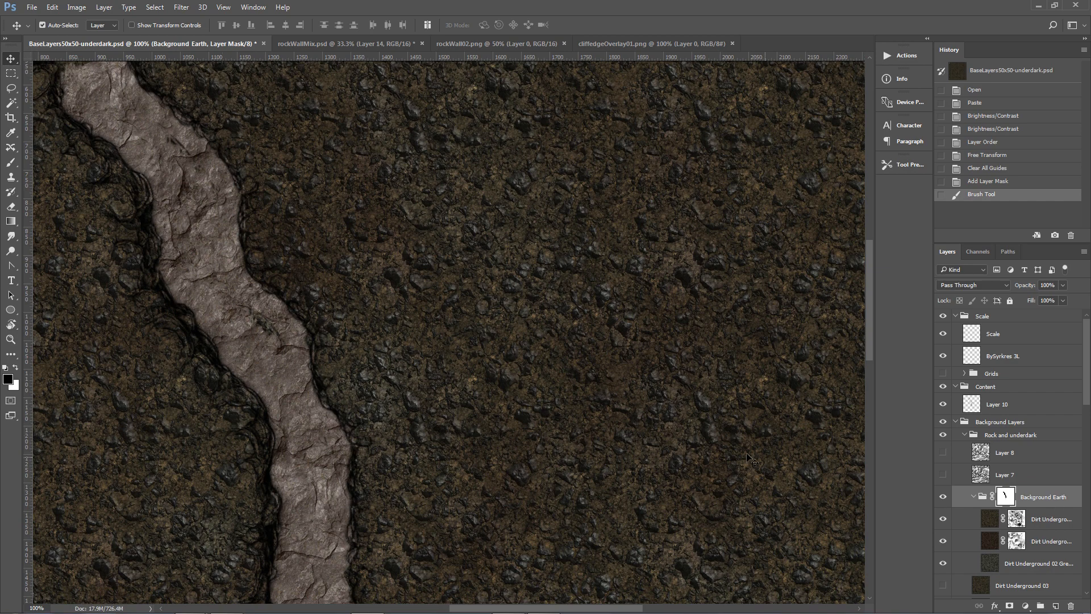
Select the Brush tool in Photoshop.
{"action": "mouse_move", "coordinate": [562, 610]}
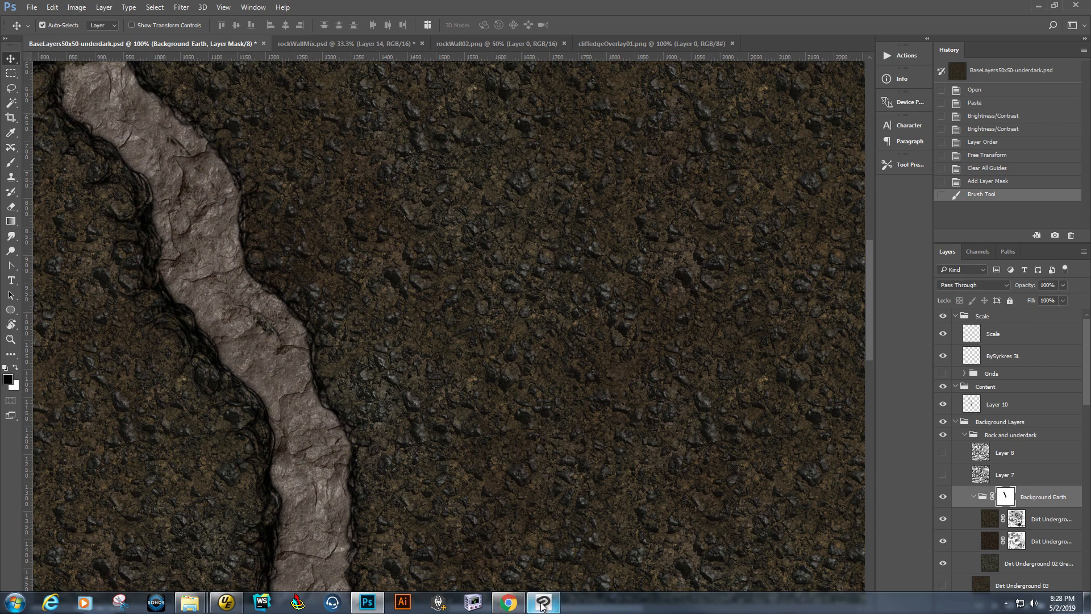
{"action": "left_click", "coordinate": [10, 162]}
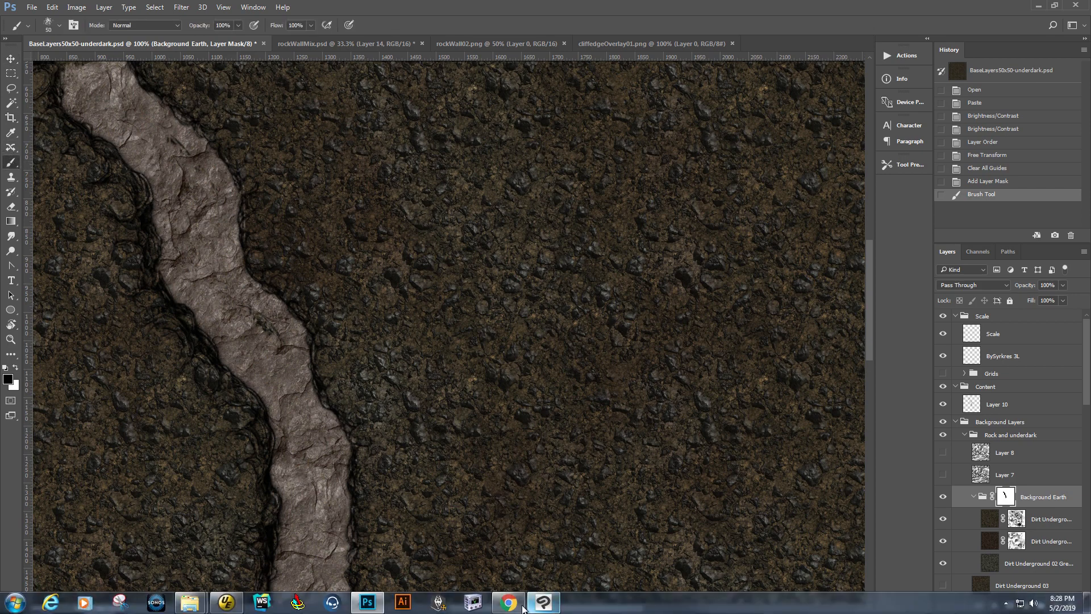
{"action": "left_click", "coordinate": [543, 602]}
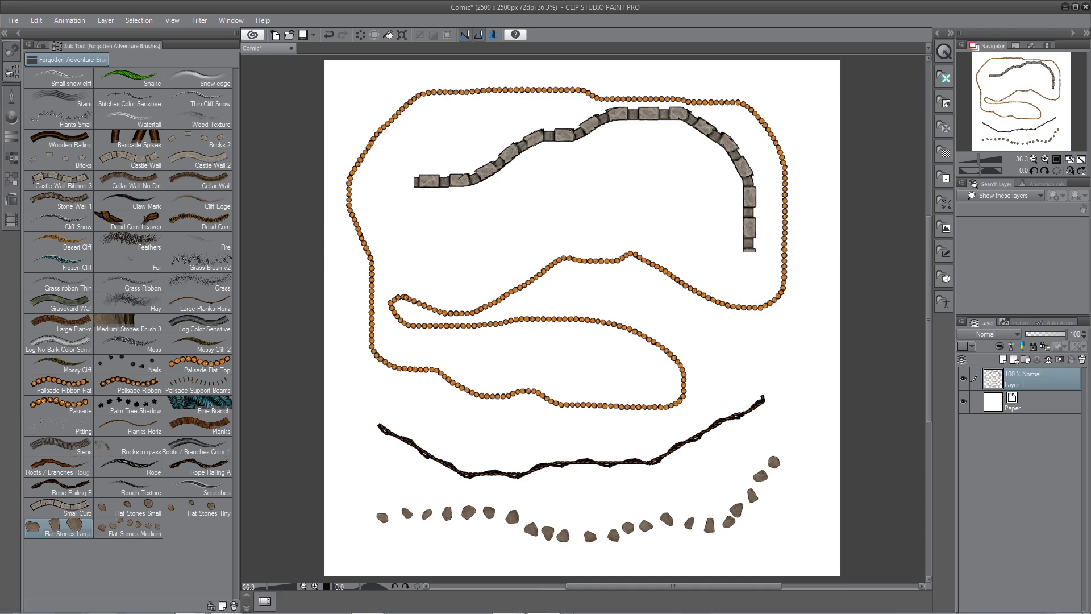
{"action": "left_click", "coordinate": [365, 602]}
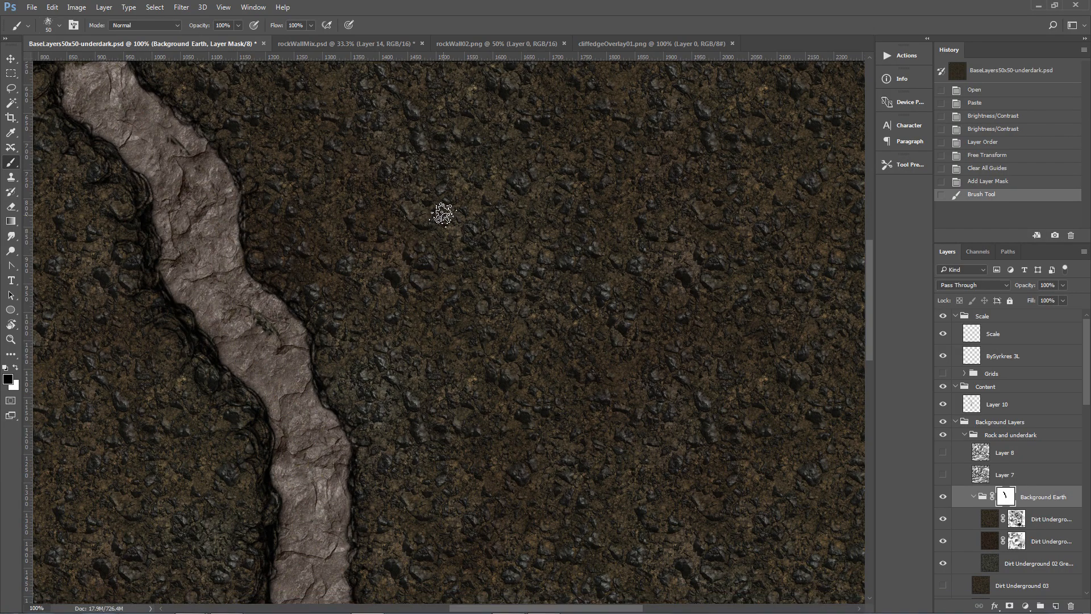
Enlarge the brush to 150 px, dab once on the earth mask, and undo the dab.
{"action": "key", "text": "bracketright"}
{"action": "key", "text": "bracketright"}
{"action": "key", "text": "bracketright"}
{"action": "key", "text": "bracketright"}
{"action": "key", "text": "bracketright"}
{"action": "scroll", "coordinate": [443, 212], "scroll_direction": "up", "scroll_amount": 4}
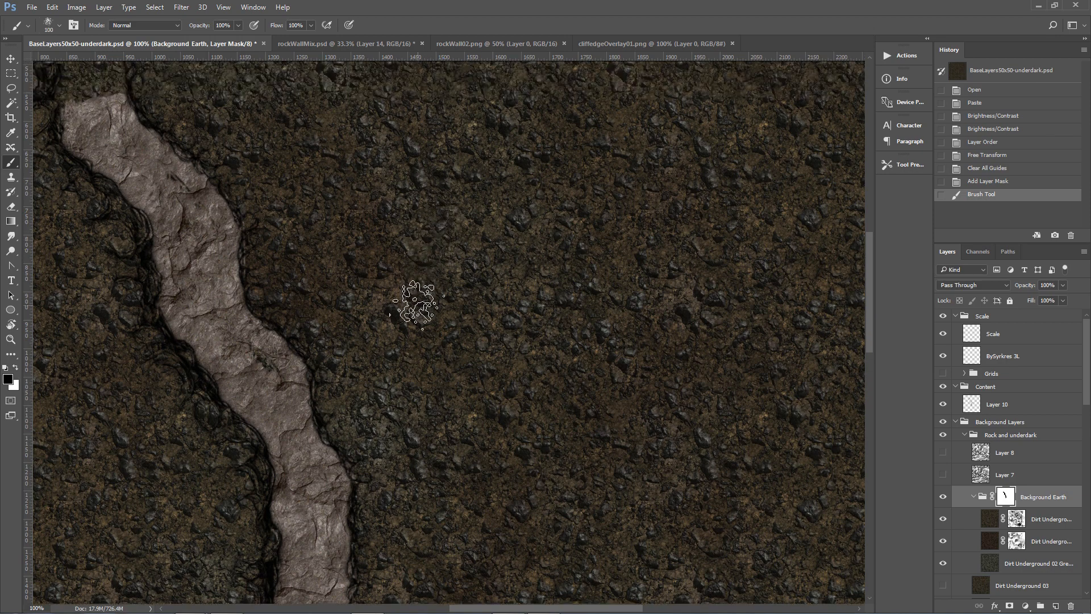
{"action": "scroll", "coordinate": [417, 304], "scroll_direction": "down", "scroll_amount": 4}
{"action": "scroll", "coordinate": [421, 296], "scroll_direction": "up", "scroll_amount": 3}
{"action": "scroll", "coordinate": [420, 295], "scroll_direction": "down", "scroll_amount": 1}
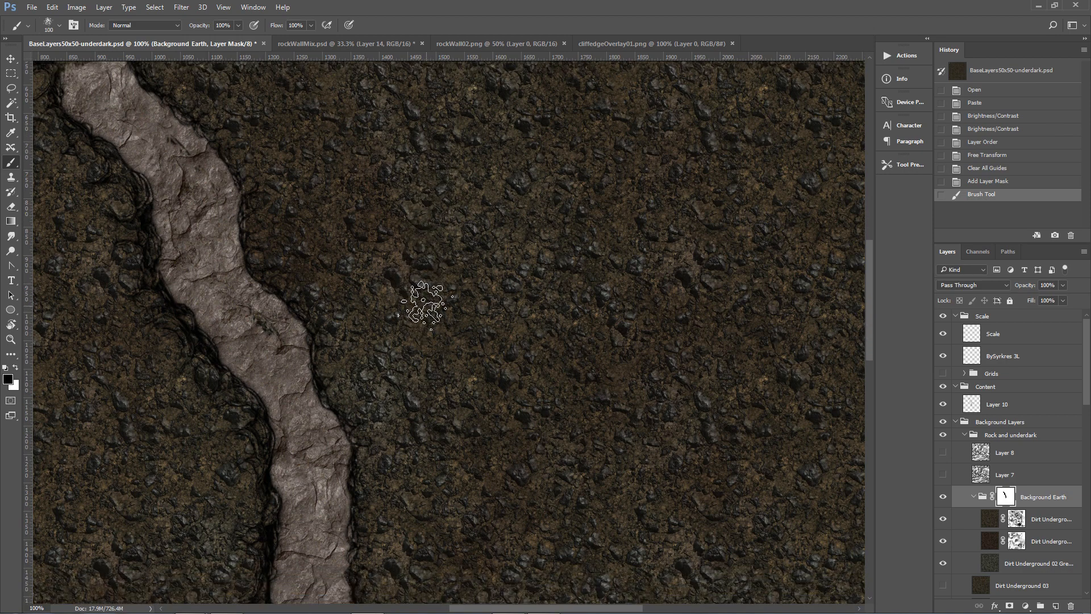
{"action": "key", "text": "bracketright"}
{"action": "key", "text": "bracketright"}
{"action": "left_click", "coordinate": [454, 234]}
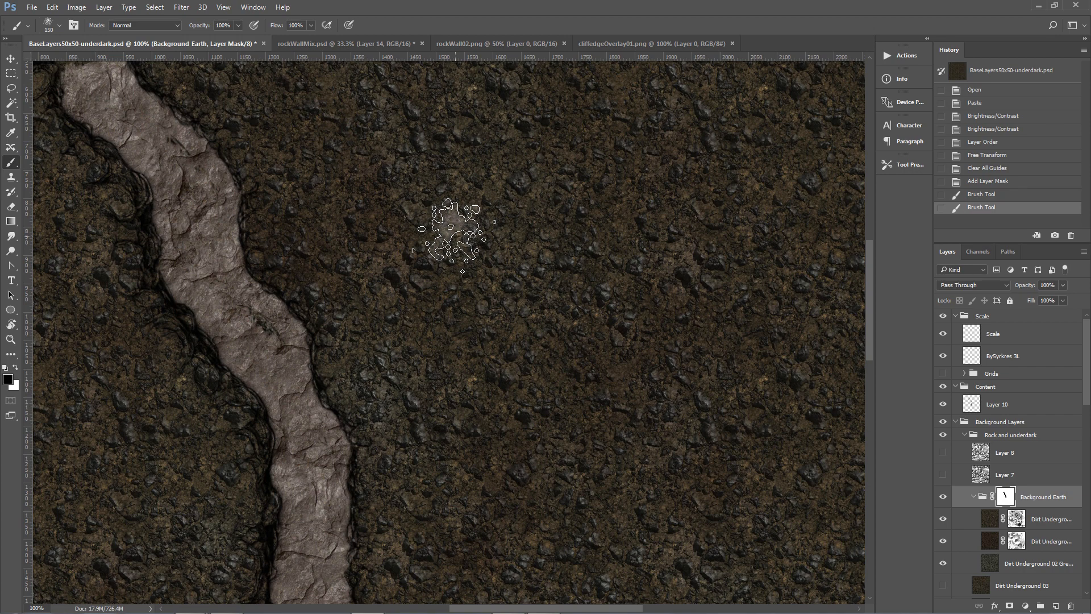
{"action": "key", "text": "ctrl+z"}
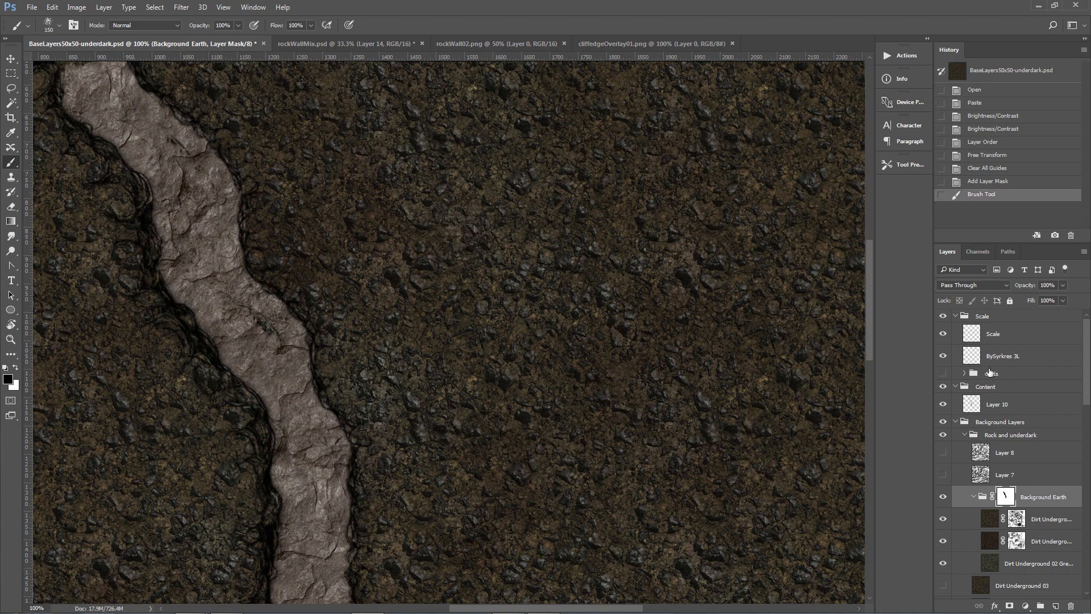
Select the Content group and add a new layer inside it.
{"action": "left_click", "coordinate": [991, 358]}
{"action": "left_click", "coordinate": [1010, 388]}
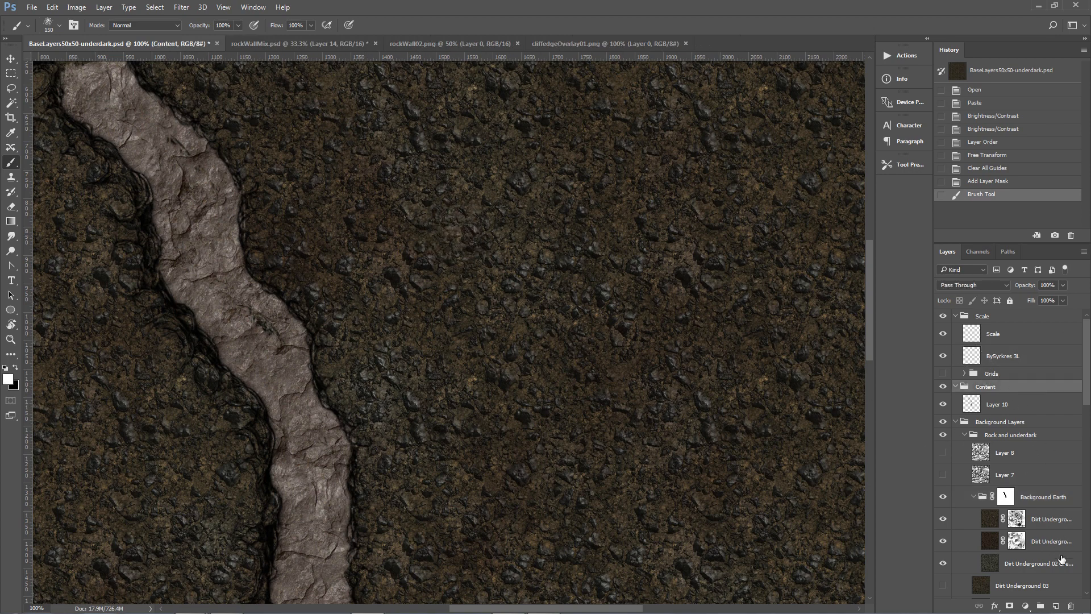
{"action": "left_click", "coordinate": [1055, 606]}
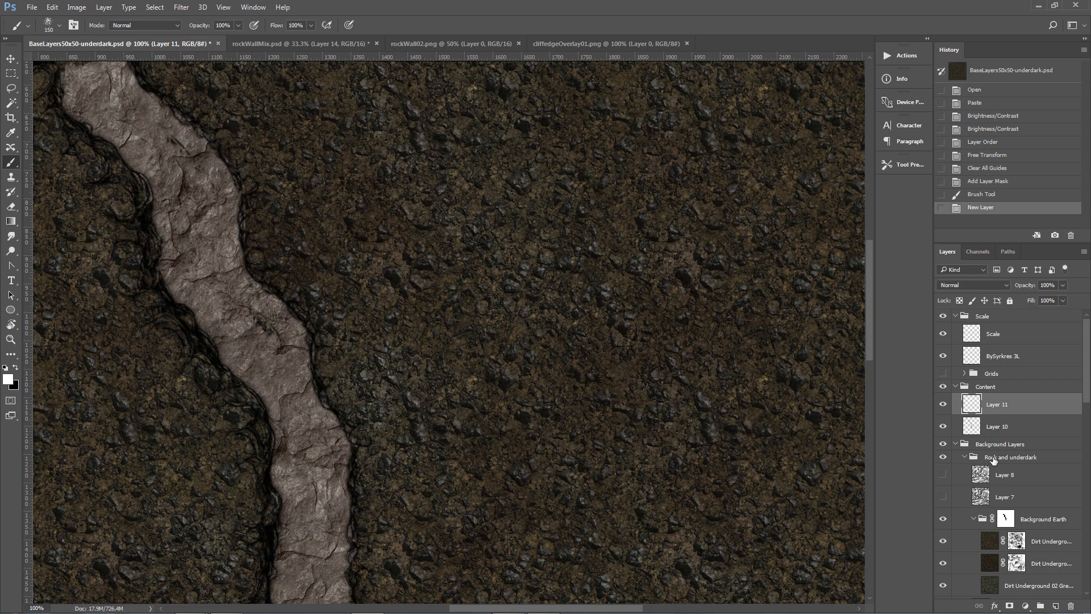
Paint white scattered dabs and two horizontal strokes on the new layer.
{"action": "left_click", "coordinate": [470, 257]}
{"action": "left_click", "coordinate": [471, 256]}
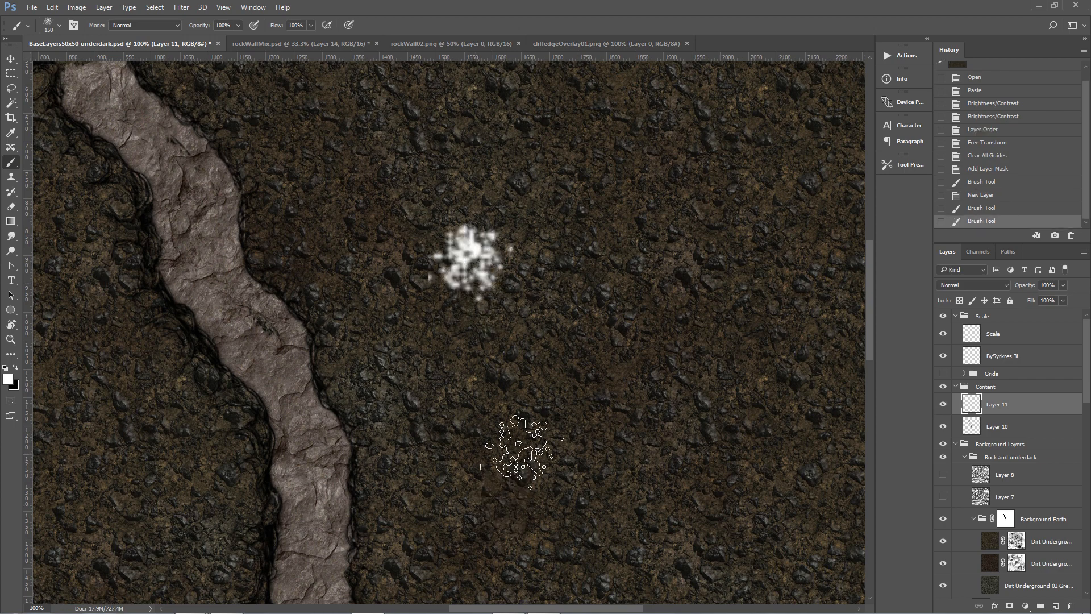
{"action": "left_click", "coordinate": [450, 346]}
{"action": "mouse_move", "coordinate": [451, 346]}
{"action": "left_mouse_down"}
{"action": "mouse_move", "coordinate": [469, 368]}
{"action": "mouse_move", "coordinate": [524, 390]}
{"action": "mouse_move", "coordinate": [591, 368]}
{"action": "mouse_move", "coordinate": [661, 388]}
{"action": "mouse_move", "coordinate": [710, 373]}
{"action": "left_mouse_up"}
{"action": "mouse_move", "coordinate": [445, 341]}
{"action": "left_mouse_down"}
{"action": "mouse_move", "coordinate": [482, 393]}
{"action": "mouse_move", "coordinate": [596, 373]}
{"action": "mouse_move", "coordinate": [712, 383]}
{"action": "mouse_move", "coordinate": [733, 364]}
{"action": "left_mouse_up"}
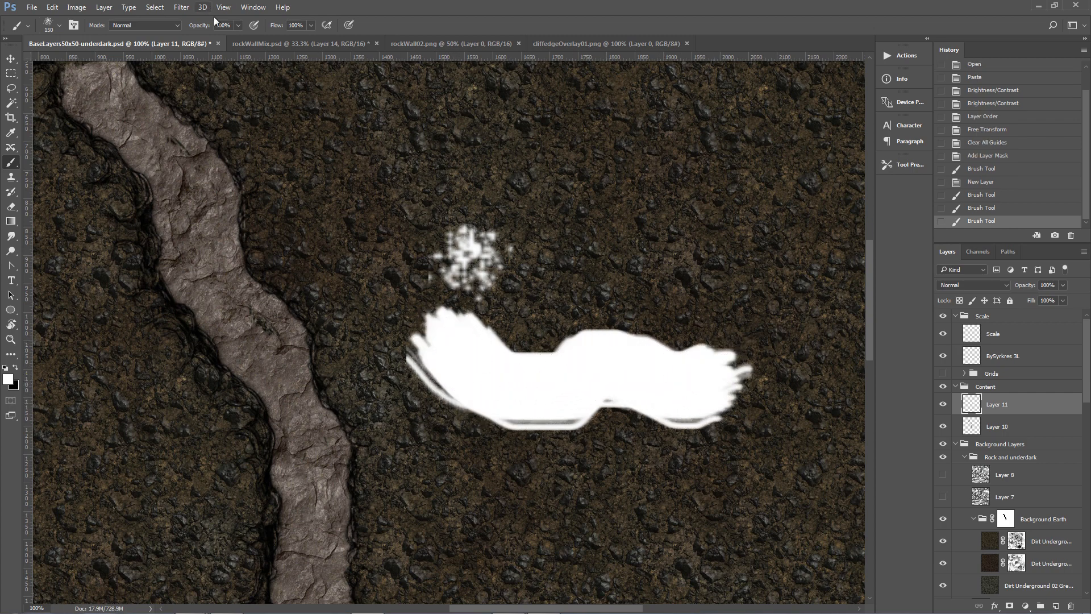
Set the brush spacing to 97% in the Brush panel and paint a row of separated dabs across the top.
{"action": "left_click", "coordinate": [252, 8]}
{"action": "left_click", "coordinate": [280, 104]}
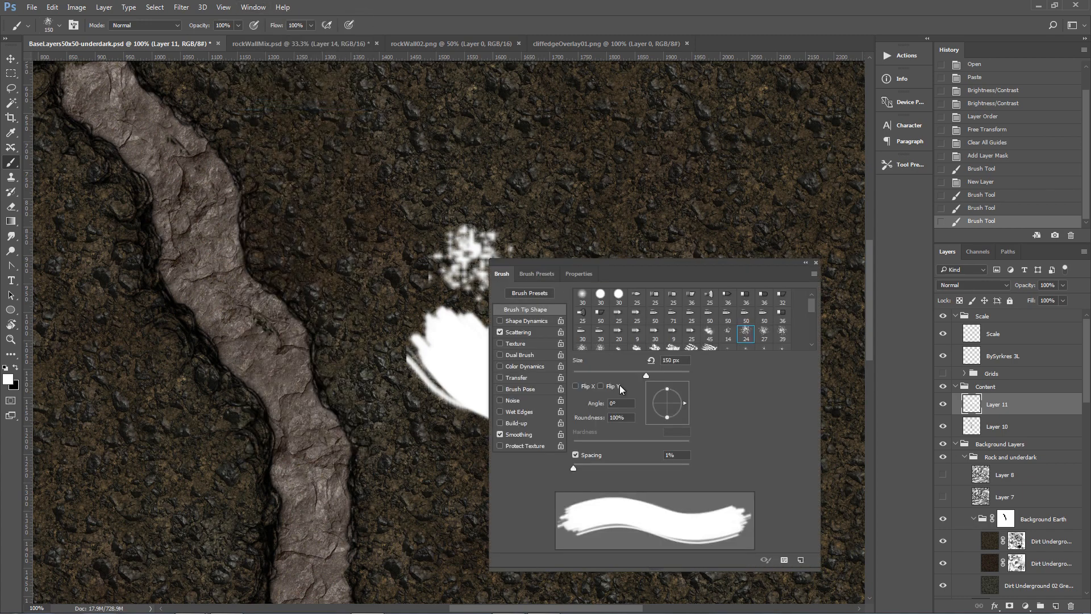
{"action": "left_click_drag", "start_coordinate": [574, 468], "coordinate": [629, 469]}
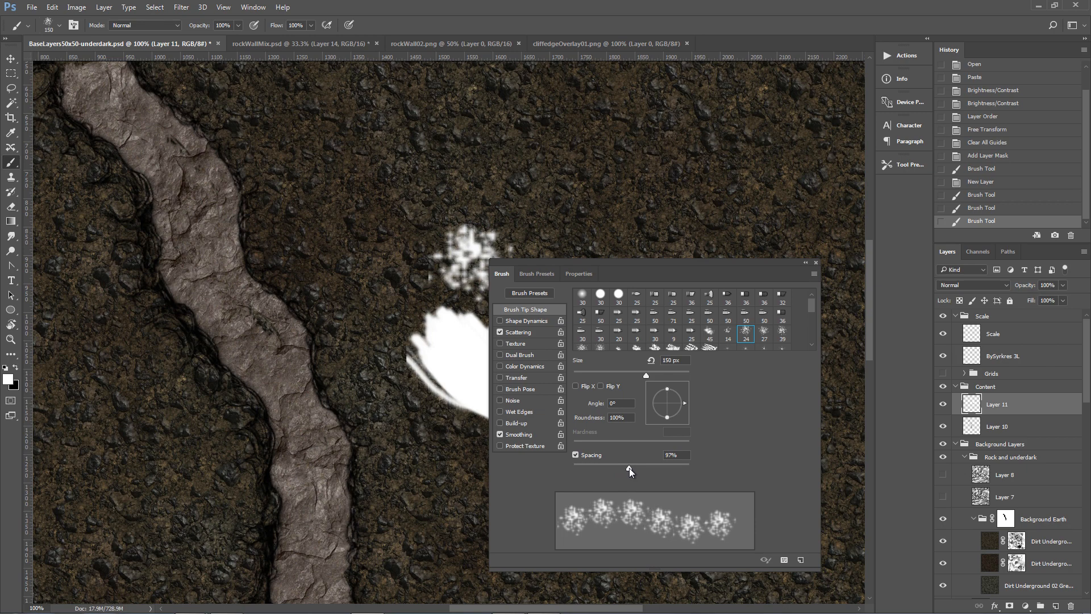
{"action": "mouse_move", "coordinate": [398, 135]}
{"action": "left_mouse_down"}
{"action": "mouse_move", "coordinate": [484, 148]}
{"action": "mouse_move", "coordinate": [520, 174]}
{"action": "mouse_move", "coordinate": [575, 190]}
{"action": "mouse_move", "coordinate": [741, 143]}
{"action": "left_mouse_up"}
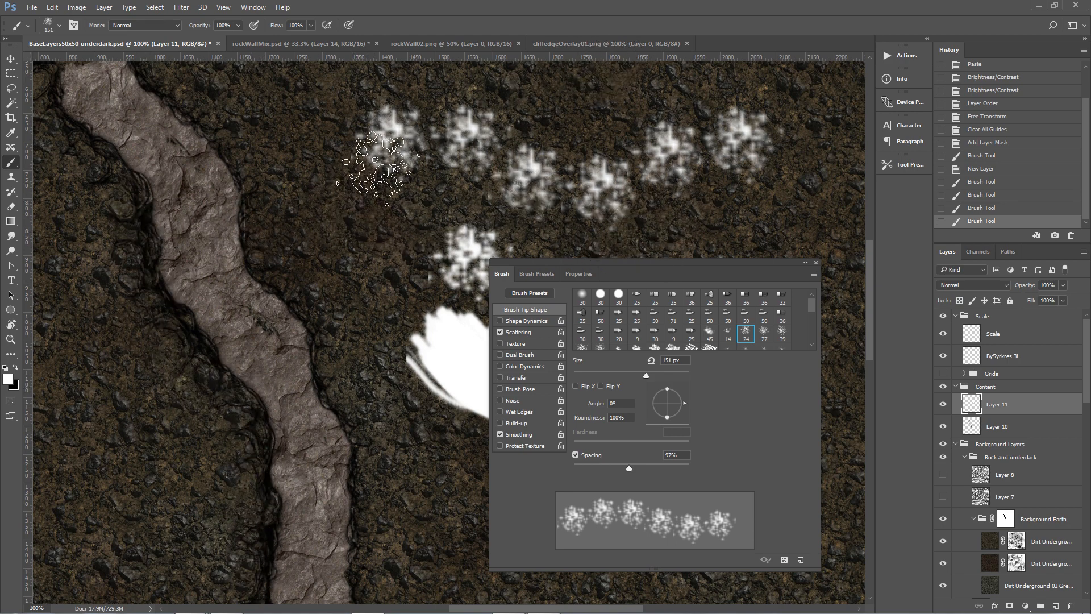
{"action": "left_click", "coordinate": [815, 263]}
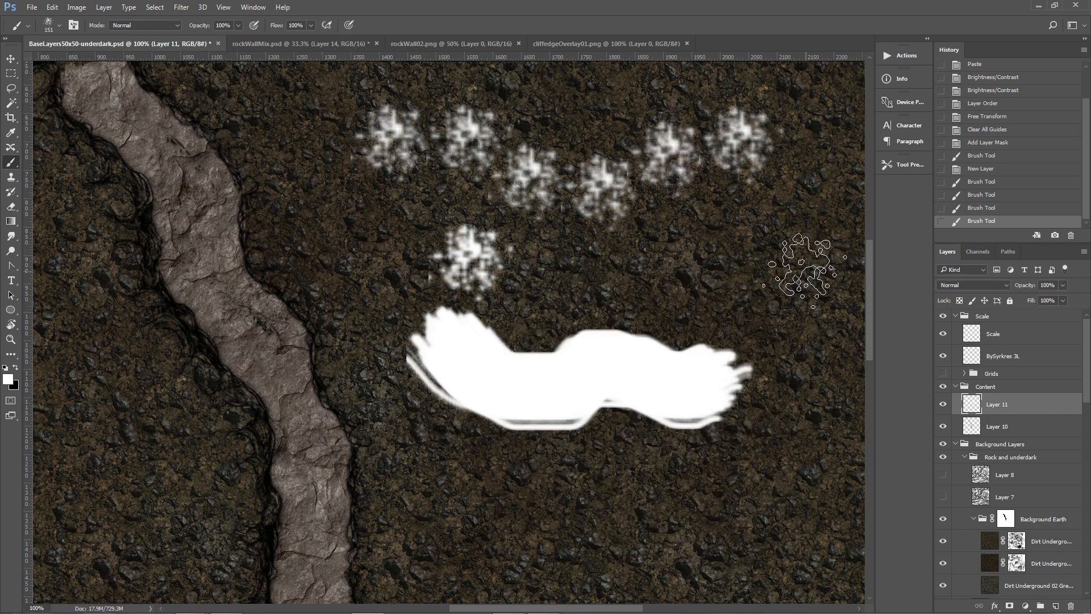
Reopen the Brush panel and set the spacing back to 1%.
{"action": "left_click", "coordinate": [254, 8]}
{"action": "left_click", "coordinate": [289, 103]}
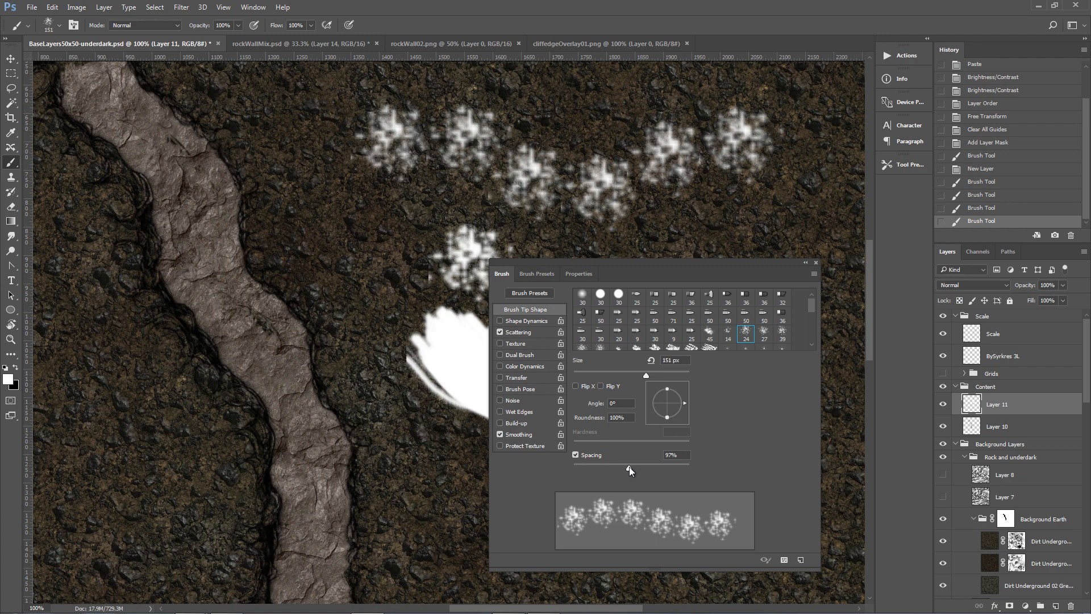
{"action": "left_click_drag", "start_coordinate": [628, 467], "coordinate": [561, 467]}
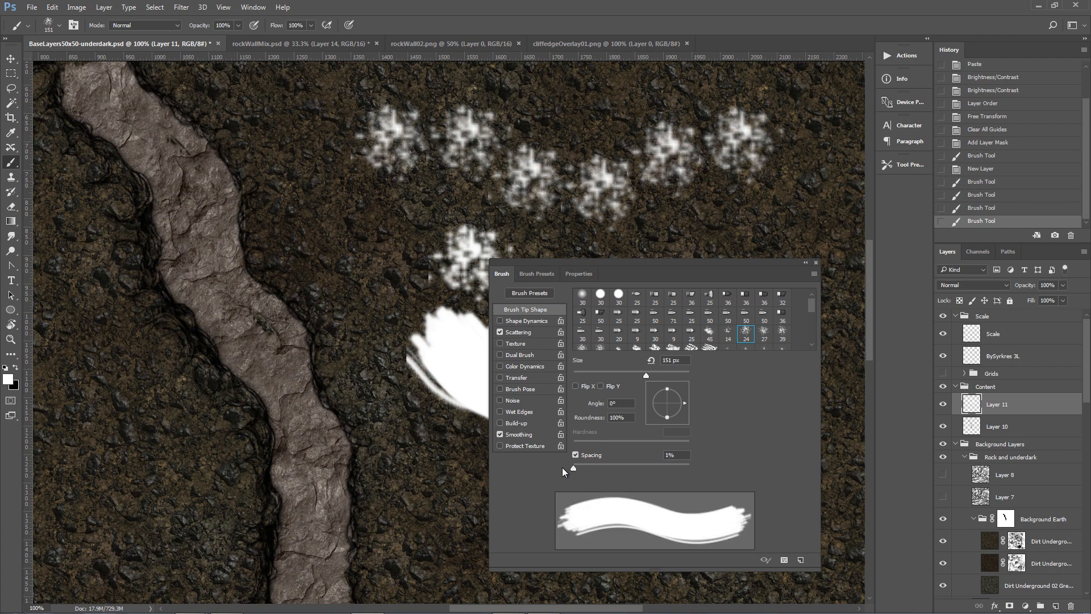
{"action": "left_click", "coordinate": [816, 263]}
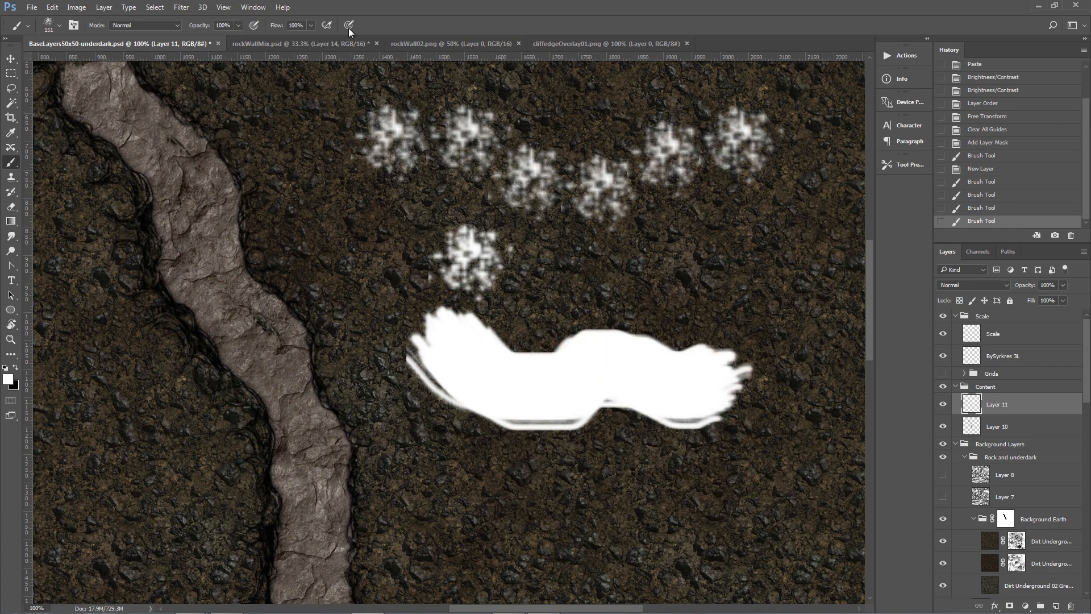
Compare the rockWall02 and cliffedgeOverlay01 brush images by switching between their open documents.
{"action": "left_click", "coordinate": [419, 44]}
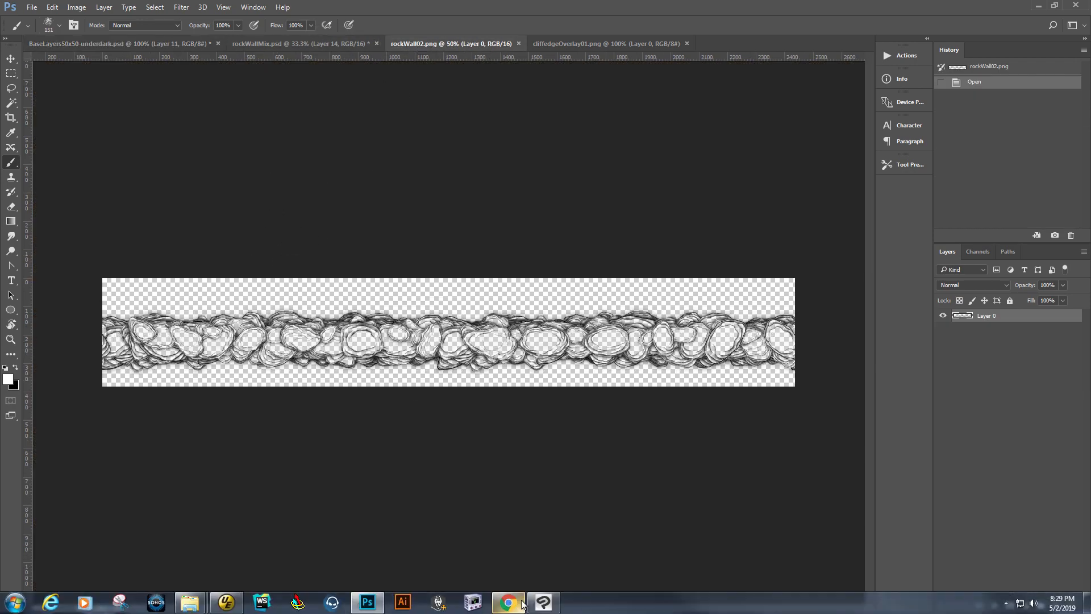
{"action": "left_click", "coordinate": [522, 603]}
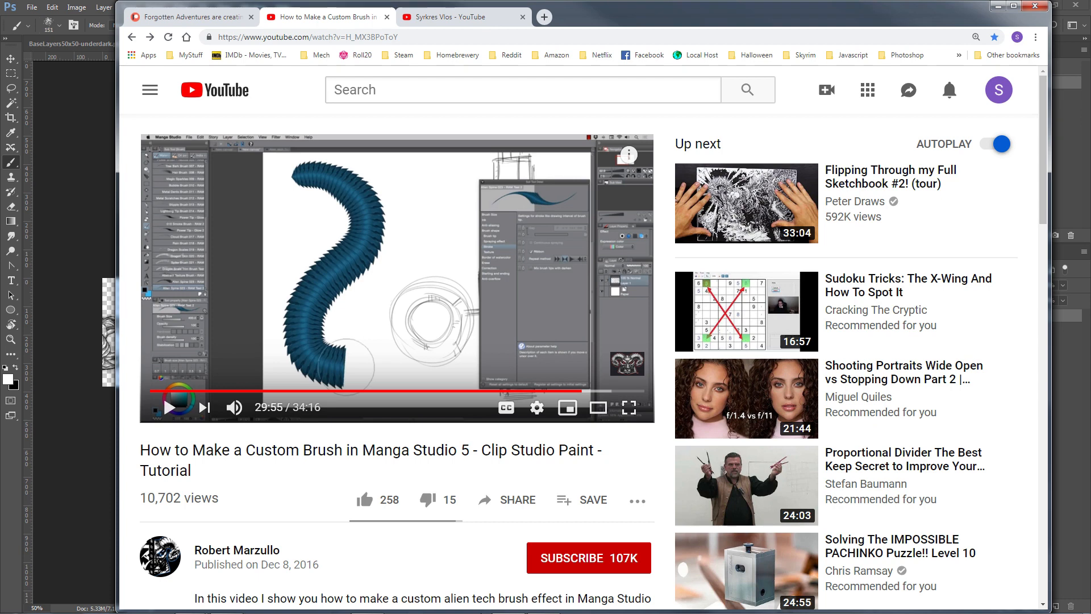
{"action": "left_click", "coordinate": [506, 605]}
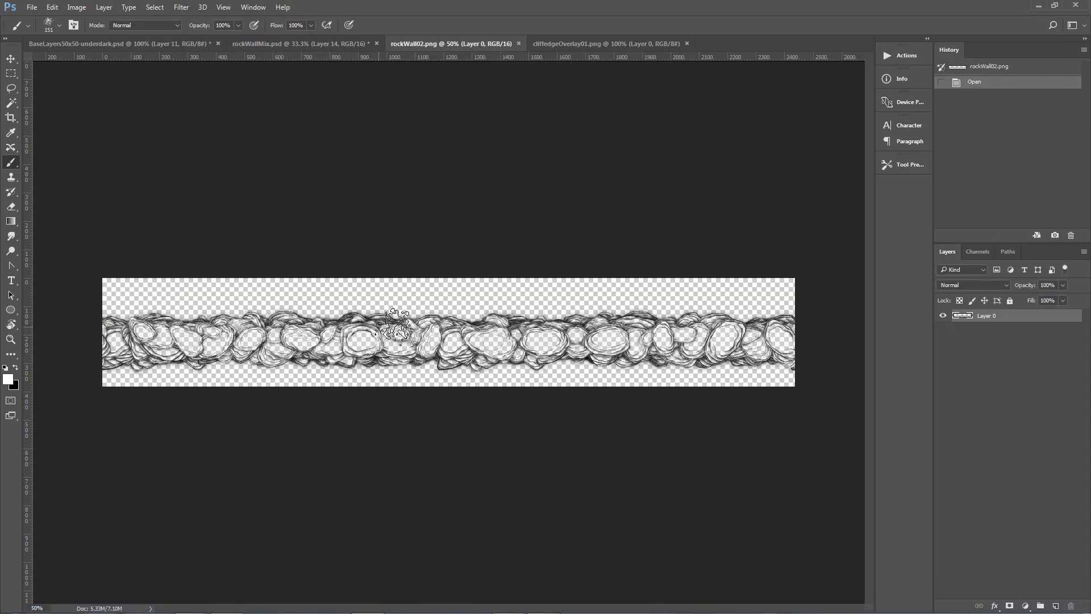
{"action": "left_click", "coordinate": [550, 43]}
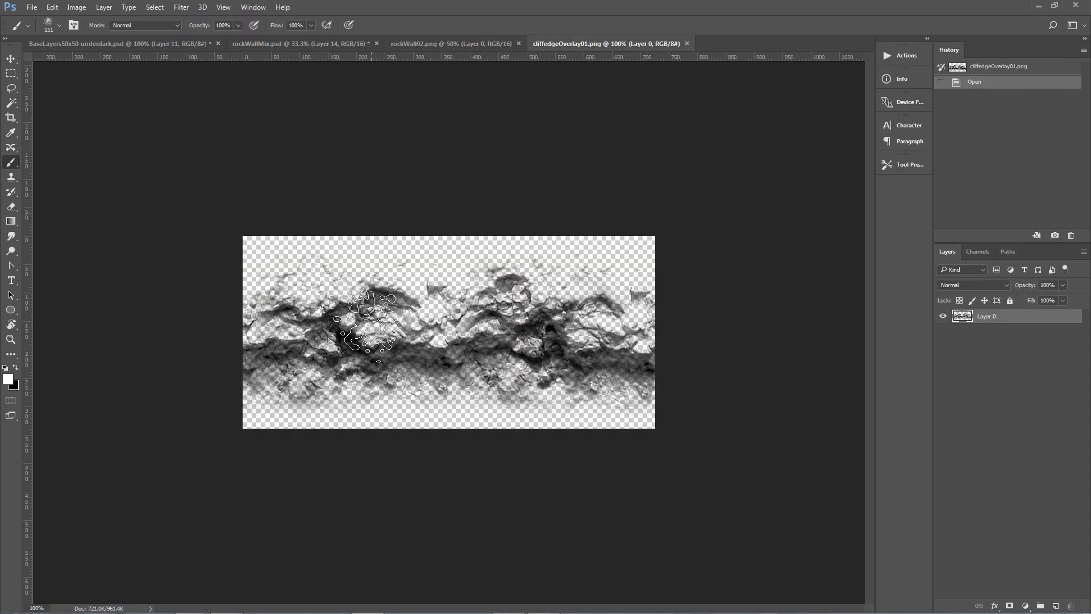
{"action": "left_click", "coordinate": [463, 43]}
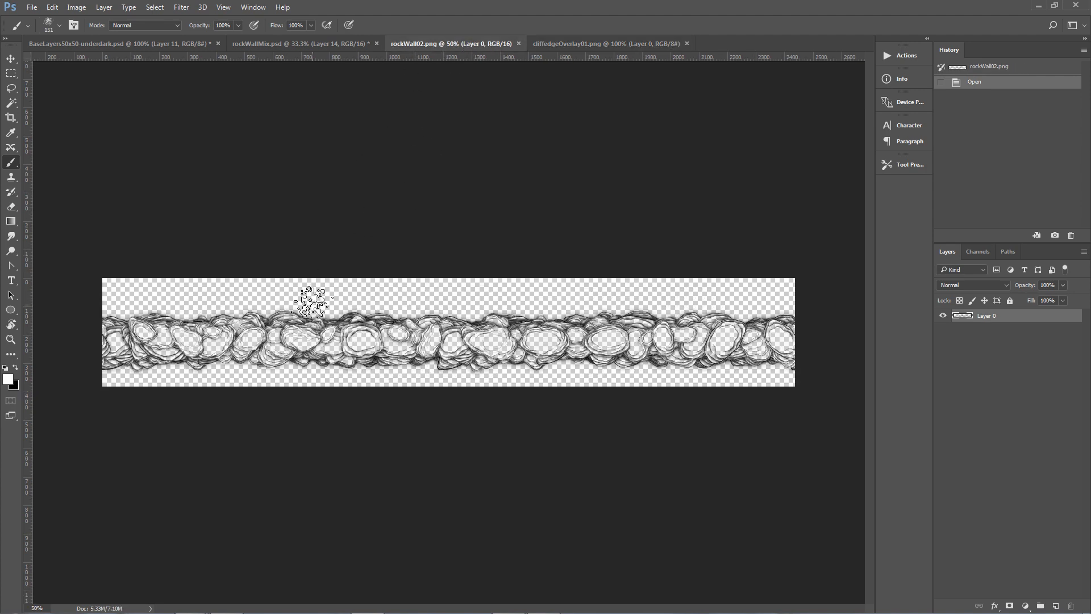
{"action": "left_click", "coordinate": [585, 44]}
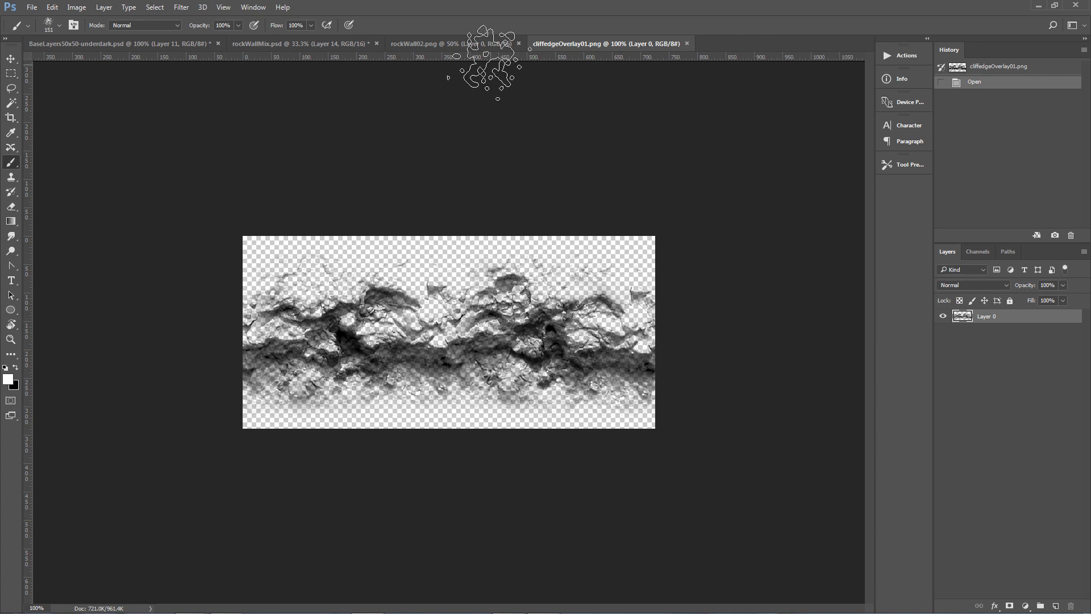
{"action": "left_click", "coordinate": [472, 43]}
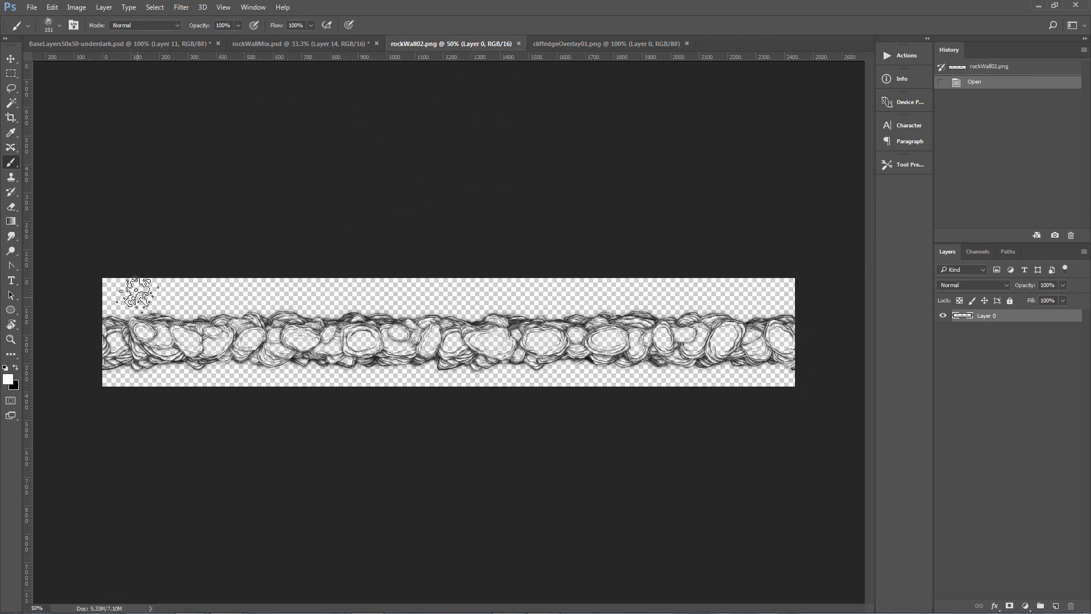
Apply an Offset filter of +1250 pixels right with Wrap Around to the rockWall02 image and inspect it.
{"action": "left_click", "coordinate": [181, 8]}
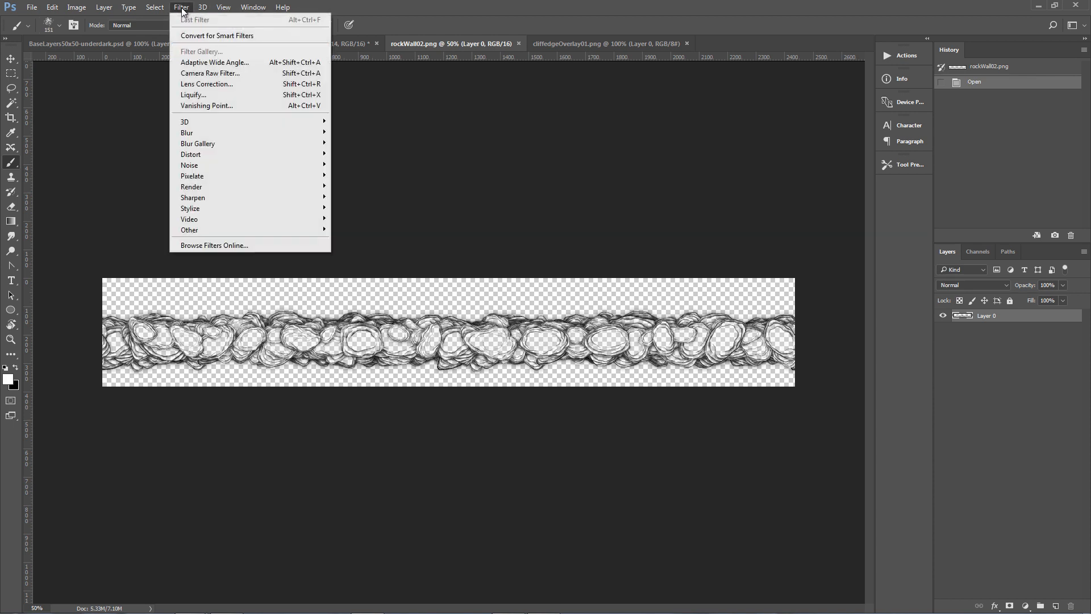
{"action": "mouse_move", "coordinate": [210, 228]}
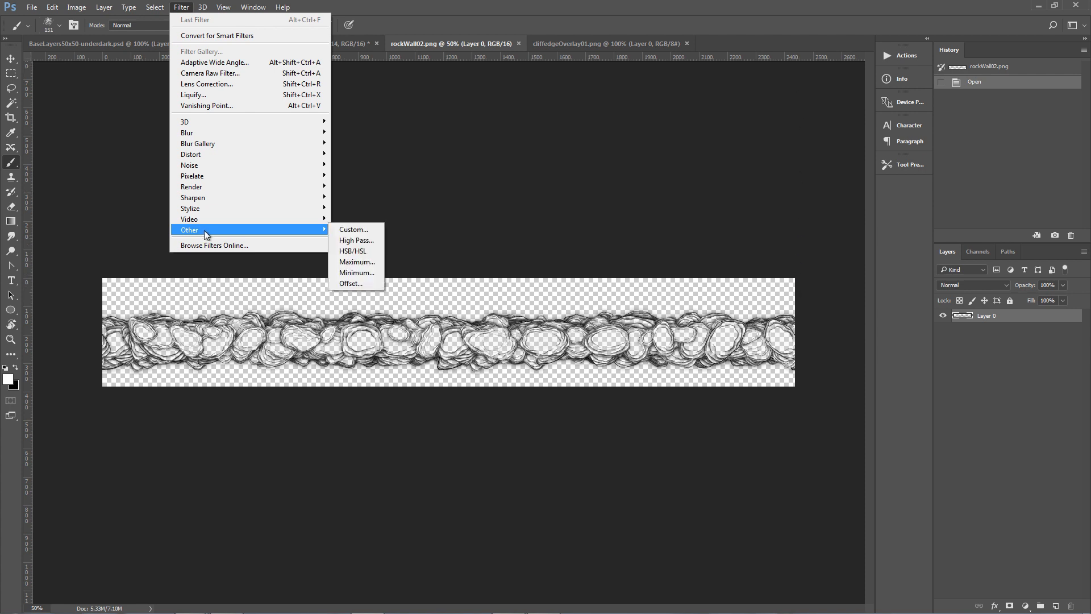
{"action": "left_click", "coordinate": [350, 283]}
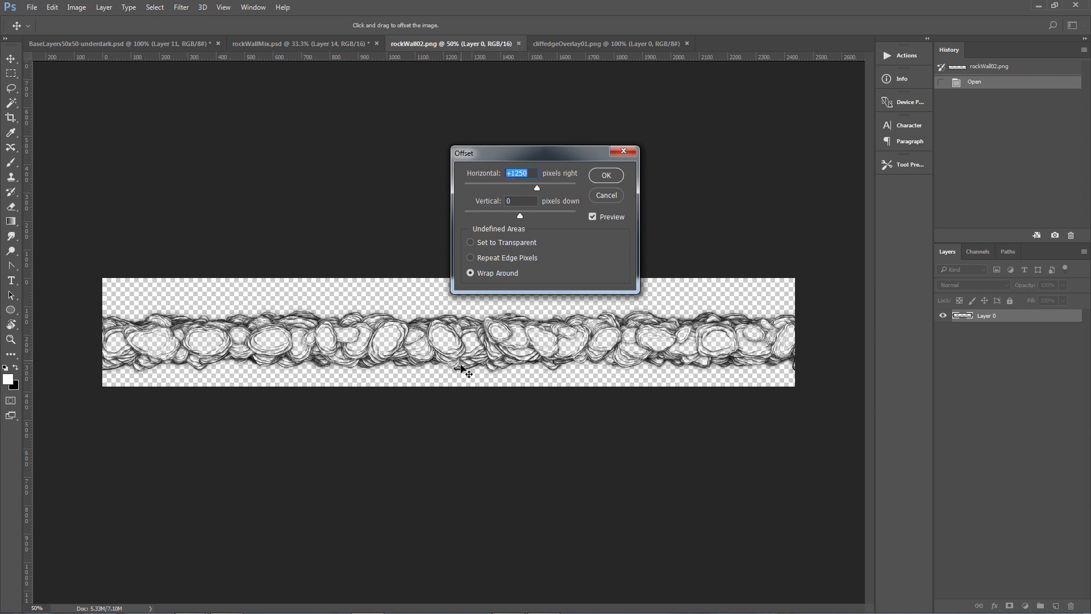
{"action": "left_click", "coordinate": [606, 175]}
{"action": "key", "text": "b"}
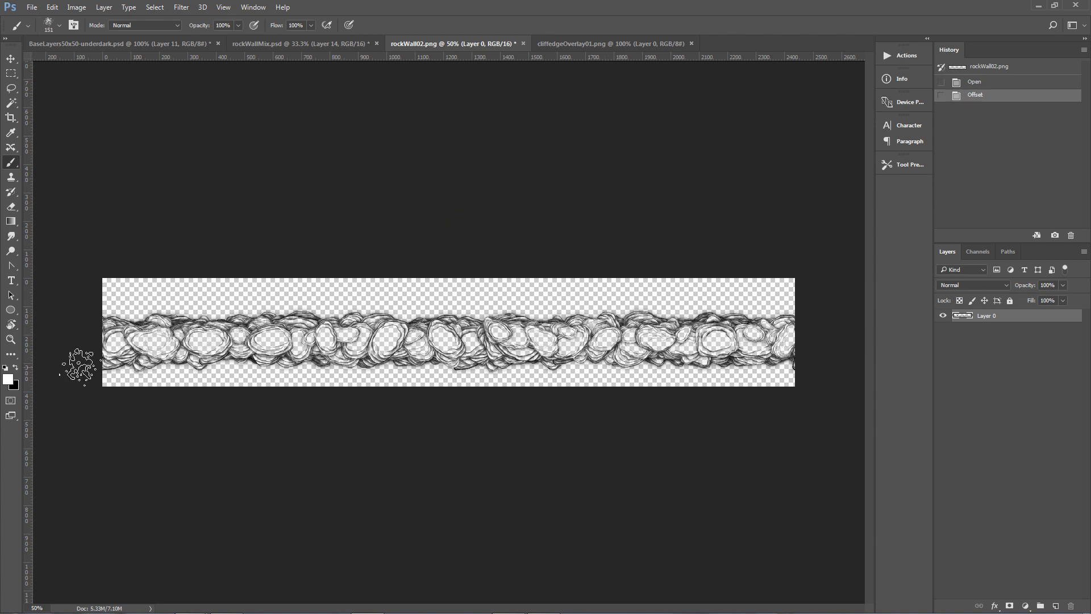
{"action": "double_click", "coordinate": [14, 339]}
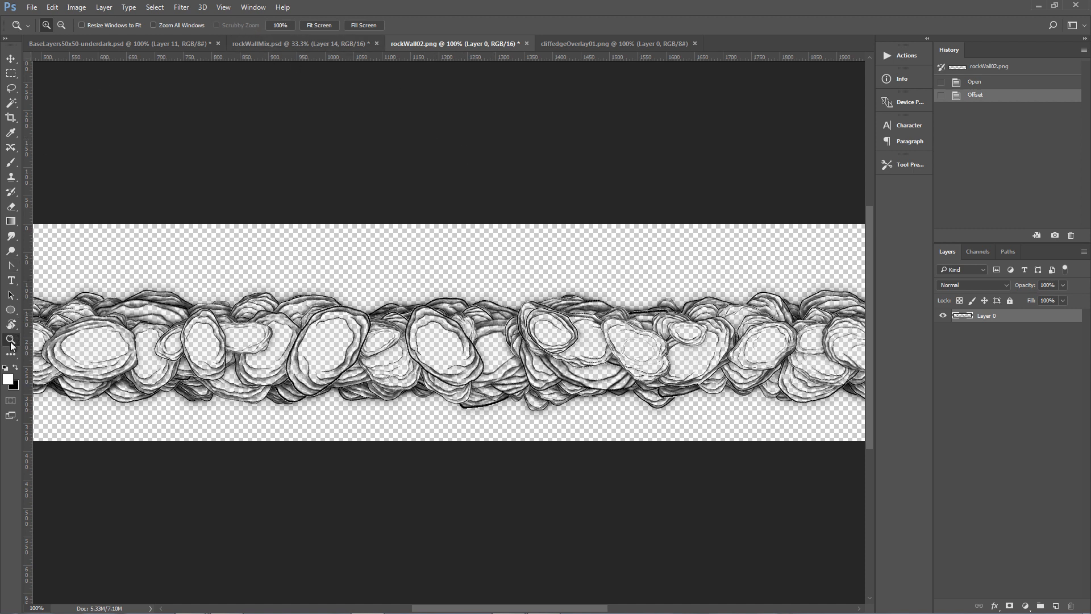
{"action": "left_click", "coordinate": [317, 27]}
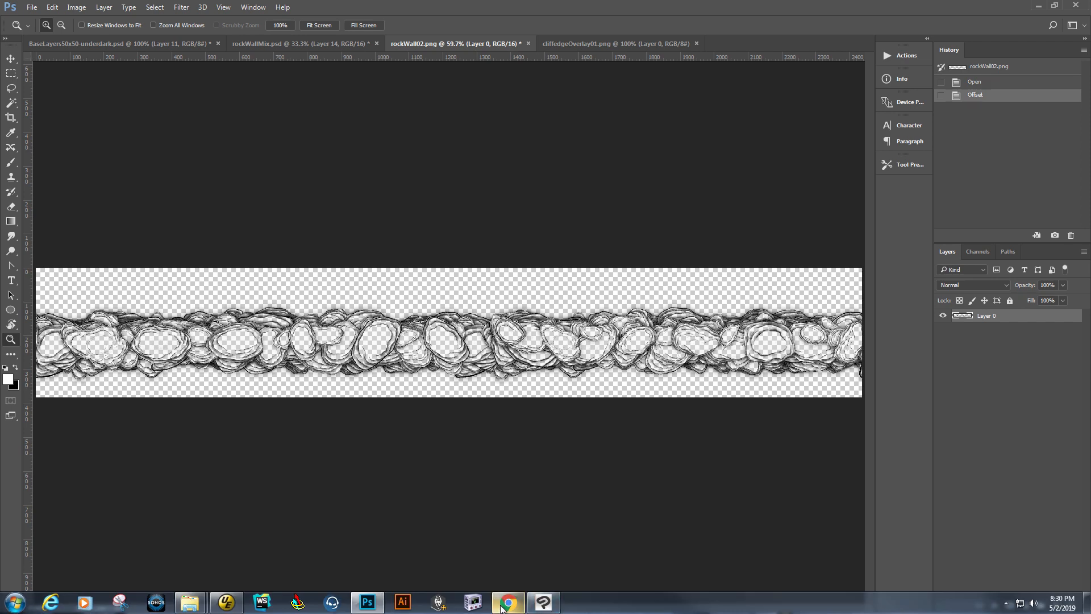
Show the Forgotten Adventures Patreon resources page with the Clip Studio Brush Pack 4 in the browser.
{"action": "mouse_move", "coordinate": [510, 607]}
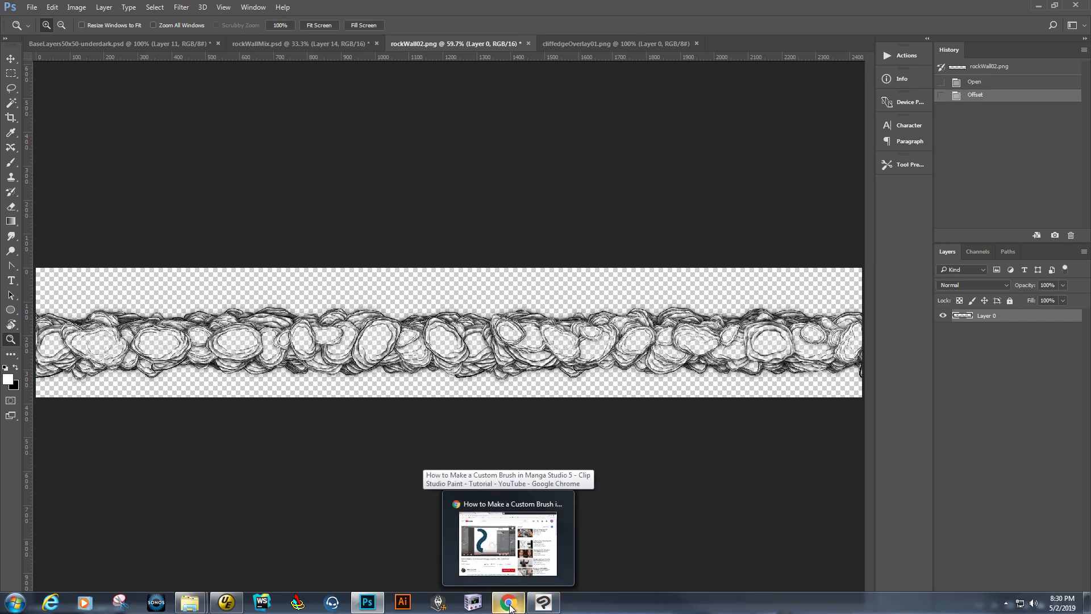
{"action": "left_click", "coordinate": [510, 607]}
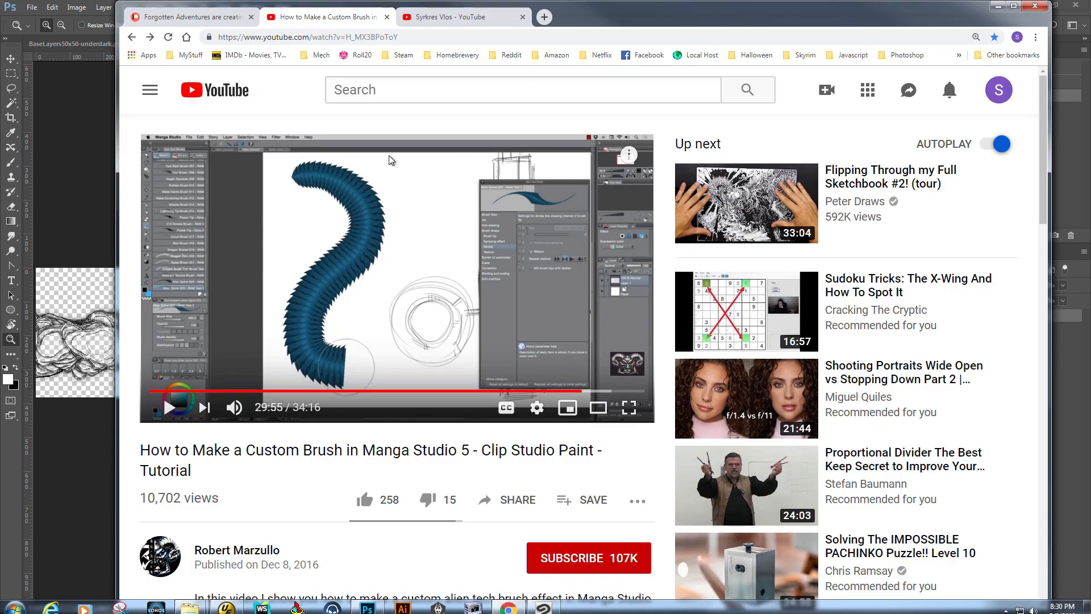
{"action": "left_click", "coordinate": [209, 18]}
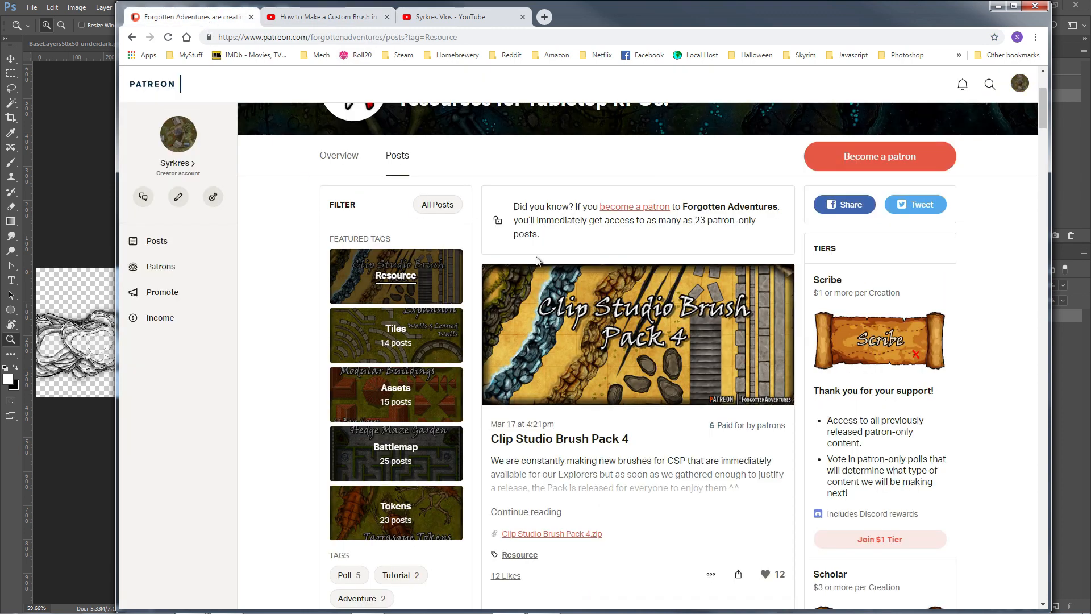
{"action": "scroll", "coordinate": [537, 260], "scroll_direction": "up", "scroll_amount": 3}
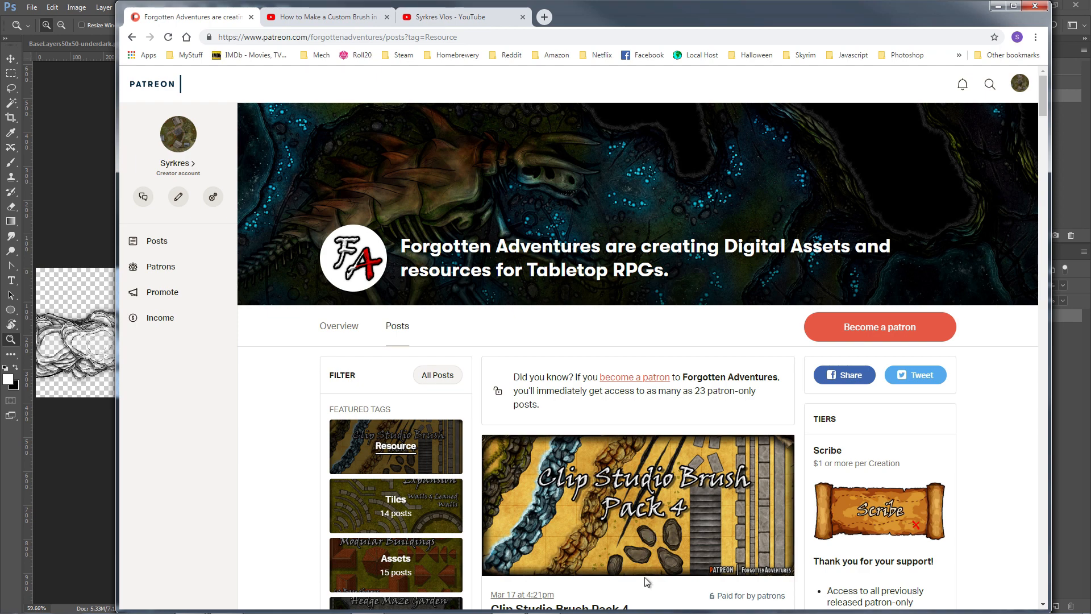
{"action": "key", "text": "ctrl+Tab"}
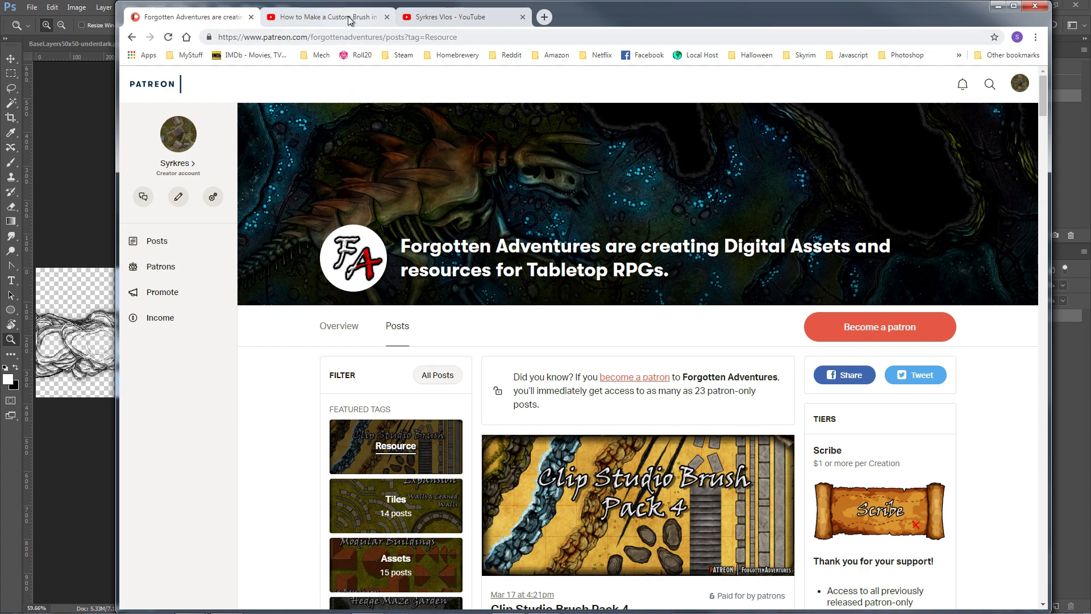
Highlight the Clip Studio custom brush tutorial title on YouTube, browse the tabs and minimize the browser.
{"action": "left_click_drag", "start_coordinate": [157, 451], "coordinate": [594, 451]}
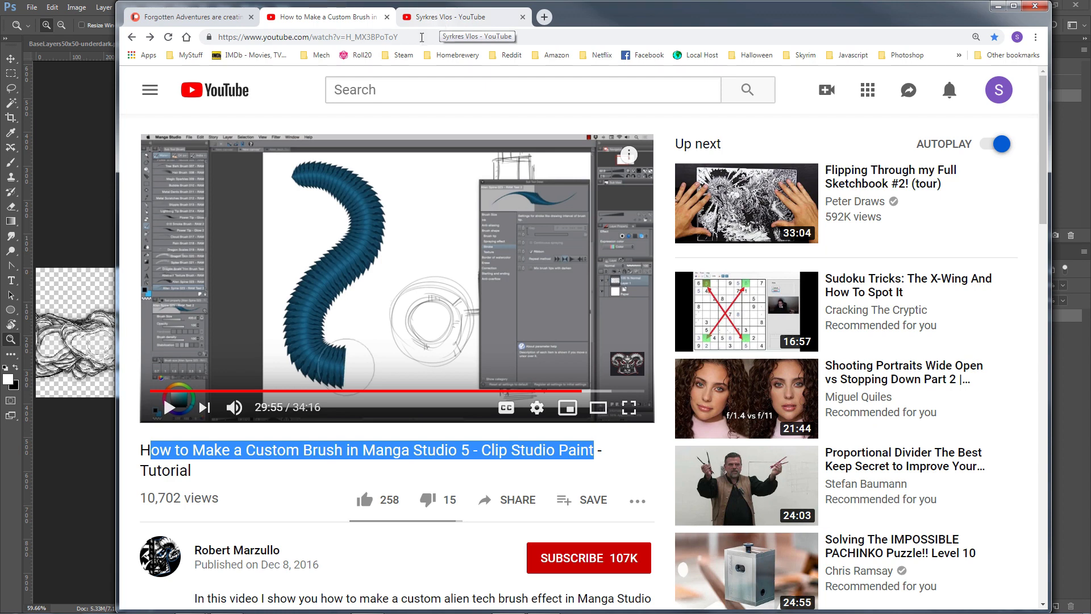
{"action": "left_click", "coordinate": [449, 17]}
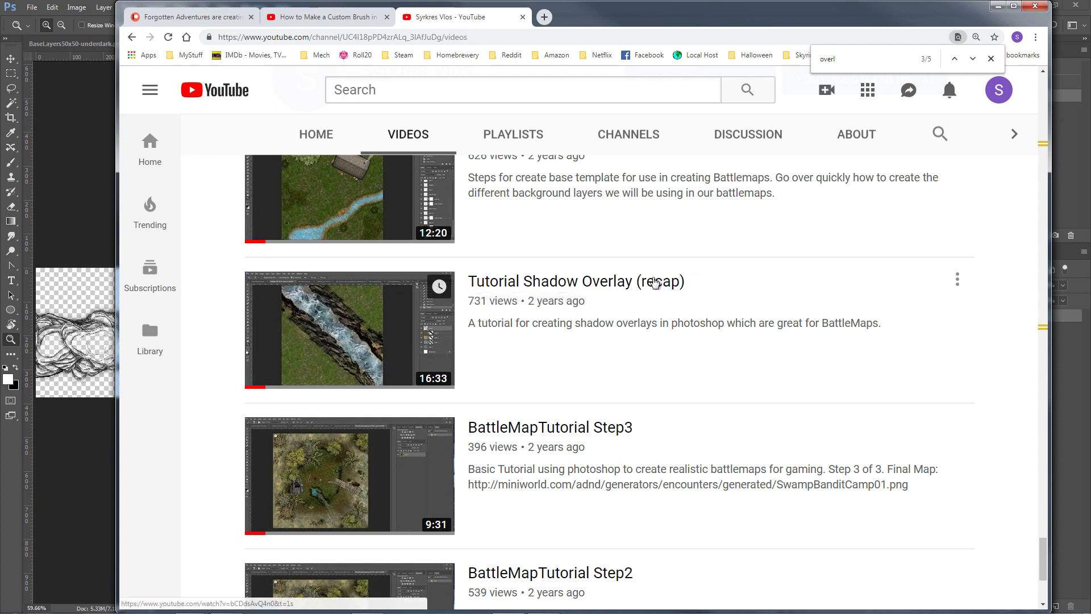
{"action": "left_click", "coordinate": [348, 17]}
{"action": "left_click", "coordinate": [492, 19]}
{"action": "left_click", "coordinate": [326, 17]}
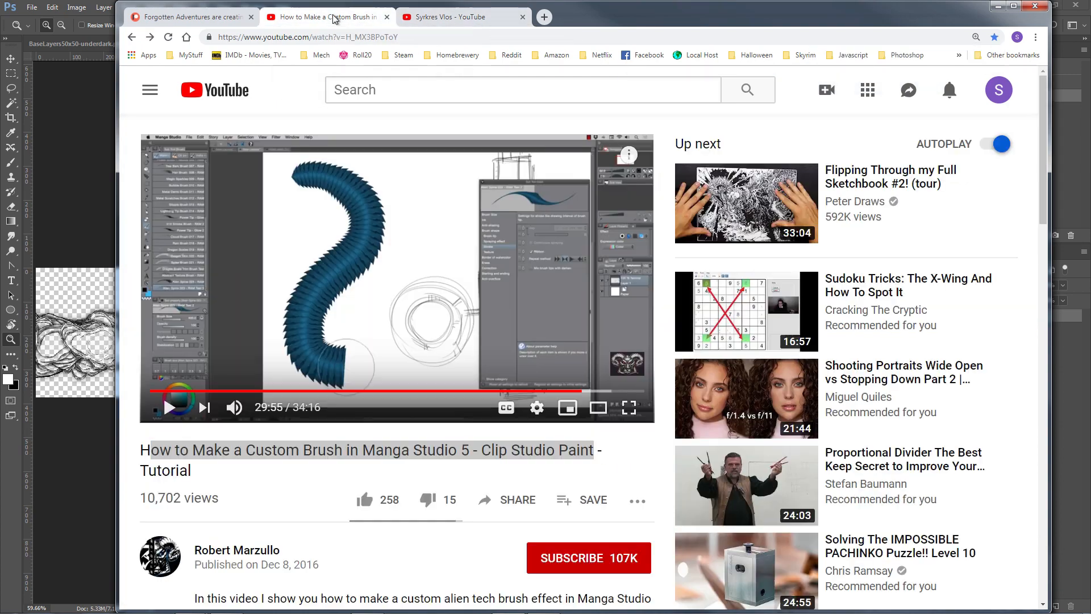
{"action": "left_click", "coordinate": [996, 7]}
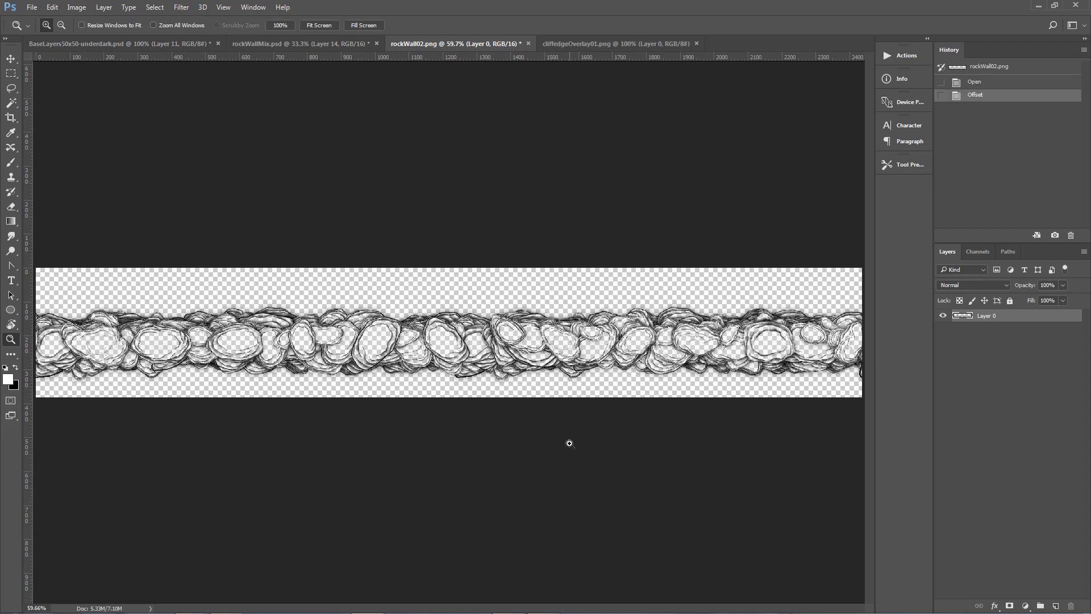
Switch to Clip Studio Paint and hide Layer 1 with the brush samples.
{"action": "left_click", "coordinate": [541, 603]}
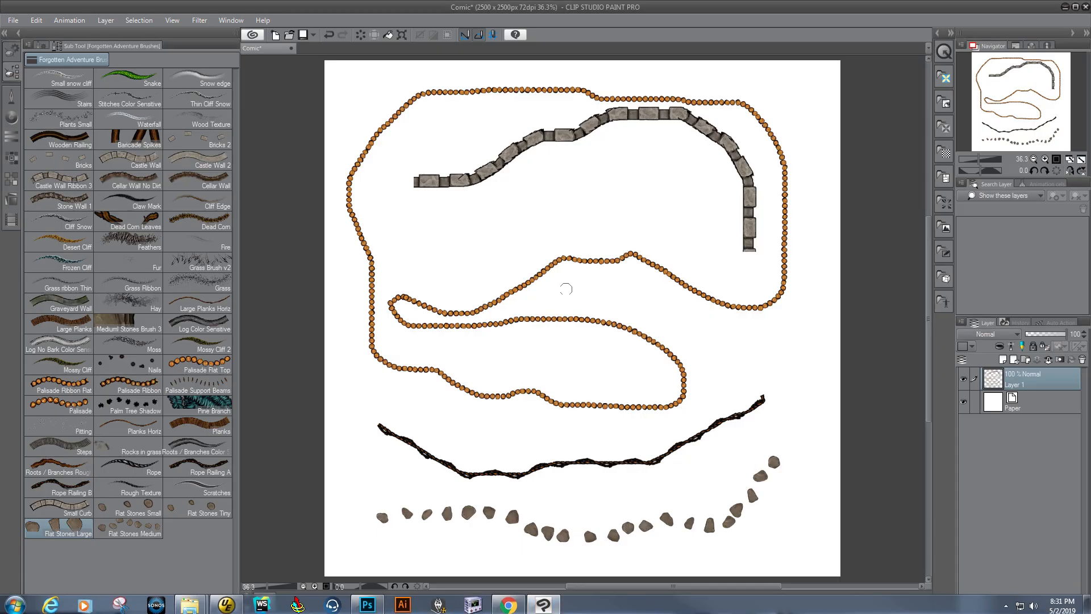
{"action": "left_click", "coordinate": [963, 379]}
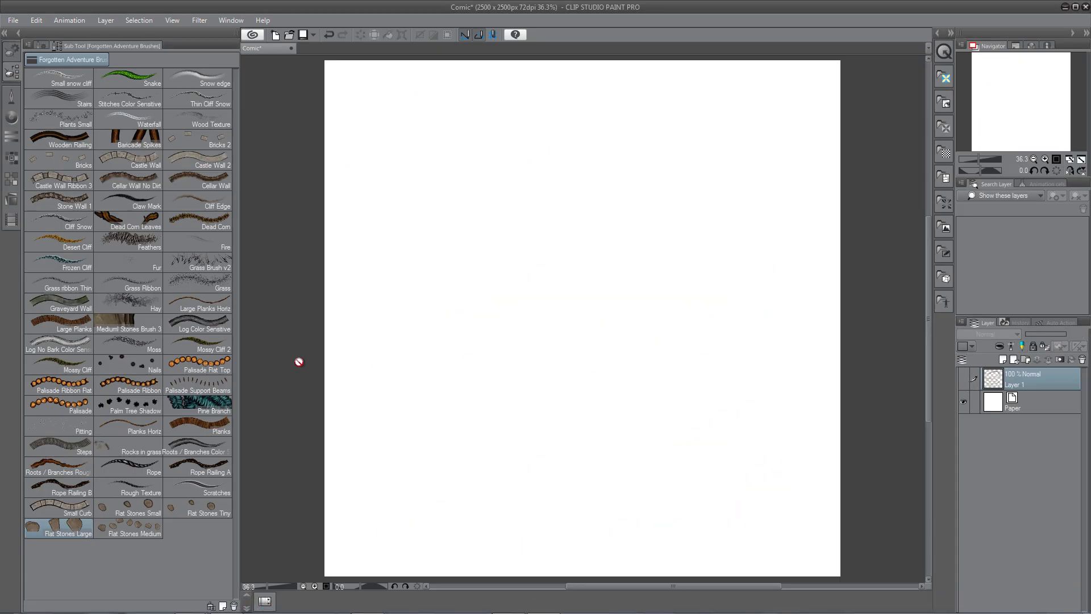
Choose the Medium Stones Brush 3 and add a new layer above Layer 1.
{"action": "left_click", "coordinate": [132, 322]}
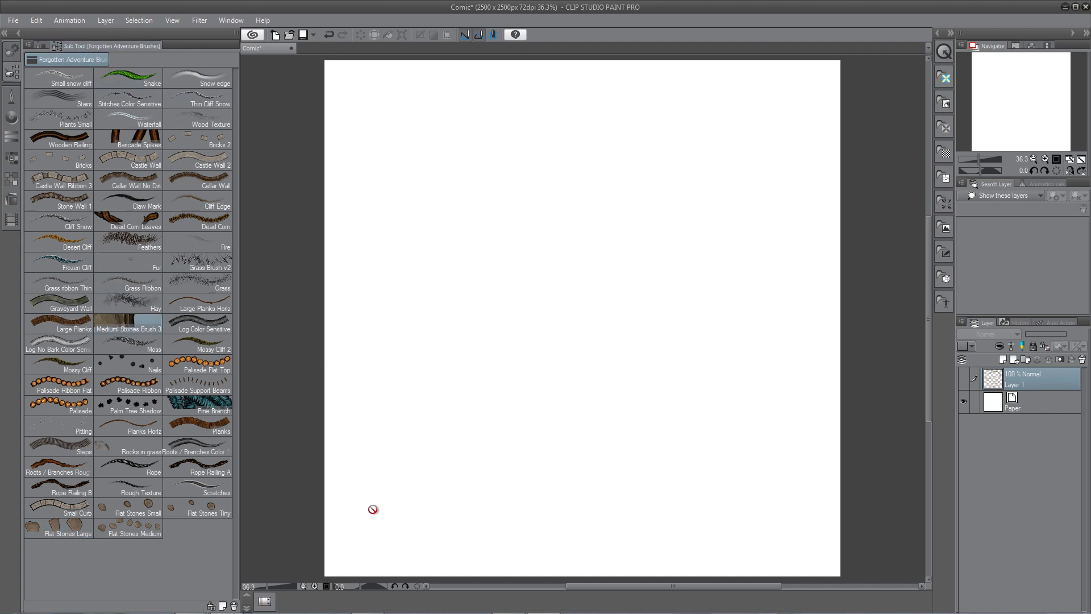
{"action": "left_click", "coordinate": [1014, 361]}
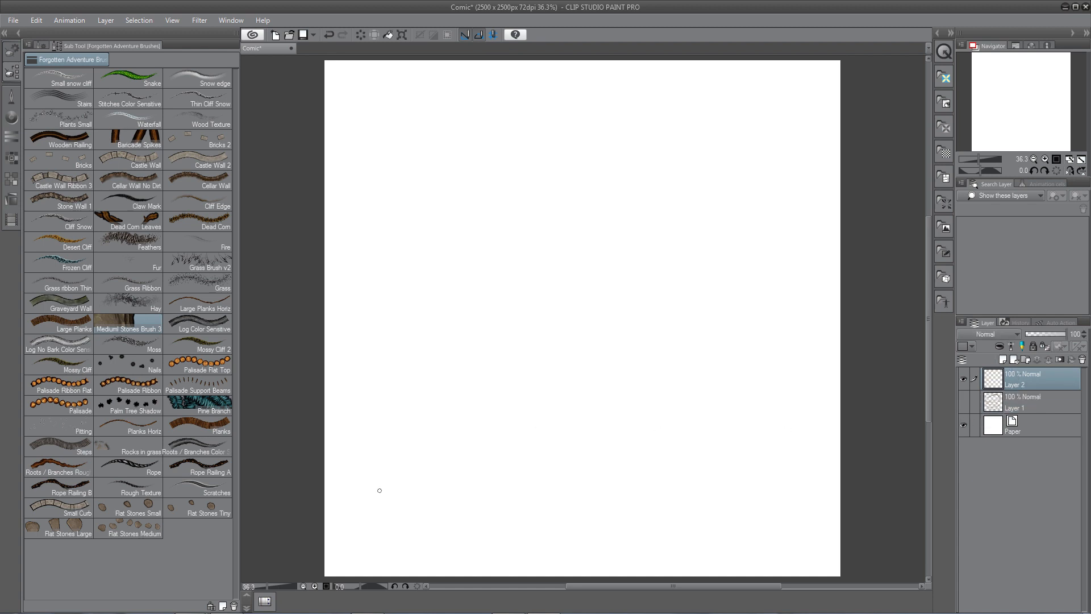
Paint a short row of stones and undo it.
{"action": "left_click_drag", "start_coordinate": [380, 489], "coordinate": [474, 489]}
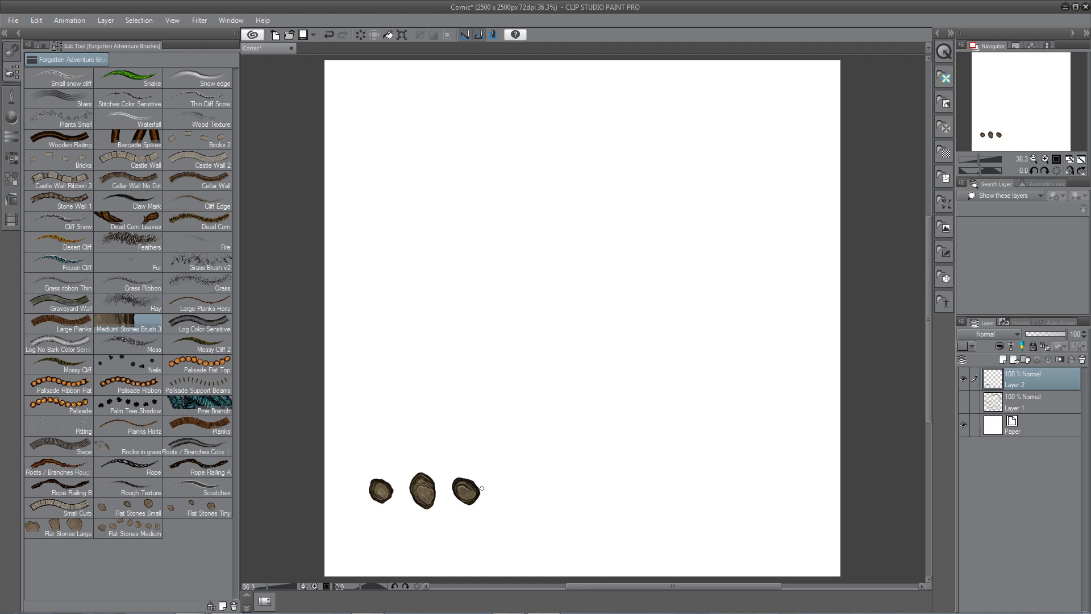
{"action": "key", "text": "ctrl+z"}
Paint seven horizontal rows of stones across the canvas with the stones brush.
{"action": "left_click_drag", "start_coordinate": [381, 505], "coordinate": [792, 506]}
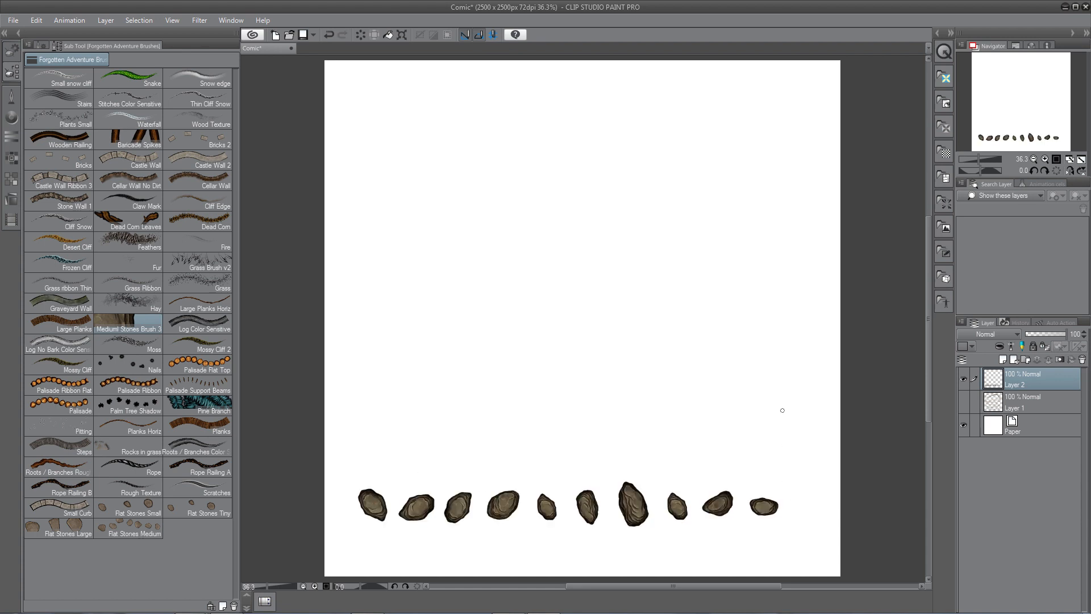
{"action": "left_click", "coordinate": [780, 435]}
{"action": "left_click_drag", "start_coordinate": [780, 435], "coordinate": [389, 435]}
{"action": "mouse_move", "coordinate": [380, 379]}
{"action": "left_mouse_down"}
{"action": "mouse_move", "coordinate": [398, 365]}
{"action": "mouse_move", "coordinate": [778, 366]}
{"action": "left_mouse_up"}
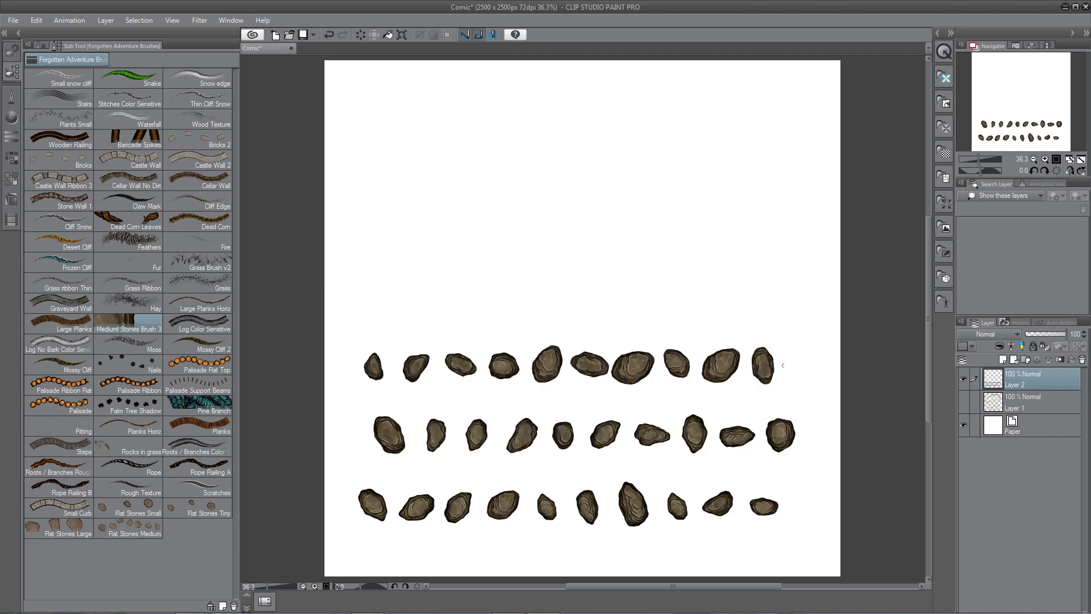
{"action": "left_click_drag", "start_coordinate": [774, 297], "coordinate": [373, 296]}
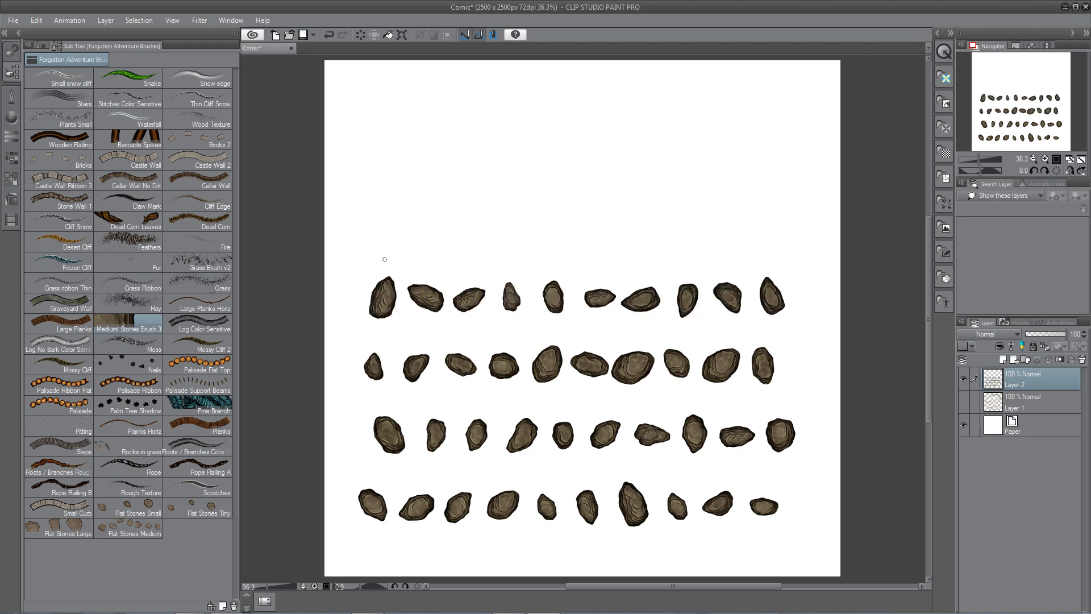
{"action": "left_click_drag", "start_coordinate": [367, 241], "coordinate": [798, 241]}
{"action": "left_click_drag", "start_coordinate": [780, 185], "coordinate": [369, 184]}
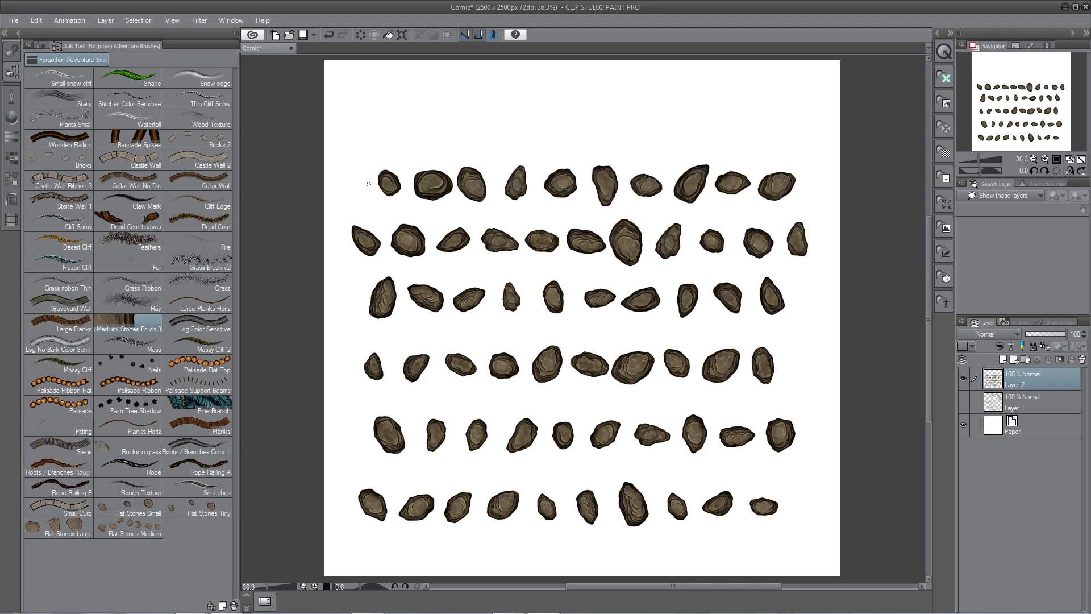
{"action": "left_click_drag", "start_coordinate": [362, 128], "coordinate": [778, 128]}
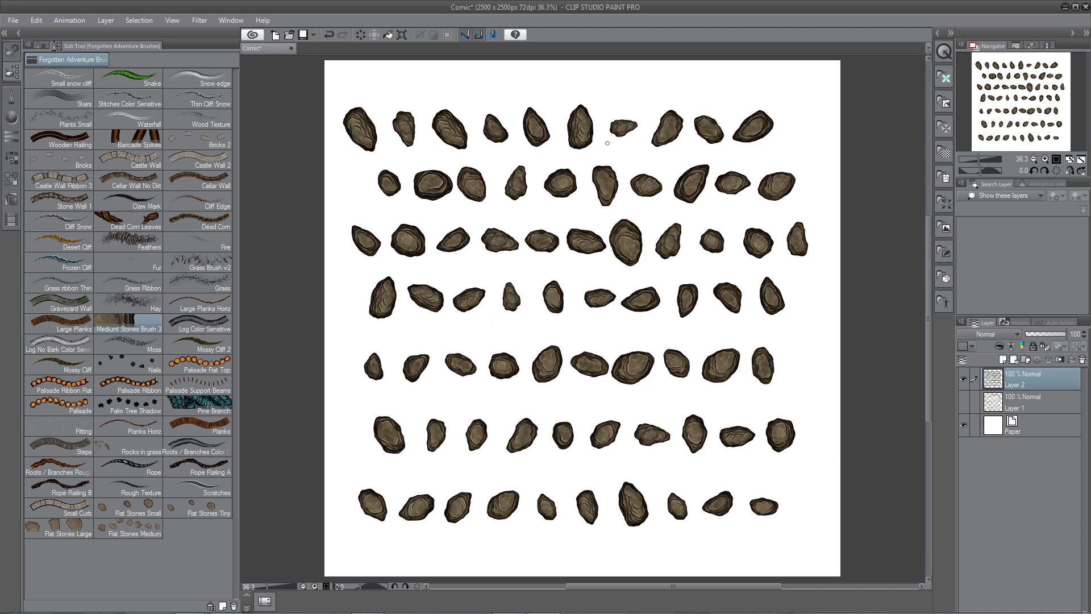
Save the stone canvas as a PNG named tutorialRockTexture01.png in the Overlays folder, replacing the existing file.
{"action": "left_click", "coordinate": [13, 21]}
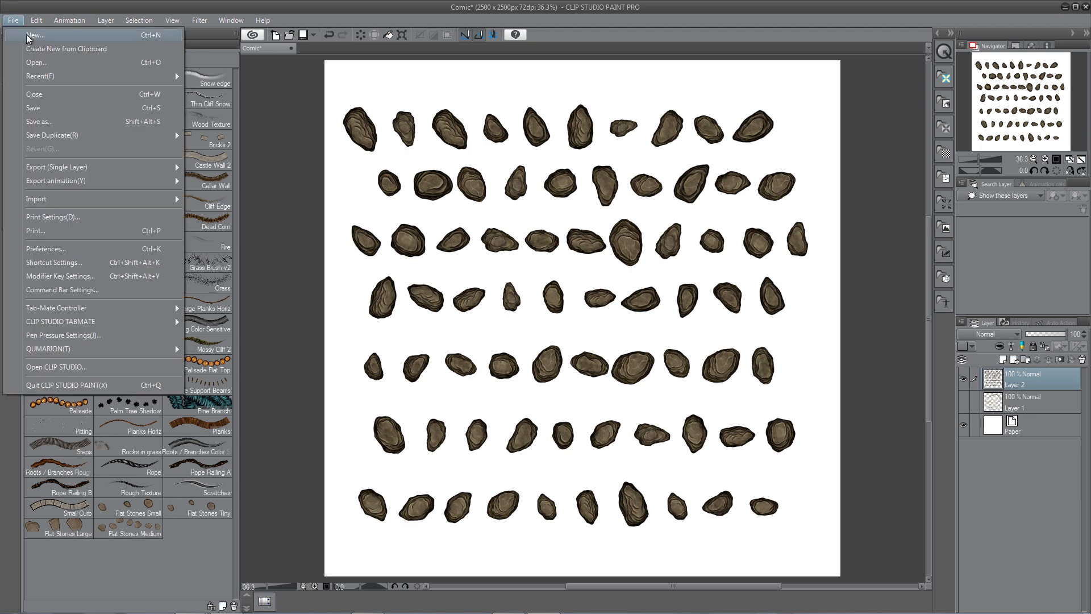
{"action": "left_click", "coordinate": [57, 122]}
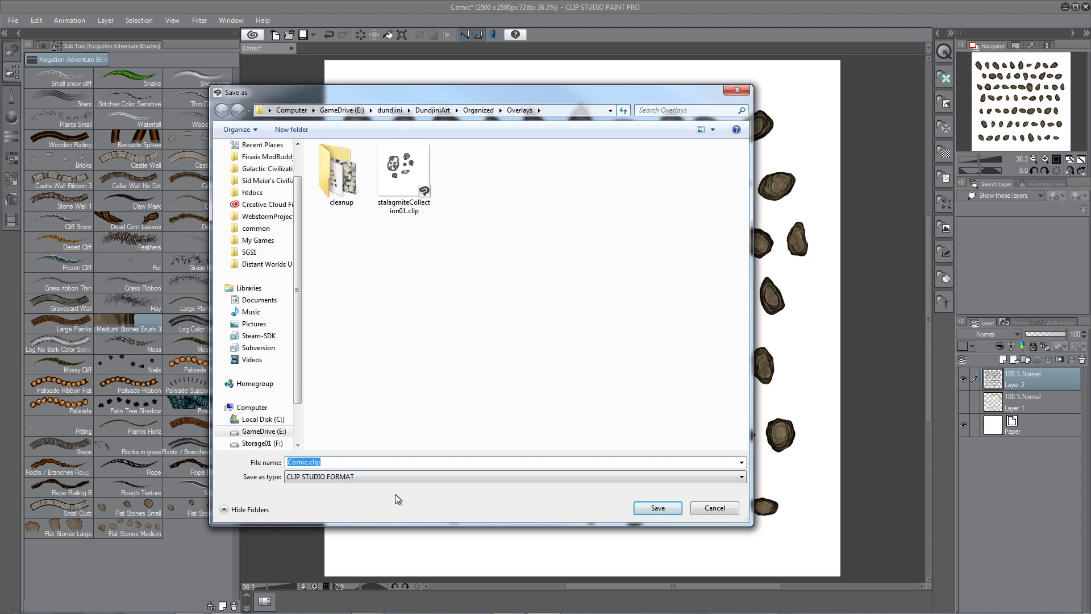
{"action": "left_click", "coordinate": [374, 479]}
{"action": "left_click", "coordinate": [319, 514]}
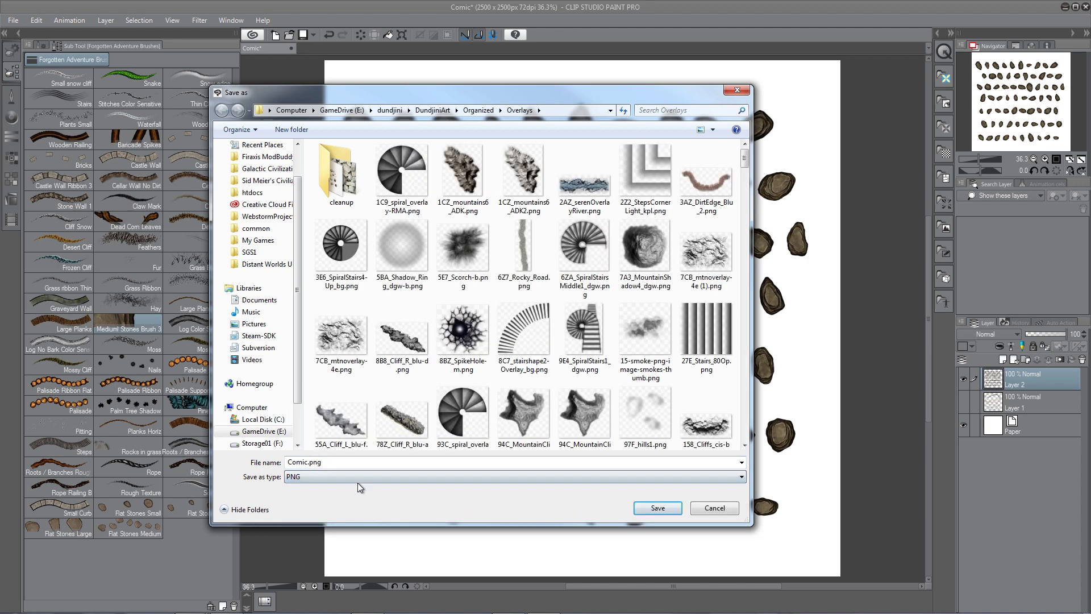
{"action": "double_click", "coordinate": [351, 462]}
{"action": "type", "text": "tuto"}
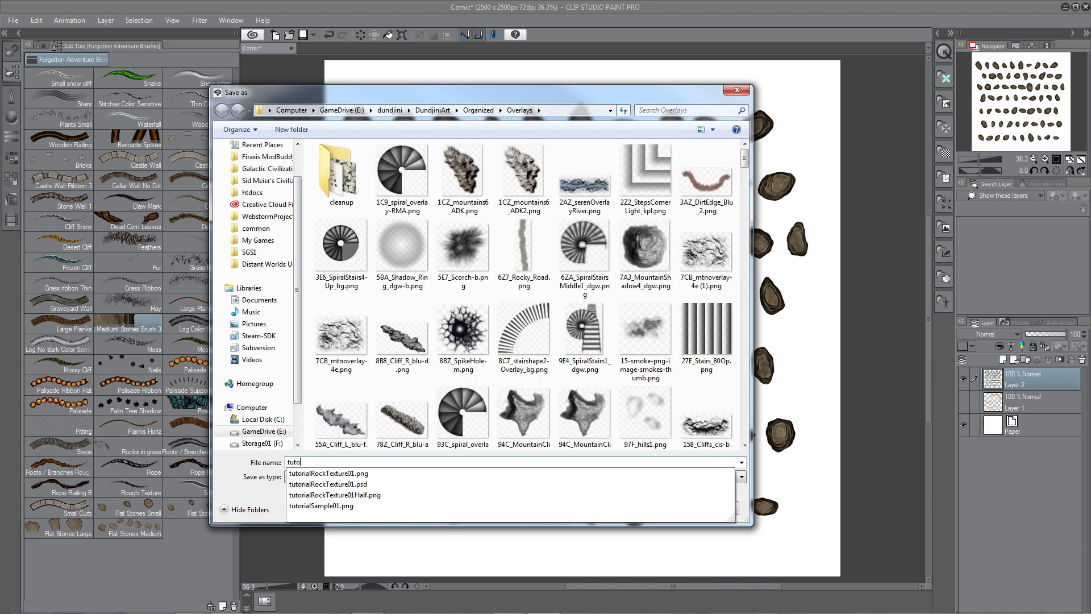
{"action": "type", "text": "rial"}
{"action": "key", "text": "Down"}
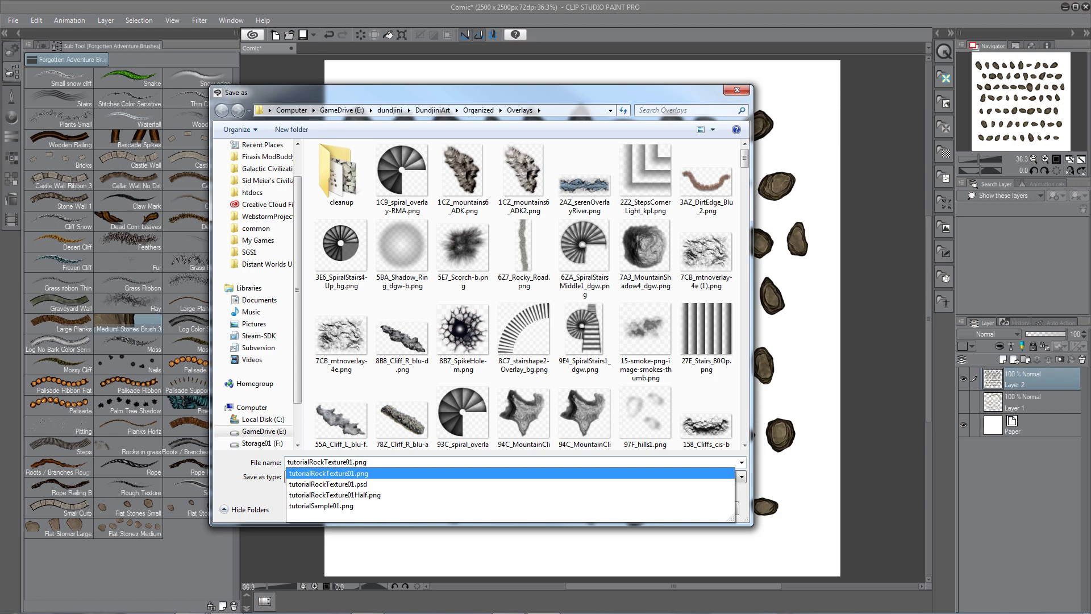
{"action": "key", "text": "Return"}
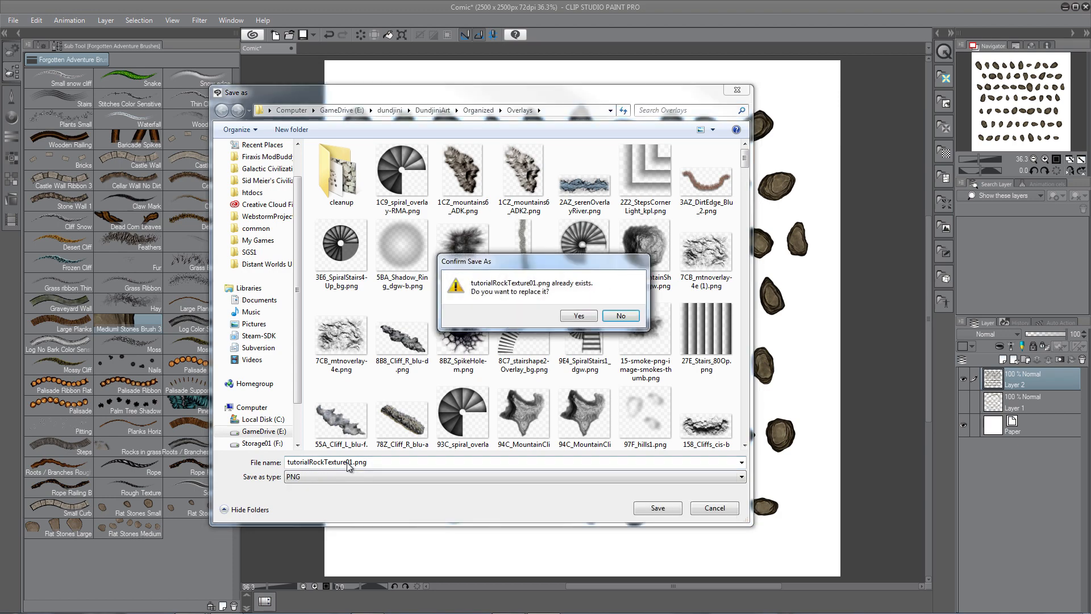
{"action": "left_click", "coordinate": [578, 316]}
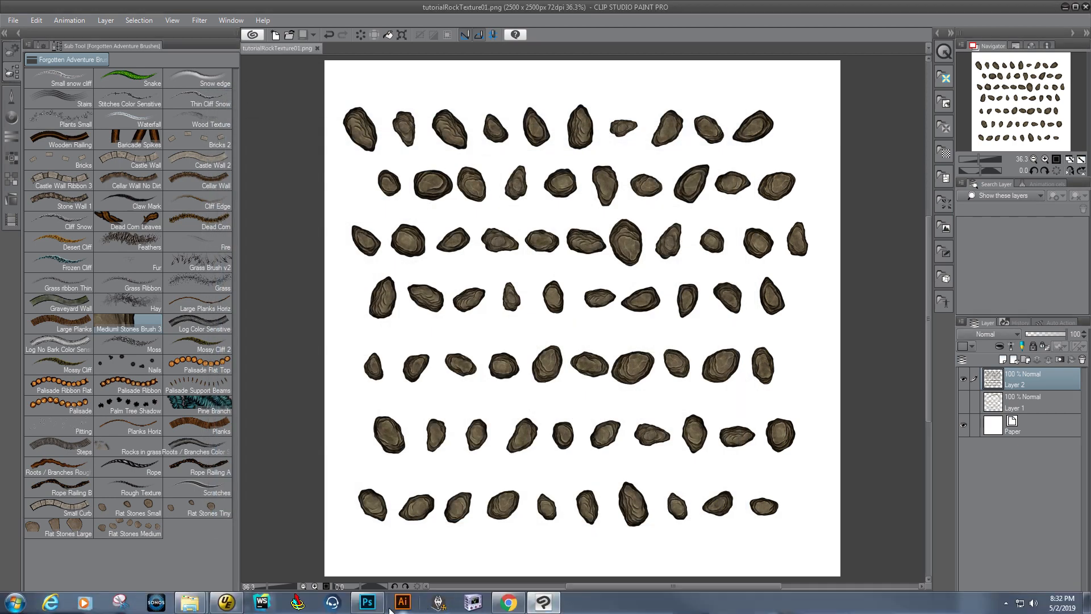
Switch to Photoshop and open tutorialRockTexture01.png from the Overlays folder.
{"action": "left_click", "coordinate": [376, 606]}
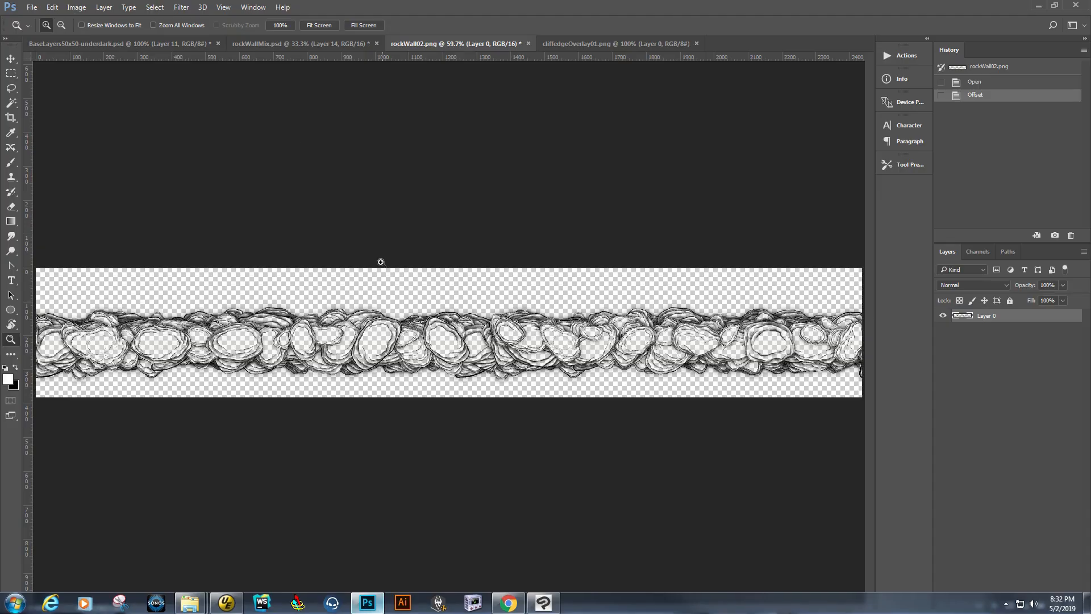
{"action": "left_click", "coordinate": [32, 7]}
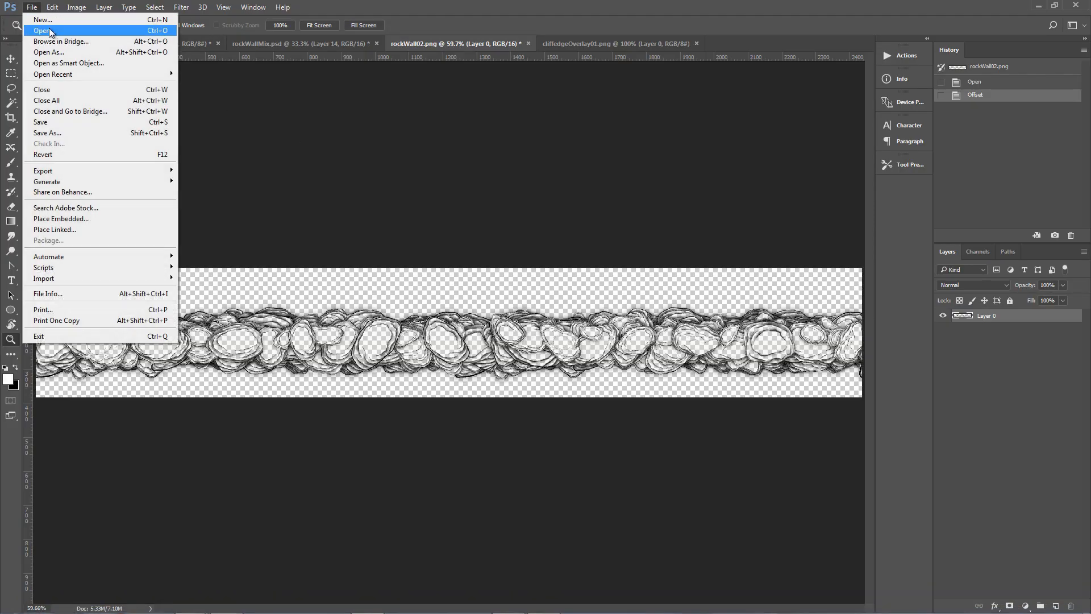
{"action": "left_click", "coordinate": [51, 28]}
{"action": "left_click", "coordinate": [491, 240]}
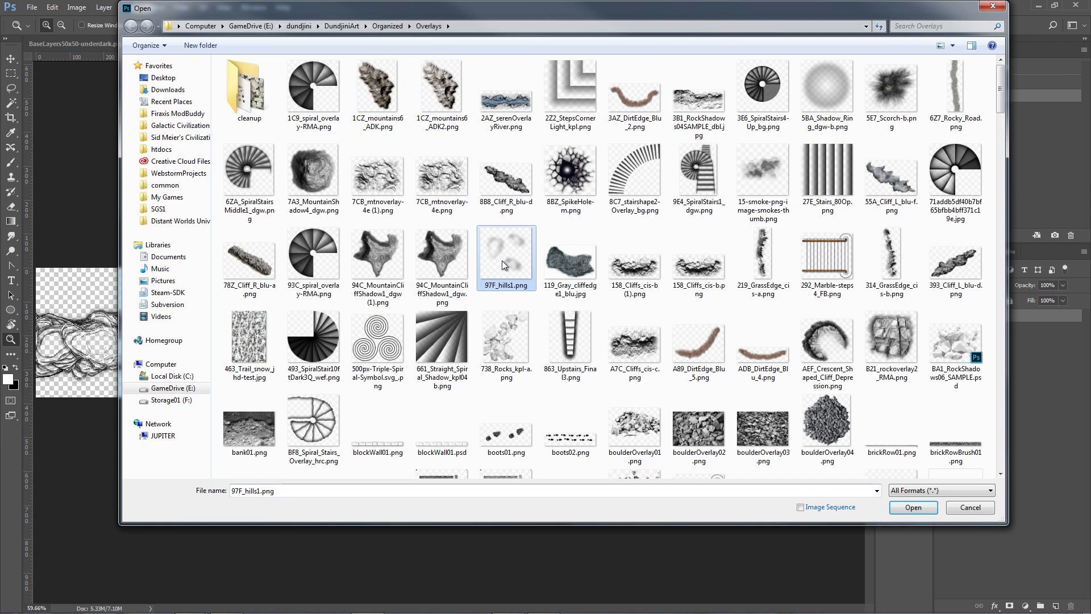
{"action": "scroll", "coordinate": [501, 258], "scroll_direction": "down", "scroll_amount": 15}
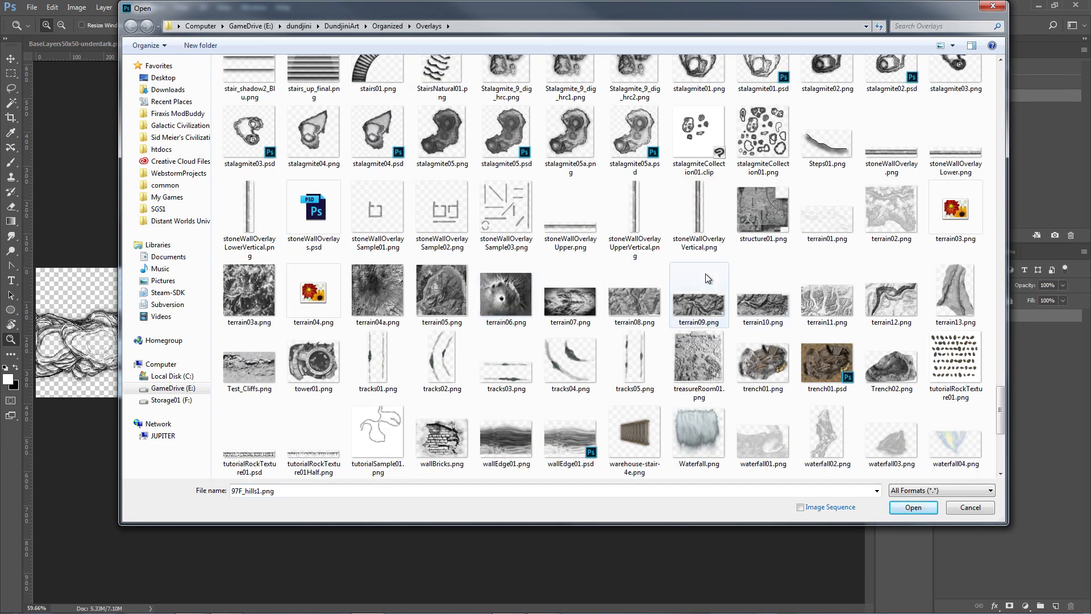
{"action": "scroll", "coordinate": [535, 354], "scroll_direction": "down", "scroll_amount": 3}
{"action": "double_click", "coordinate": [959, 128]}
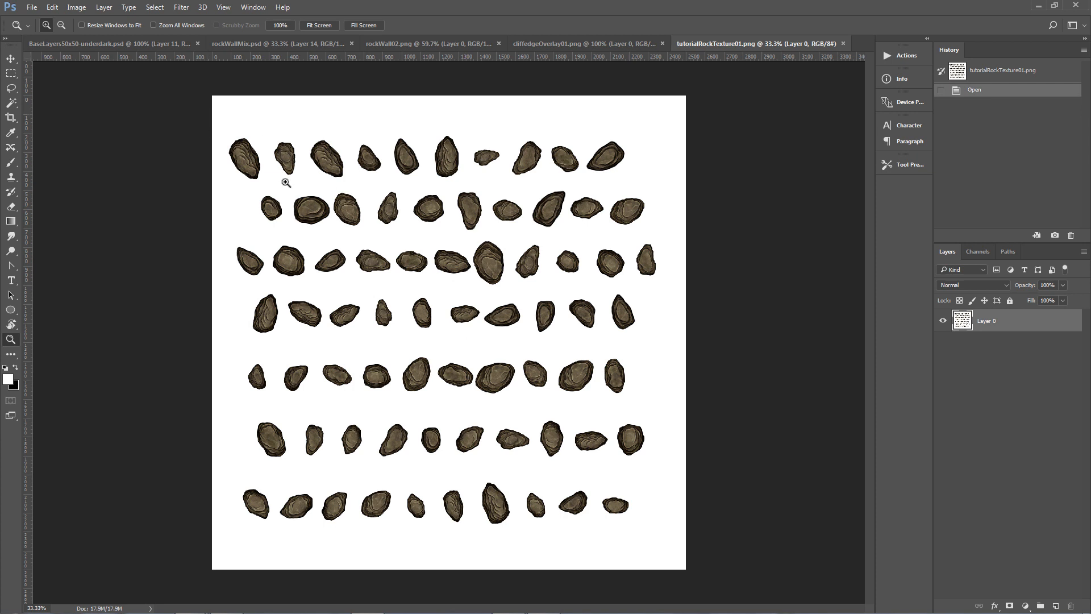
{"action": "left_click", "coordinate": [77, 7]}
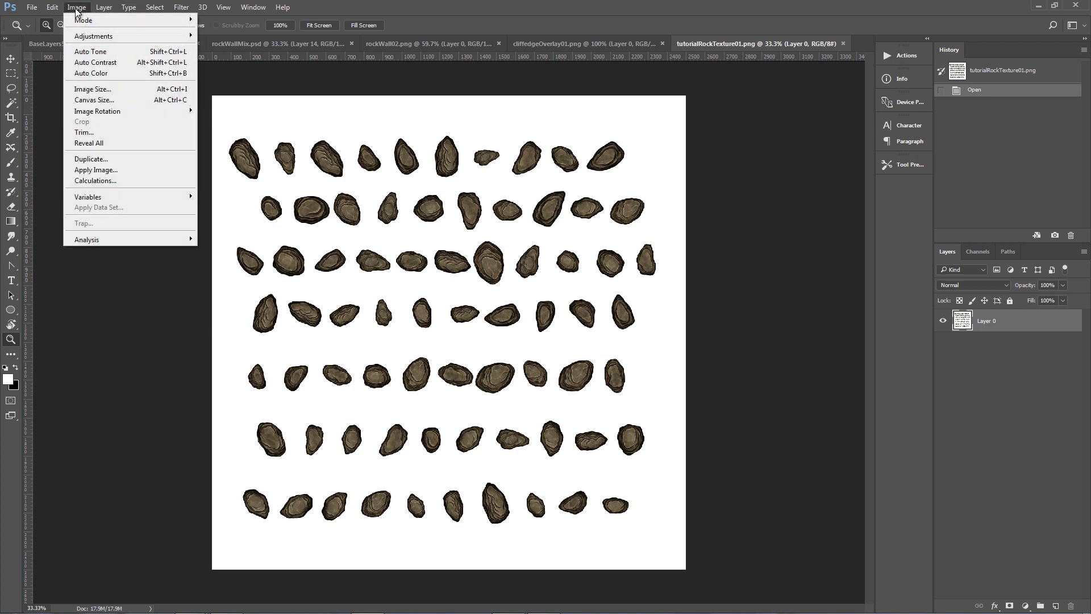
{"action": "mouse_move", "coordinate": [97, 36]}
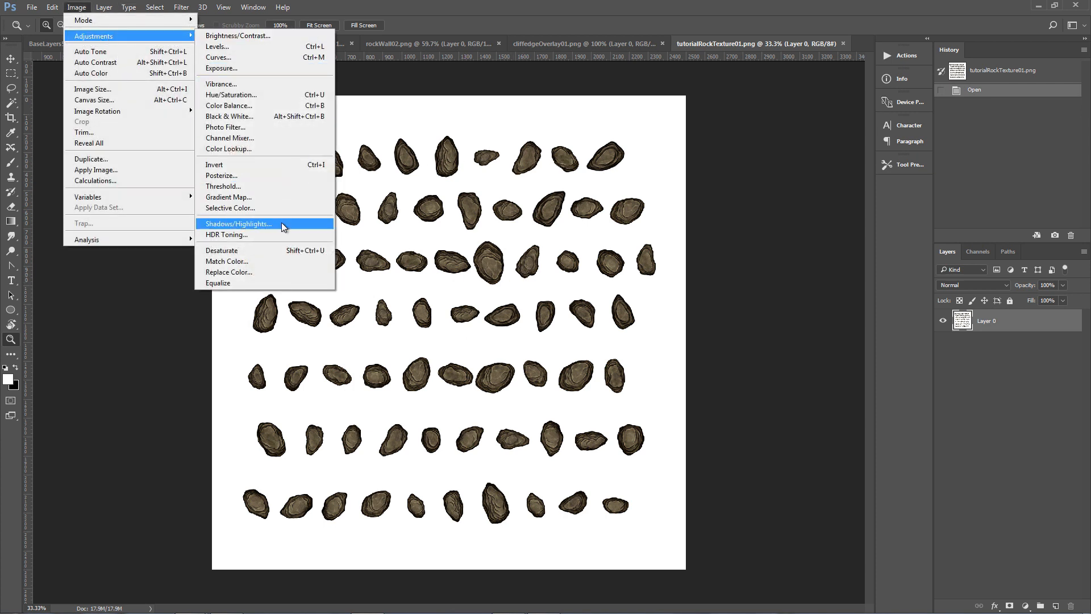
{"action": "left_click", "coordinate": [558, 43]}
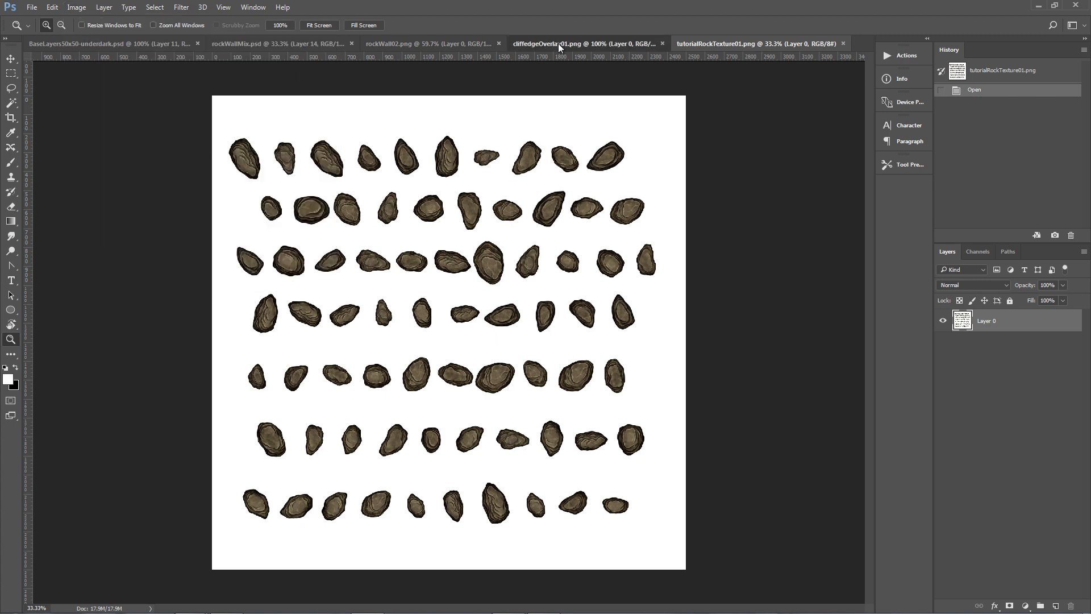
{"action": "left_click", "coordinate": [428, 45]}
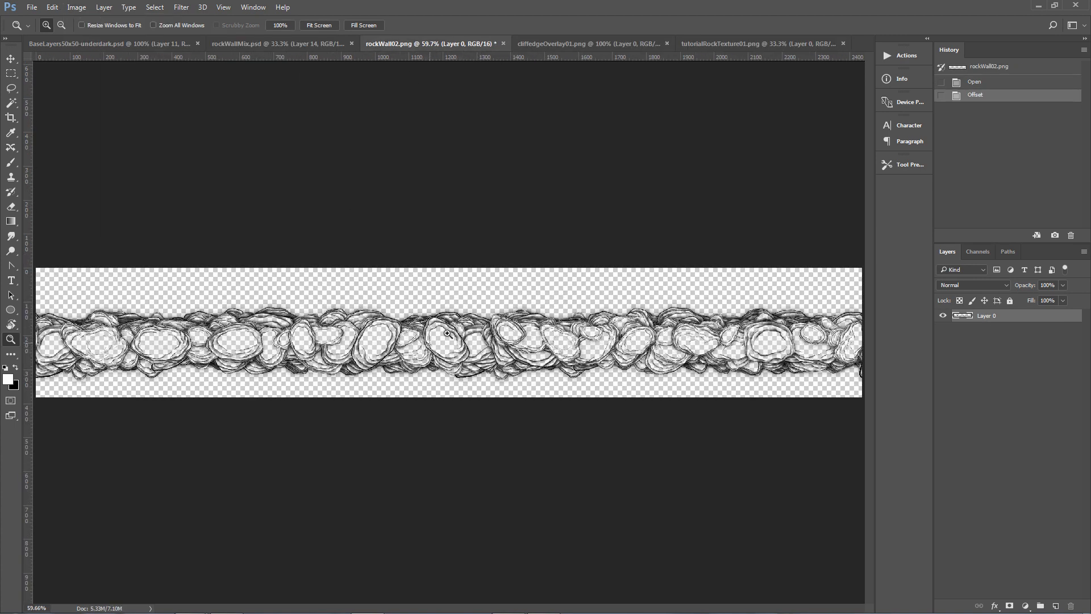
{"action": "left_click", "coordinate": [729, 43]}
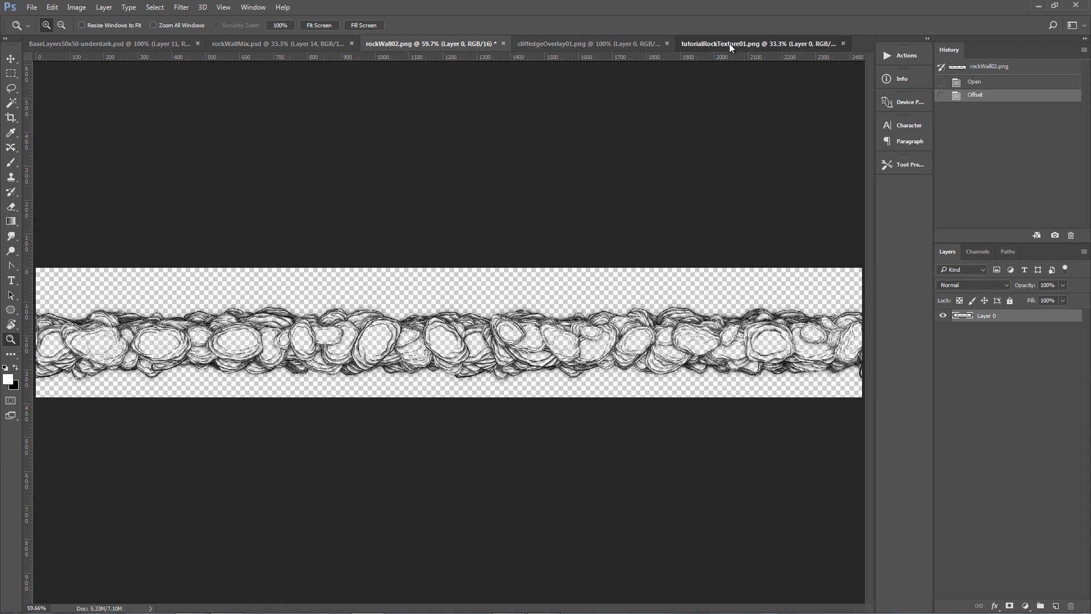
Desaturate the stone image.
{"action": "left_click", "coordinate": [78, 7]}
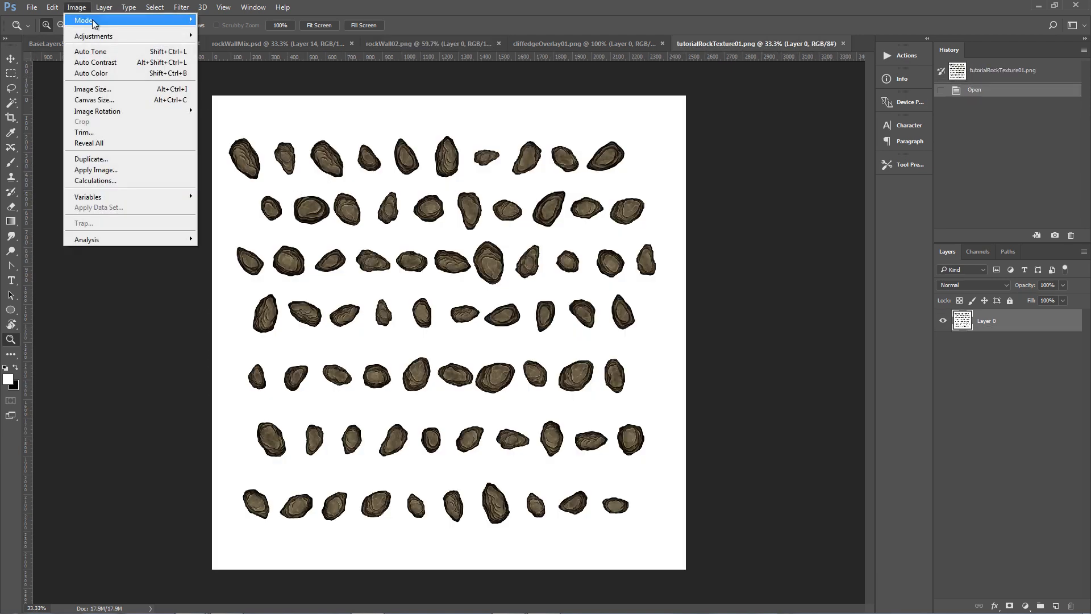
{"action": "mouse_move", "coordinate": [97, 35]}
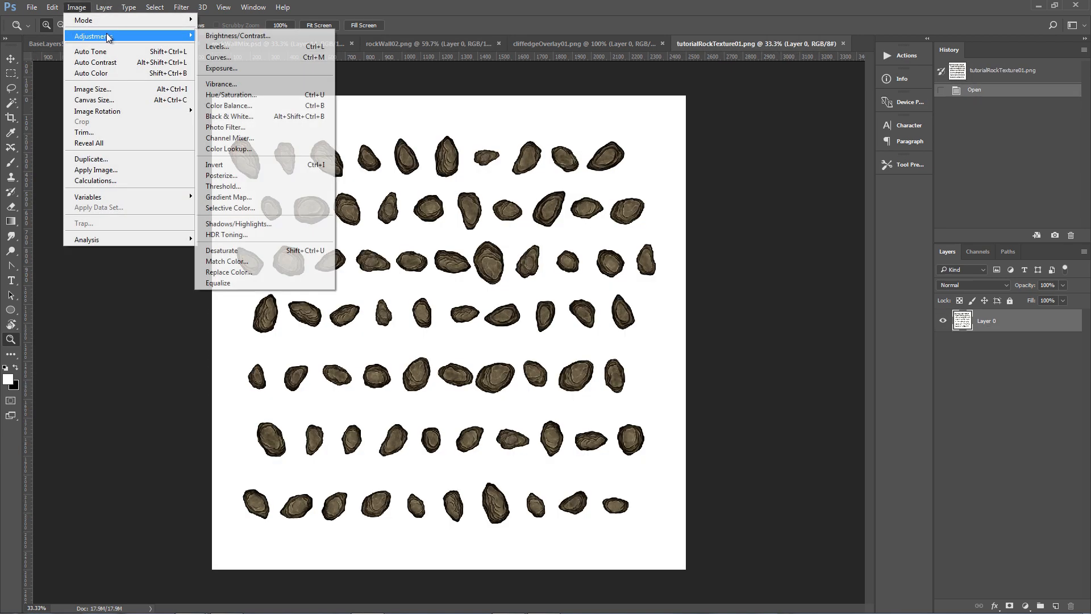
{"action": "left_click", "coordinate": [245, 255]}
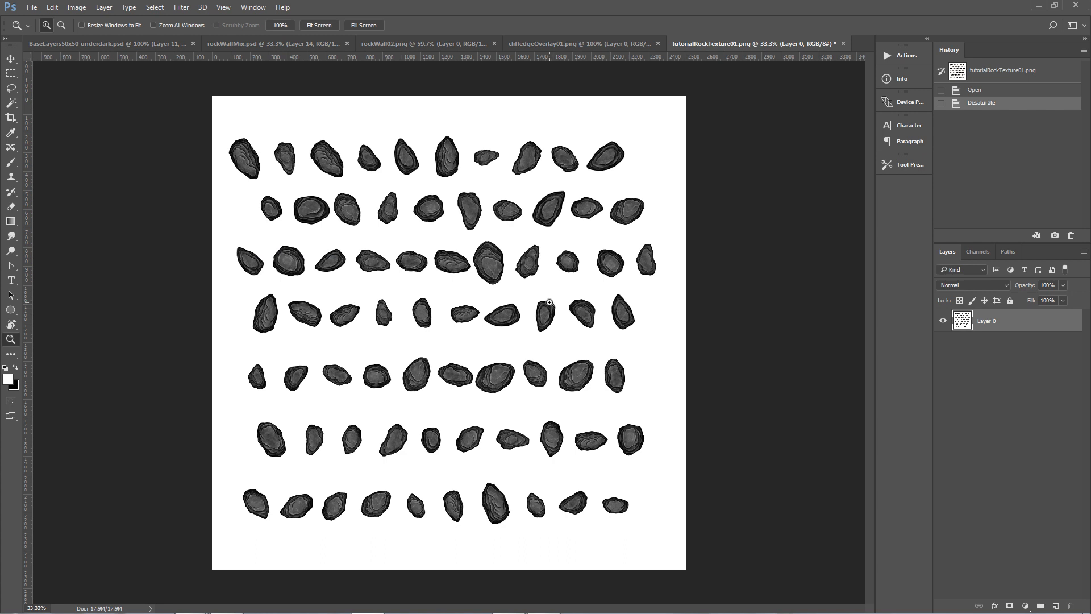
Add a layer mask to Layer 0, paste the image into the mask and invert it to drop the white background.
{"action": "key", "text": "ctrl+a"}
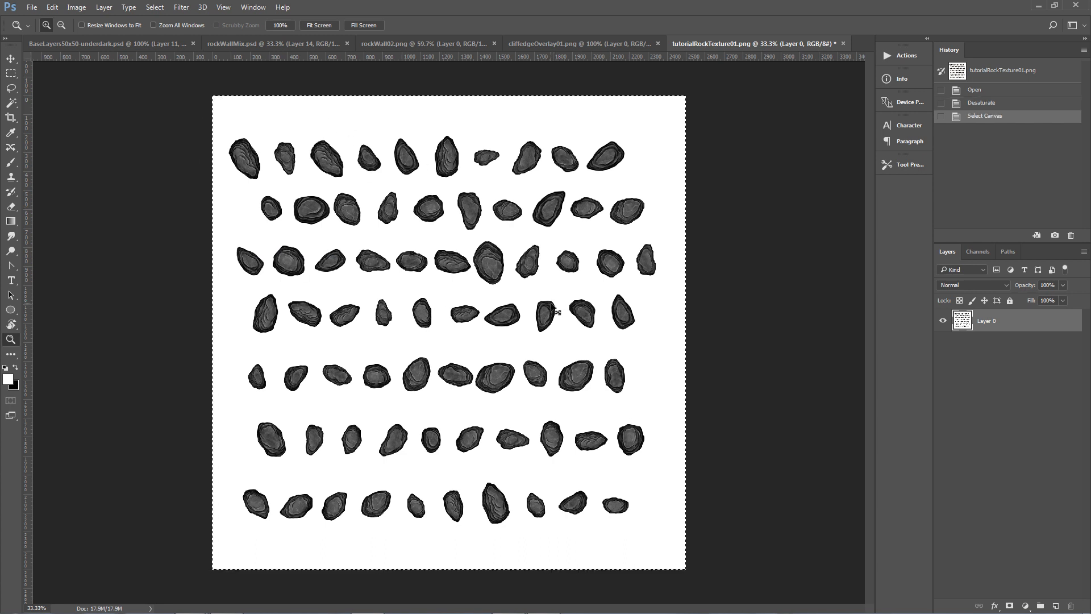
{"action": "left_click", "coordinate": [1010, 606]}
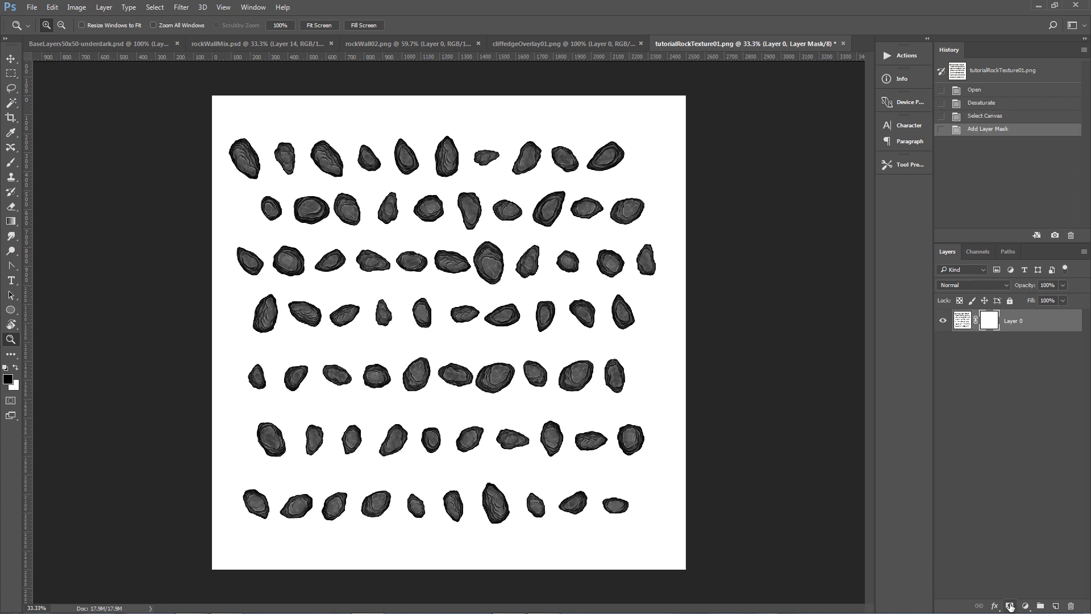
{"action": "left_click", "coordinate": [976, 250]}
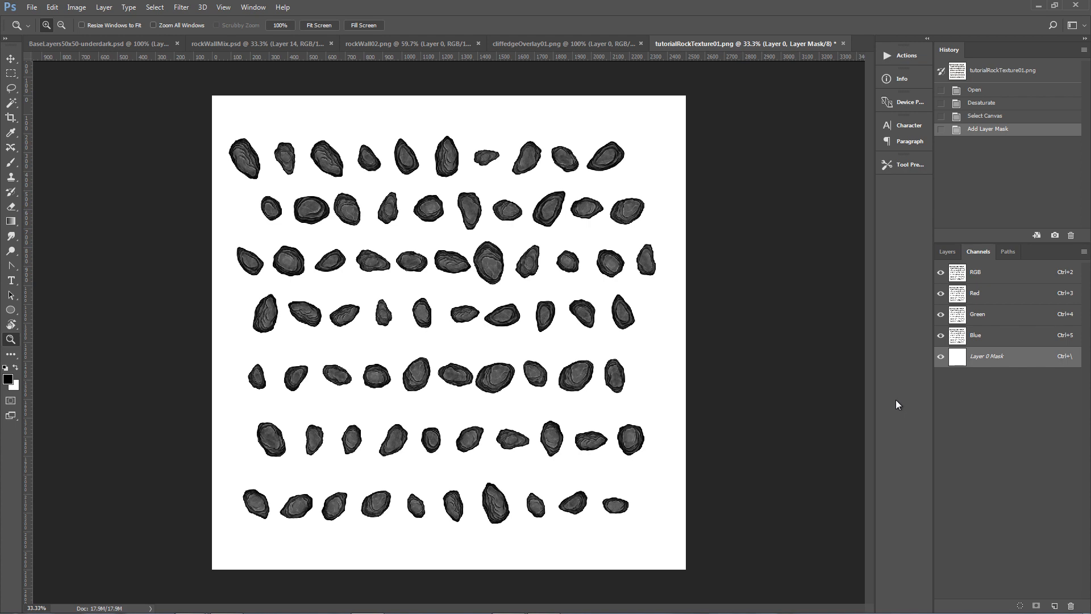
{"action": "key", "text": "ctrl+v"}
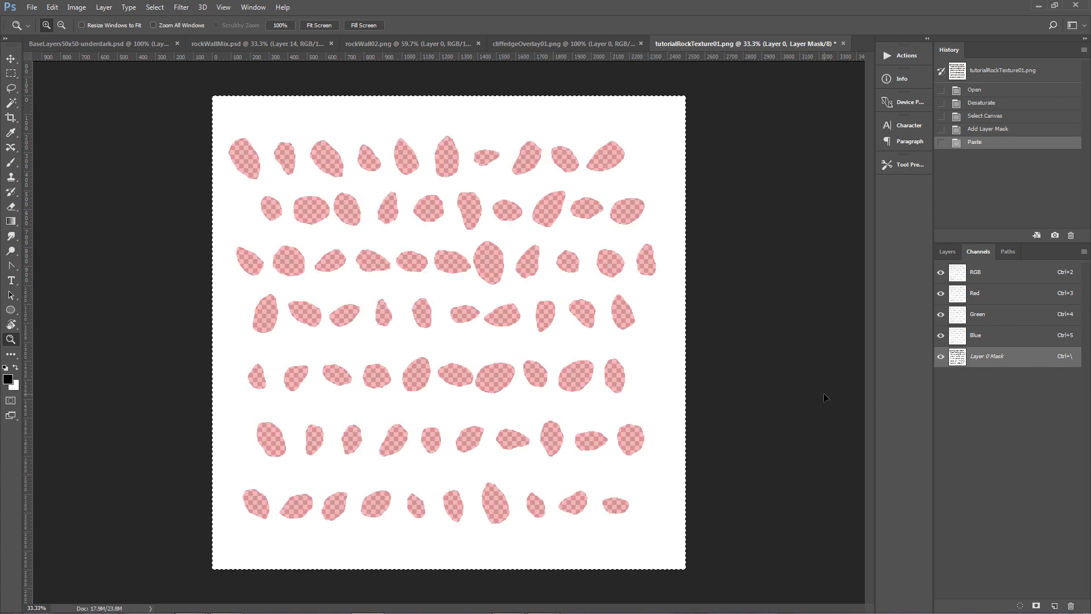
{"action": "key", "text": "ctrl+i"}
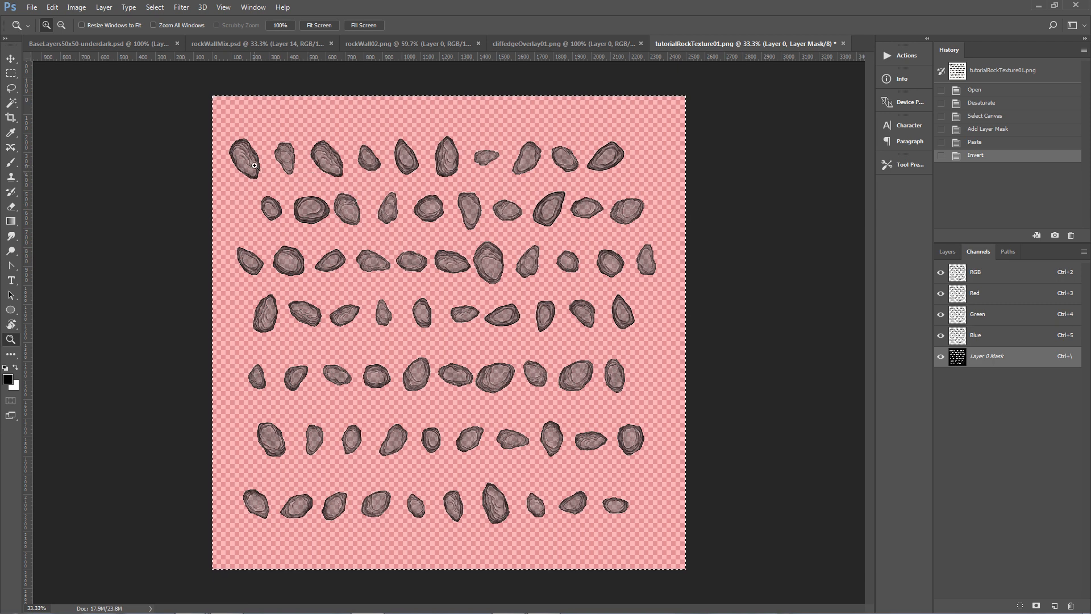
Add a new empty layer and merge it down into Layer 0, applying the layer mask.
{"action": "left_click", "coordinate": [946, 251]}
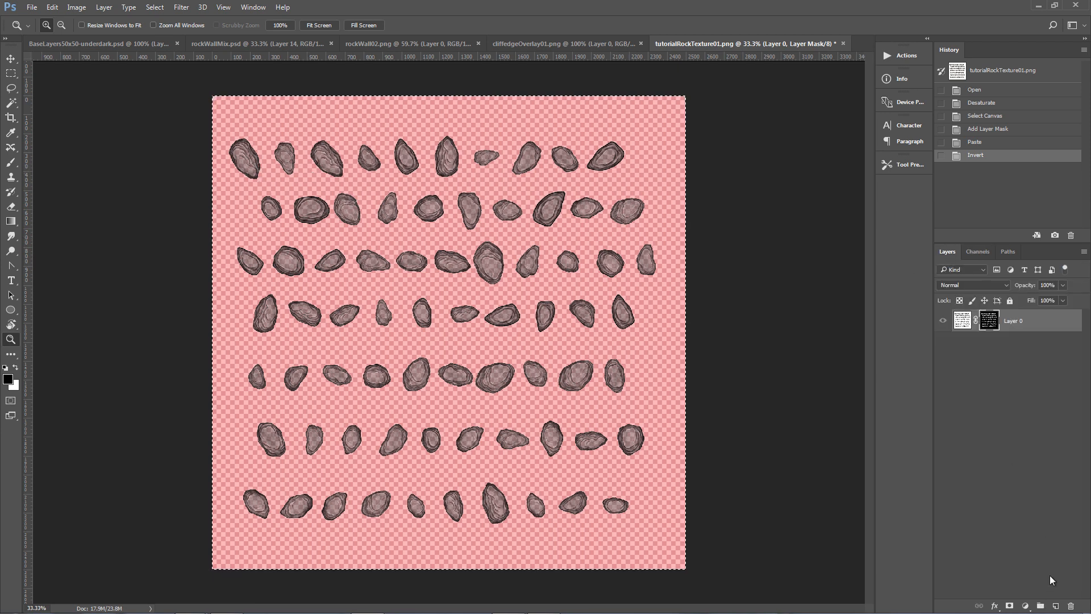
{"action": "left_click", "coordinate": [1054, 605]}
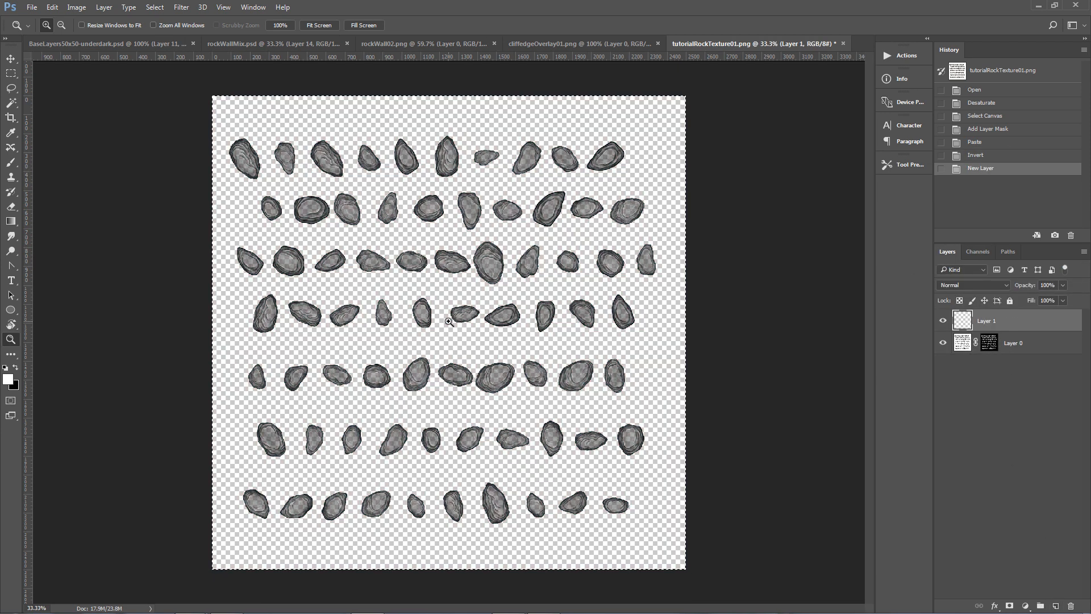
{"action": "left_click", "coordinate": [10, 339]}
{"action": "left_click", "coordinate": [466, 121]}
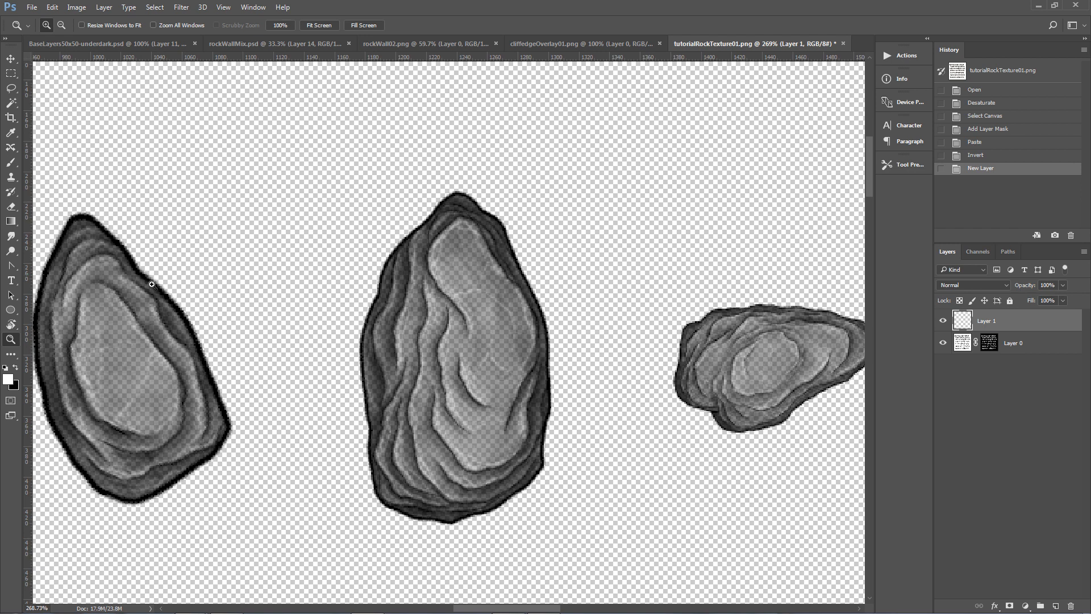
{"action": "left_click_drag", "start_coordinate": [484, 608], "coordinate": [454, 610]}
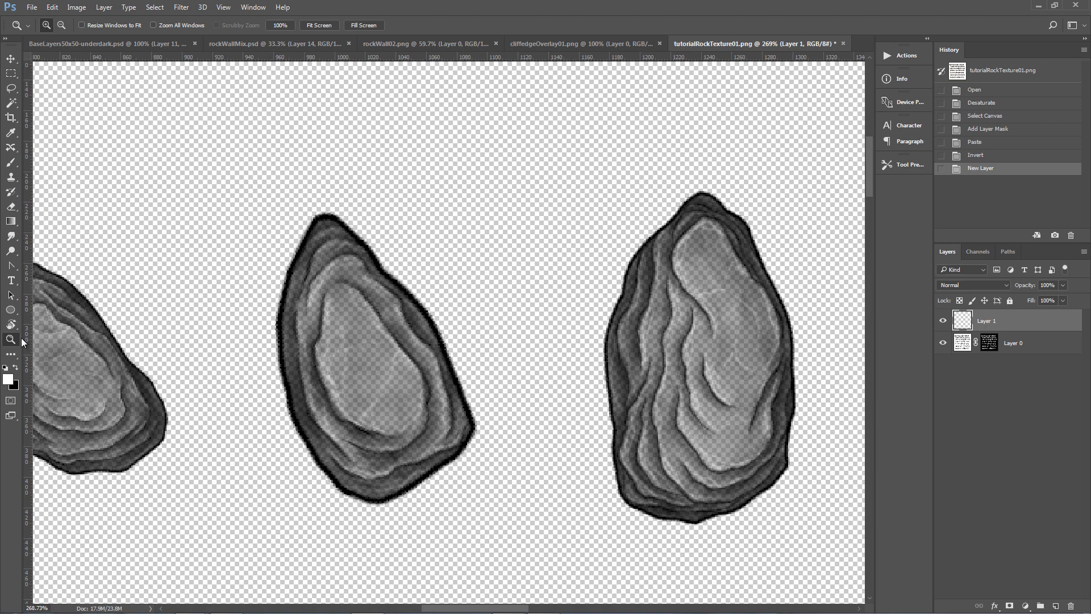
{"action": "left_click", "coordinate": [319, 25]}
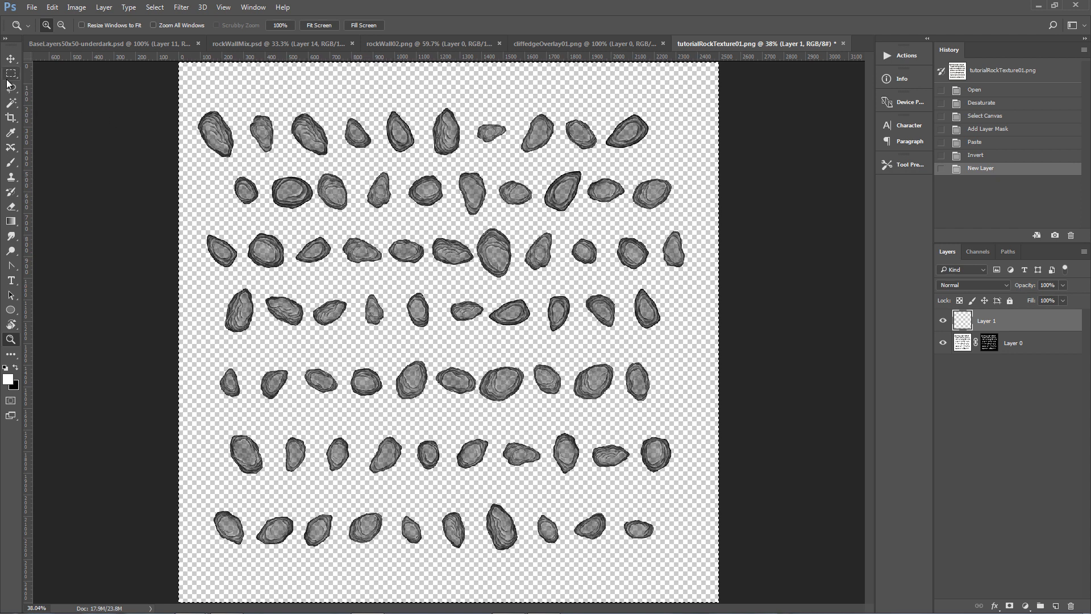
{"action": "key", "text": "ctrl+e"}
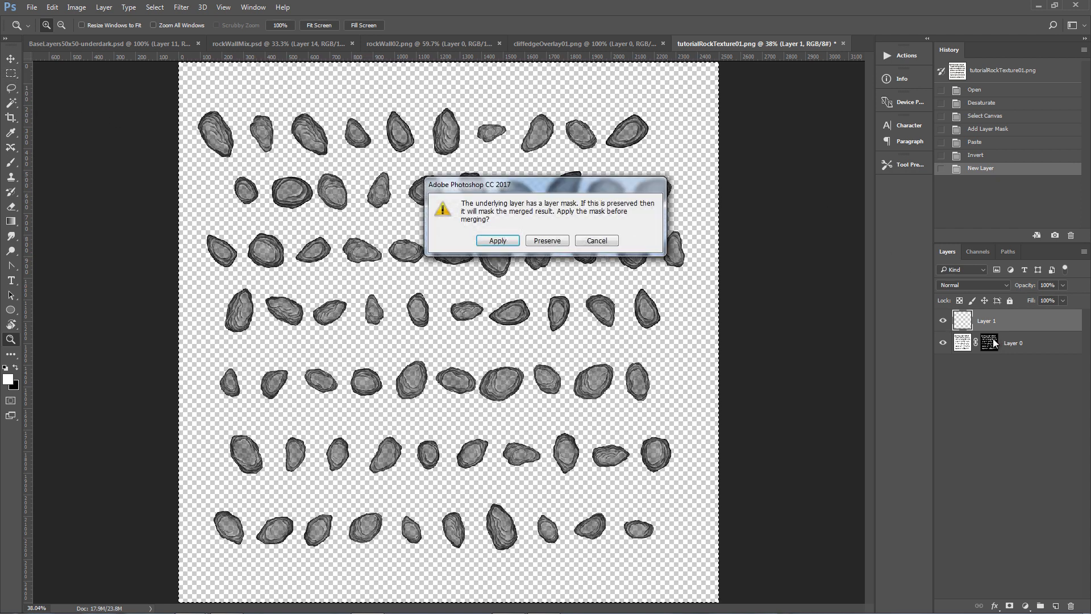
{"action": "left_click", "coordinate": [499, 241]}
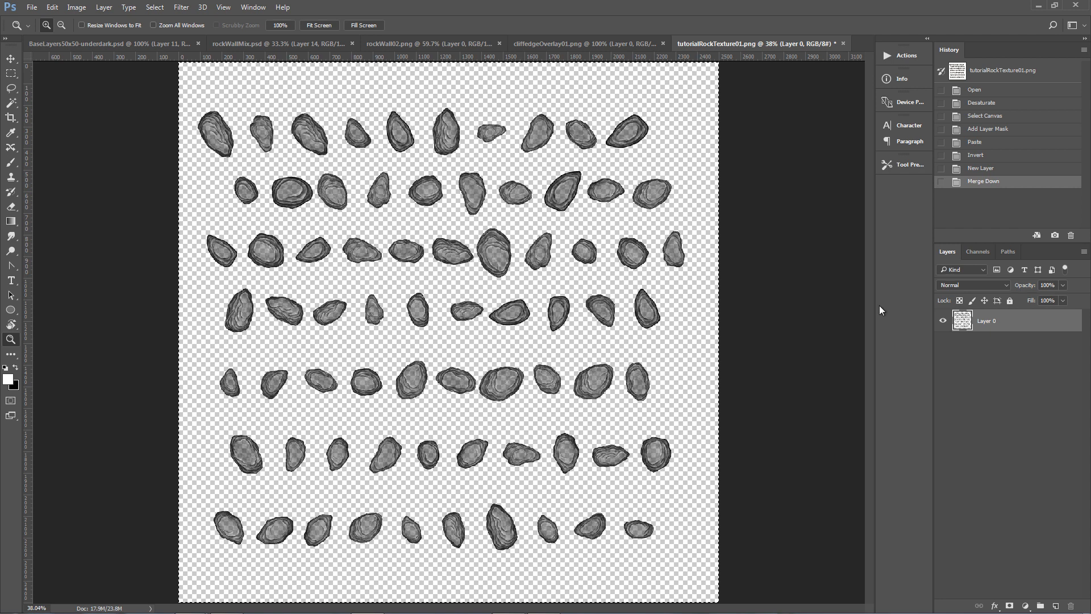
Drag the masked stone layer into rockWallMix.psd and place it below Layer 1.
{"action": "left_click_drag", "start_coordinate": [965, 322], "coordinate": [491, 370]}
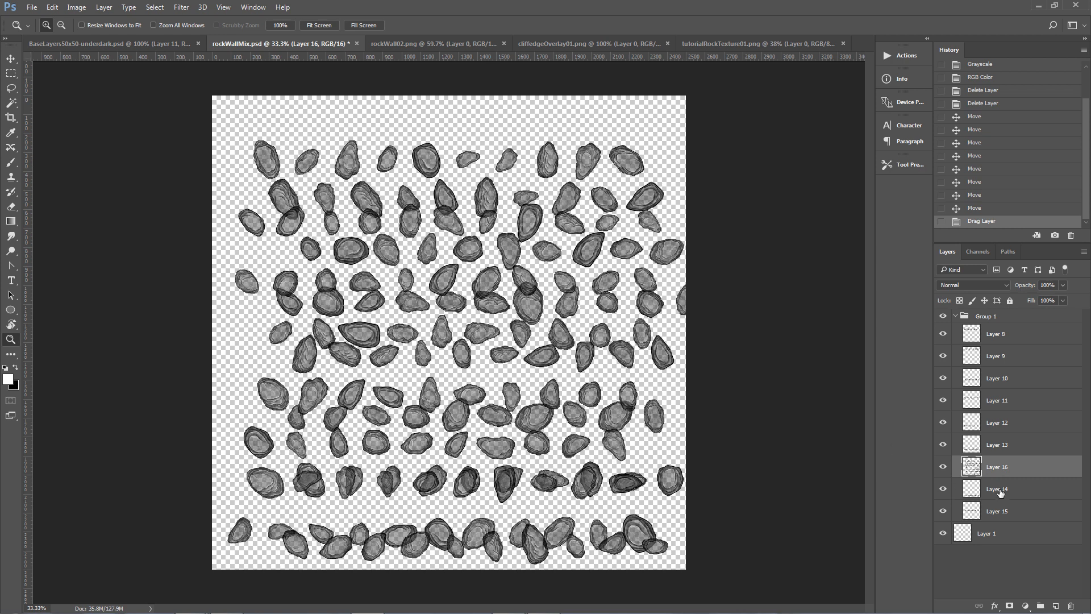
{"action": "left_click_drag", "start_coordinate": [971, 467], "coordinate": [969, 545]}
Shift Layer 16 slightly up and left with Free Transform and hide Group 1.
{"action": "key", "text": "ctrl+t"}
{"action": "left_click_drag", "start_coordinate": [577, 431], "coordinate": [538, 397]}
{"action": "key", "text": "Return"}
{"action": "key", "text": "z"}
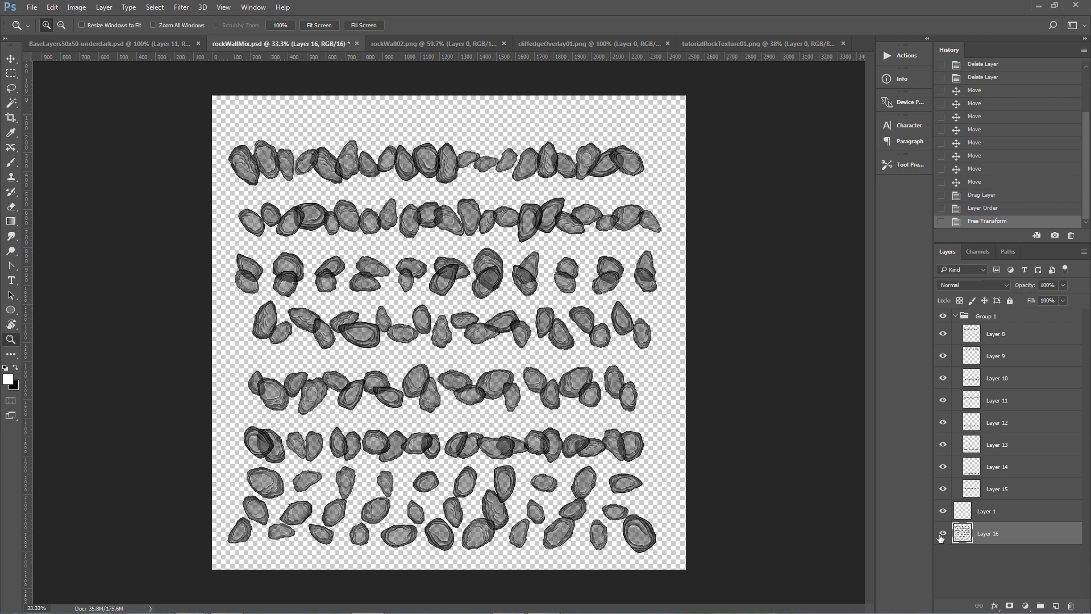
{"action": "left_click", "coordinate": [943, 316]}
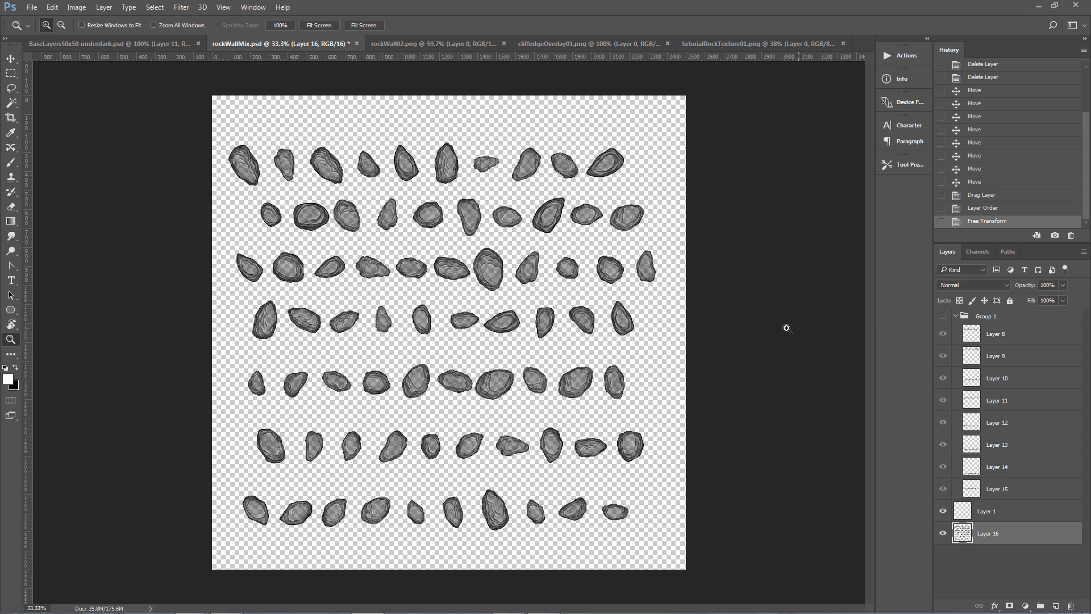
Cut the top two stone rows from Layer 16 and paste each onto its own new layer.
{"action": "left_click", "coordinate": [11, 73]}
{"action": "left_click_drag", "start_coordinate": [209, 103], "coordinate": [642, 191]}
{"action": "key", "text": "ctrl+x"}
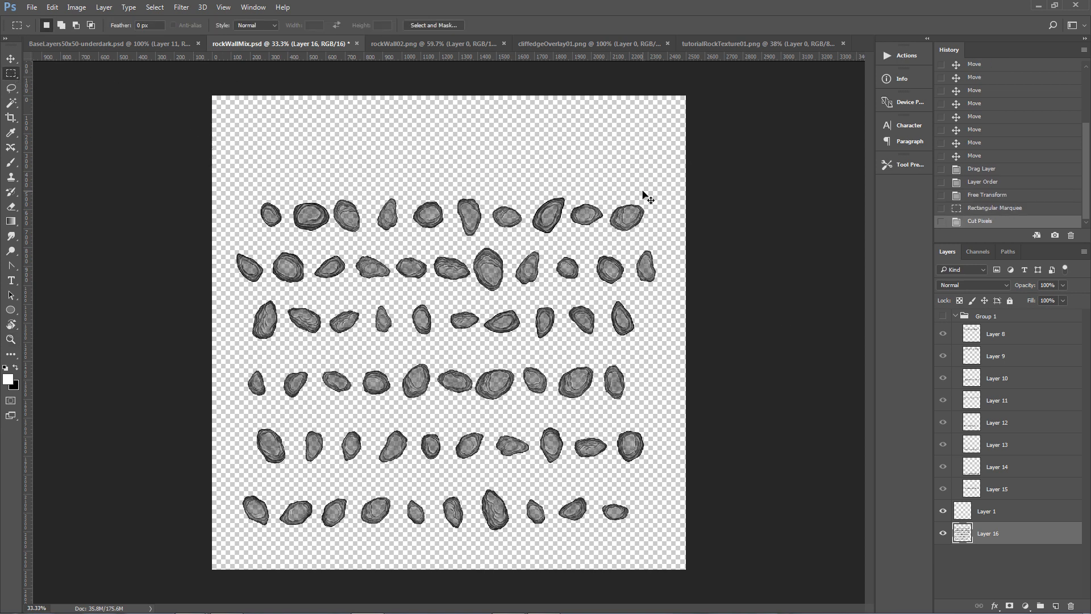
{"action": "key", "text": "ctrl+v"}
{"action": "left_click_drag", "start_coordinate": [212, 178], "coordinate": [668, 239]}
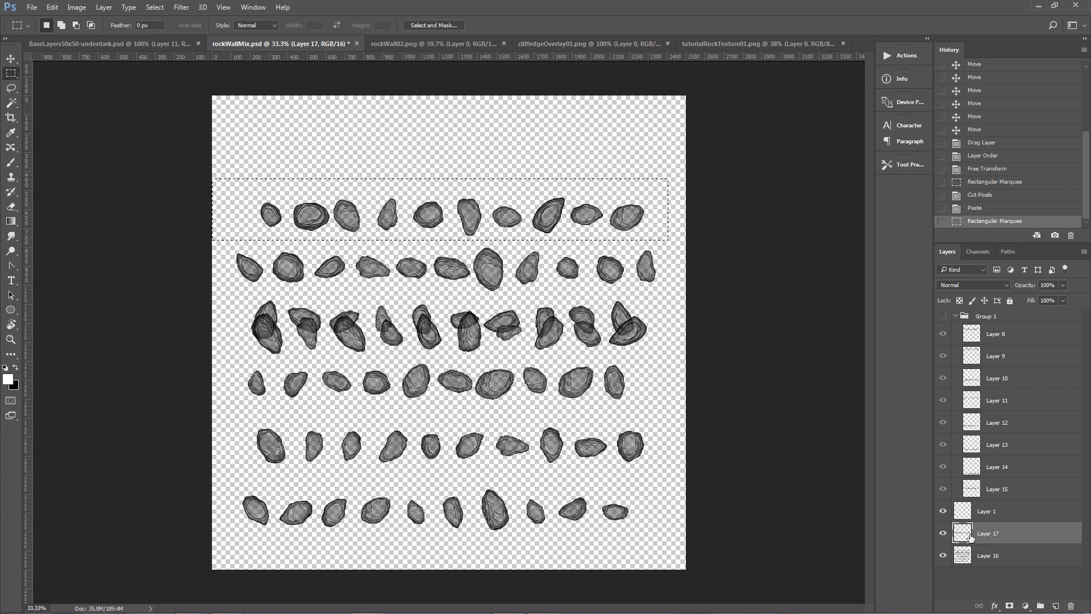
{"action": "left_click", "coordinate": [971, 556]}
{"action": "key", "text": "ctrl+x"}
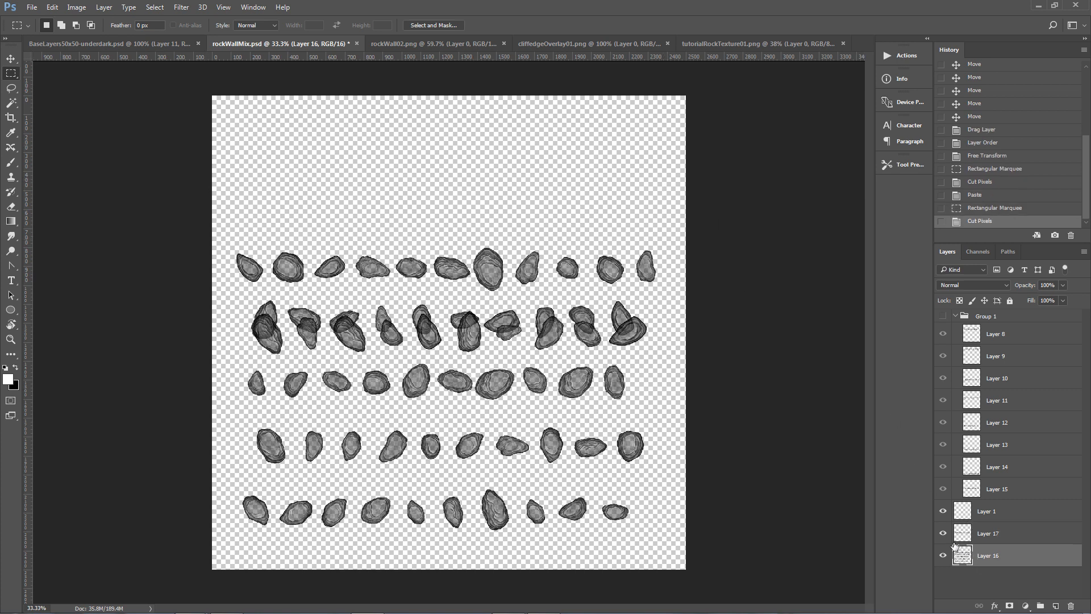
{"action": "key", "text": "ctrl+v"}
Cut the third and fourth stone rows from Layer 16 and paste each onto its own new layer.
{"action": "left_click_drag", "start_coordinate": [181, 223], "coordinate": [699, 293]}
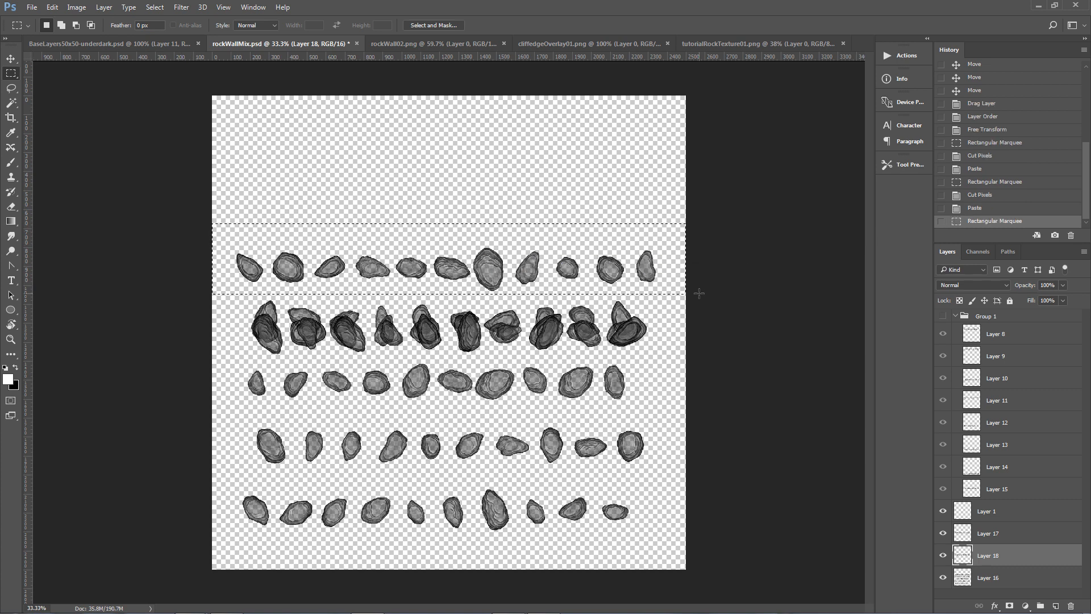
{"action": "left_click", "coordinate": [978, 578]}
{"action": "key", "text": "ctrl+x"}
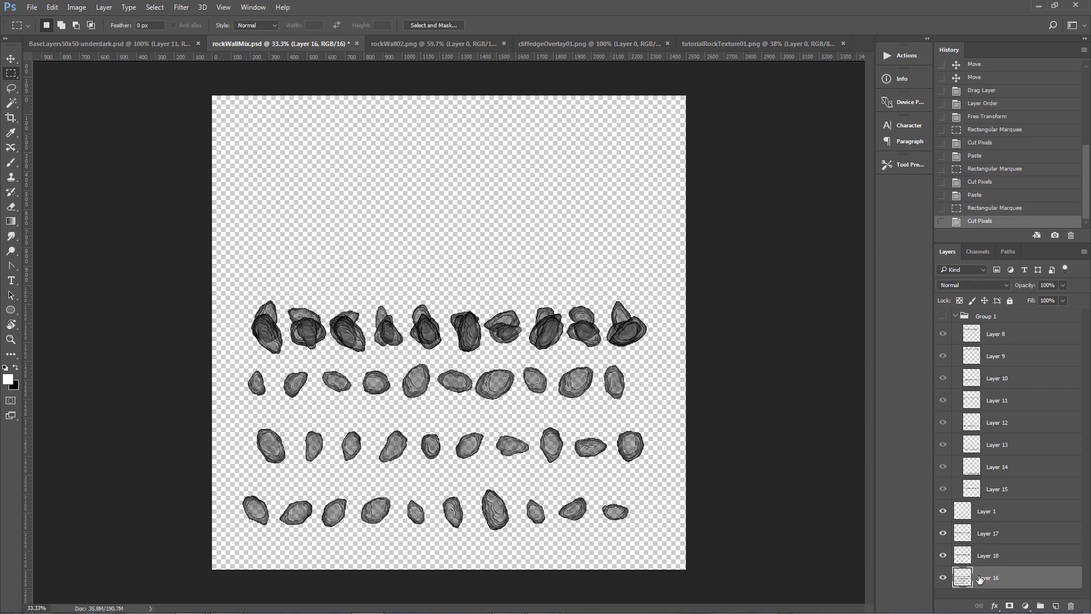
{"action": "key", "text": "ctrl+v"}
{"action": "left_click_drag", "start_coordinate": [206, 265], "coordinate": [692, 356]}
{"action": "left_click", "coordinate": [978, 593]}
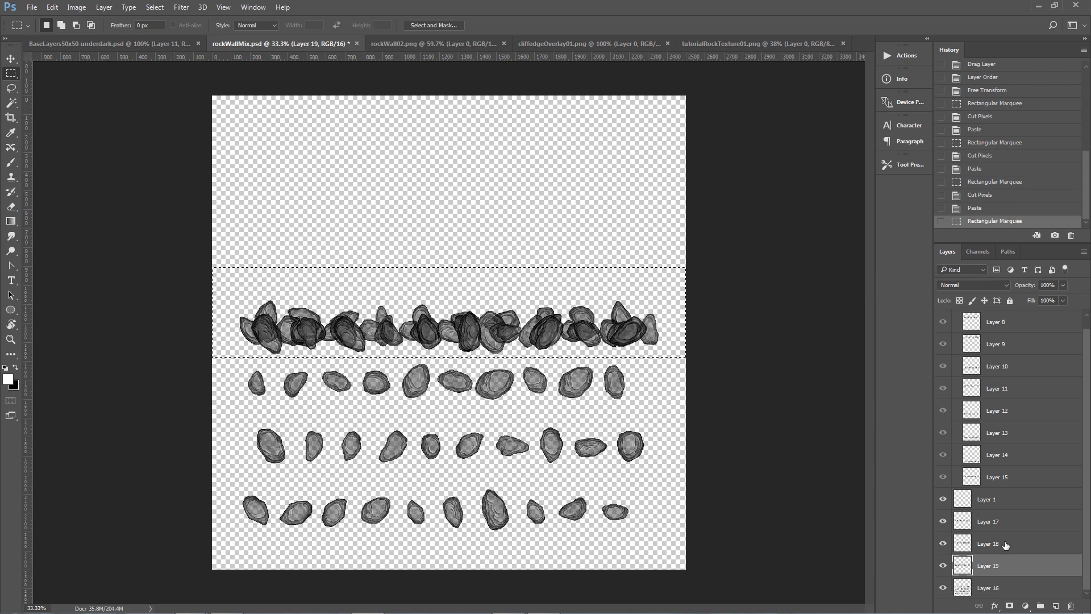
{"action": "key", "text": "ctrl+x"}
{"action": "key", "text": "ctrl+v"}
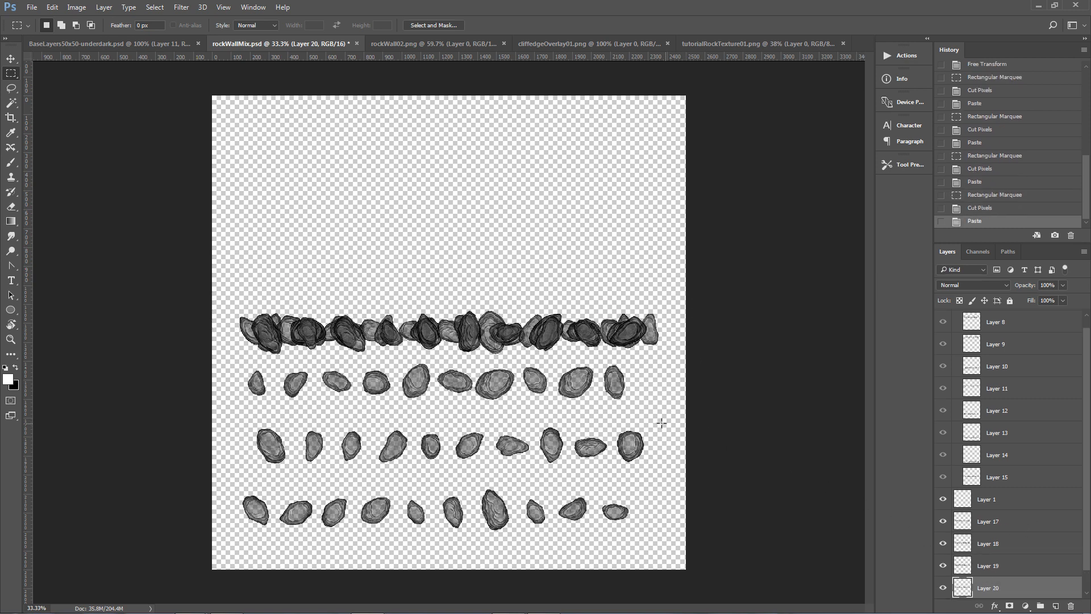
Cut the fifth and sixth stone rows from Layer 16 and paste each onto its own new layer.
{"action": "left_click_drag", "start_coordinate": [207, 355], "coordinate": [667, 413]}
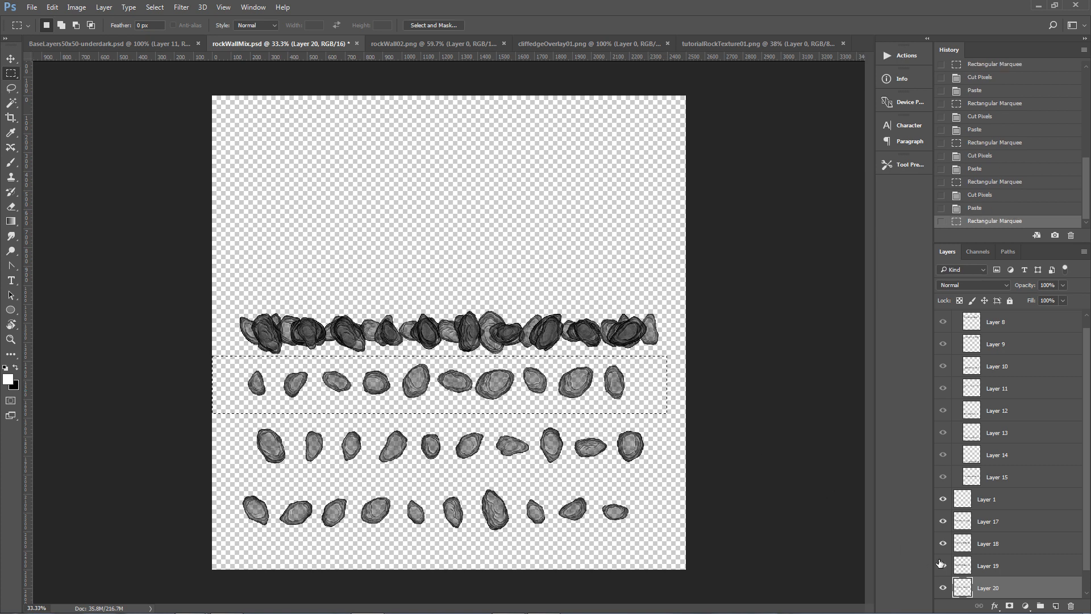
{"action": "scroll", "coordinate": [981, 591], "scroll_direction": "down", "scroll_amount": 1}
{"action": "left_click", "coordinate": [992, 586]}
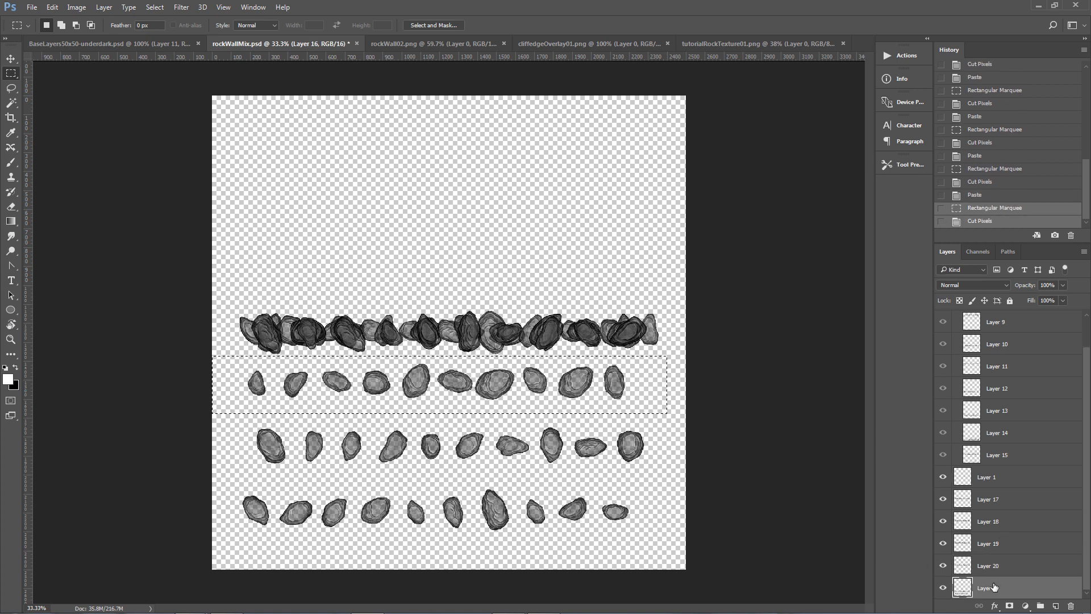
{"action": "key", "text": "ctrl+x"}
{"action": "key", "text": "ctrl+v"}
{"action": "left_click_drag", "start_coordinate": [200, 416], "coordinate": [666, 480]}
{"action": "scroll", "coordinate": [992, 591], "scroll_direction": "down", "scroll_amount": 1}
{"action": "left_click", "coordinate": [991, 588]}
{"action": "key", "text": "ctrl+x"}
{"action": "key", "text": "ctrl+v"}
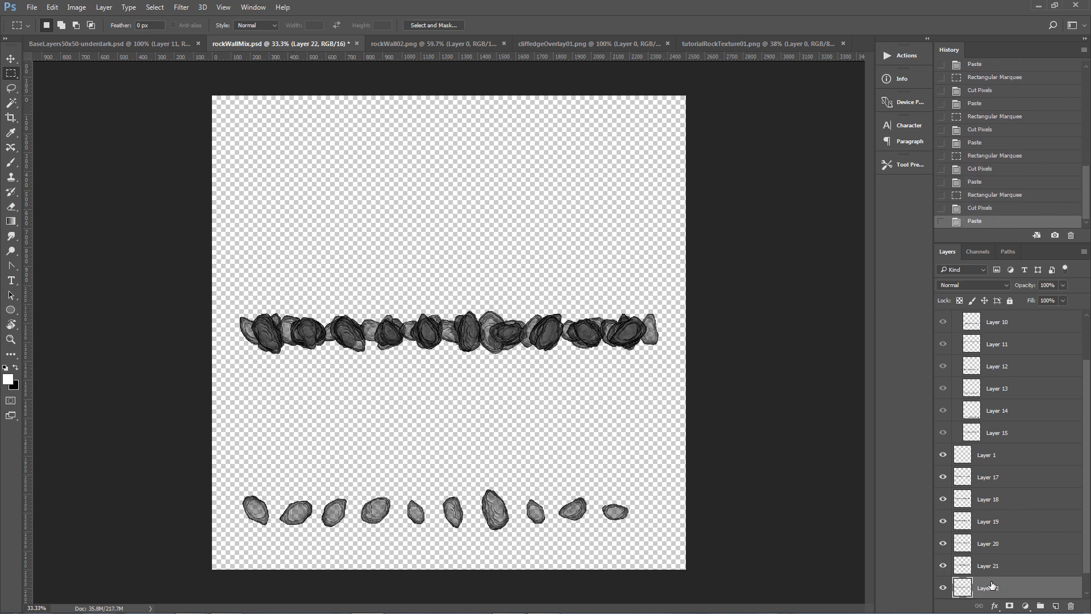
Cut the bottom stone row from Layer 16 and paste it onto its own new layer.
{"action": "left_click_drag", "start_coordinate": [213, 472], "coordinate": [730, 536]}
{"action": "key", "text": "ctrl+x"}
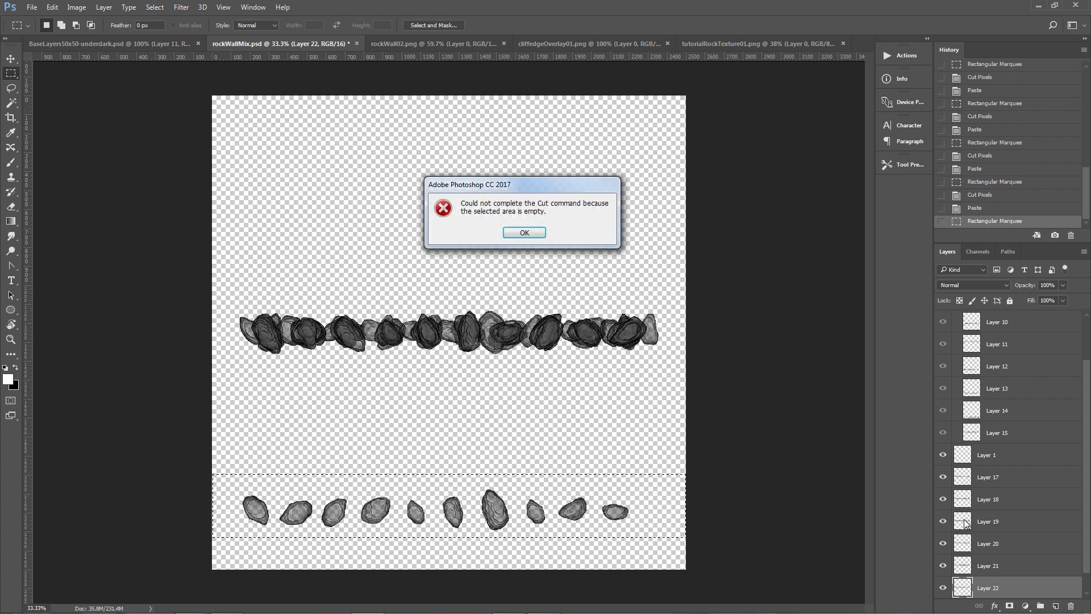
{"action": "left_click", "coordinate": [524, 233]}
{"action": "scroll", "coordinate": [1010, 594], "scroll_direction": "down", "scroll_amount": 1}
{"action": "left_click", "coordinate": [998, 588]}
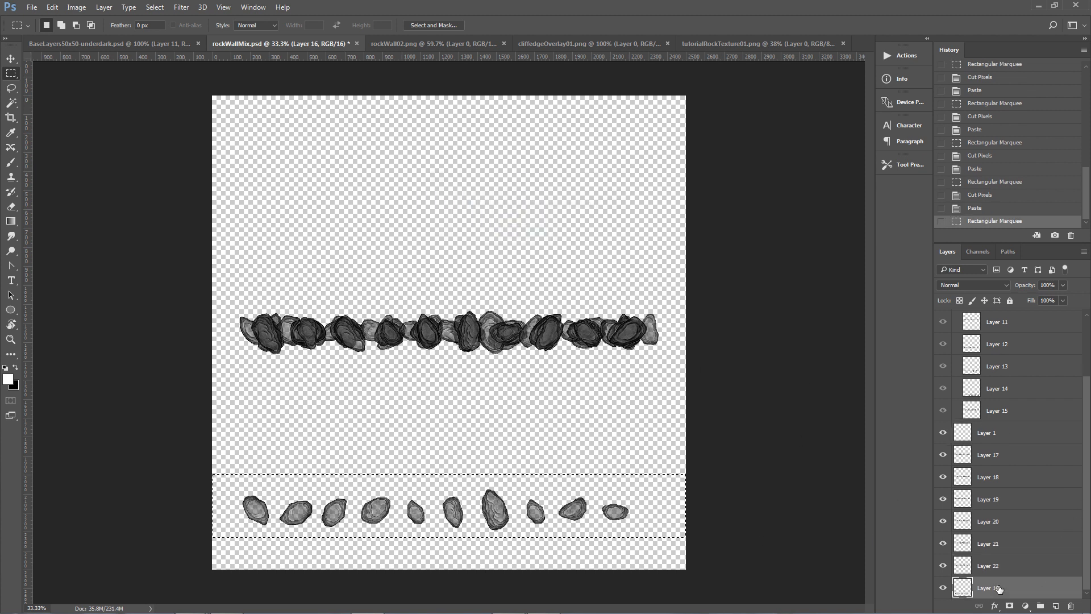
{"action": "key", "text": "ctrl+x"}
{"action": "key", "text": "ctrl+v"}
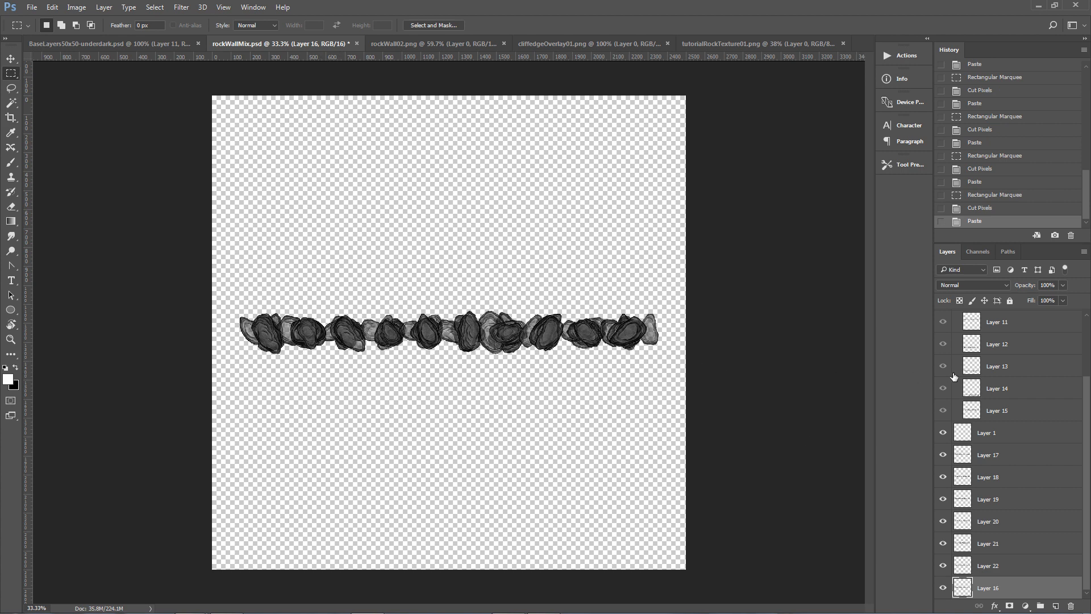
Show Group 1 and group Layer 1 together with all the separated row layers into a new group.
{"action": "scroll", "coordinate": [1006, 426], "scroll_direction": "up", "scroll_amount": 3}
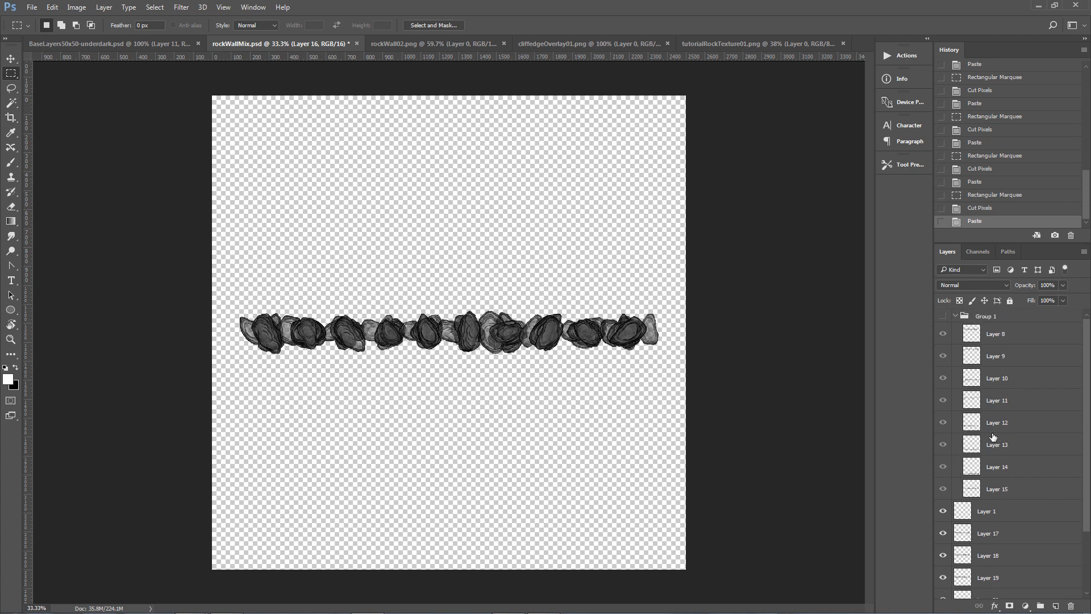
{"action": "left_click", "coordinate": [942, 317]}
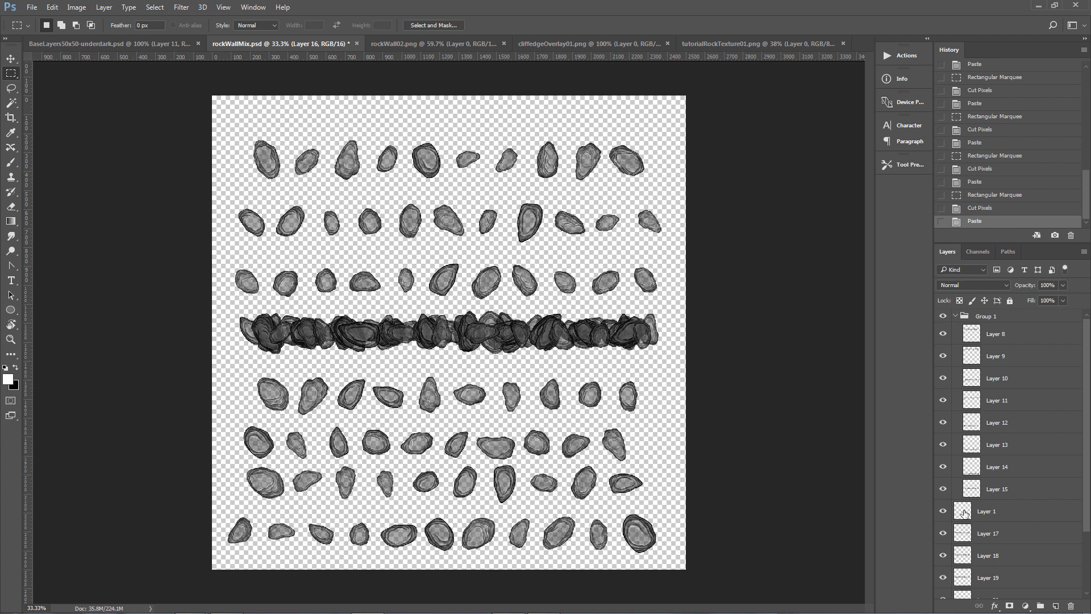
{"action": "left_click", "coordinate": [963, 514]}
{"action": "scroll", "coordinate": [989, 523], "scroll_direction": "down", "scroll_amount": 3}
{"action": "left_click", "coordinate": [1056, 591], "text": "shift"}
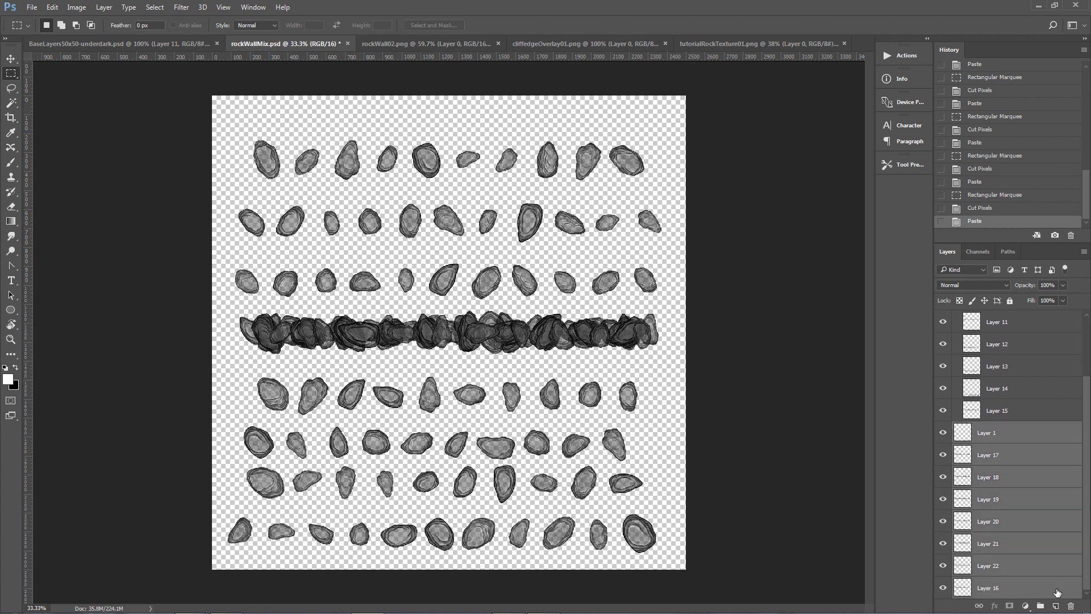
{"action": "left_click", "coordinate": [1042, 606]}
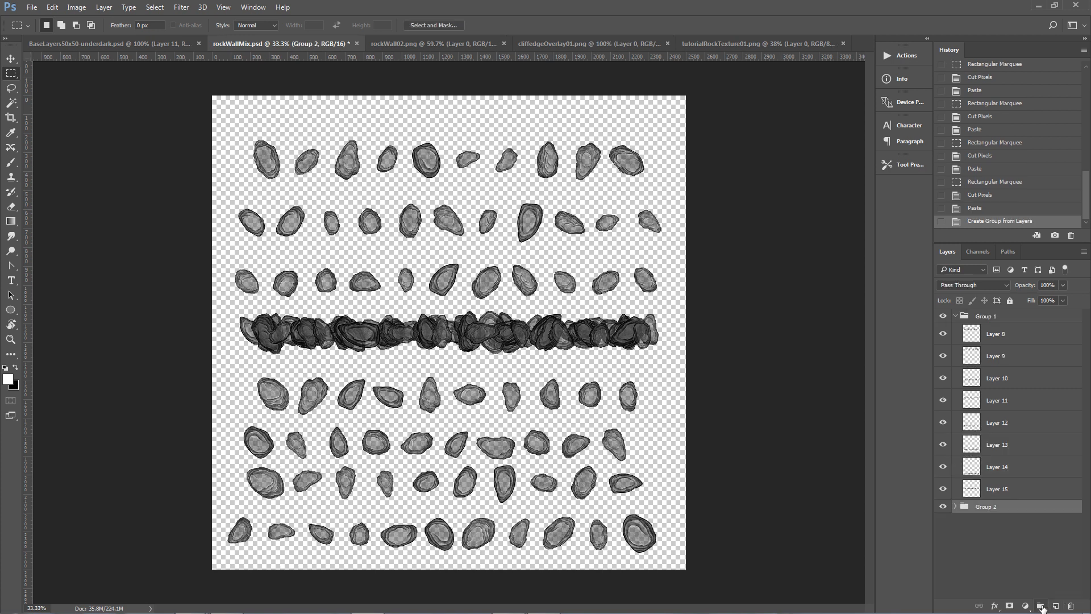
Hide the new group and move every Group 1 stone row onto the middle row to form one band.
{"action": "left_click", "coordinate": [943, 507]}
{"action": "key", "text": "v"}
{"action": "left_click_drag", "start_coordinate": [426, 171], "coordinate": [430, 335]}
{"action": "left_click_drag", "start_coordinate": [427, 223], "coordinate": [445, 332]}
{"action": "left_click_drag", "start_coordinate": [448, 284], "coordinate": [446, 331]}
{"action": "left_click_drag", "start_coordinate": [434, 401], "coordinate": [449, 341]}
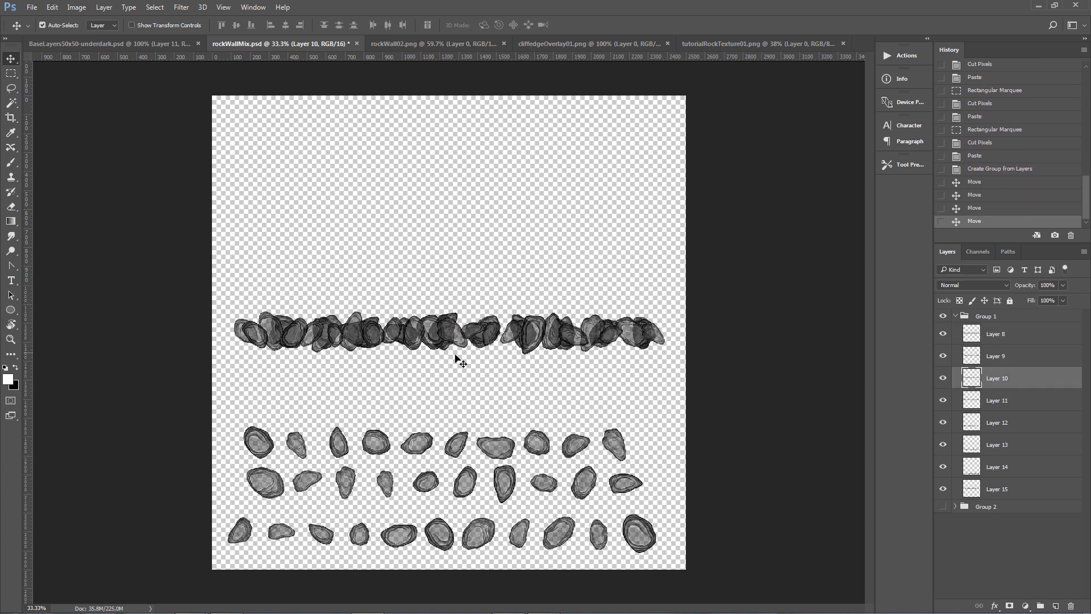
{"action": "left_click_drag", "start_coordinate": [457, 448], "coordinate": [464, 335]}
{"action": "left_click_drag", "start_coordinate": [463, 481], "coordinate": [465, 335]}
{"action": "left_click_drag", "start_coordinate": [448, 537], "coordinate": [447, 336]}
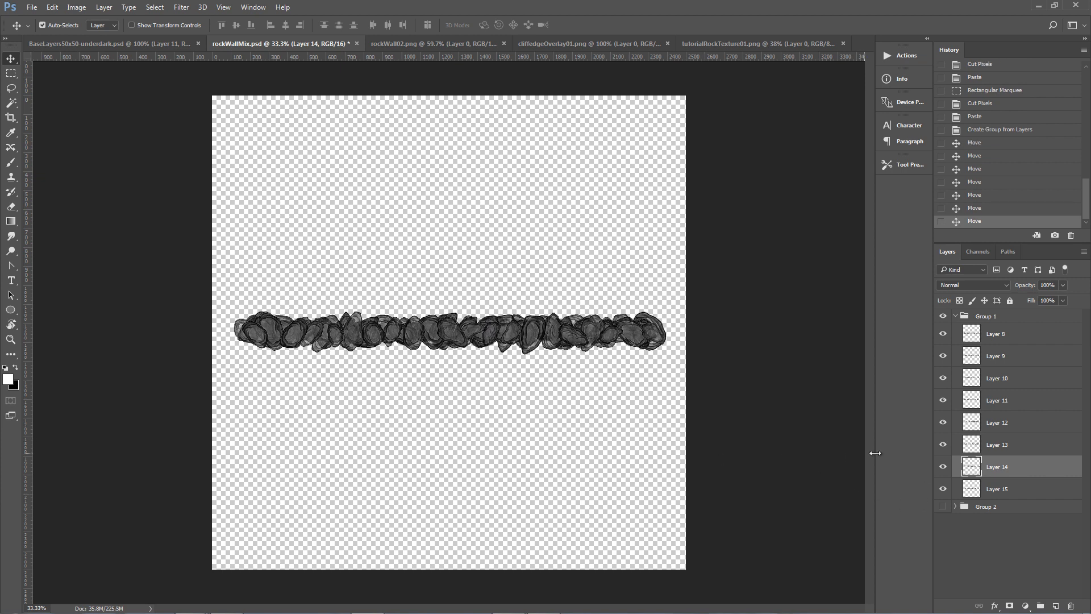
{"action": "left_click", "coordinate": [993, 335]}
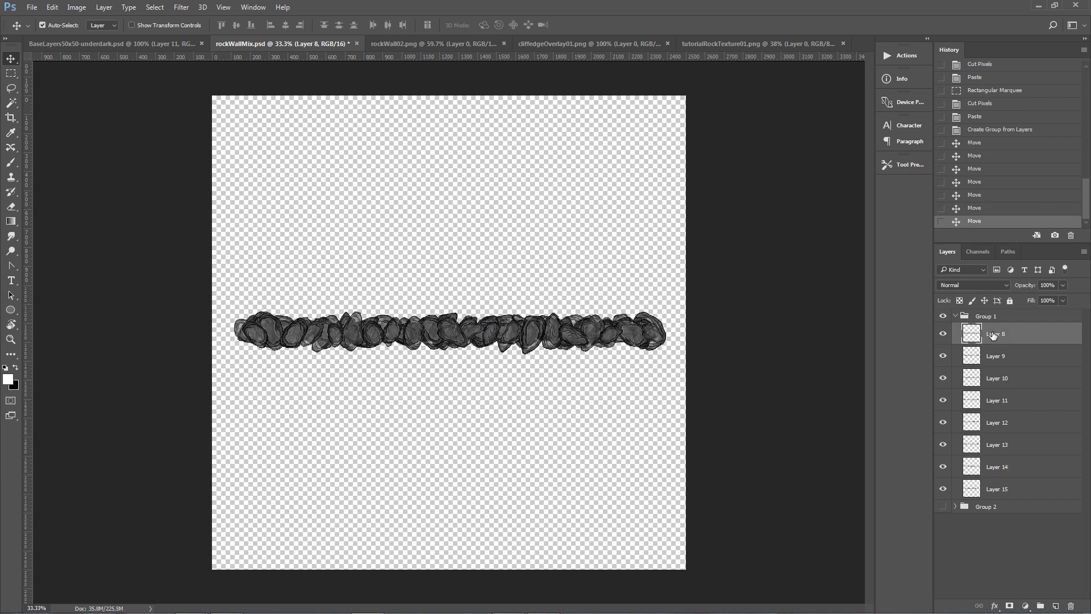
{"action": "right_click", "coordinate": [992, 333]}
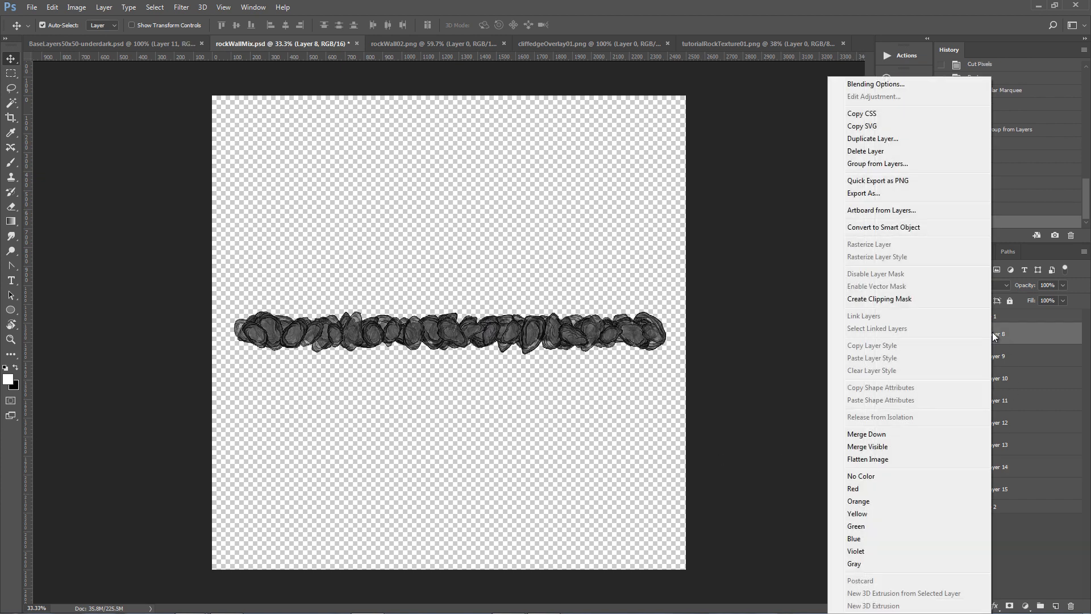
{"action": "left_click", "coordinate": [877, 85]}
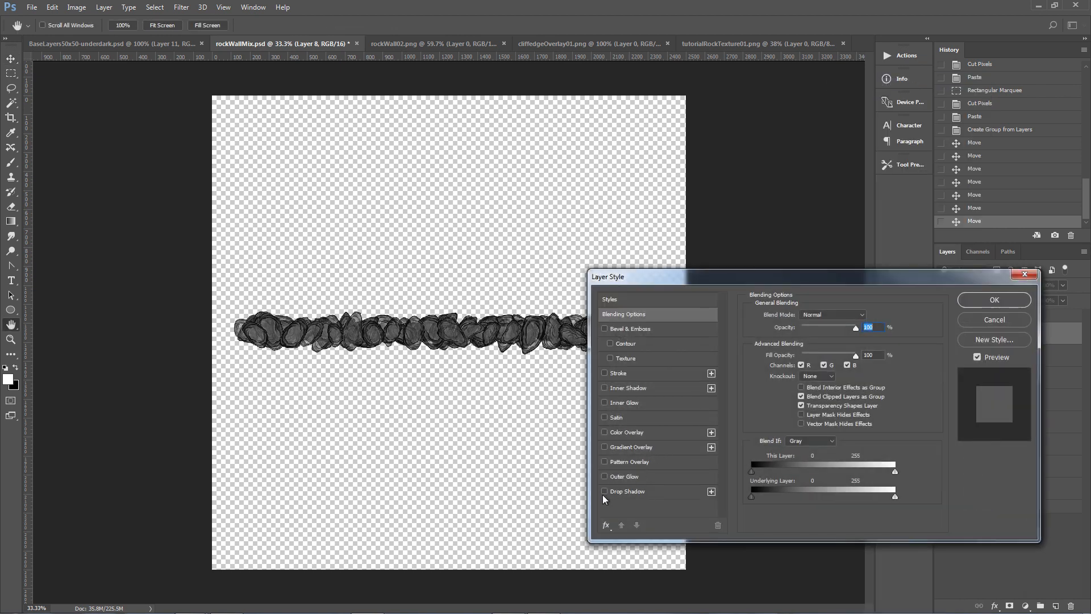
{"action": "left_click", "coordinate": [608, 489]}
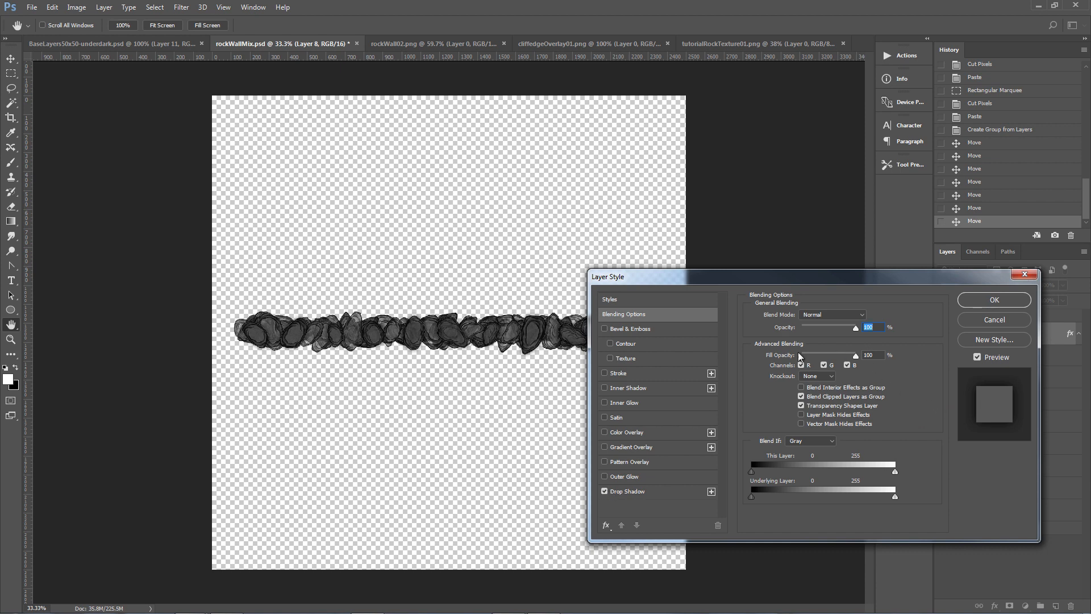
{"action": "left_click", "coordinate": [631, 491]}
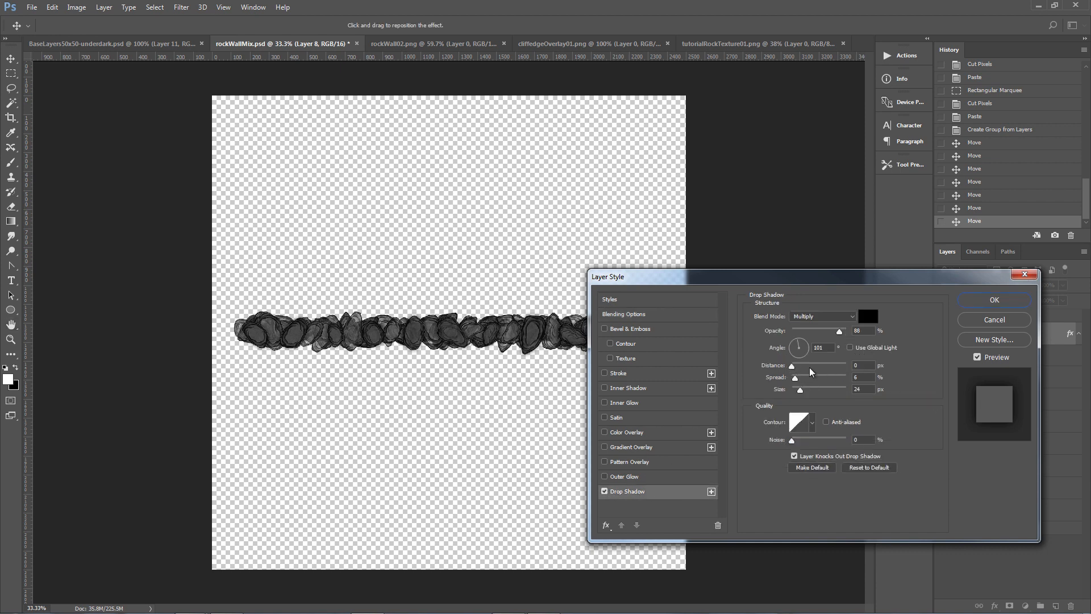
{"action": "left_click", "coordinate": [989, 322]}
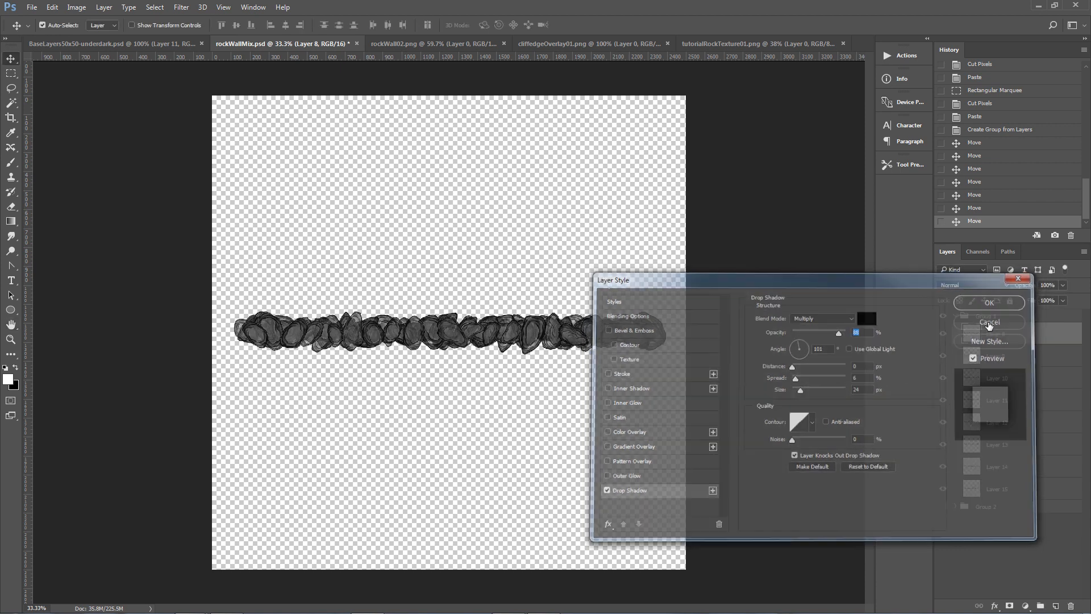
Hide the other Group 1 row layers and add a Drop Shadow to Layer 8, adjusting its distance, spread and size.
{"action": "left_click_drag", "start_coordinate": [946, 353], "coordinate": [943, 489]}
{"action": "double_click", "coordinate": [10, 339]}
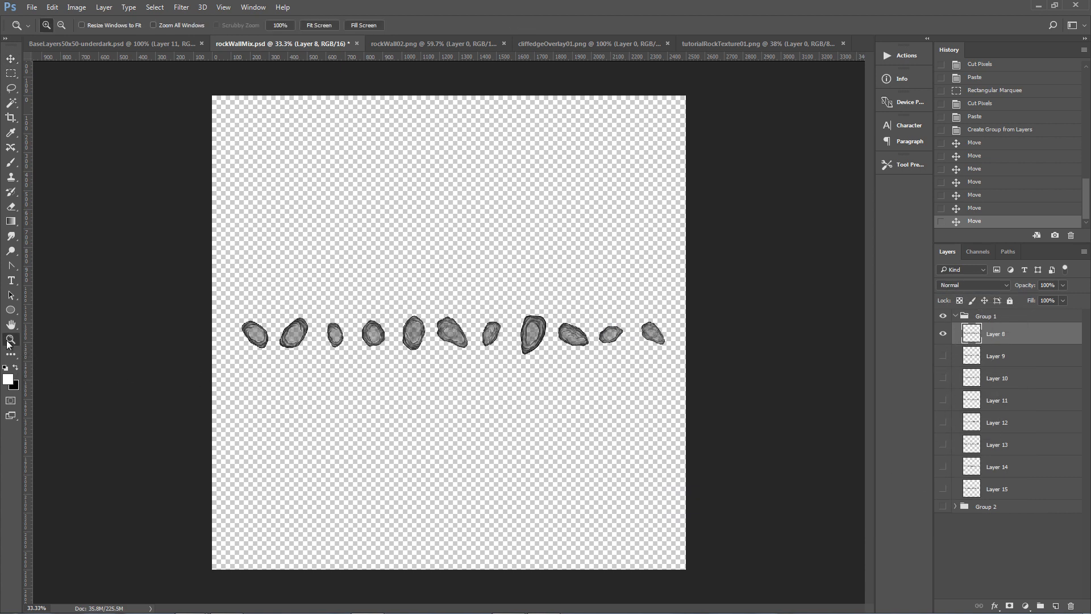
{"action": "right_click", "coordinate": [1001, 333]}
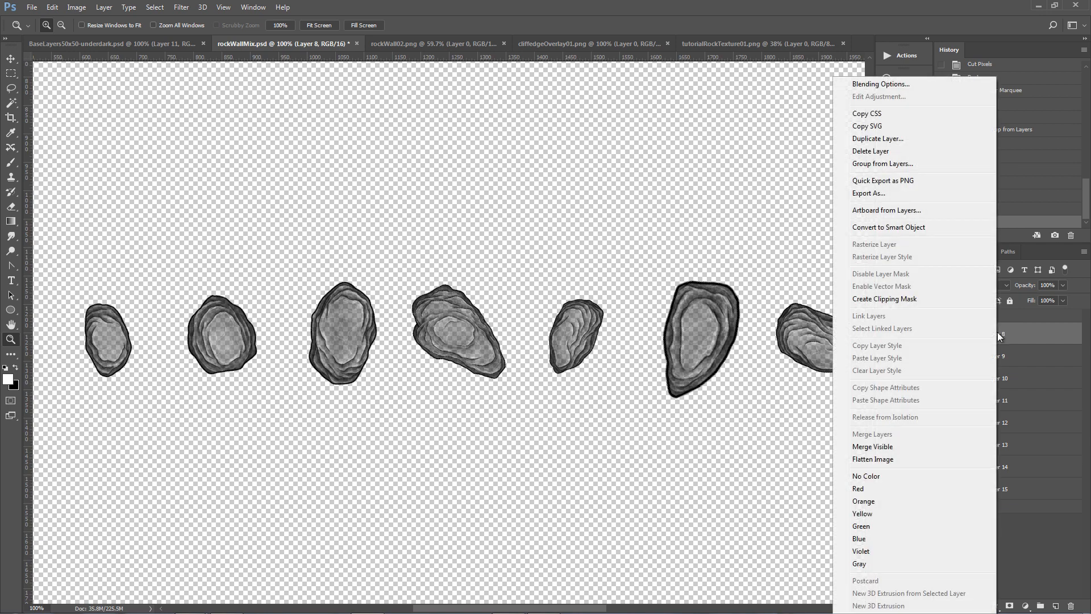
{"action": "left_click", "coordinate": [889, 85]}
{"action": "left_click", "coordinate": [628, 490]}
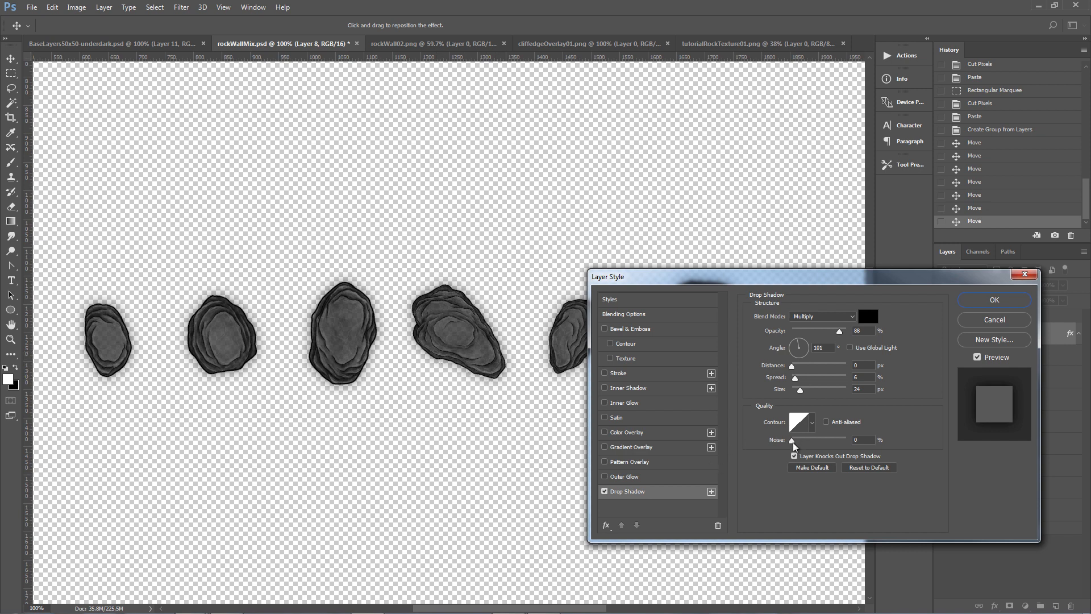
{"action": "left_click", "coordinate": [788, 368]}
{"action": "mouse_move", "coordinate": [795, 381]}
{"action": "left_mouse_down"}
{"action": "mouse_move", "coordinate": [808, 379]}
{"action": "mouse_move", "coordinate": [797, 380]}
{"action": "left_mouse_up"}
{"action": "mouse_move", "coordinate": [800, 391]}
{"action": "left_mouse_down"}
{"action": "mouse_move", "coordinate": [824, 395]}
{"action": "mouse_move", "coordinate": [803, 396]}
{"action": "left_mouse_up"}
{"action": "left_click_drag", "start_coordinate": [840, 333], "coordinate": [845, 332]}
{"action": "mouse_move", "coordinate": [846, 332]}
{"action": "left_mouse_down"}
{"action": "mouse_move", "coordinate": [808, 332]}
{"action": "mouse_move", "coordinate": [842, 332]}
{"action": "left_mouse_up"}
{"action": "left_click", "coordinate": [994, 299]}
{"action": "key", "text": "z"}
Copy Layer 8's layer style and paste it onto Layers 9 through 15, showing them again.
{"action": "right_click", "coordinate": [994, 335]}
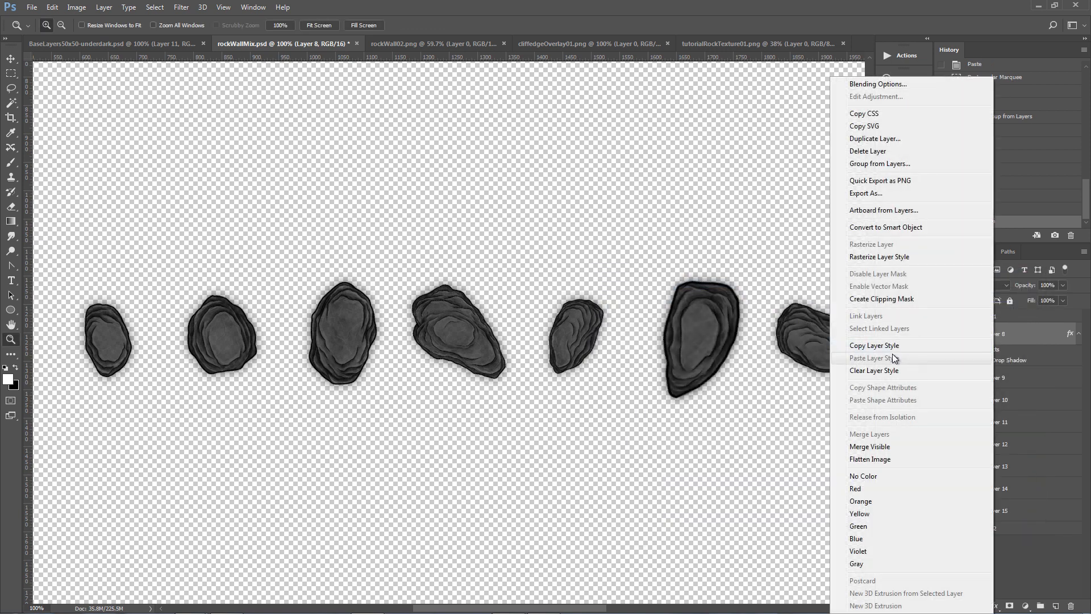
{"action": "left_click", "coordinate": [967, 346]}
{"action": "left_click", "coordinate": [993, 379]}
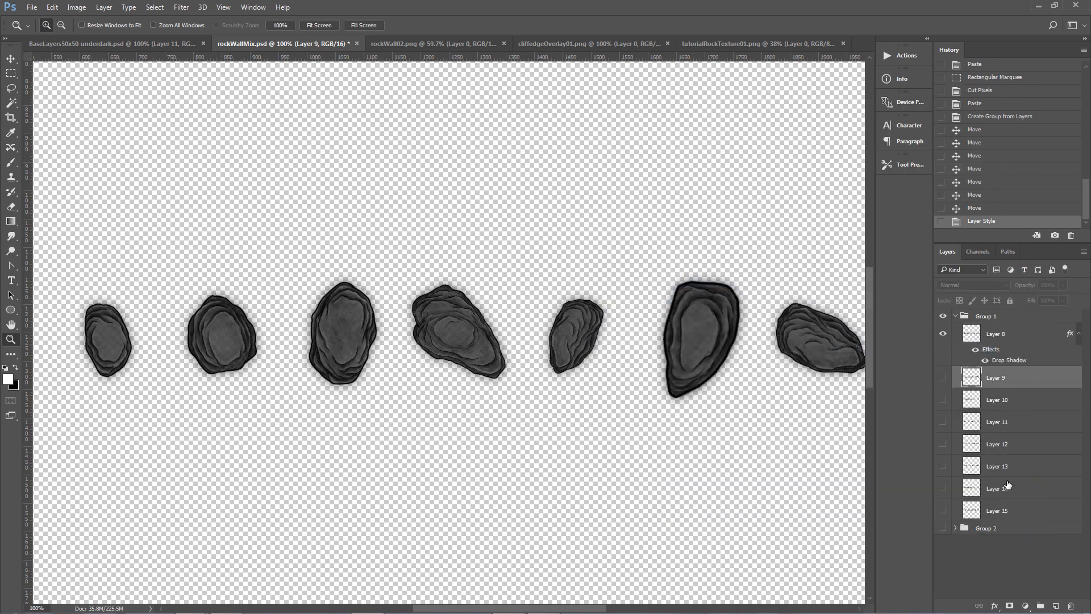
{"action": "left_click", "coordinate": [999, 513], "text": "shift"}
{"action": "left_click_drag", "start_coordinate": [942, 380], "coordinate": [945, 512]}
{"action": "right_click", "coordinate": [1007, 380]}
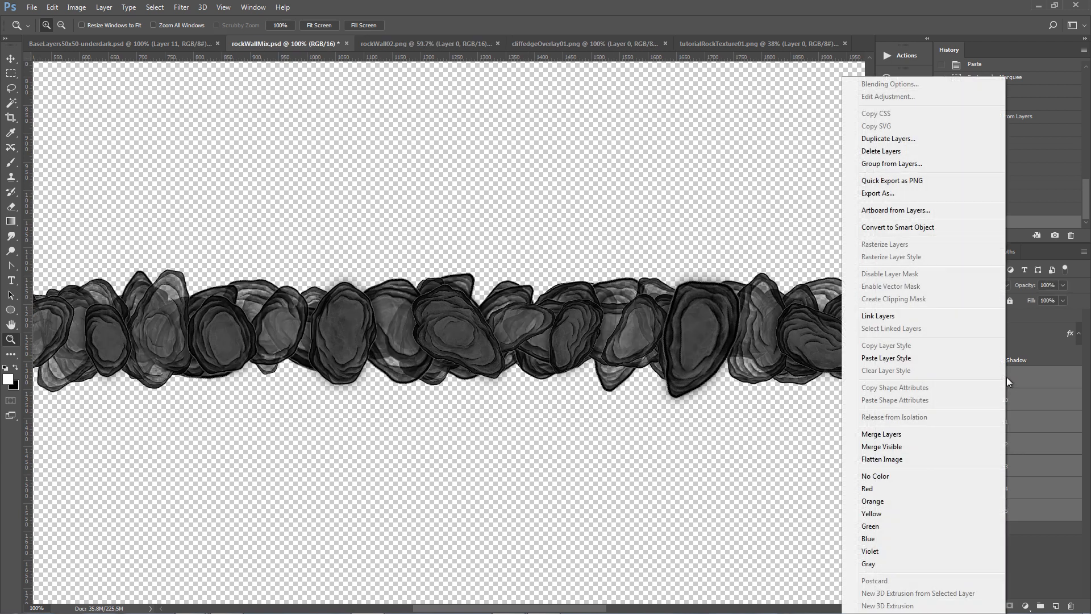
{"action": "left_click", "coordinate": [907, 358]}
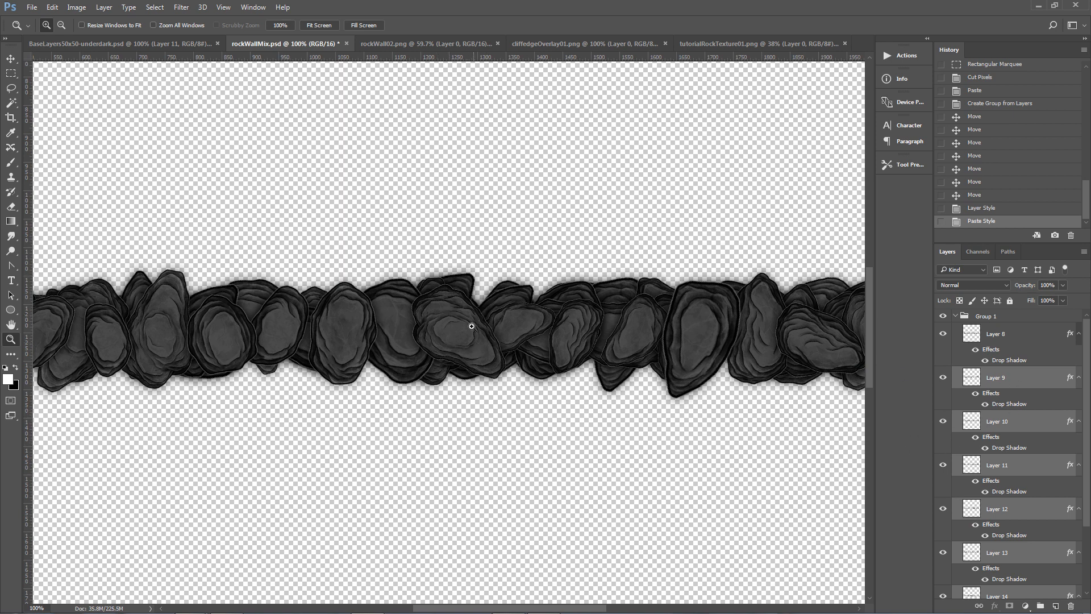
Zoom in to inspect the shadowed stone band up close.
{"action": "key", "text": "ctrl+0"}
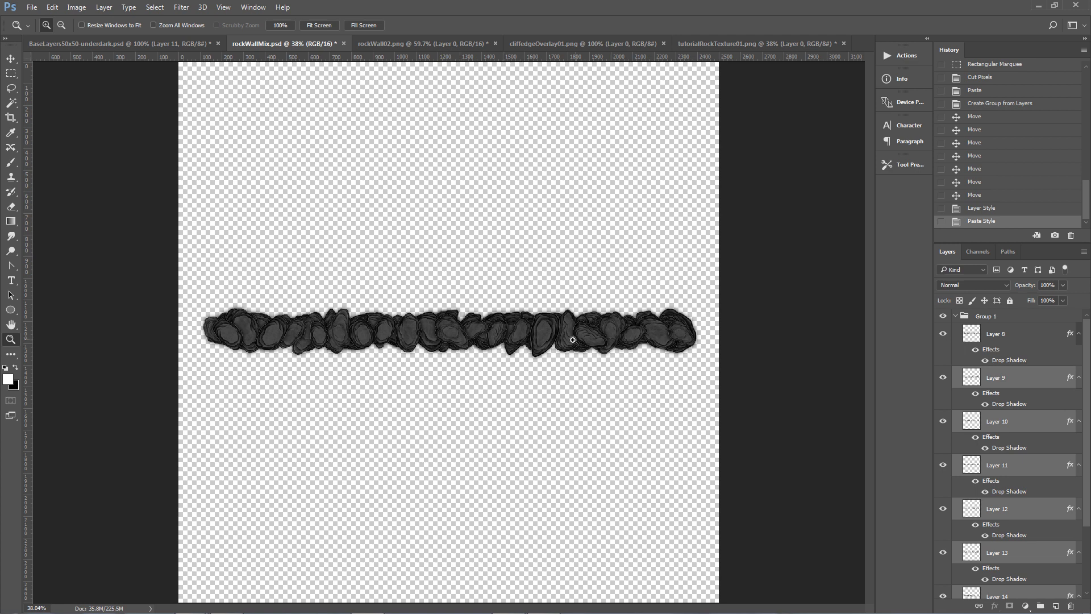
{"action": "left_click_drag", "start_coordinate": [455, 366], "coordinate": [524, 292]}
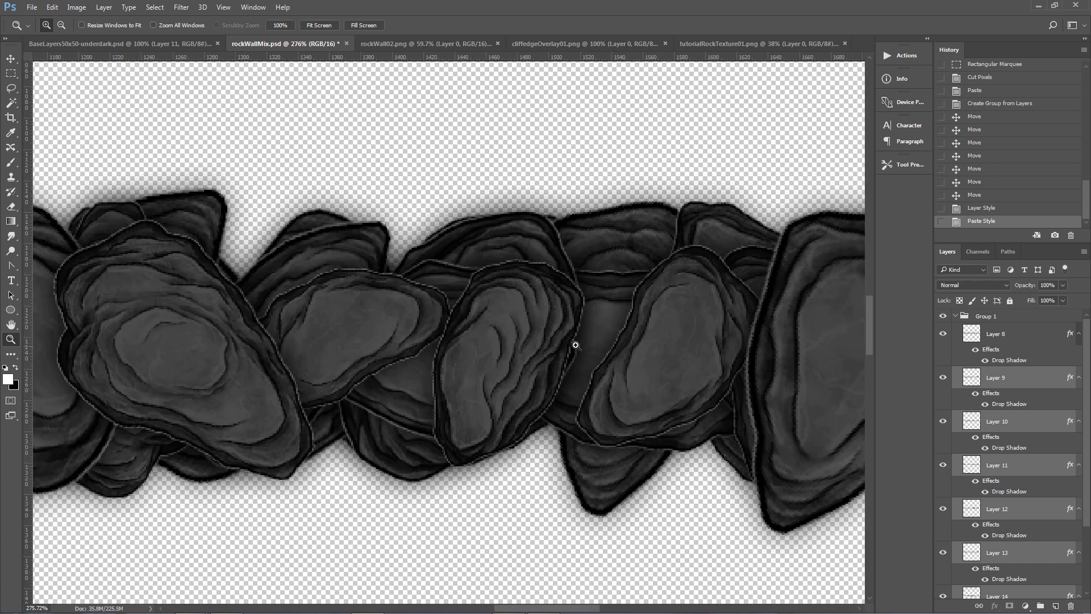
{"action": "key", "text": "ctrl+0"}
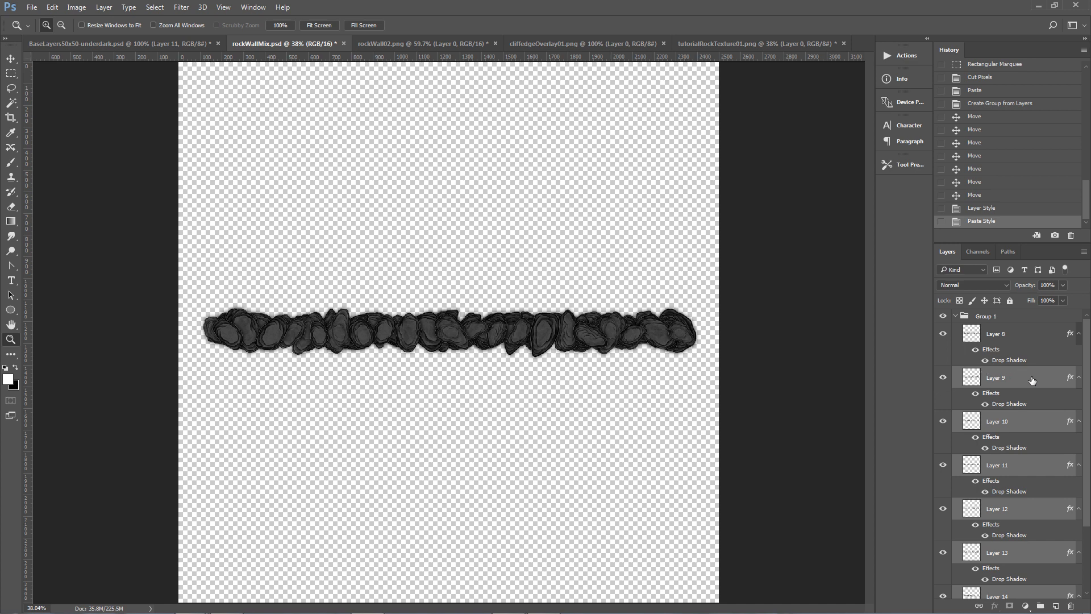
{"action": "left_click", "coordinate": [991, 335]}
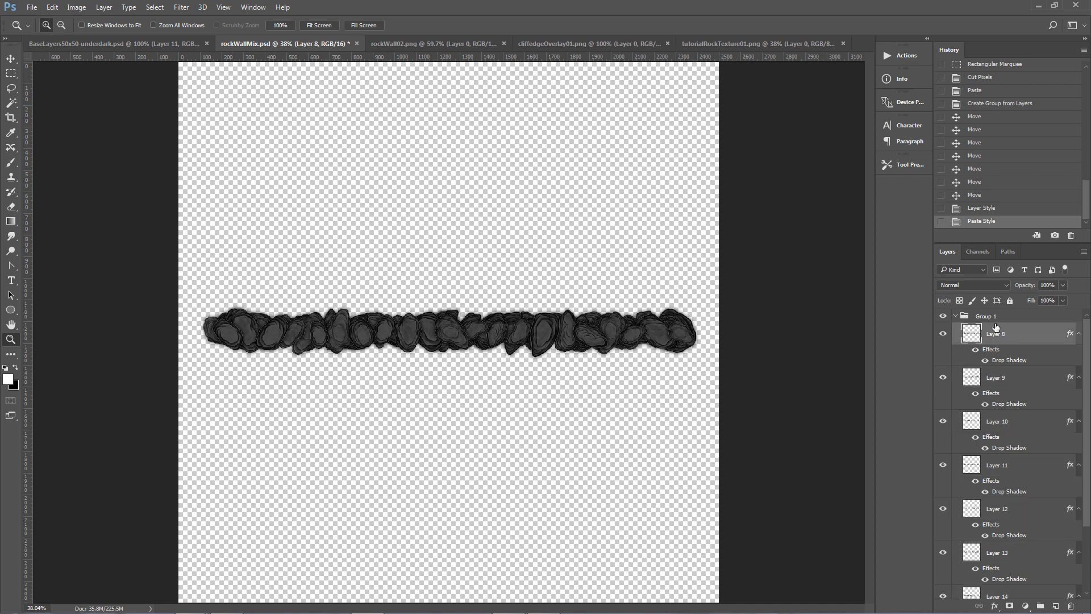
{"action": "left_click", "coordinate": [955, 318]}
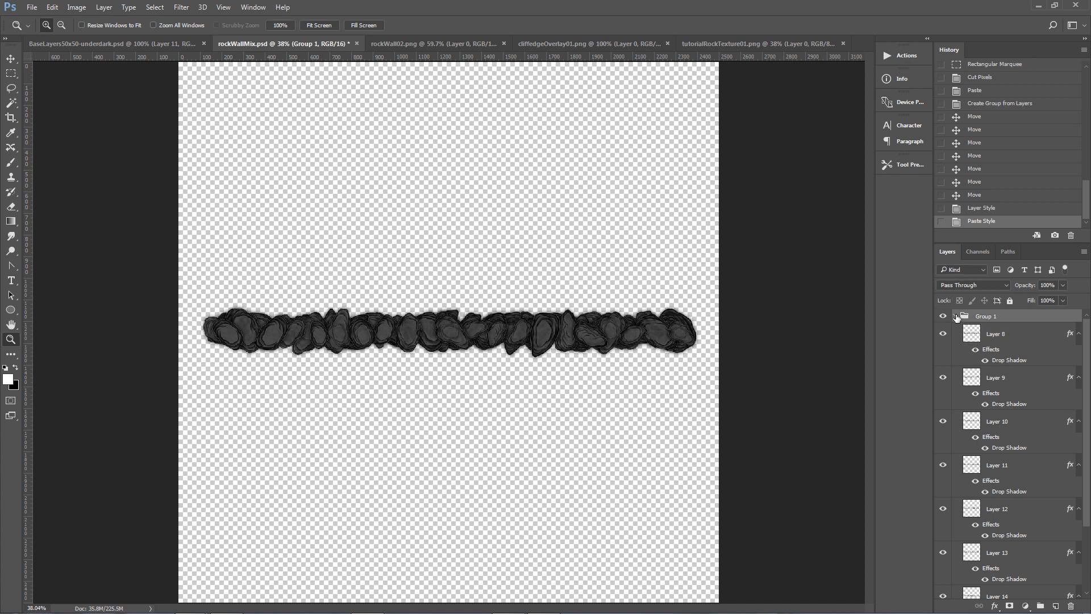
{"action": "left_click", "coordinate": [955, 316]}
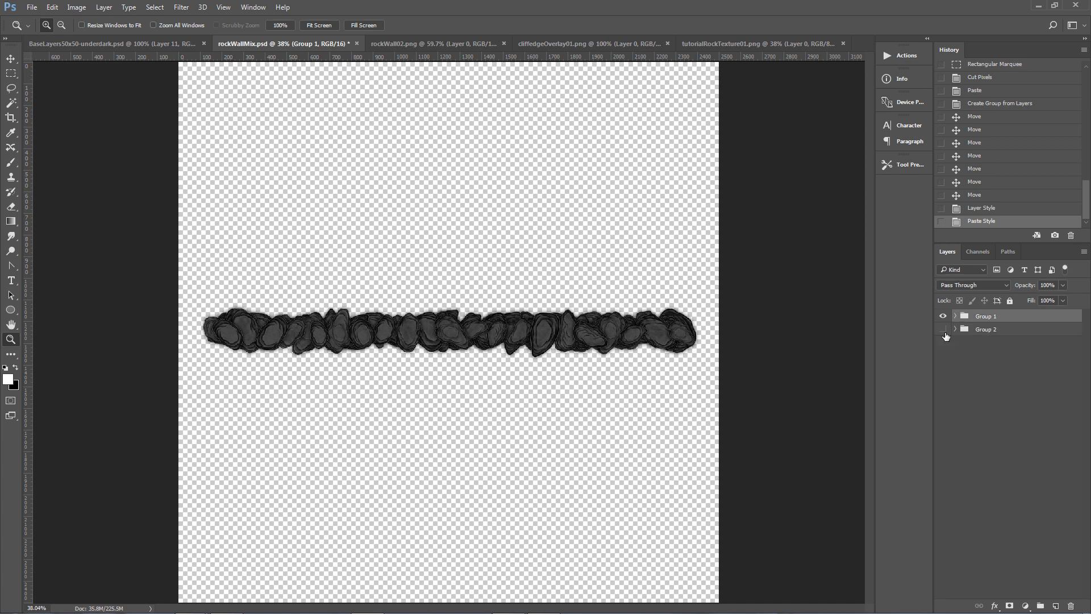
{"action": "double_click", "coordinate": [11, 340]}
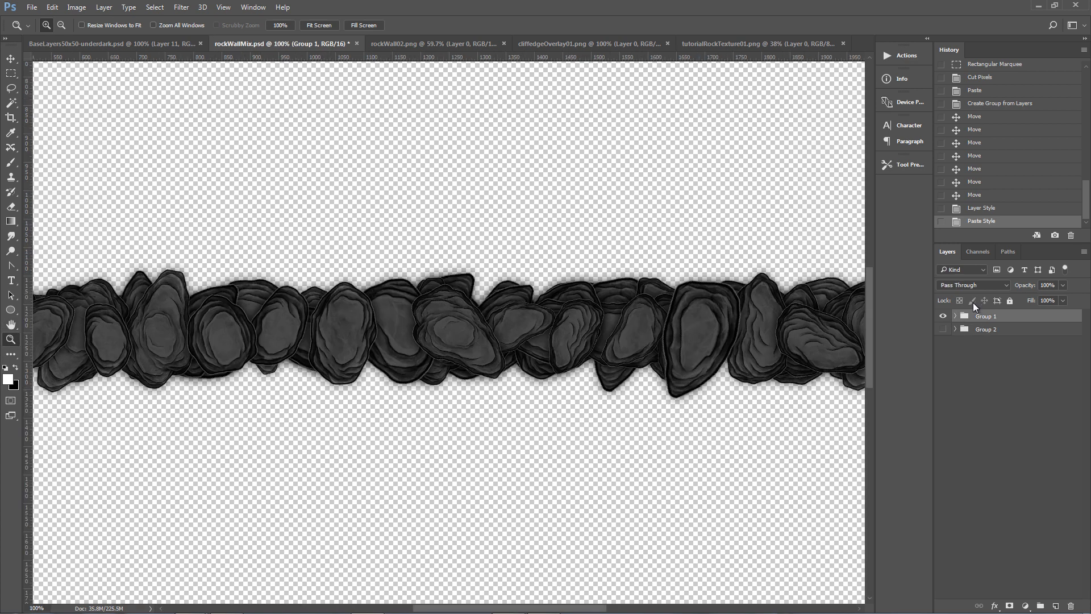
{"action": "right_click", "coordinate": [979, 318]}
{"action": "left_click", "coordinate": [994, 330]}
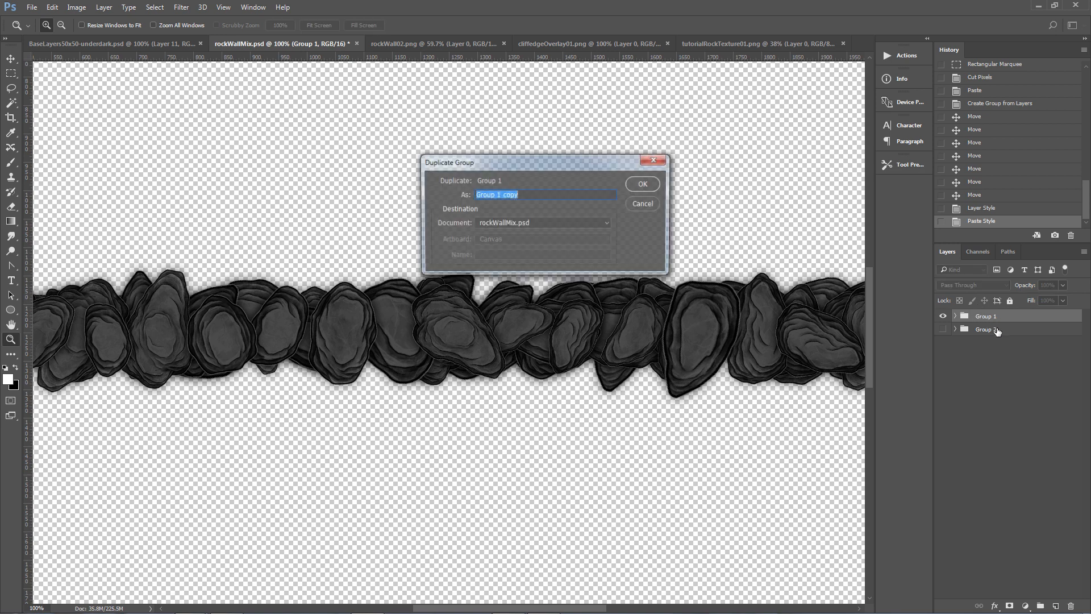
{"action": "left_click", "coordinate": [644, 203]}
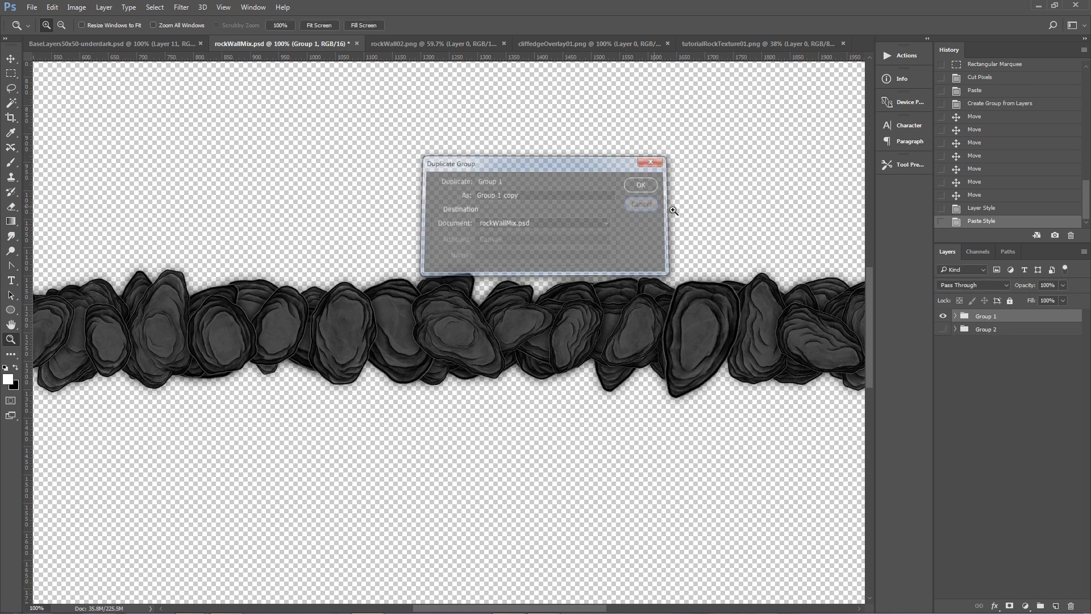
Show Group 2 and paste the Drop Shadow layer style onto all of its stone layers, Layer 1 through Layer 16.
{"action": "left_click", "coordinate": [943, 329]}
{"action": "left_click", "coordinate": [955, 330]}
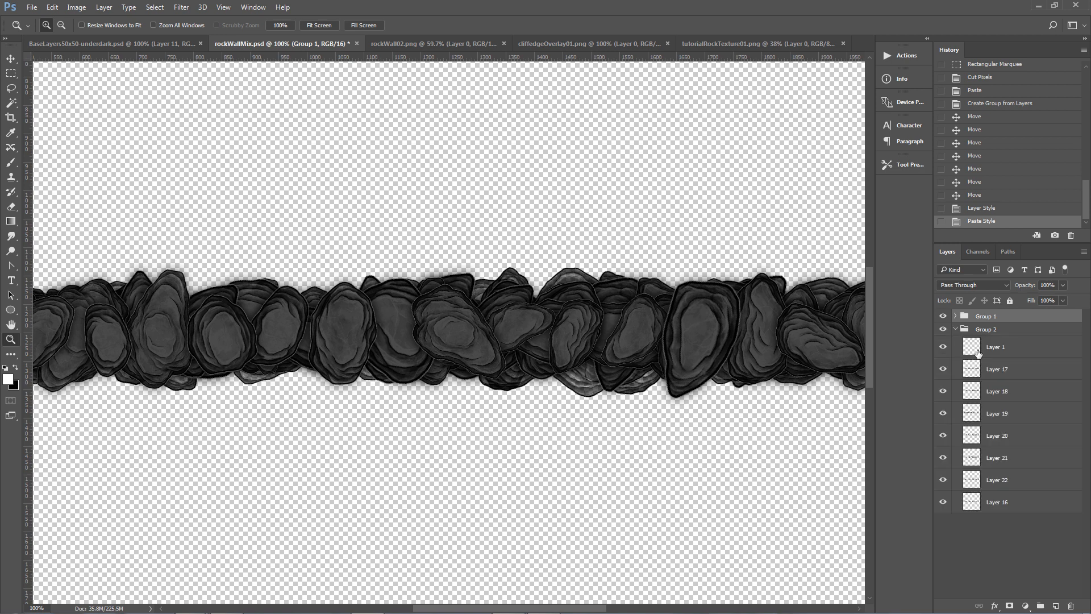
{"action": "left_click", "coordinate": [992, 352]}
{"action": "left_click", "coordinate": [999, 501], "text": "shift"}
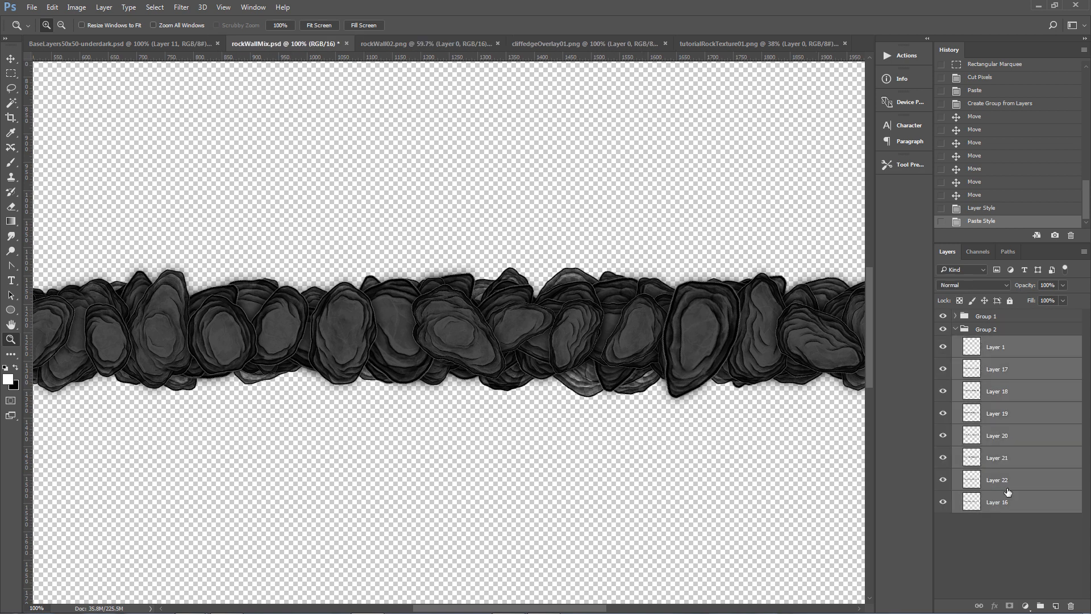
{"action": "right_click", "coordinate": [1010, 379]}
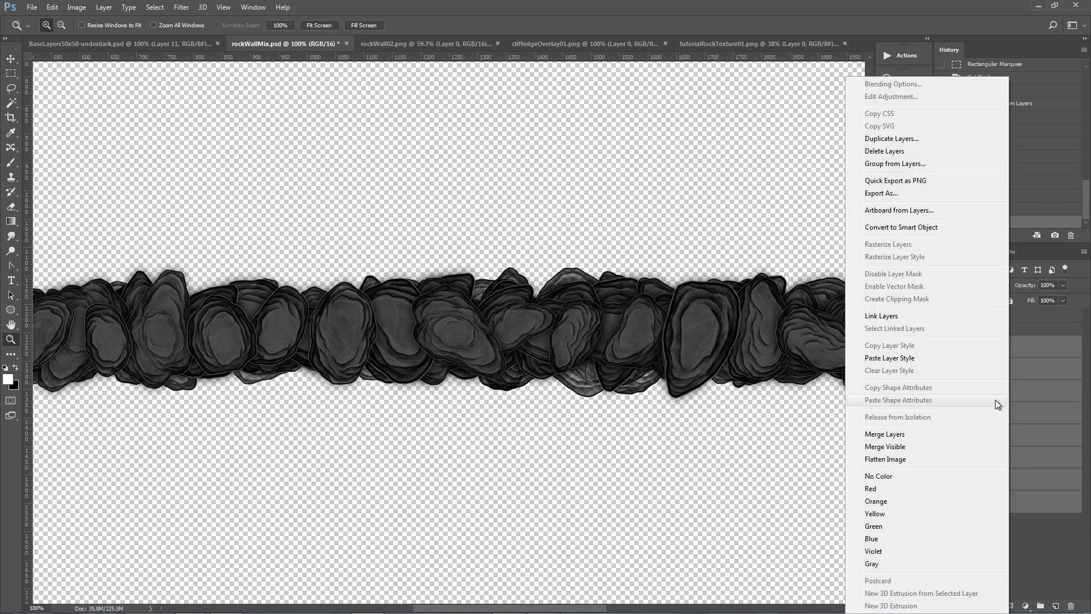
{"action": "left_click", "coordinate": [913, 359]}
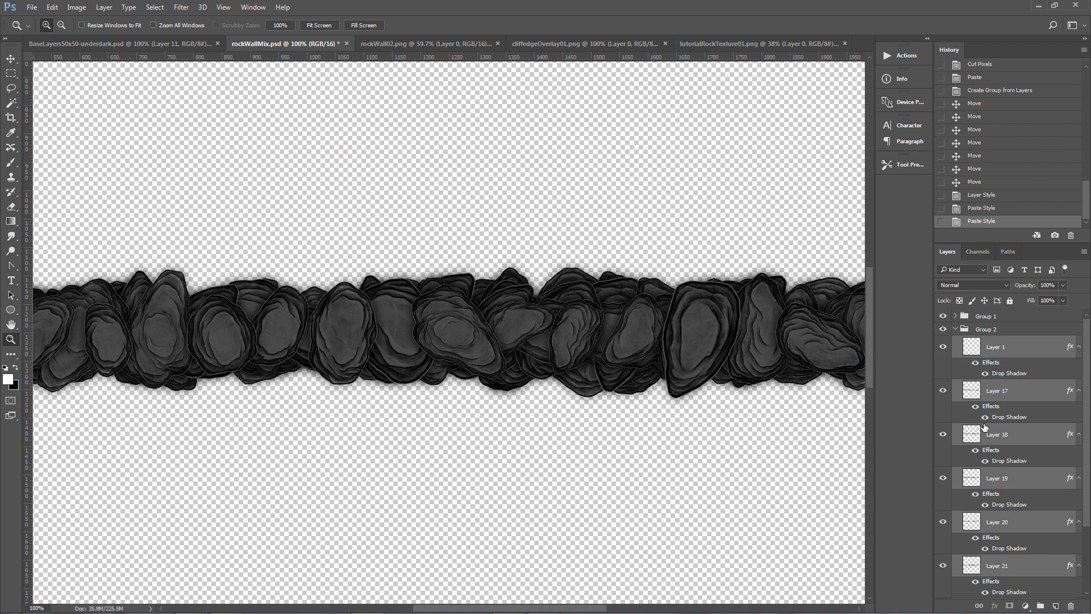
Duplicate Group 1 and flip the copy both horizontally and vertically with Free Transform at -100% width and height.
{"action": "left_click", "coordinate": [956, 329]}
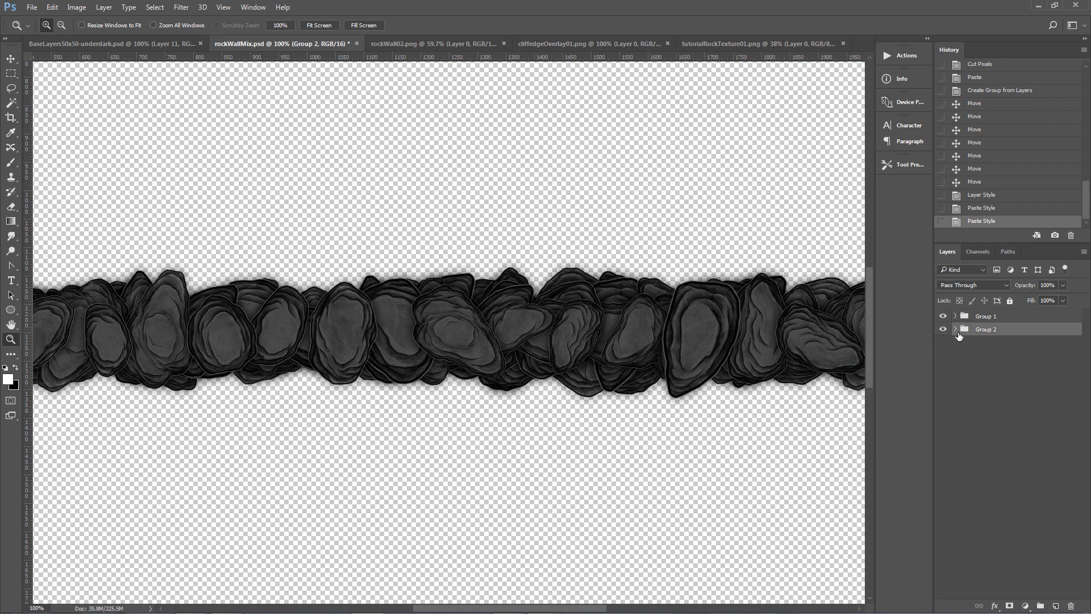
{"action": "left_click", "coordinate": [978, 320]}
{"action": "key", "text": "ctrl+j"}
{"action": "key", "text": "Return"}
{"action": "key", "text": "ctrl+t"}
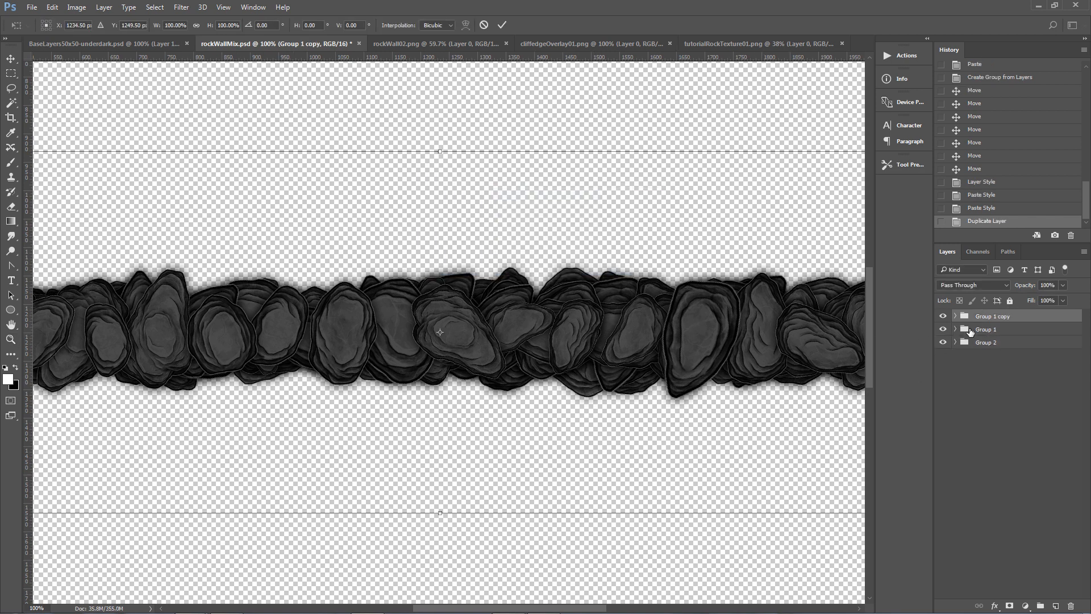
{"action": "key", "text": "ctrl+0"}
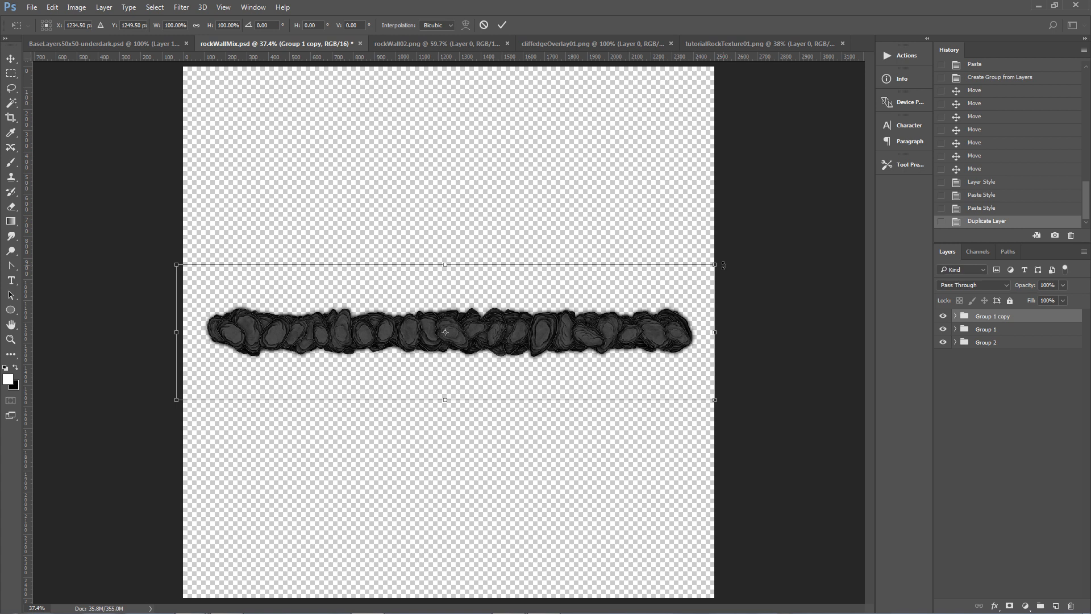
{"action": "left_click_drag", "start_coordinate": [723, 265], "coordinate": [126, 370]}
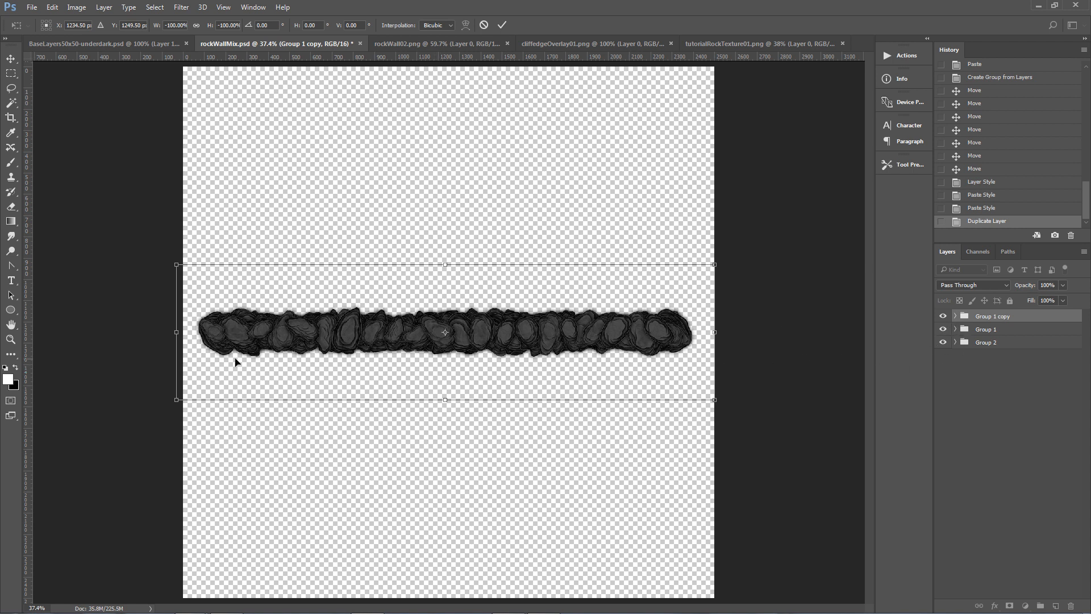
{"action": "left_click", "coordinate": [10, 339]}
{"action": "double_click", "coordinate": [12, 341]}
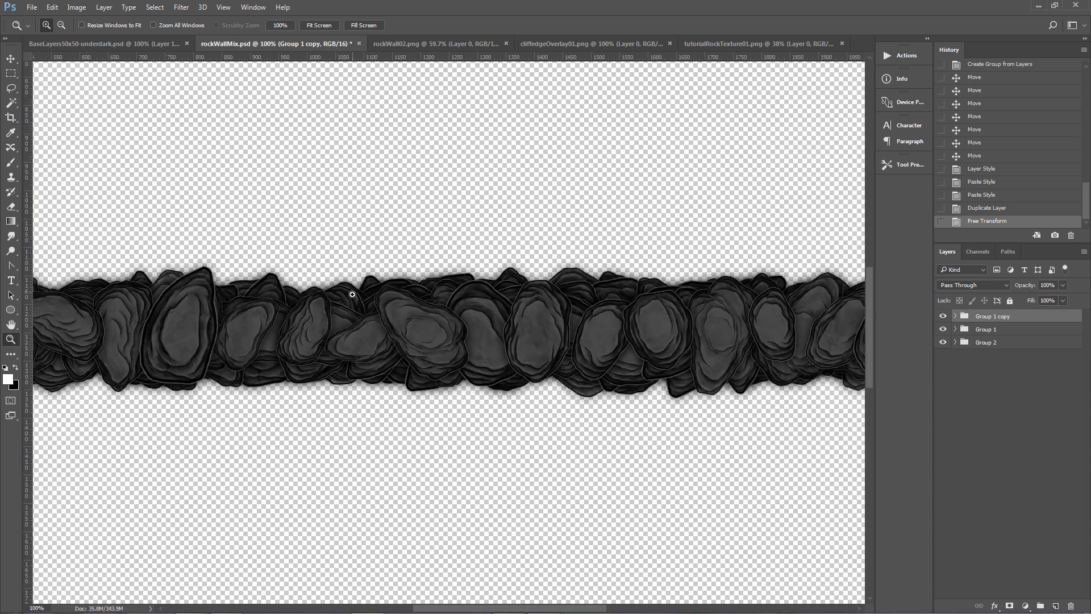
In the flipped copy, pick out Layer 9's stones and scale them vertically to about 95% height.
{"action": "key", "text": "v"}
{"action": "left_click", "coordinate": [414, 324]}
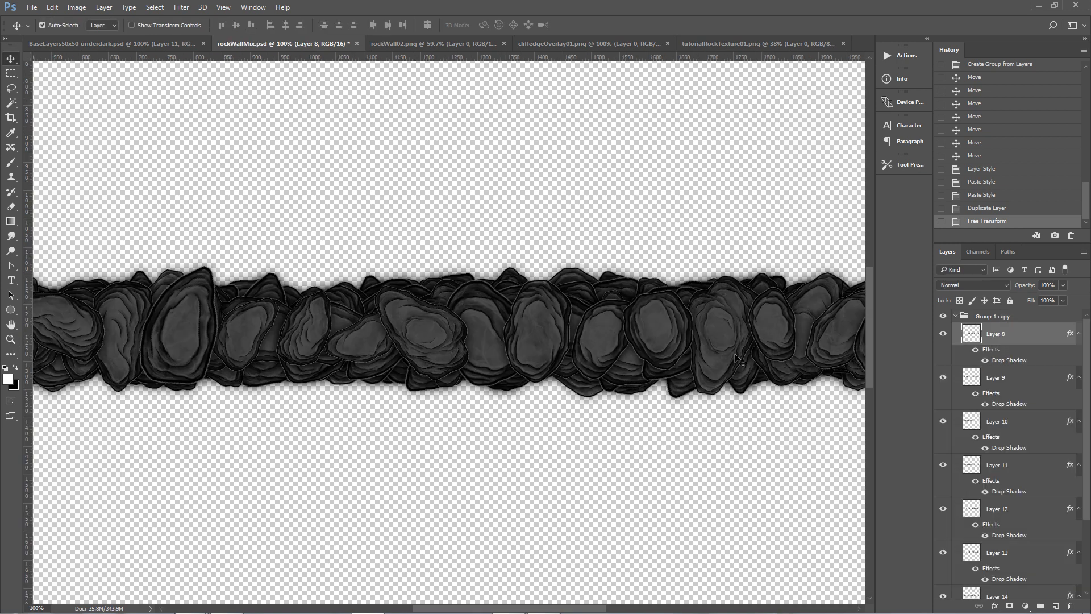
{"action": "left_click", "coordinate": [942, 334]}
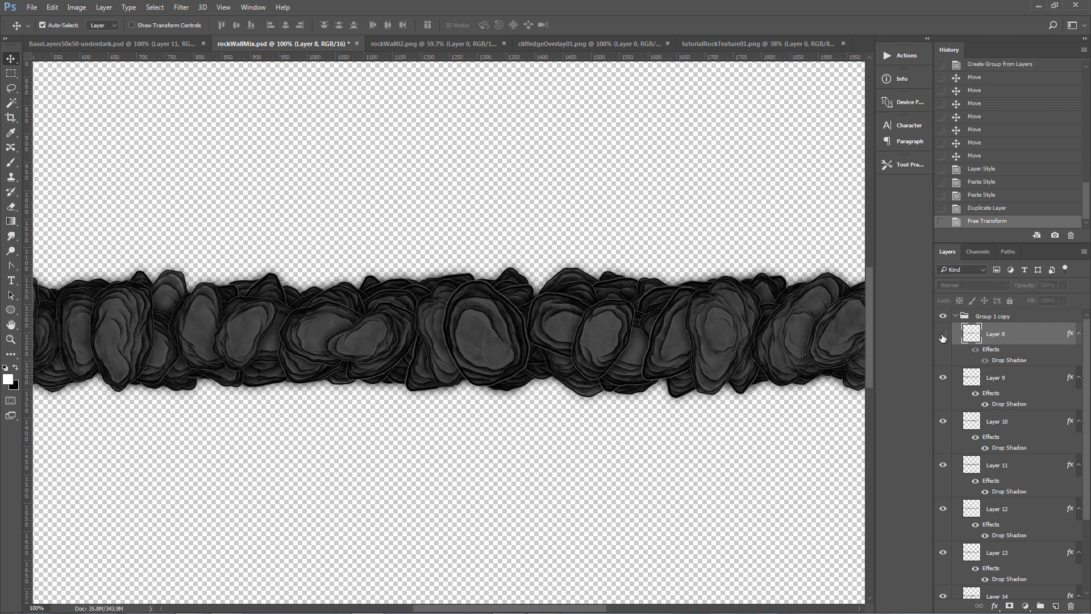
{"action": "left_click", "coordinate": [942, 335]}
{"action": "left_click", "coordinate": [481, 317]}
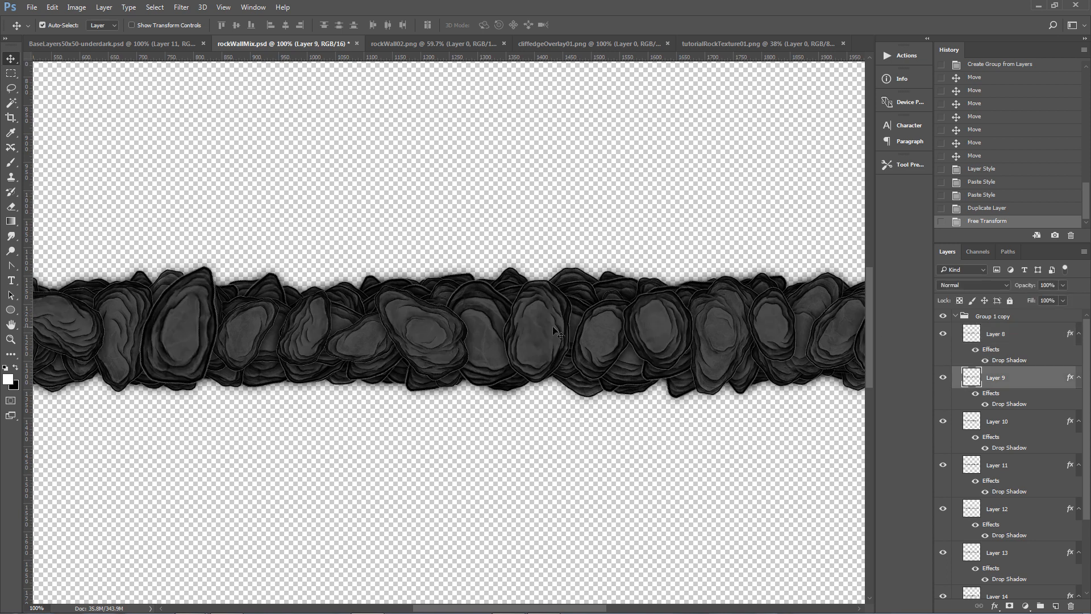
{"action": "left_click", "coordinate": [942, 335]}
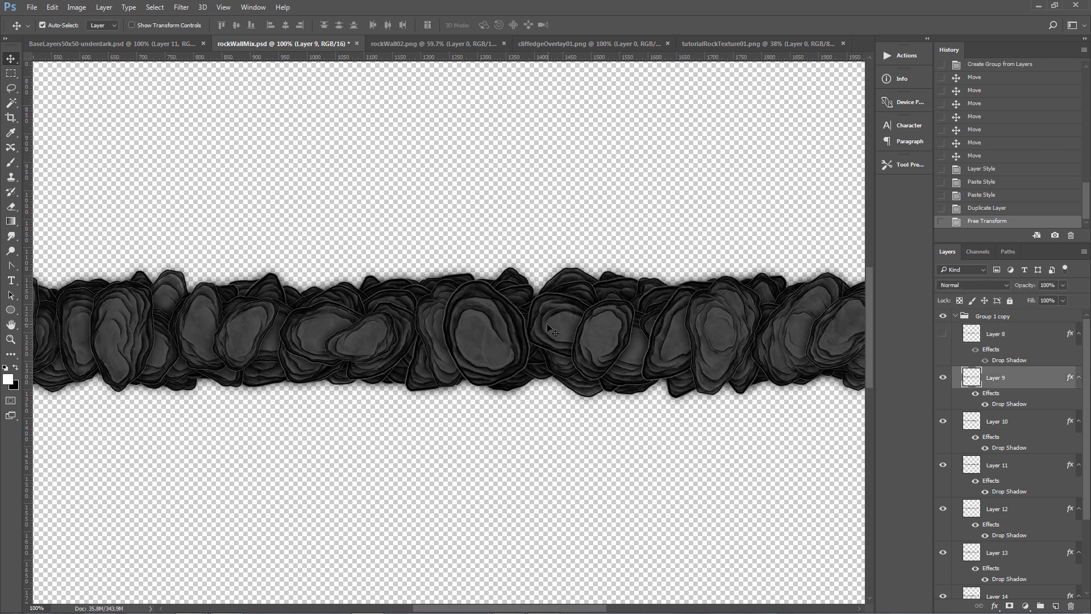
{"action": "key", "text": "ctrl+t"}
{"action": "key", "text": "Escape"}
{"action": "left_click", "coordinate": [943, 335]}
{"action": "key", "text": "ctrl+t"}
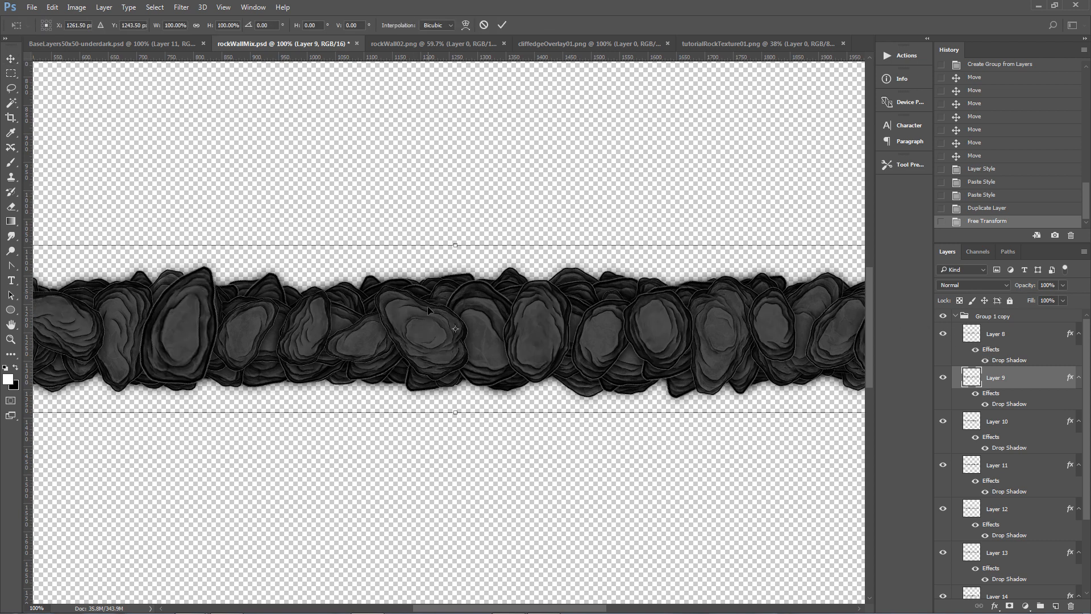
{"action": "left_click_drag", "start_coordinate": [455, 244], "coordinate": [454, 253]}
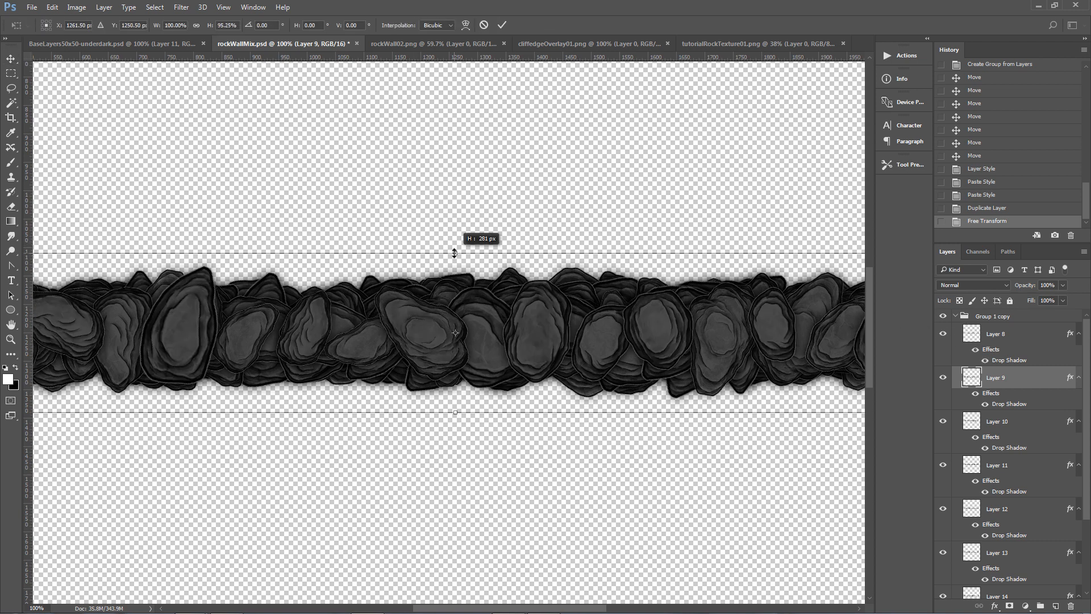
{"action": "key", "text": "Return"}
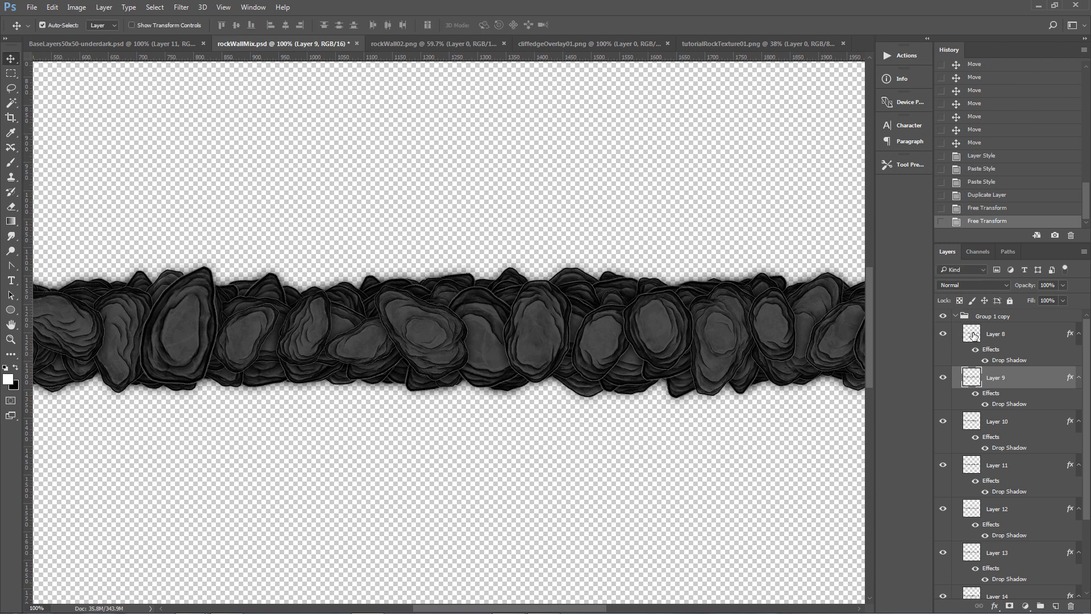
Squash Layer 8's stones vertically from the top edge with Free Transform.
{"action": "left_click", "coordinate": [973, 336]}
{"action": "key", "text": "ctrl+t"}
{"action": "left_click_drag", "start_coordinate": [431, 257], "coordinate": [432, 274]}
{"action": "key", "text": "Return"}
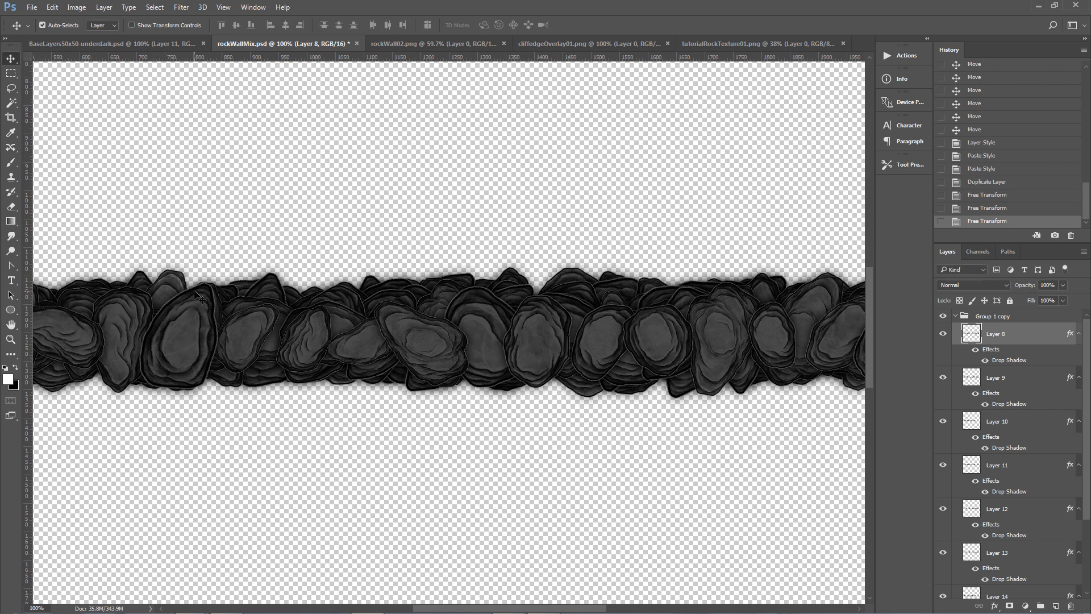
Cut a stone from Layer 8 onto its own new layer and move it toward the band's left end.
{"action": "key", "text": "m"}
{"action": "left_click_drag", "start_coordinate": [120, 265], "coordinate": [264, 415]}
{"action": "key", "text": "ctrl+x"}
{"action": "key", "text": "ctrl+v"}
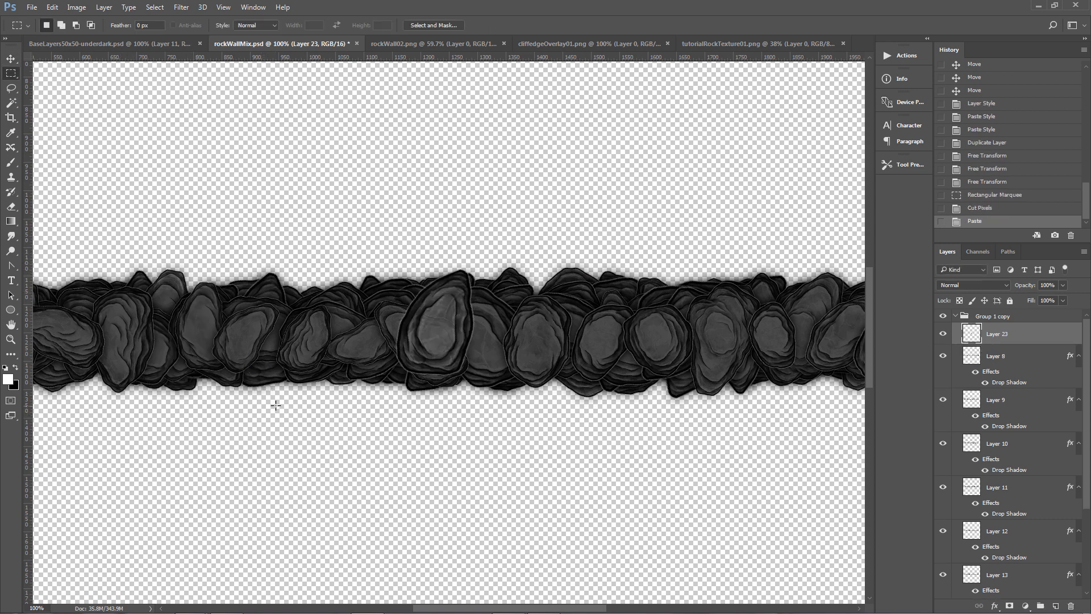
{"action": "key", "text": "v"}
{"action": "left_click_drag", "start_coordinate": [437, 334], "coordinate": [171, 333]}
Rotate the cut stone about 30°, nudge it into place and merge it back down into Layer 8.
{"action": "key", "text": "ctrl+t"}
{"action": "left_click_drag", "start_coordinate": [272, 254], "coordinate": [288, 309]}
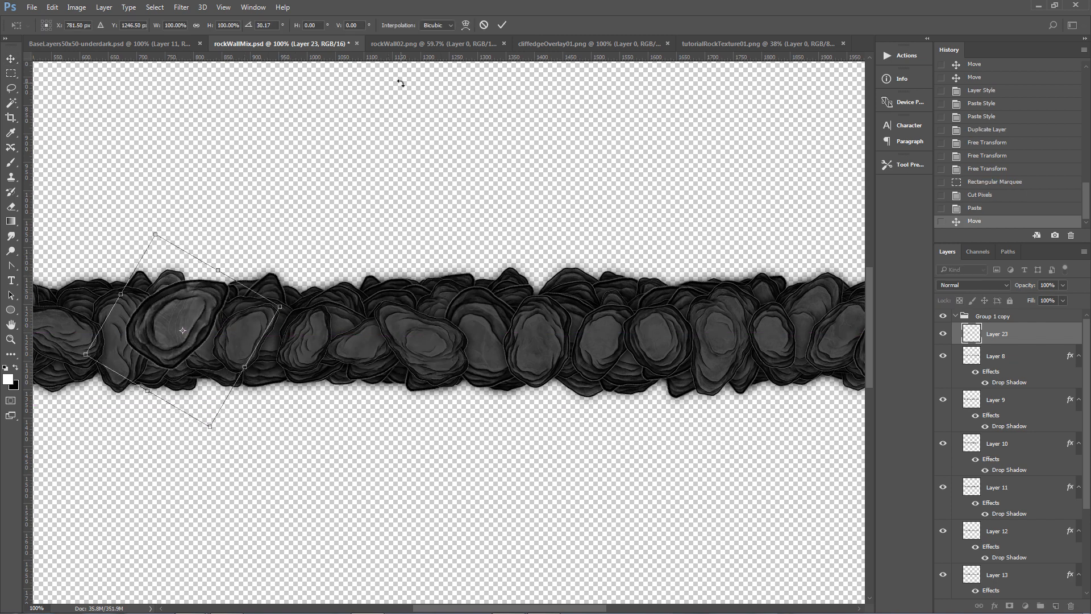
{"action": "left_click", "coordinate": [465, 25]}
{"action": "left_click_drag", "start_coordinate": [238, 288], "coordinate": [259, 322]}
{"action": "key", "text": "Return"}
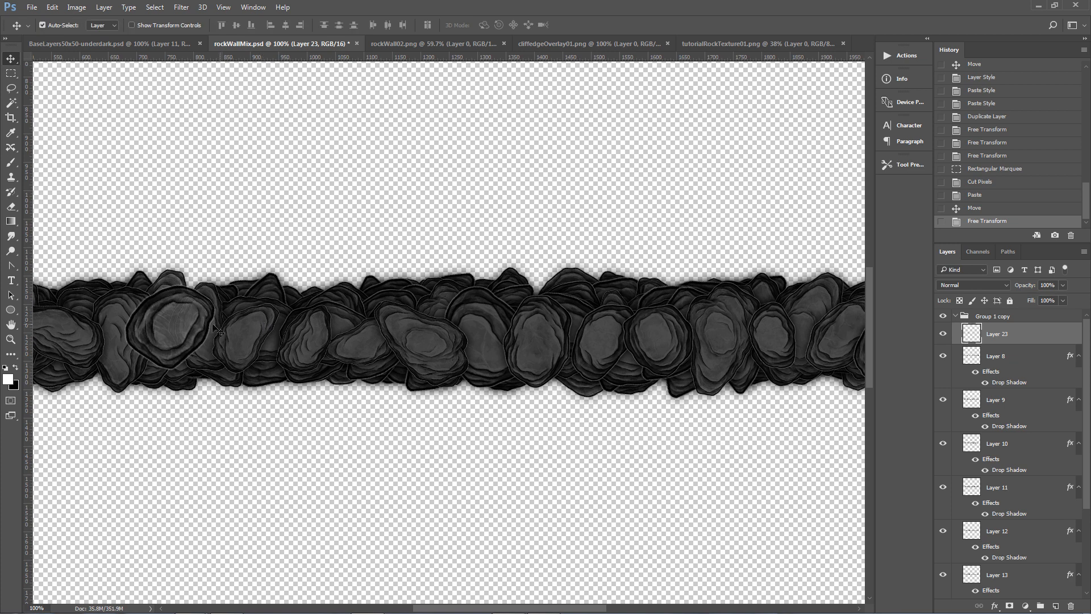
{"action": "mouse_move", "coordinate": [184, 328]}
{"action": "left_mouse_down"}
{"action": "mouse_move", "coordinate": [179, 347]}
{"action": "mouse_move", "coordinate": [180, 336]}
{"action": "left_mouse_up"}
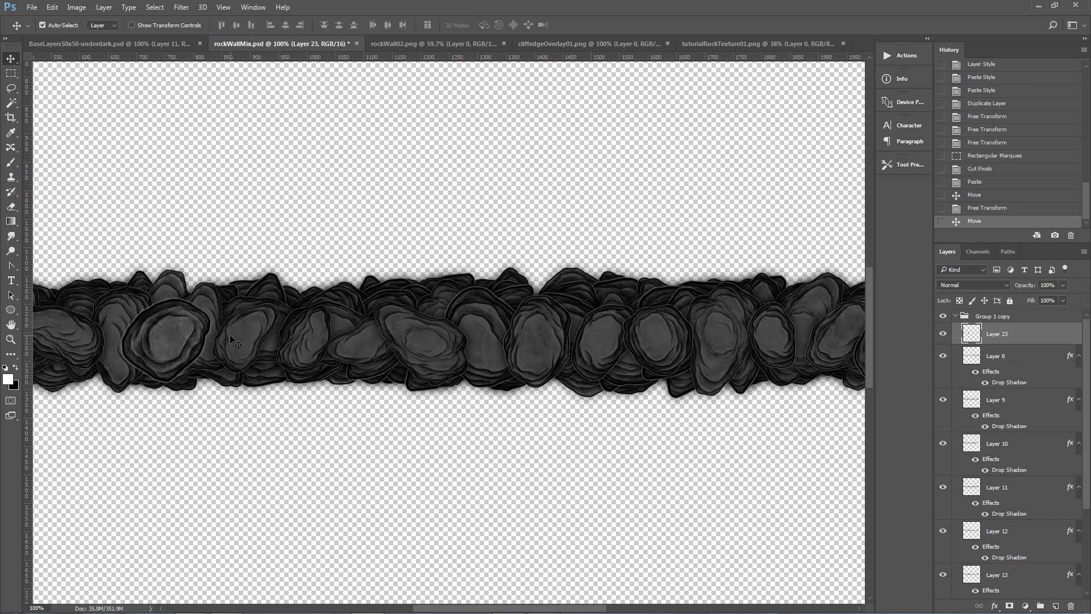
{"action": "key", "text": "ctrl"}
{"action": "key", "text": "ctrl+e"}
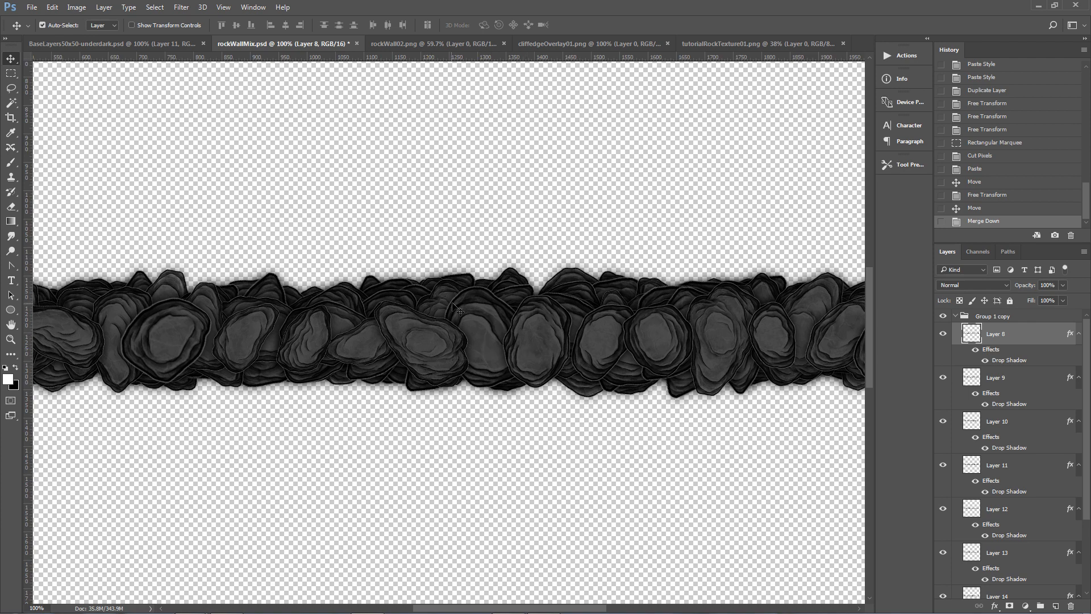
Duplicate all three stone groups and merge the duplicates into a single layer.
{"action": "key", "text": "ctrl+0"}
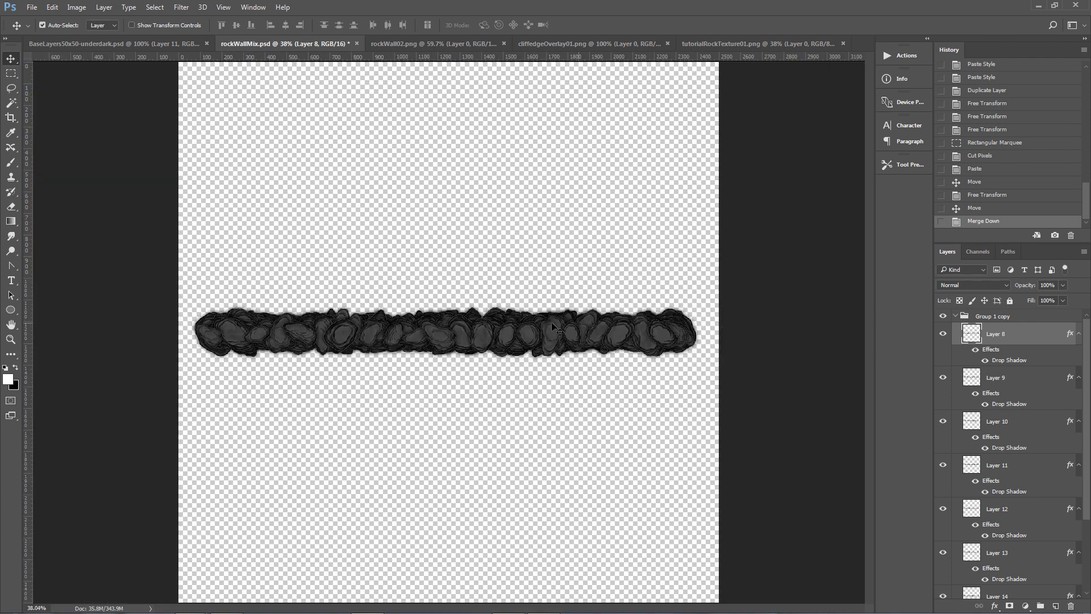
{"action": "left_click", "coordinate": [956, 317]}
{"action": "left_click", "coordinate": [973, 331], "text": "shift"}
{"action": "left_click", "coordinate": [978, 342], "text": "shift"}
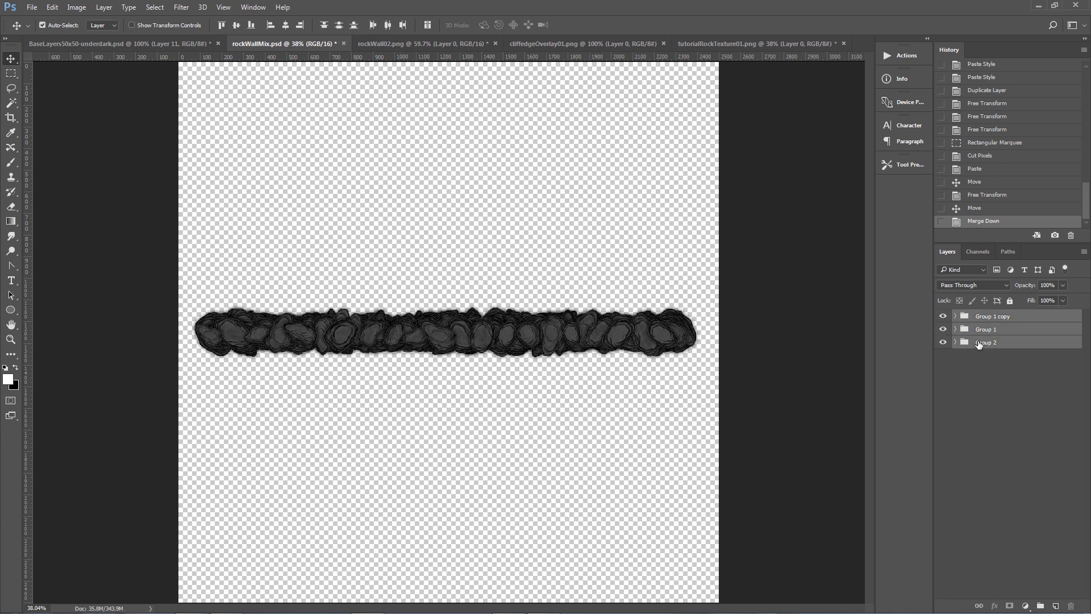
{"action": "key", "text": "ctrl+j"}
{"action": "left_click", "coordinate": [658, 188]}
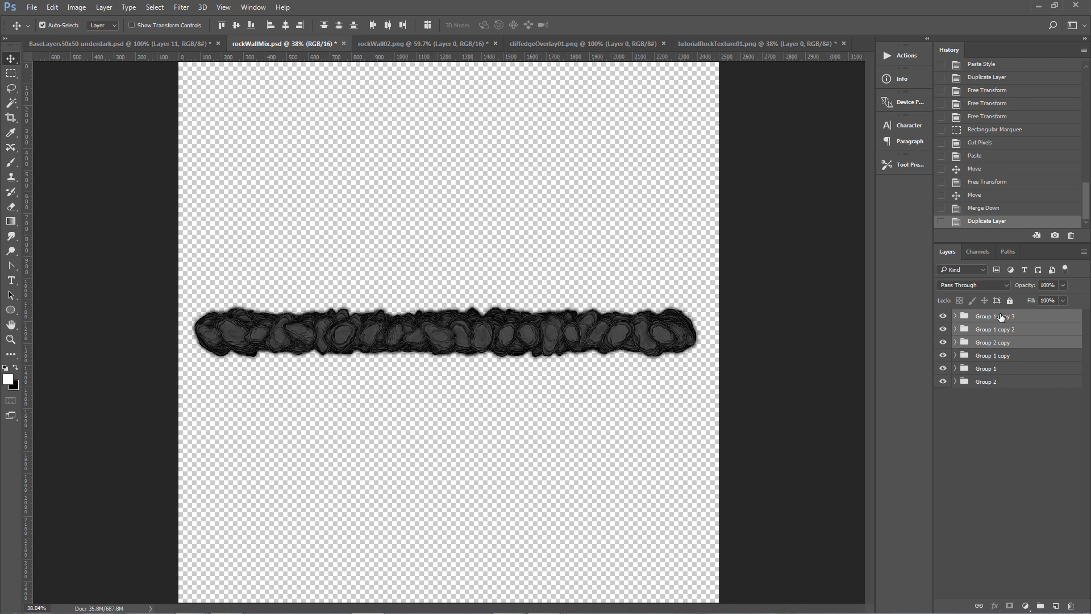
{"action": "right_click", "coordinate": [976, 321]}
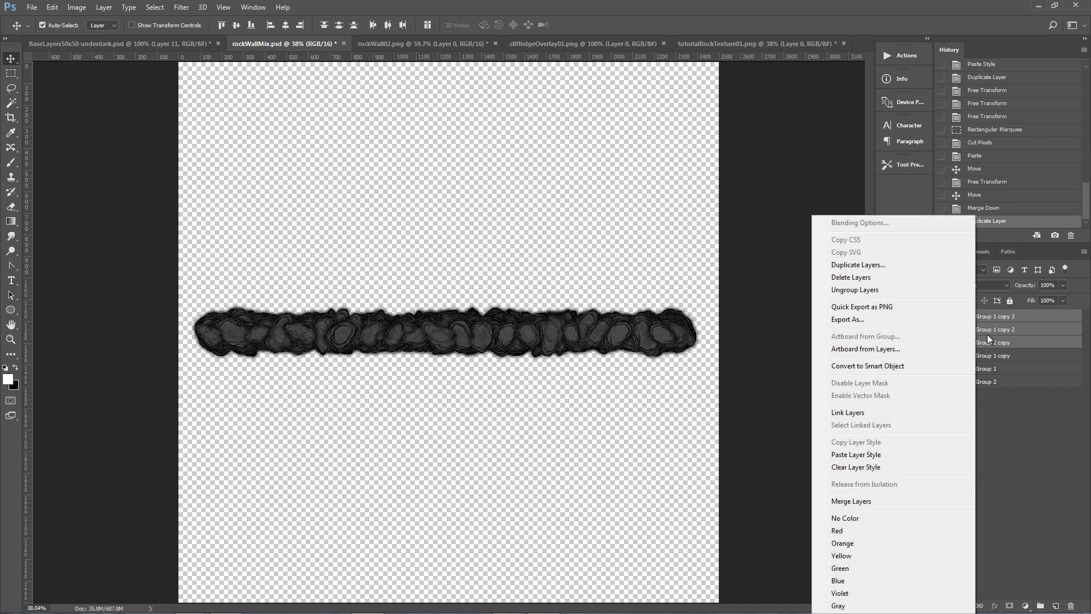
{"action": "left_click", "coordinate": [860, 502]}
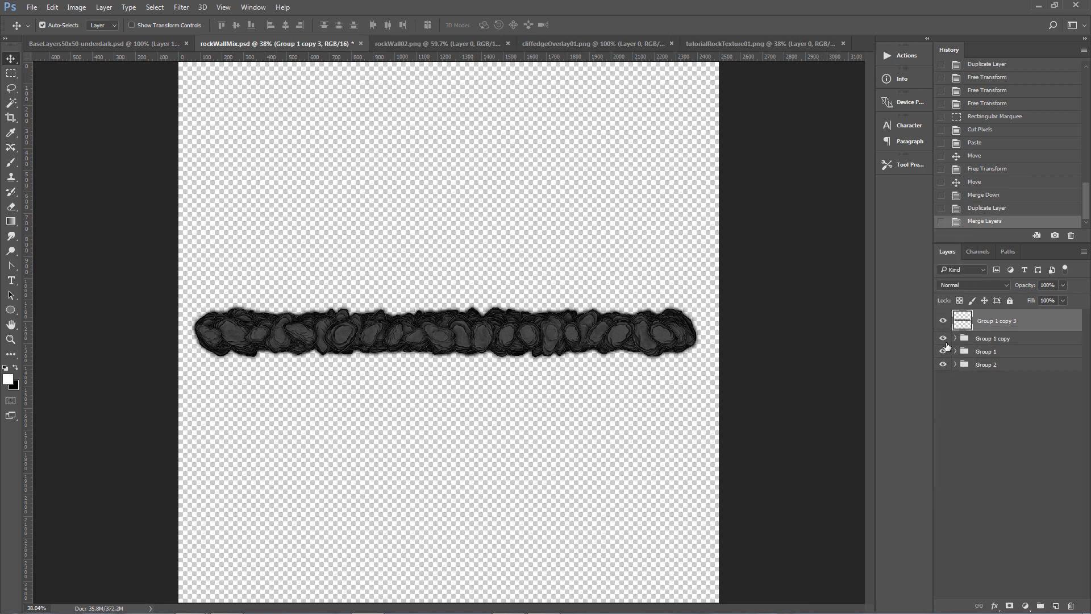
Group the three stone groups together into a new group named Original.
{"action": "left_click", "coordinate": [942, 340]}
{"action": "left_click", "coordinate": [943, 338]}
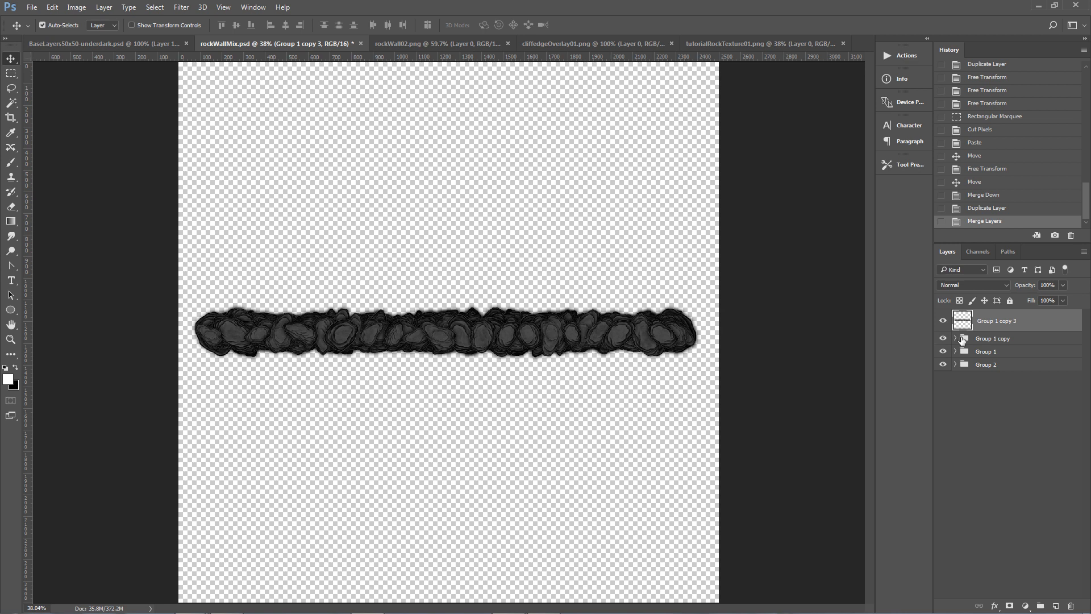
{"action": "left_click", "coordinate": [969, 339], "text": "ctrl"}
{"action": "left_click", "coordinate": [978, 366], "text": "shift"}
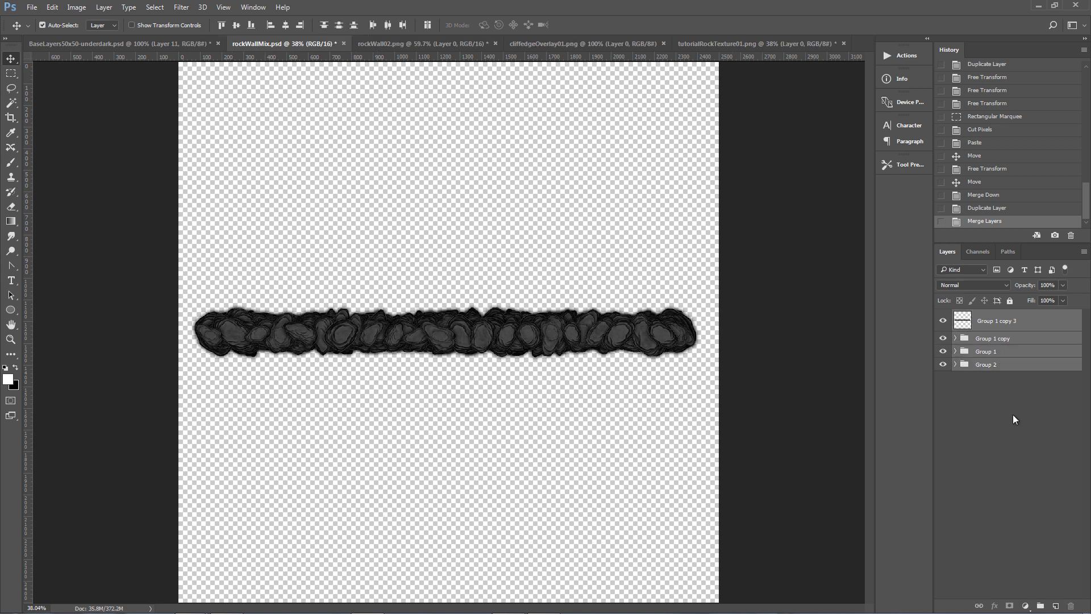
{"action": "left_click", "coordinate": [994, 339]}
{"action": "left_click", "coordinate": [988, 366], "text": "shift"}
{"action": "left_click", "coordinate": [1040, 606]}
{"action": "double_click", "coordinate": [991, 339]}
{"action": "type", "text": "Or"}
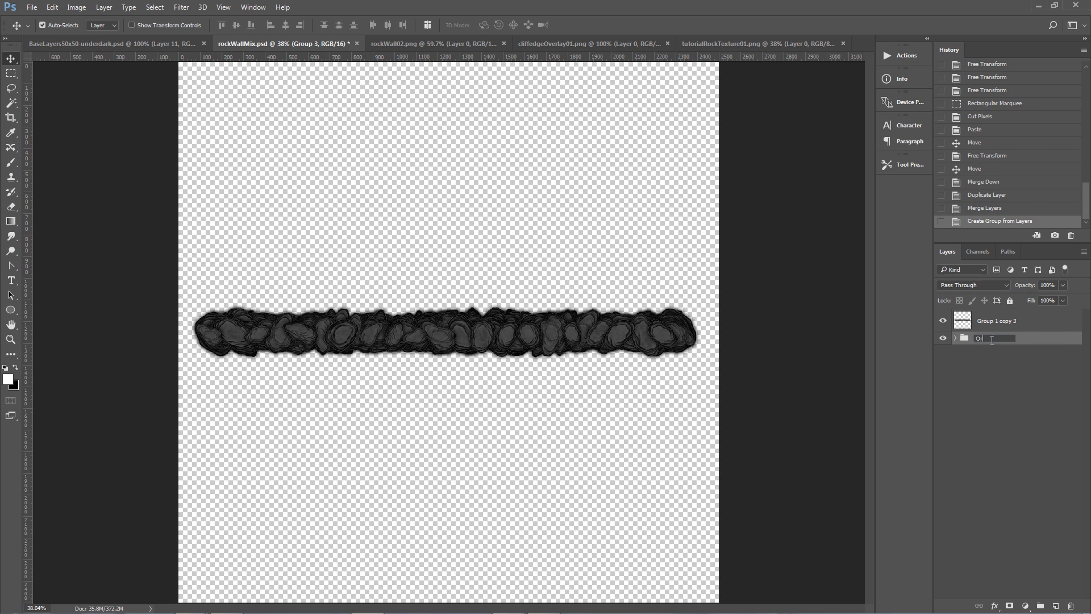
{"action": "key", "text": "Return"}
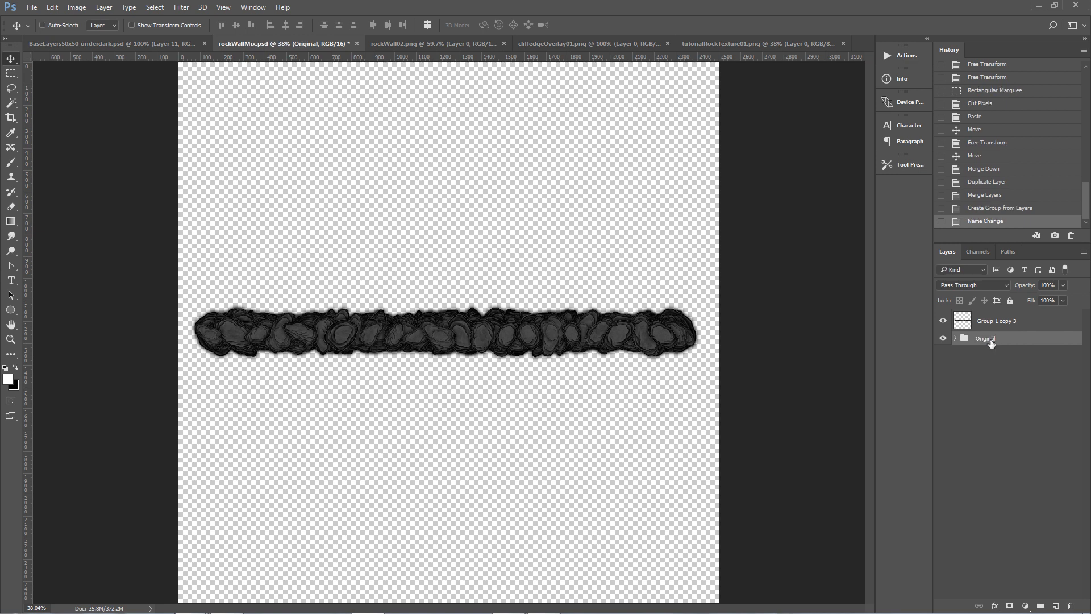
Save the document under a new name as rockWallMixTutorial.psd.
{"action": "key", "text": "ctrl+shift+s"}
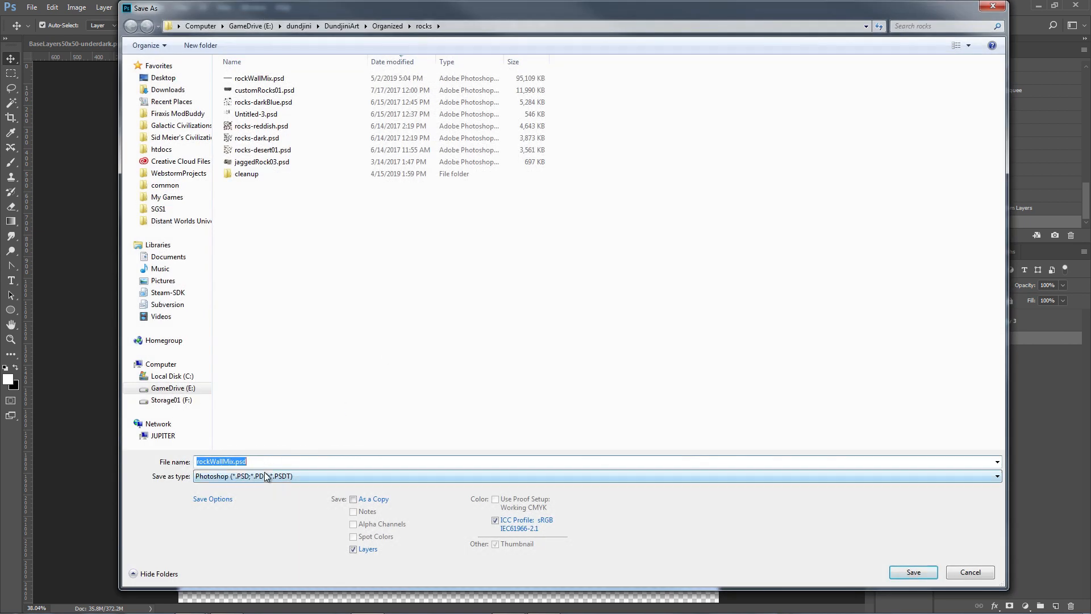
{"action": "left_click", "coordinate": [233, 462]}
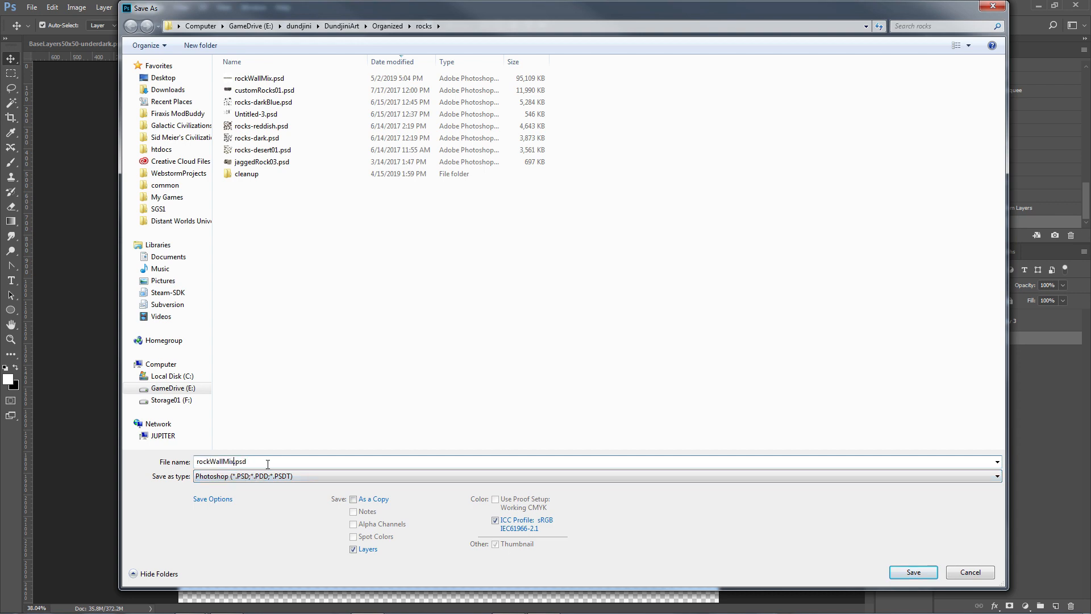
{"action": "type", "text": "Tutorial"}
{"action": "key", "text": "Return"}
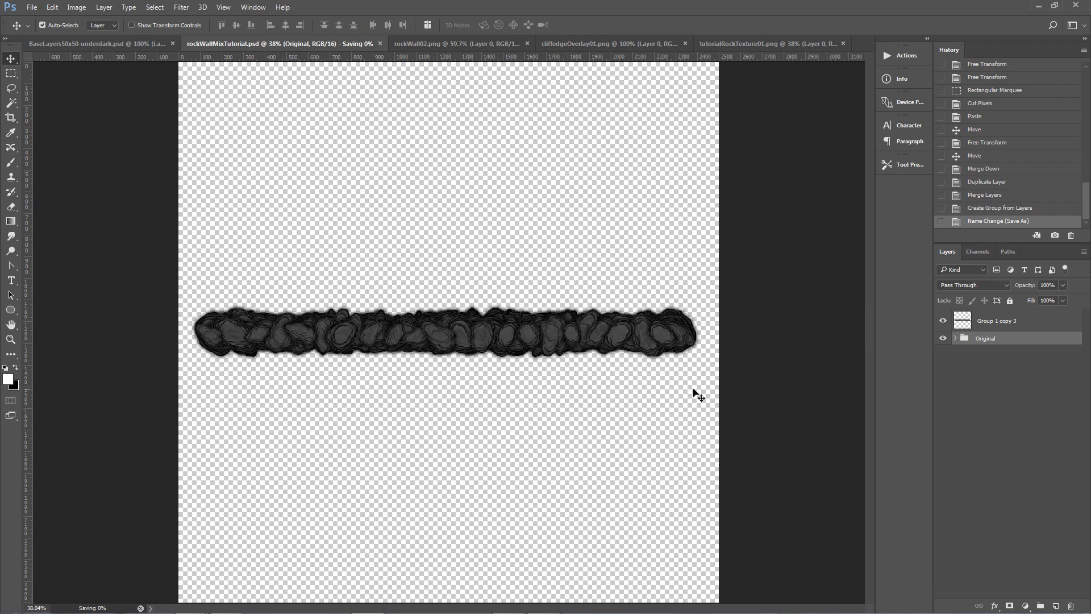
Hide the Original group, nudge the merged stone band, and copy it into a new document.
{"action": "left_click", "coordinate": [943, 338]}
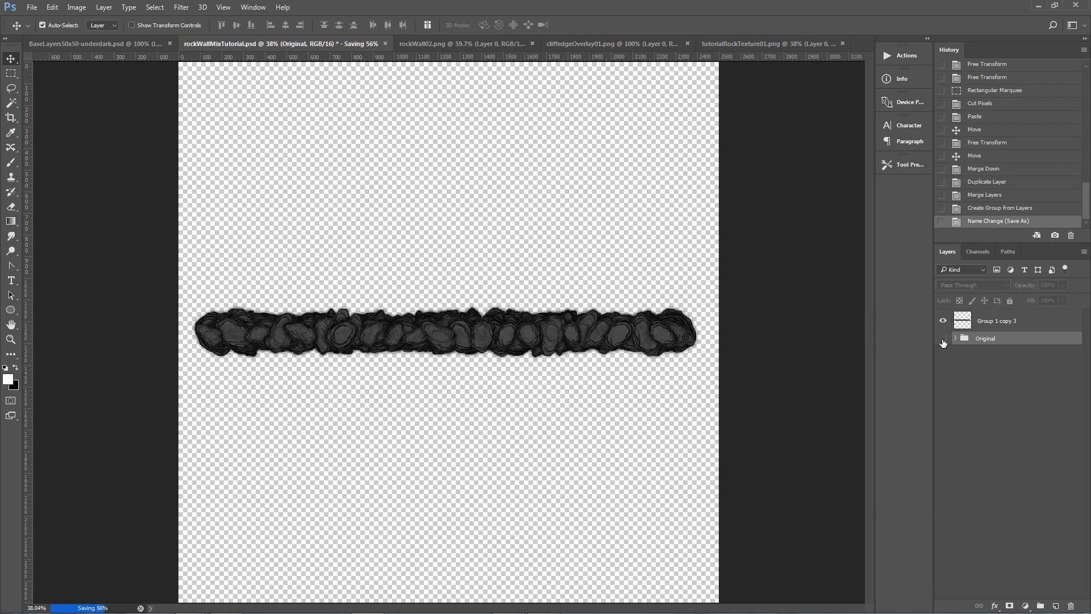
{"action": "left_click", "coordinate": [943, 320]}
{"action": "left_click", "coordinate": [943, 321]}
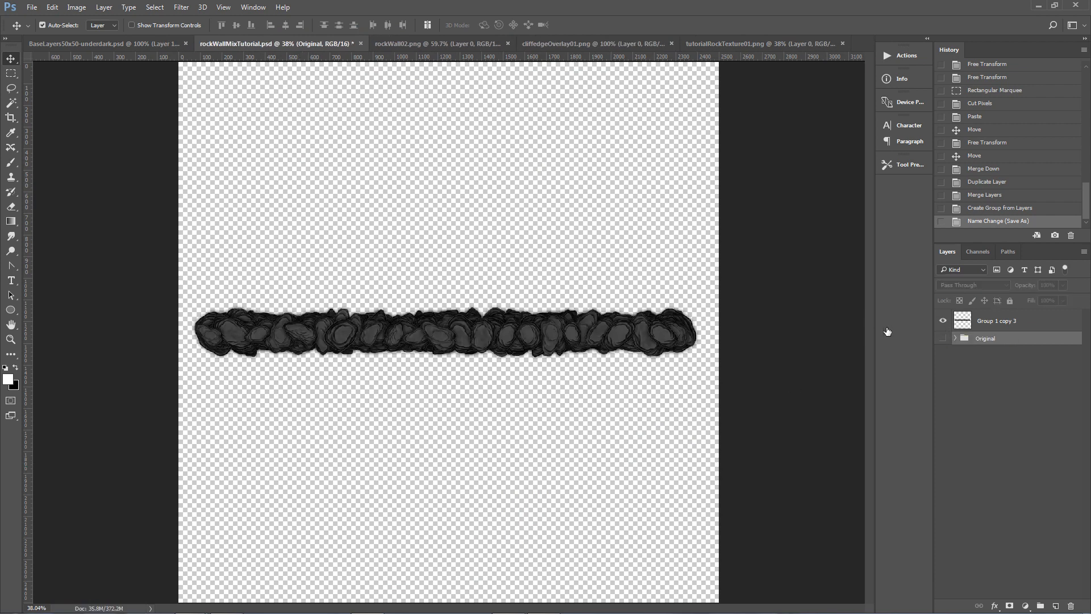
{"action": "left_click_drag", "start_coordinate": [525, 334], "coordinate": [527, 331]}
{"action": "key", "text": "ctrl+a"}
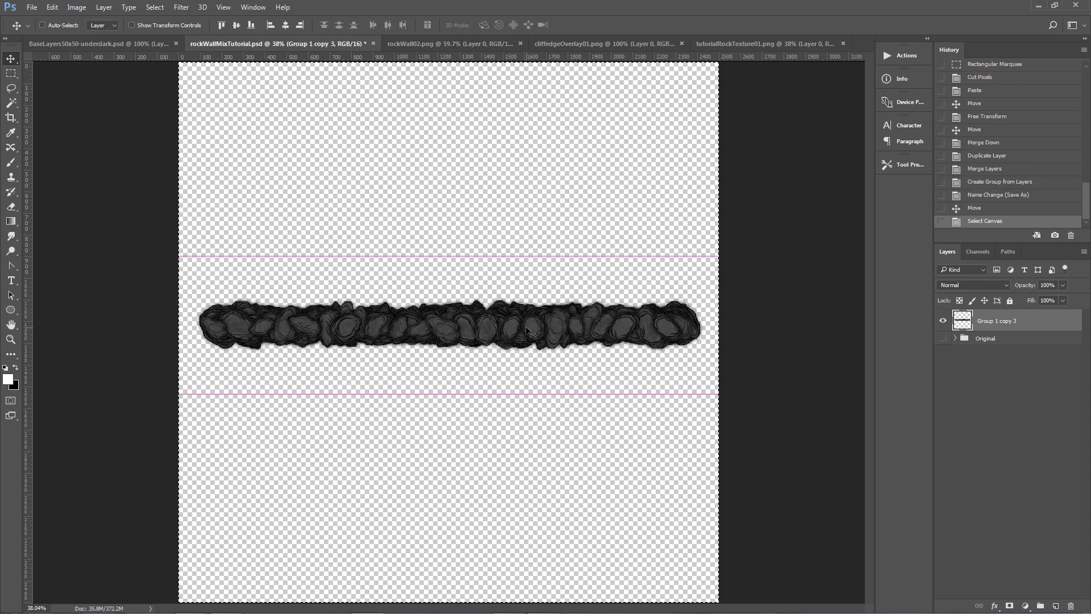
{"action": "key", "text": "ctrl+c"}
{"action": "key", "text": "ctrl+n"}
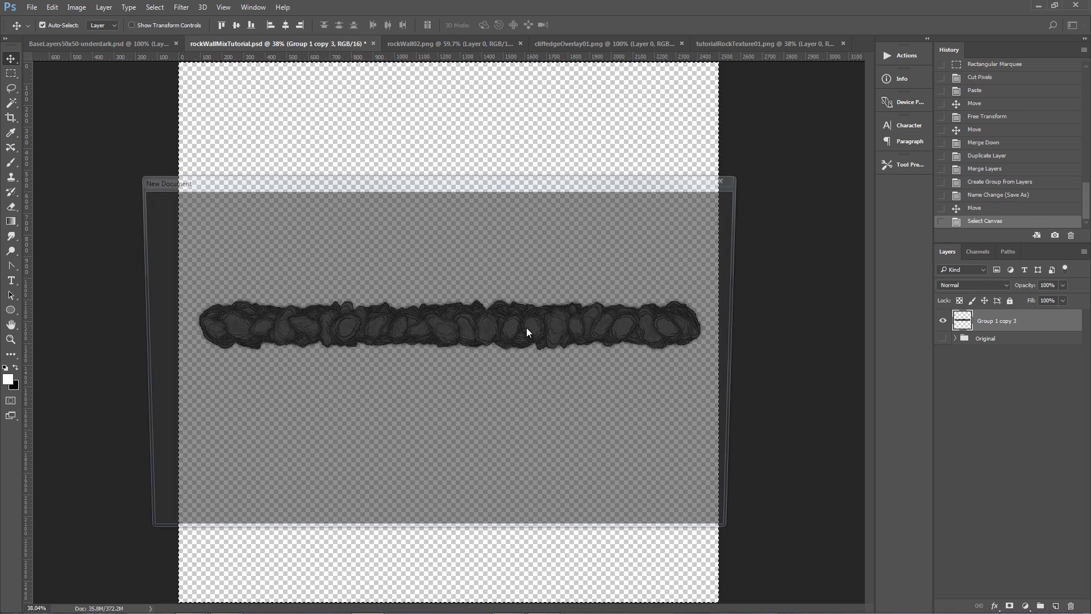
{"action": "key", "text": "Return"}
{"action": "key", "text": "ctrl+v"}
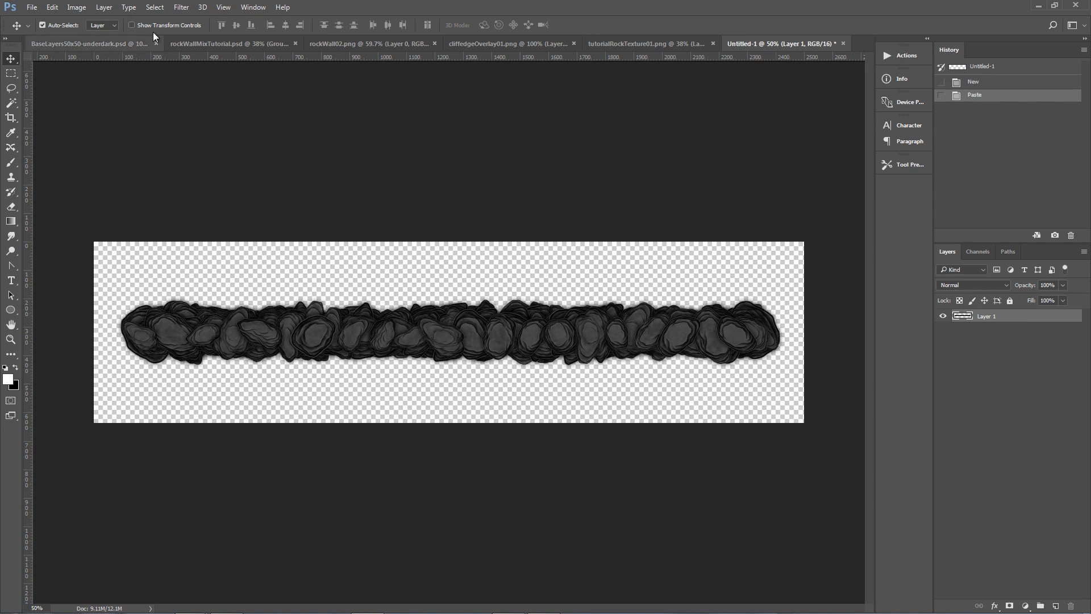
{"action": "left_click", "coordinate": [182, 6]}
{"action": "mouse_move", "coordinate": [204, 232]}
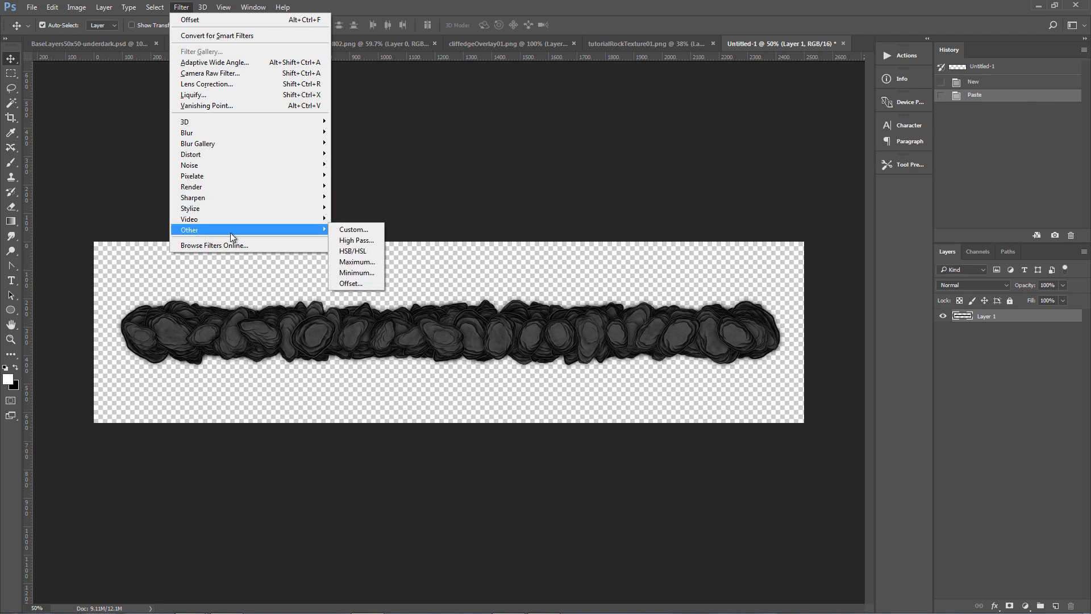
{"action": "left_click", "coordinate": [345, 284]}
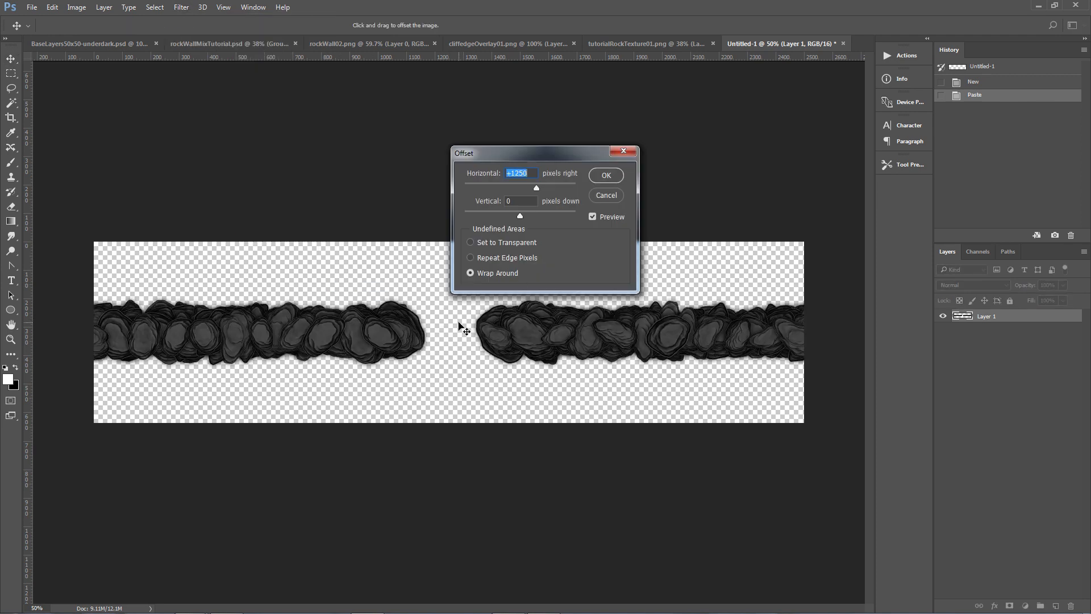
{"action": "left_click", "coordinate": [606, 195]}
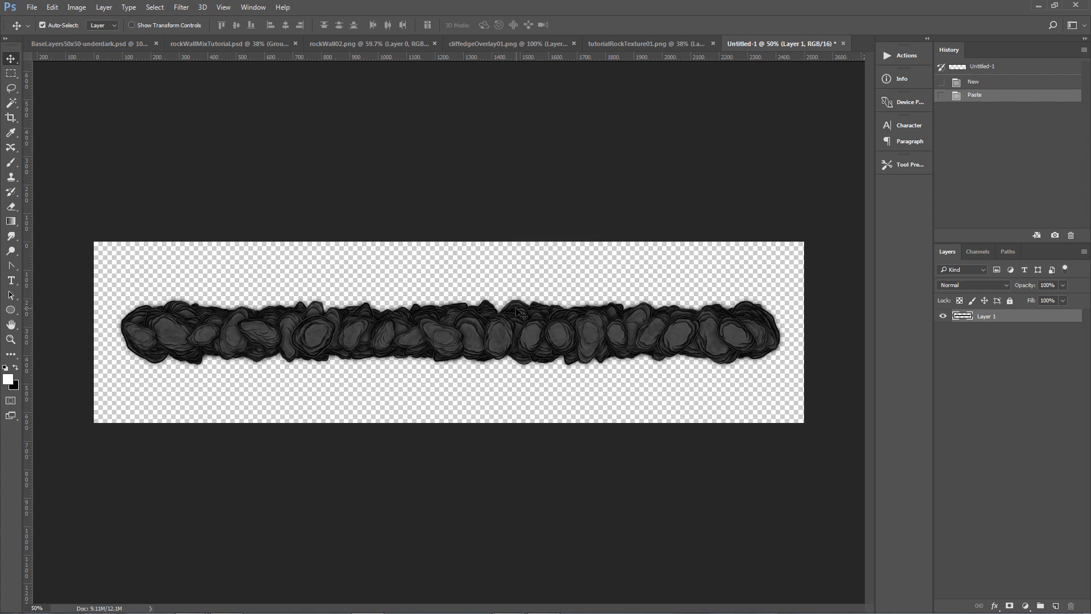
Duplicate Layer 1 and offset the copy +1250 pixels horizontally with Wrap Around.
{"action": "right_click", "coordinate": [973, 319]}
{"action": "left_click", "coordinate": [949, 373]}
{"action": "key", "text": "Return"}
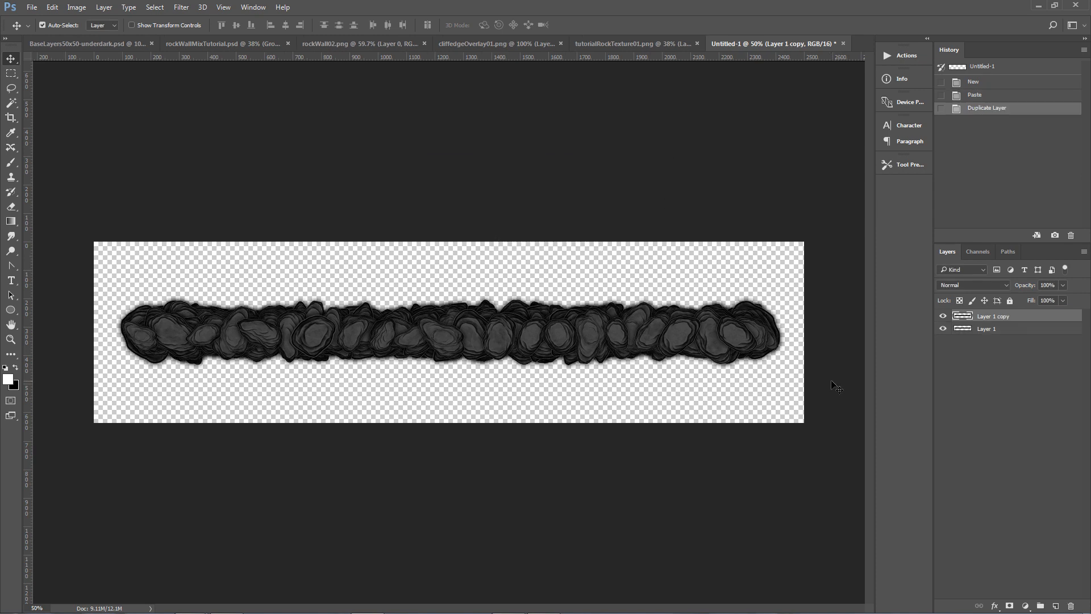
{"action": "left_click", "coordinate": [181, 7]}
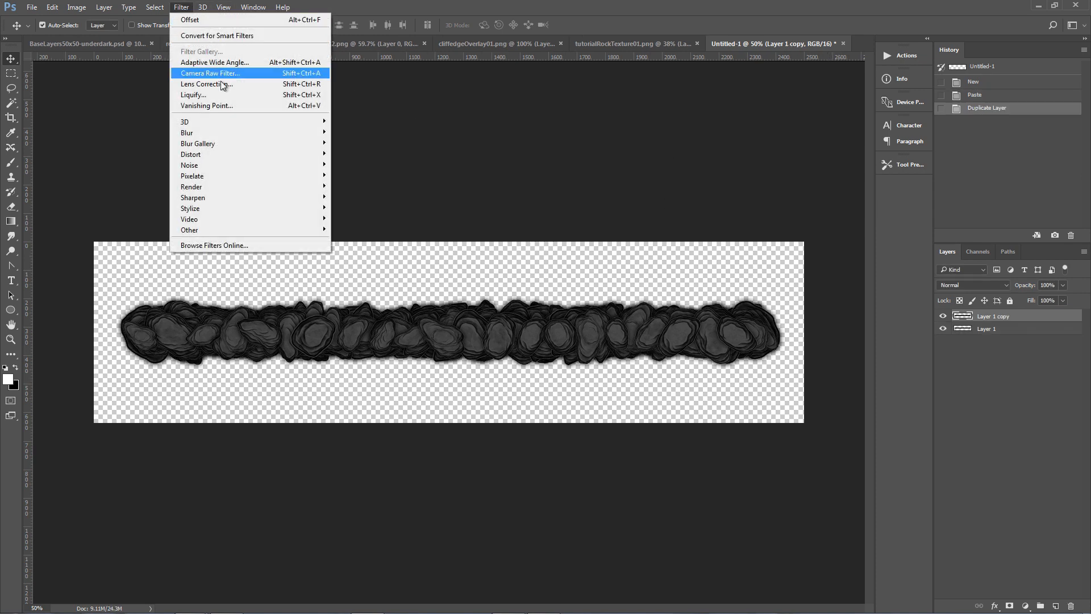
{"action": "mouse_move", "coordinate": [216, 230]}
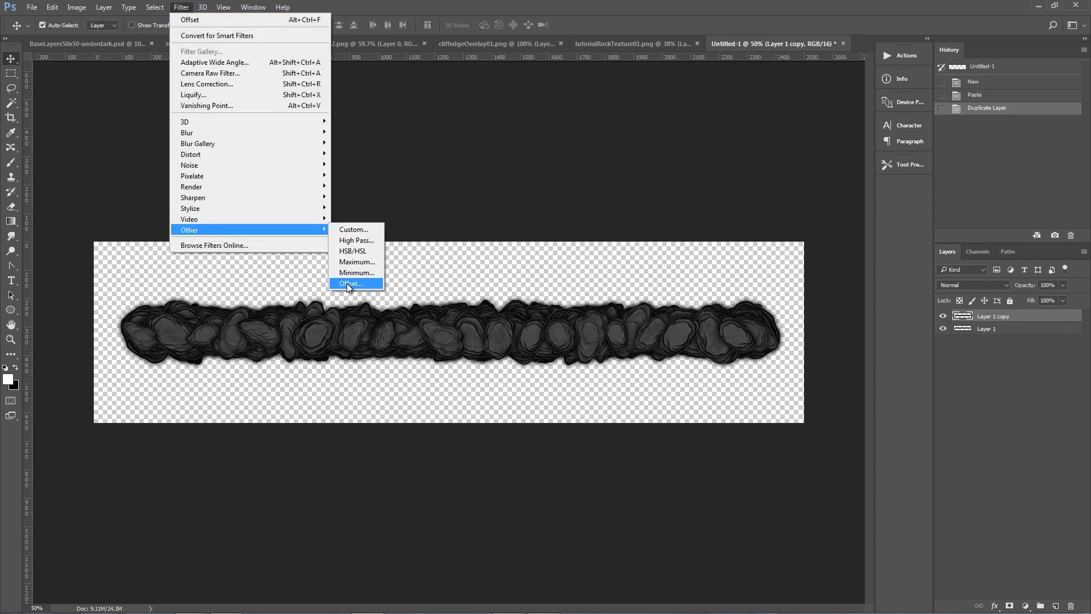
{"action": "left_click", "coordinate": [347, 283]}
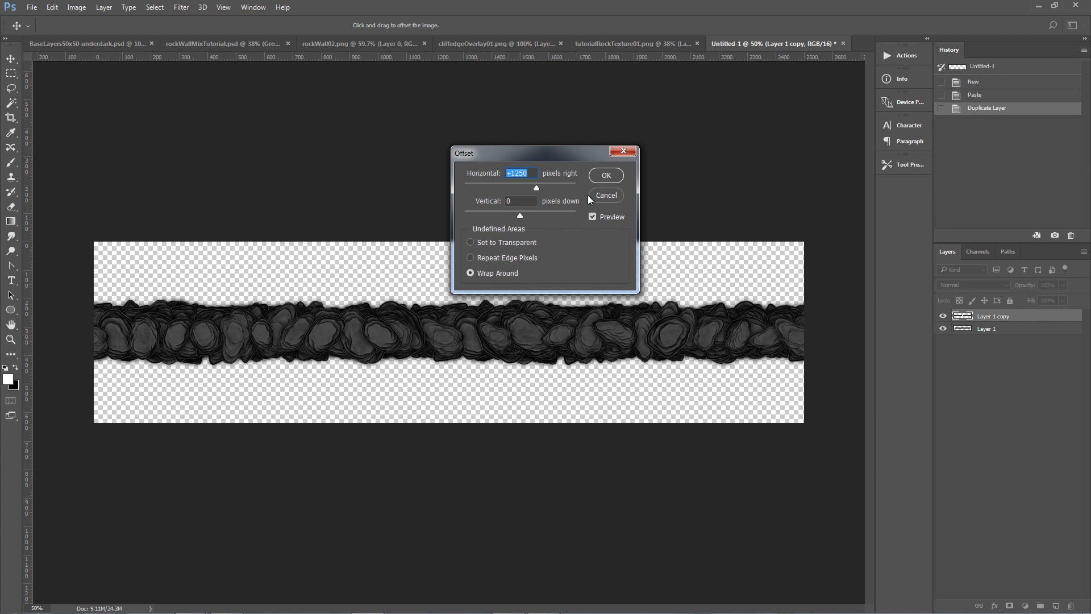
{"action": "left_click", "coordinate": [606, 176]}
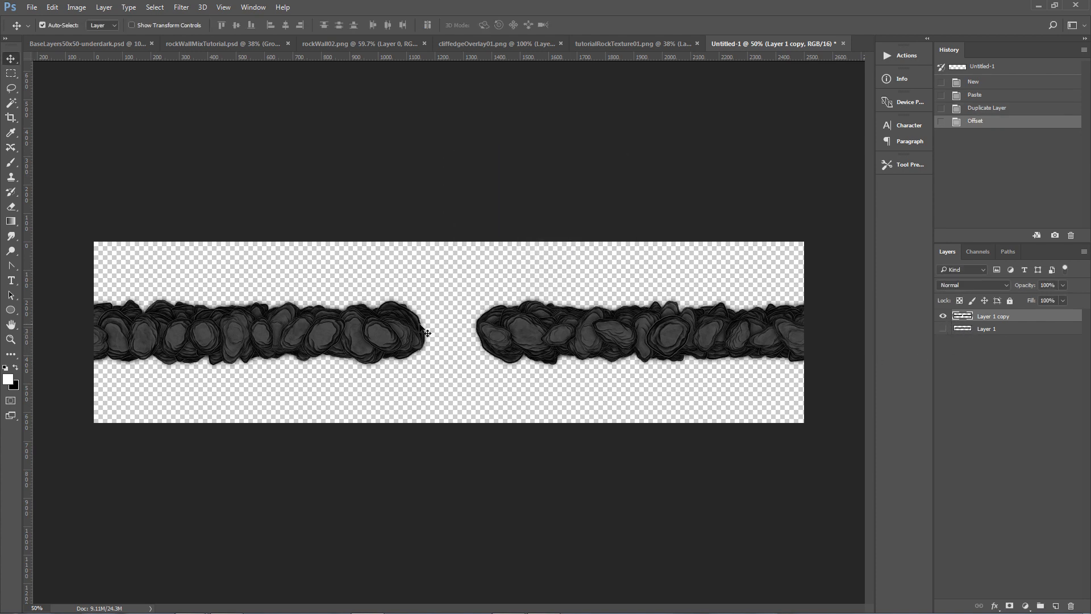
Show Layer 1 again, then in rockWallMixTutorial hide the merged band and expand the Original group's Group 1 copy.
{"action": "left_click", "coordinate": [943, 329]}
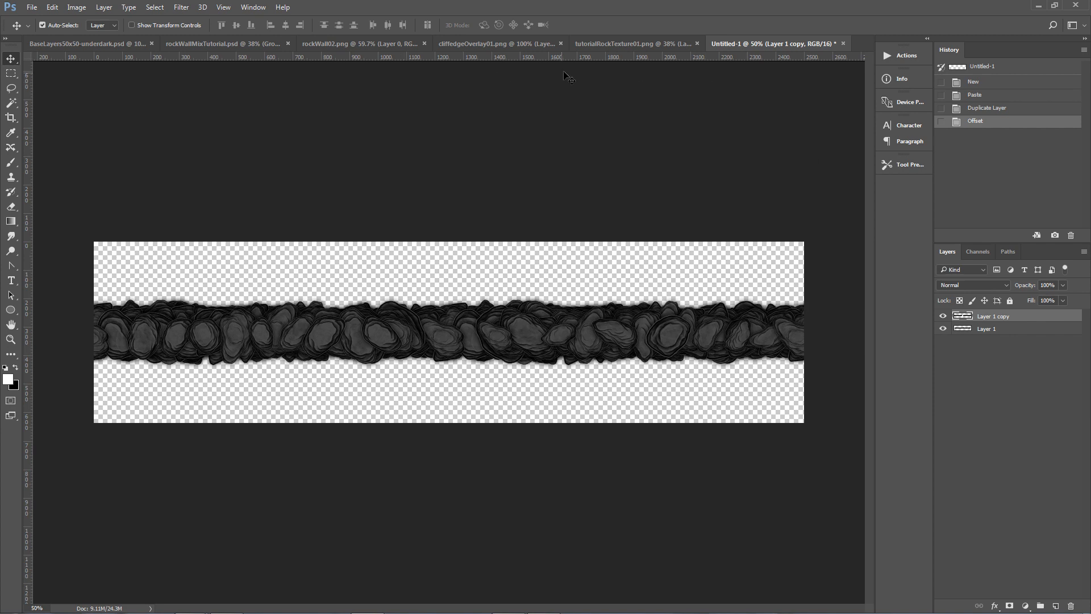
{"action": "left_click", "coordinate": [601, 41]}
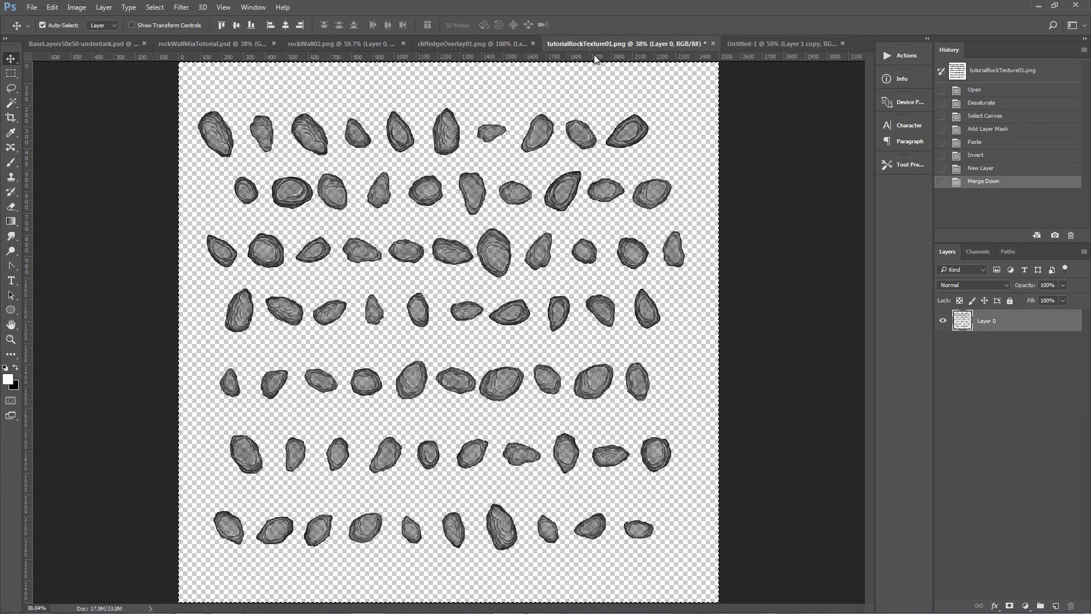
{"action": "left_click", "coordinate": [489, 43]}
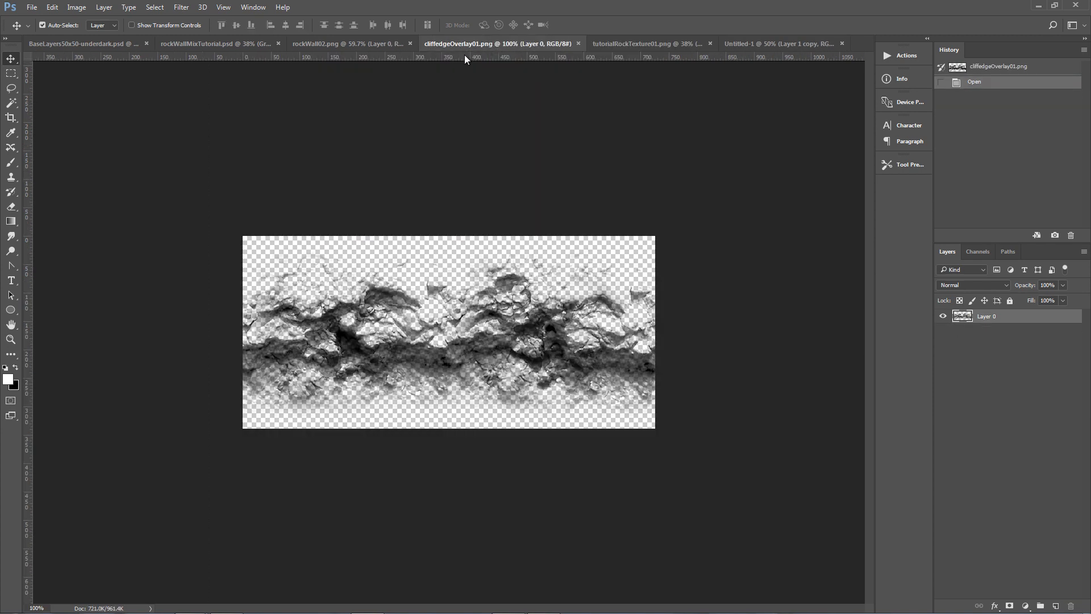
{"action": "left_click", "coordinate": [177, 44]}
{"action": "left_click", "coordinate": [943, 320]}
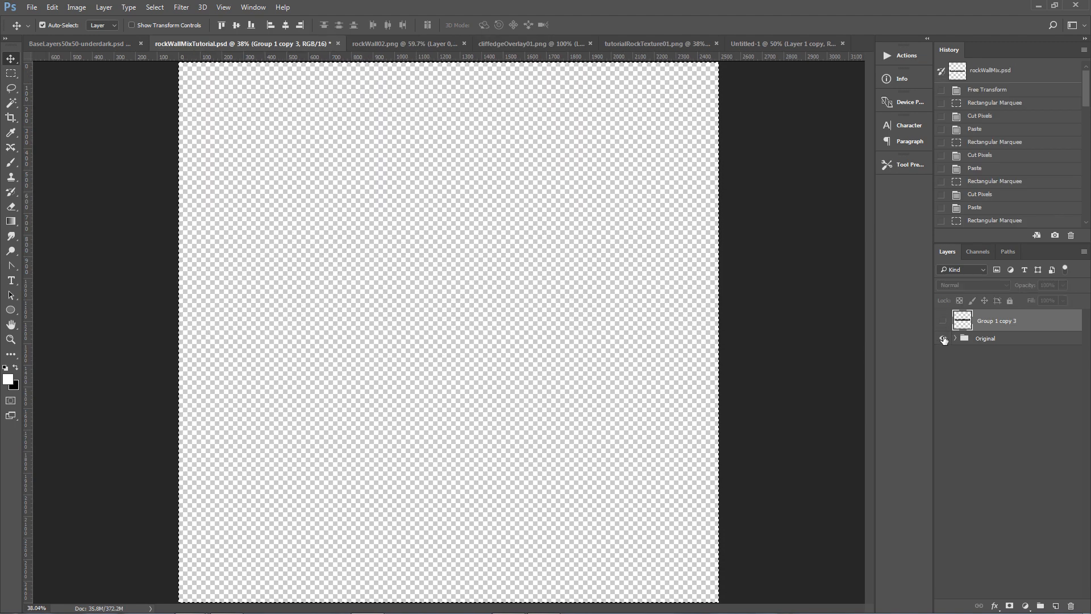
{"action": "left_click", "coordinate": [944, 339]}
{"action": "left_click", "coordinate": [968, 339]}
{"action": "left_click", "coordinate": [955, 338]}
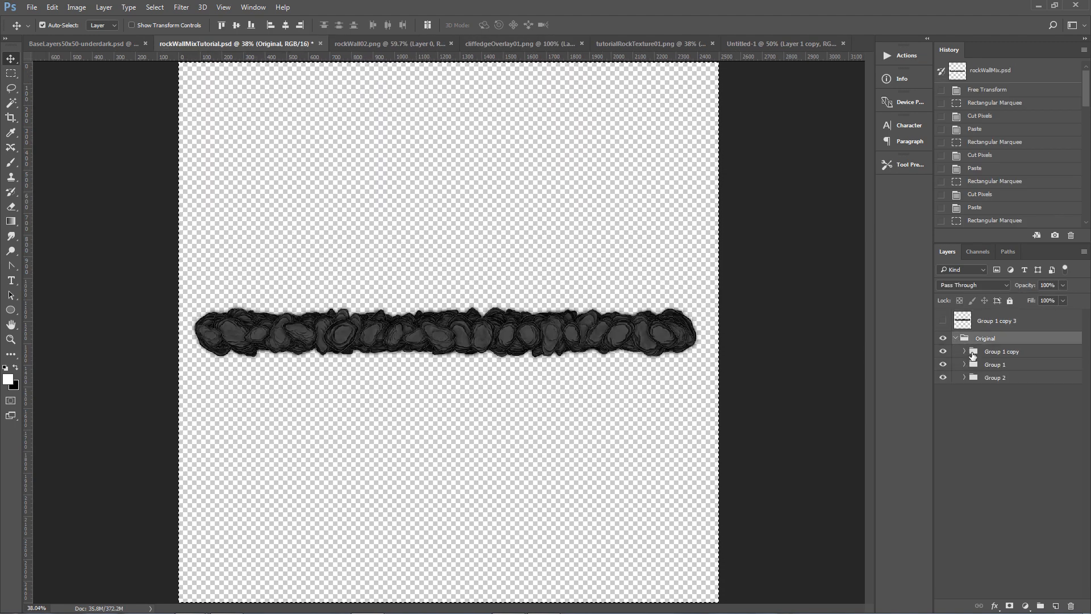
{"action": "left_click", "coordinate": [972, 352]}
Drag Layer 8's row of stones into the new document below the tiled band.
{"action": "left_click_drag", "start_coordinate": [620, 341], "coordinate": [610, 335]}
{"action": "left_click", "coordinate": [529, 242]}
{"action": "left_click", "coordinate": [531, 242]}
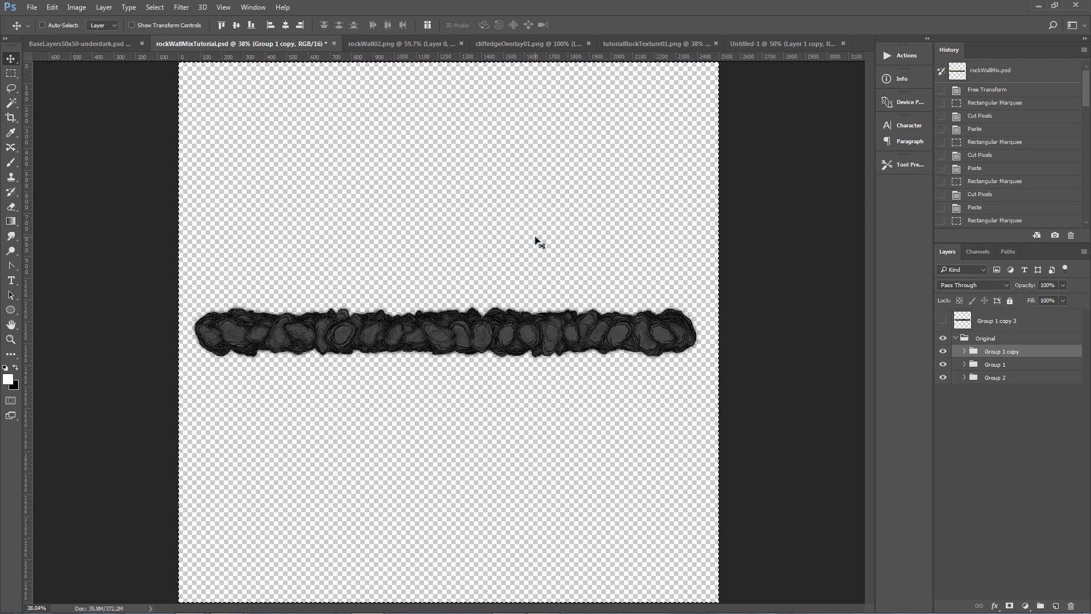
{"action": "left_click", "coordinate": [534, 341]}
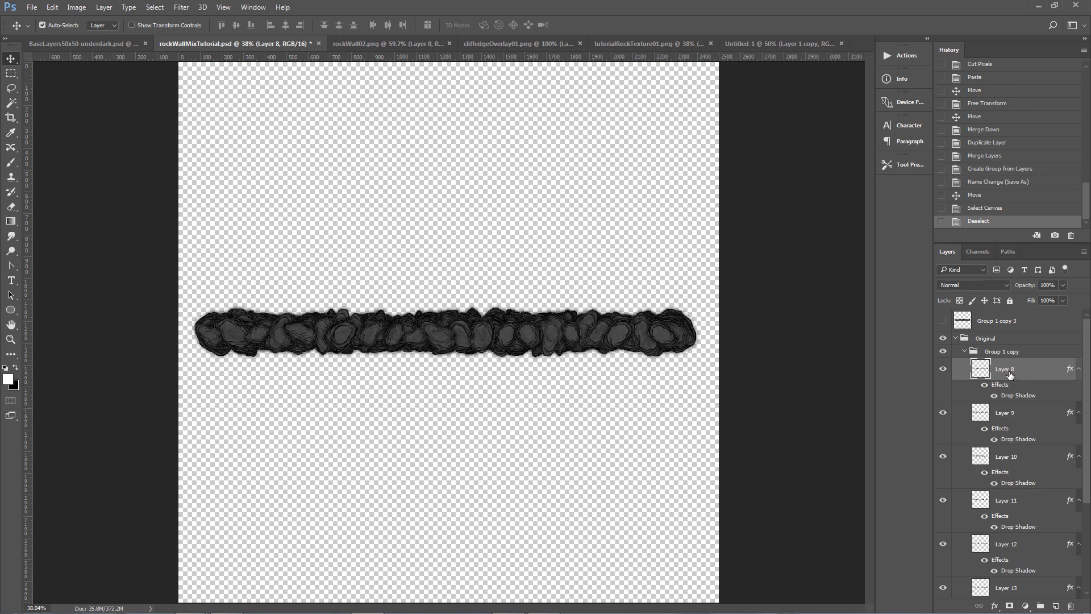
{"action": "left_click_drag", "start_coordinate": [1007, 375], "coordinate": [457, 405]}
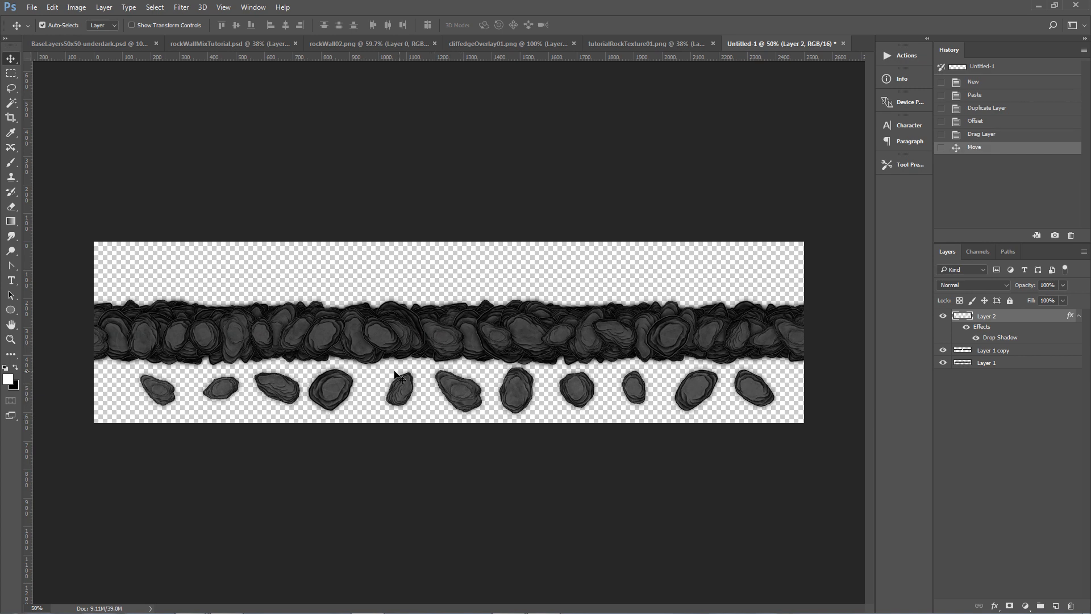
{"action": "key", "text": "ctrl+alt+j"}
{"action": "left_click", "coordinate": [639, 202]}
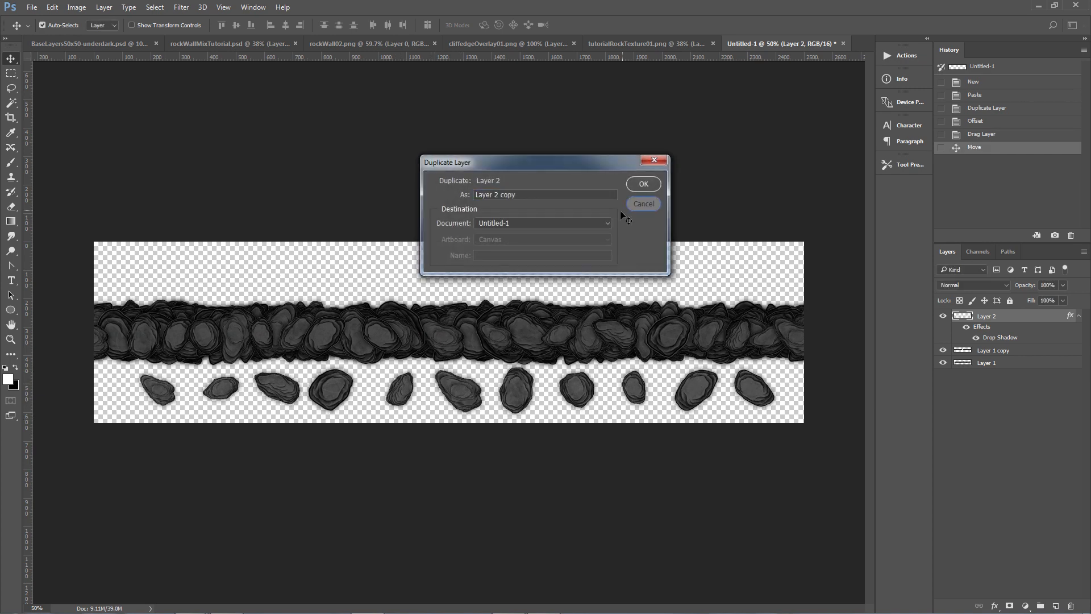
{"action": "key", "text": "ctrl+a"}
{"action": "key", "text": "ctrl+d"}
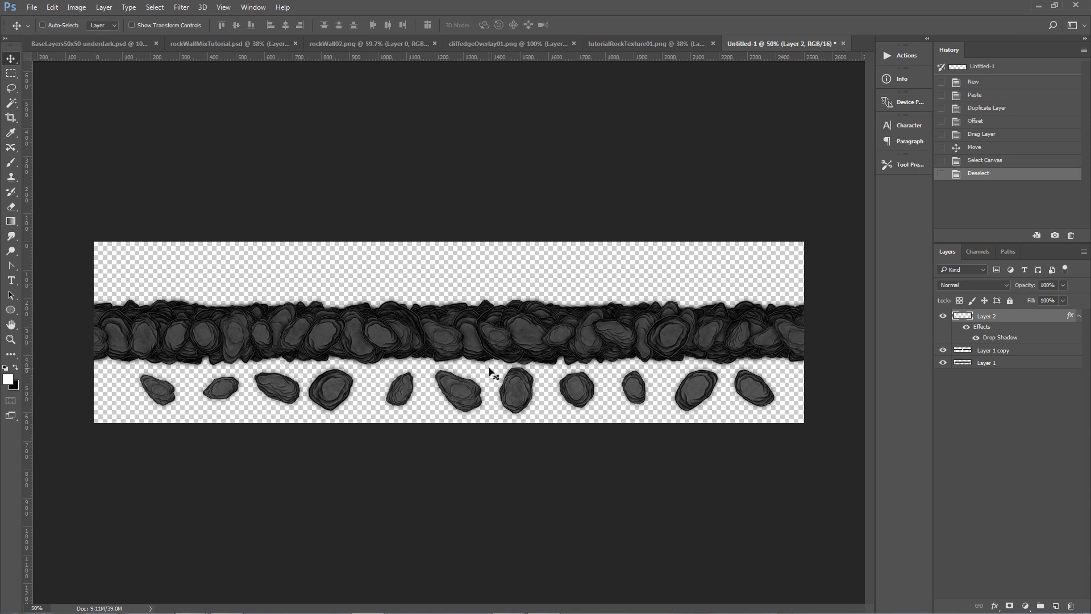
Cut a stone from the lower row onto its own layer and shift it into the stone band.
{"action": "key", "text": "m"}
{"action": "left_click_drag", "start_coordinate": [490, 357], "coordinate": [542, 422]}
{"action": "key", "text": "ctrl+x"}
{"action": "key", "text": "ctrl+v"}
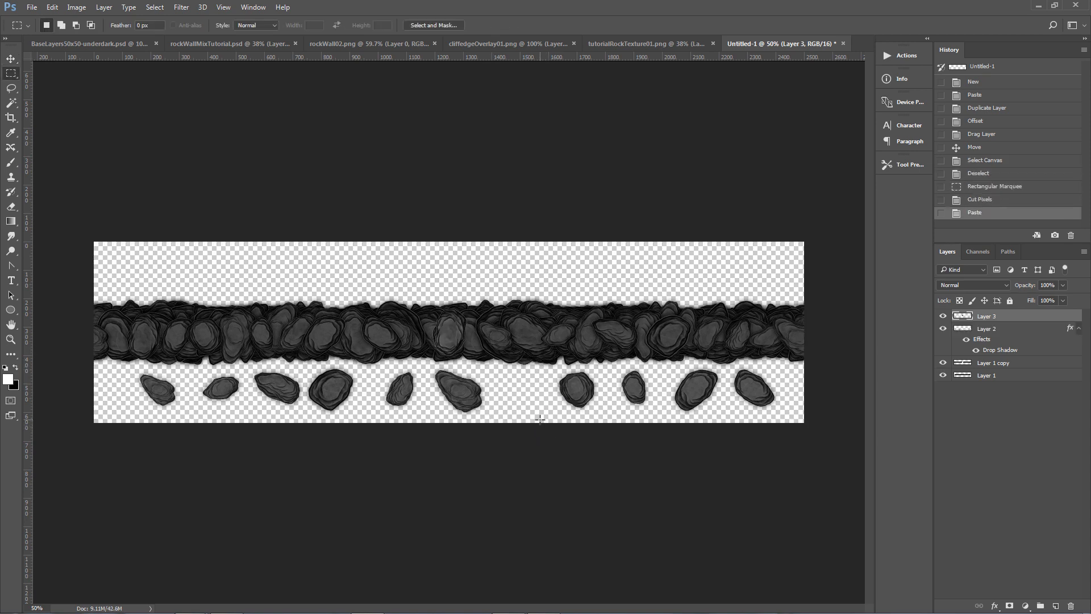
{"action": "key", "text": "v"}
{"action": "left_click_drag", "start_coordinate": [450, 336], "coordinate": [464, 337]}
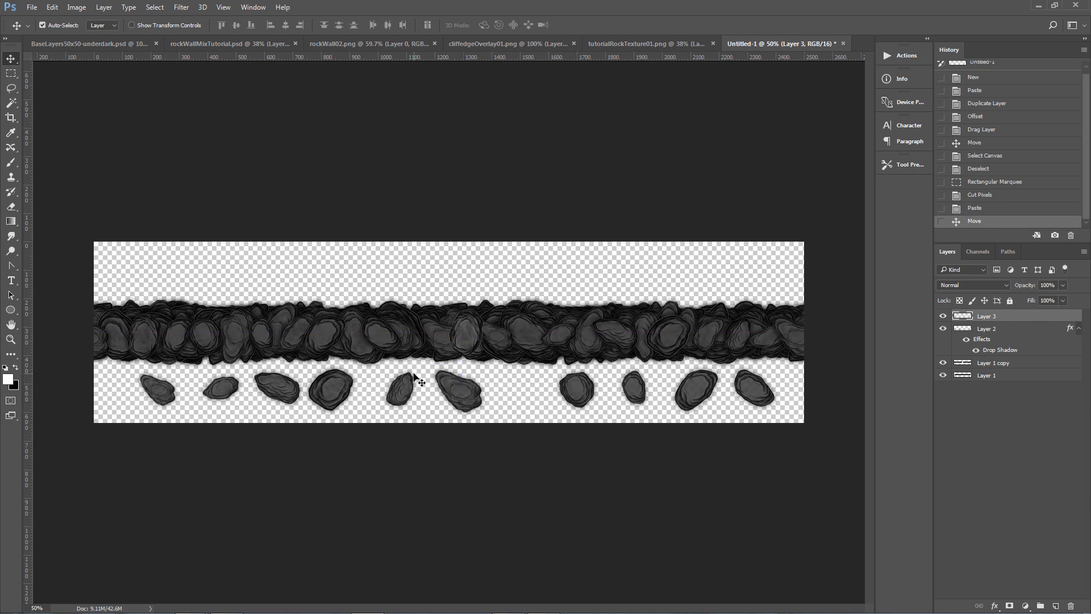
Select the stone left of the gap and cut and paste it from Layer 2 onto a new layer.
{"action": "key", "text": "ctrl+j"}
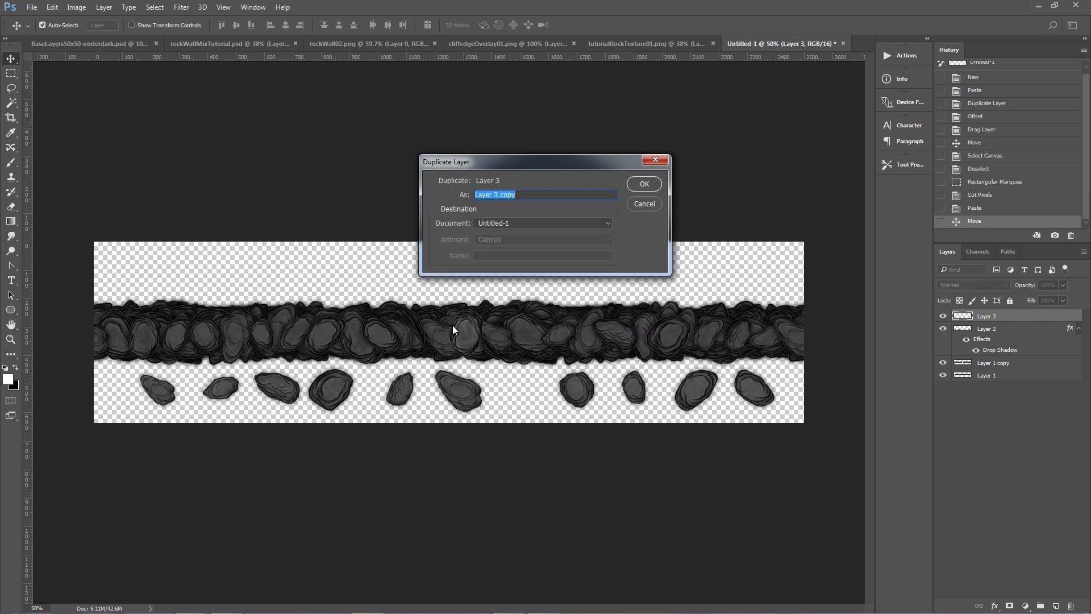
{"action": "left_click", "coordinate": [643, 203]}
{"action": "key", "text": "m"}
{"action": "left_click_drag", "start_coordinate": [380, 359], "coordinate": [422, 422]}
{"action": "key", "text": "ctrl+x"}
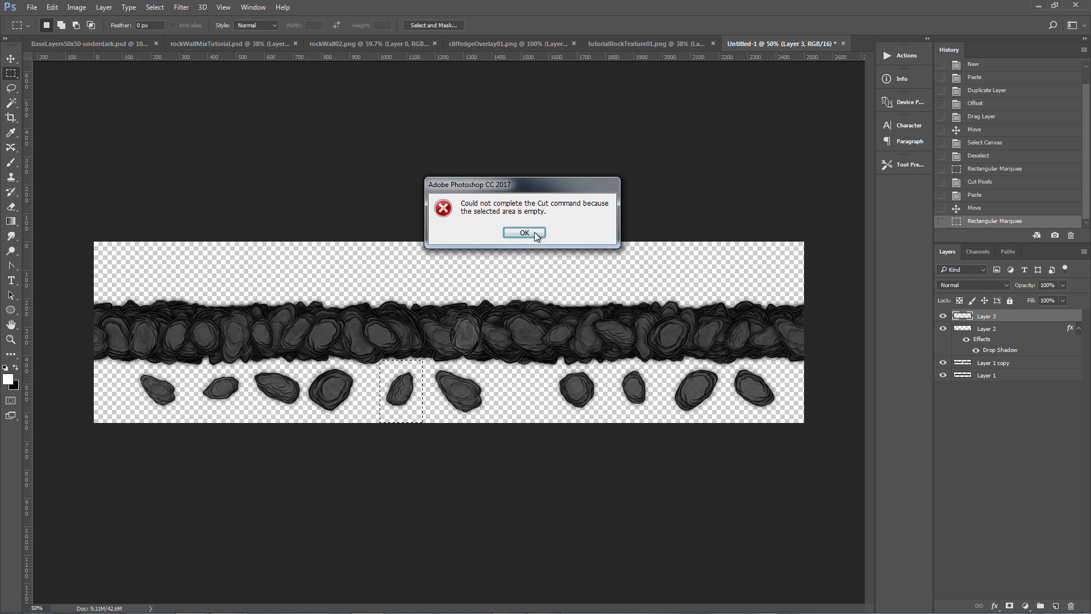
{"action": "left_click", "coordinate": [524, 233]}
{"action": "left_click", "coordinate": [972, 331]}
{"action": "key", "text": "ctrl+x"}
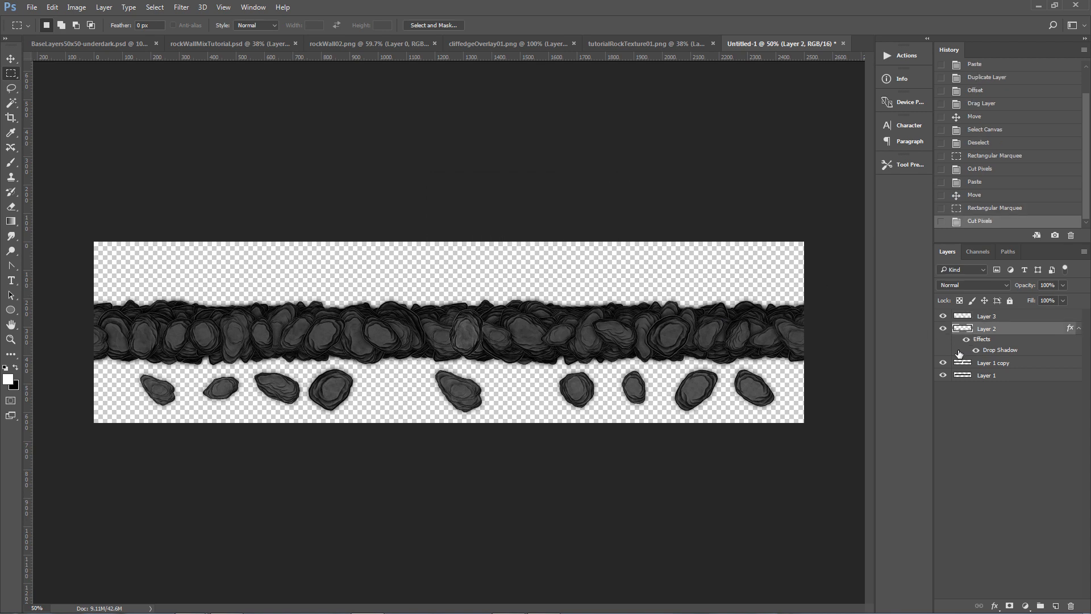
{"action": "key", "text": "ctrl+v"}
Move the pasted stone up into the band and rotate it slightly with Free Transform.
{"action": "left_click_drag", "start_coordinate": [472, 343], "coordinate": [464, 299]}
{"action": "key", "text": "ctrl+t"}
{"action": "left_click_drag", "start_coordinate": [415, 337], "coordinate": [412, 336]}
{"action": "left_click_drag", "start_coordinate": [481, 288], "coordinate": [495, 327]}
{"action": "key", "text": "Return"}
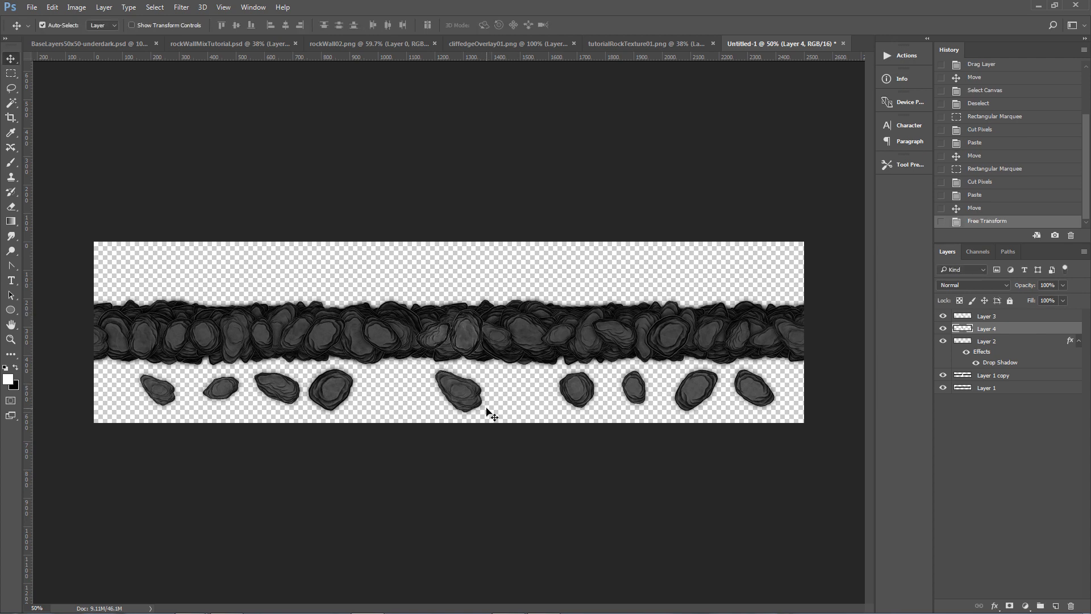
Hide Layer 2 and merge the rotated stone's layer into Layer 3.
{"action": "left_click", "coordinate": [943, 342]}
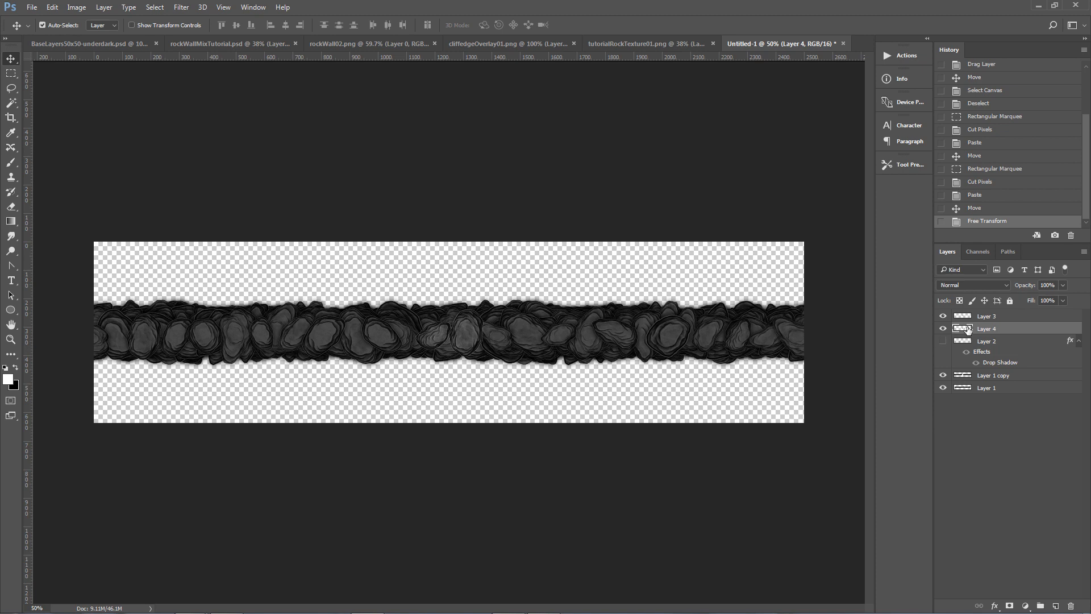
{"action": "left_click", "coordinate": [976, 317], "text": "shift"}
{"action": "key", "text": "ctrl+e"}
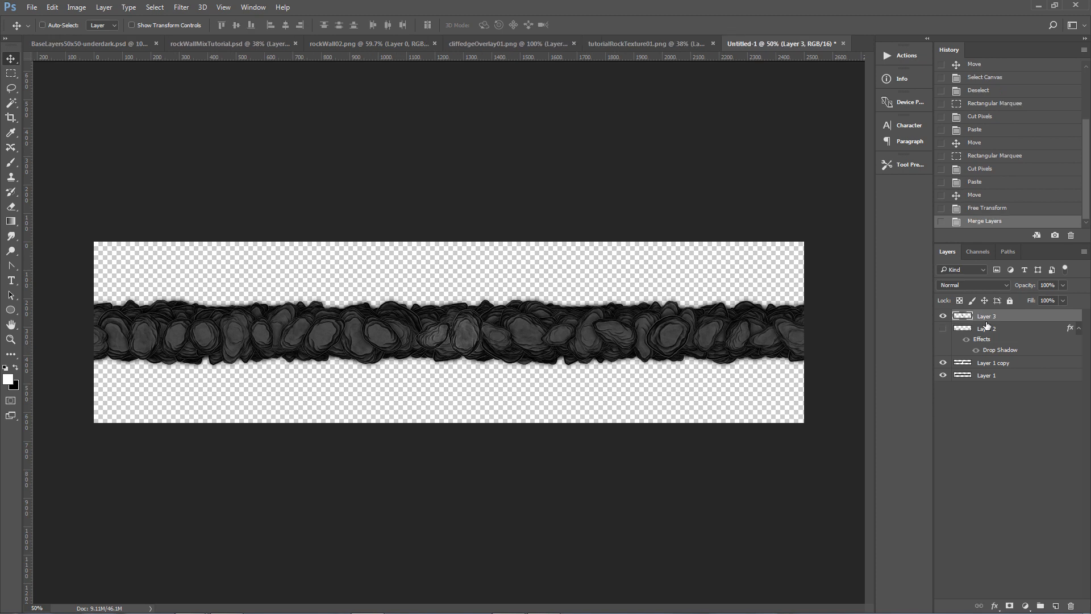
Paste the copied drop shadow layer style onto Layer 3 and nudge the layer slightly.
{"action": "right_click", "coordinate": [991, 319]}
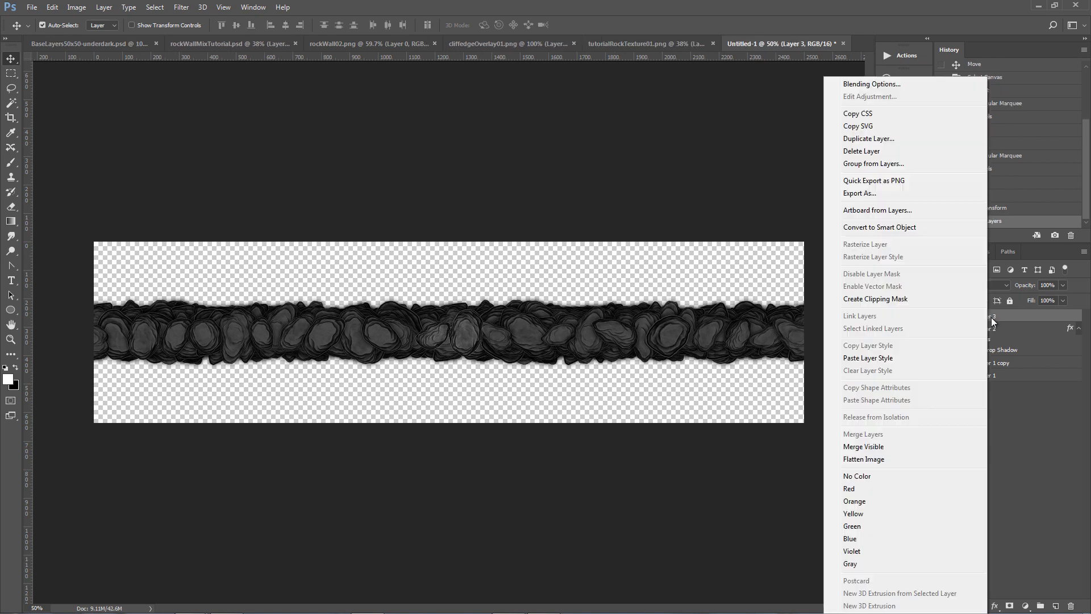
{"action": "left_click", "coordinate": [886, 358]}
{"action": "left_click_drag", "start_coordinate": [467, 335], "coordinate": [464, 332]}
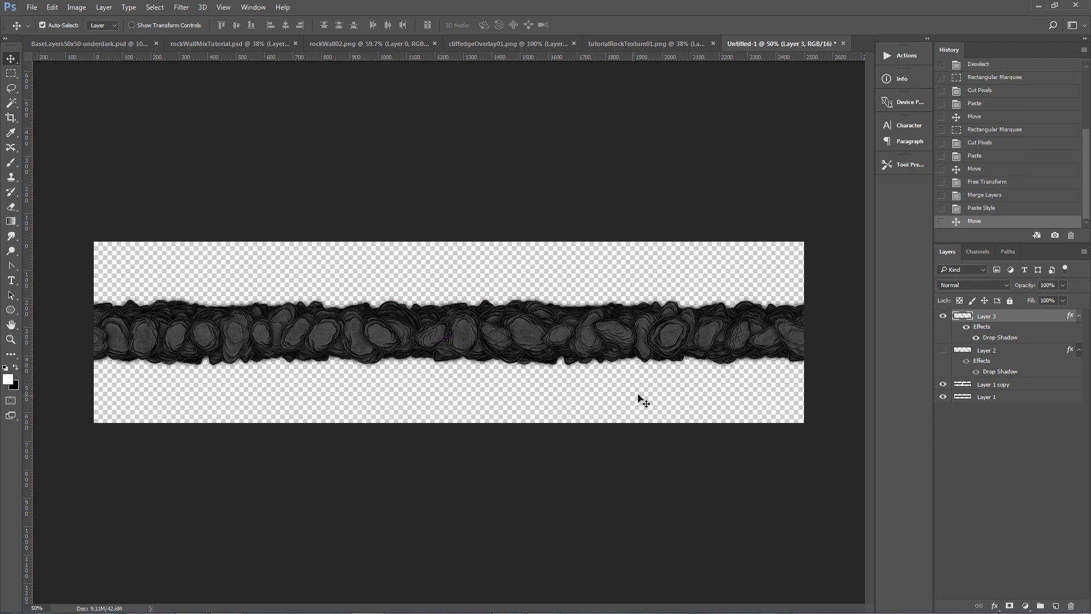
Duplicate Layer 3, Layer 2, Layer 1 copy and Layer 1, then merge the duplicates into one layer.
{"action": "left_click", "coordinate": [977, 398], "text": "shift"}
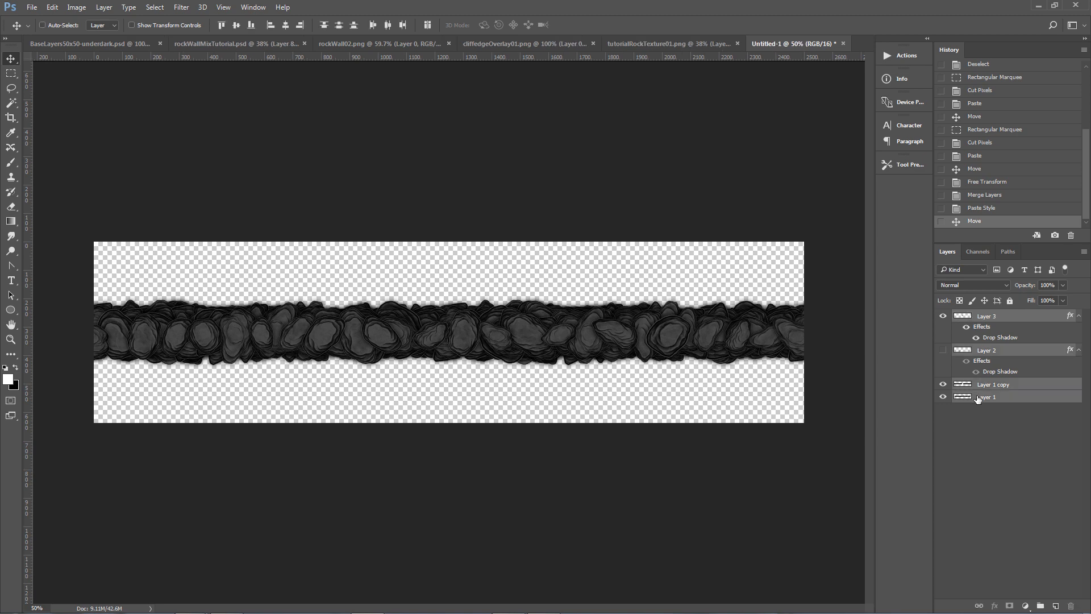
{"action": "right_click", "coordinate": [980, 396]}
{"action": "left_click", "coordinate": [1005, 449]}
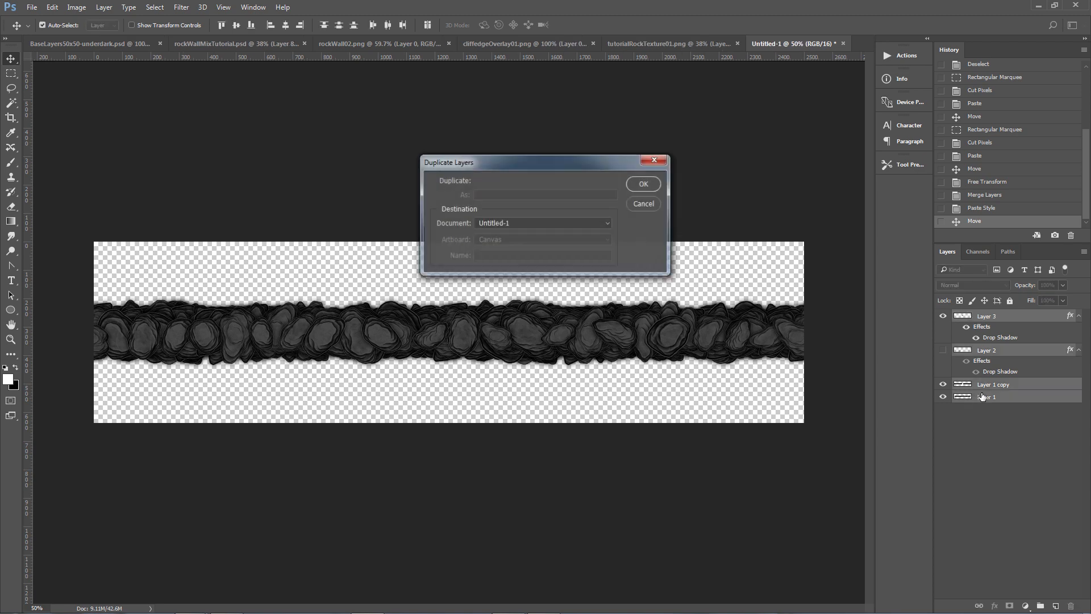
{"action": "left_click", "coordinate": [645, 186]}
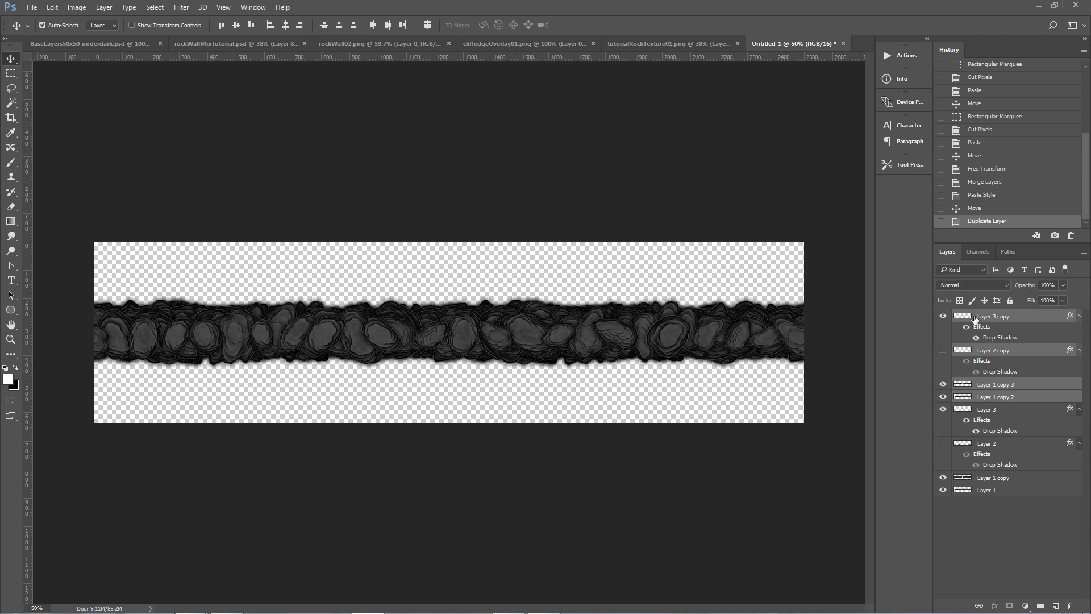
{"action": "right_click", "coordinate": [974, 319]}
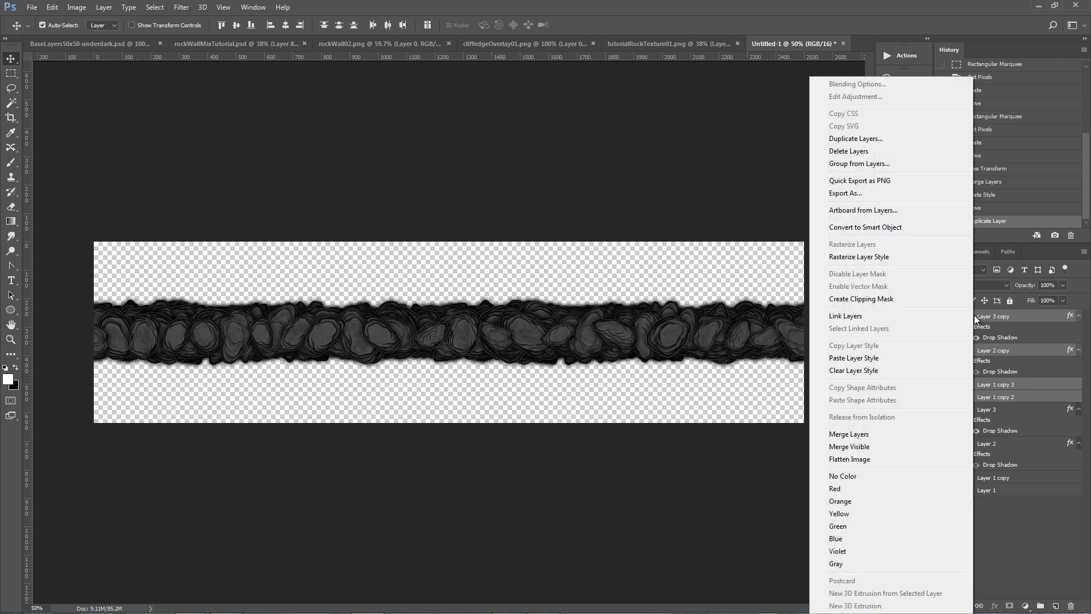
{"action": "left_click", "coordinate": [868, 433]}
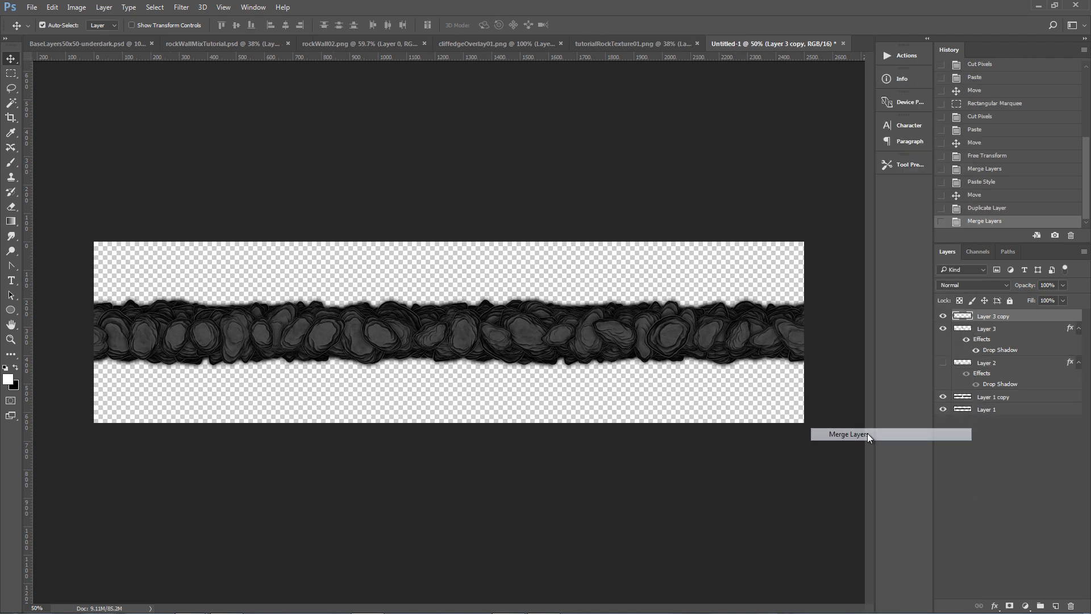
Group the original layers and hide the group, leaving only the merged copy visible.
{"action": "left_click", "coordinate": [973, 334]}
{"action": "left_click", "coordinate": [980, 409], "text": "shift"}
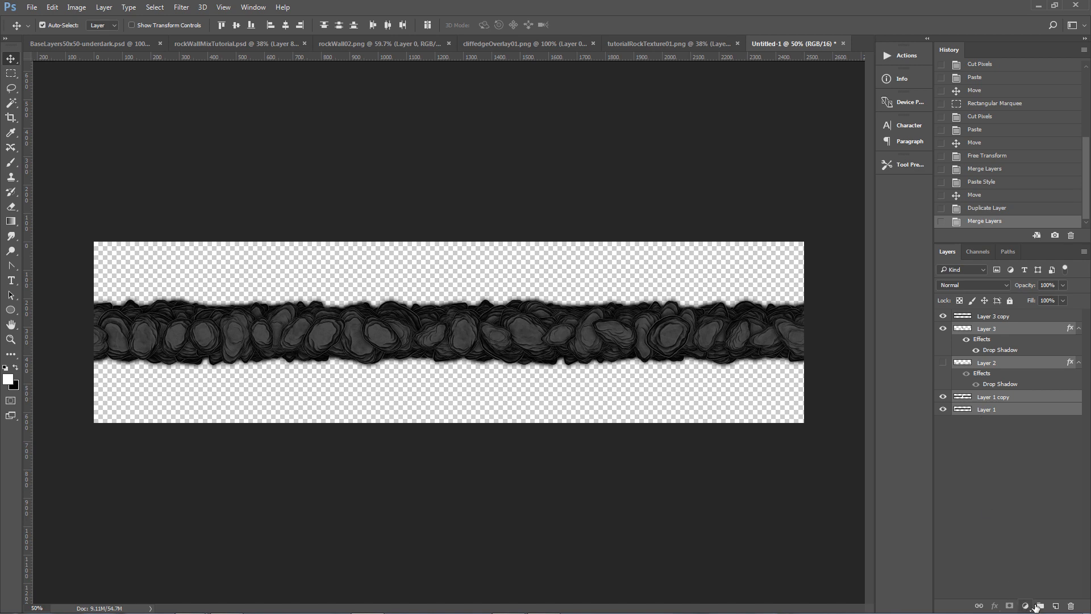
{"action": "left_click", "coordinate": [1039, 606]}
{"action": "left_click", "coordinate": [943, 330]}
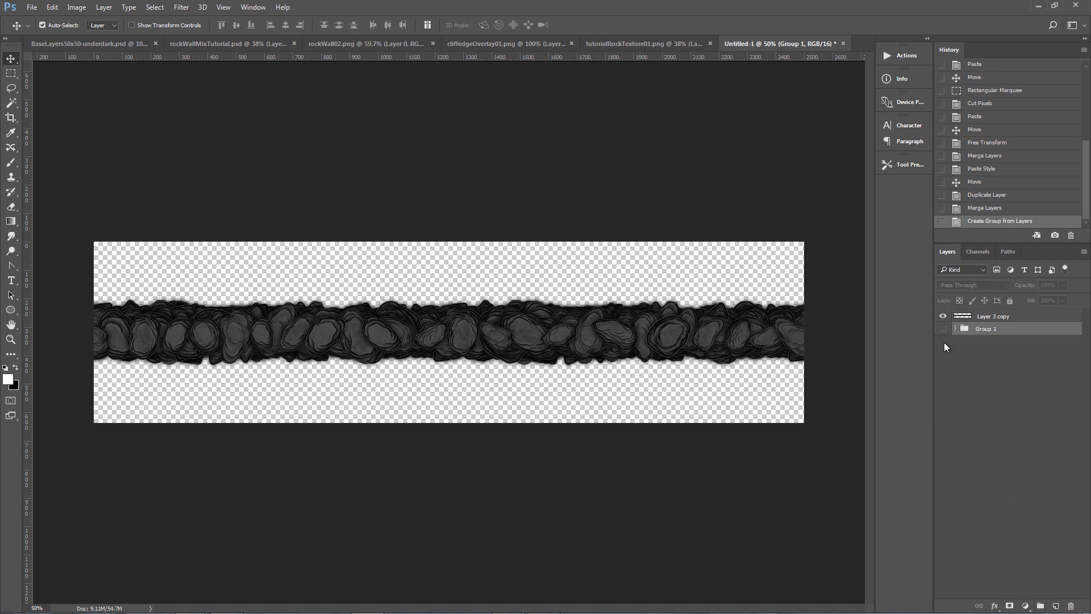
{"action": "left_click", "coordinate": [943, 318]}
{"action": "left_click", "coordinate": [942, 318]}
{"action": "left_click", "coordinate": [189, 8]}
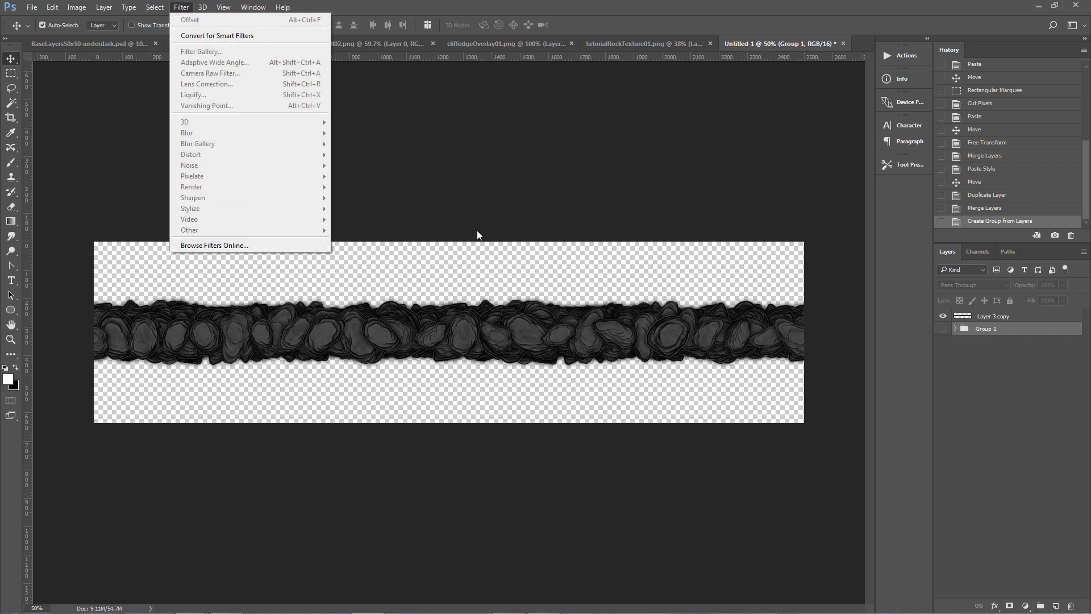
{"action": "left_click", "coordinate": [985, 319]}
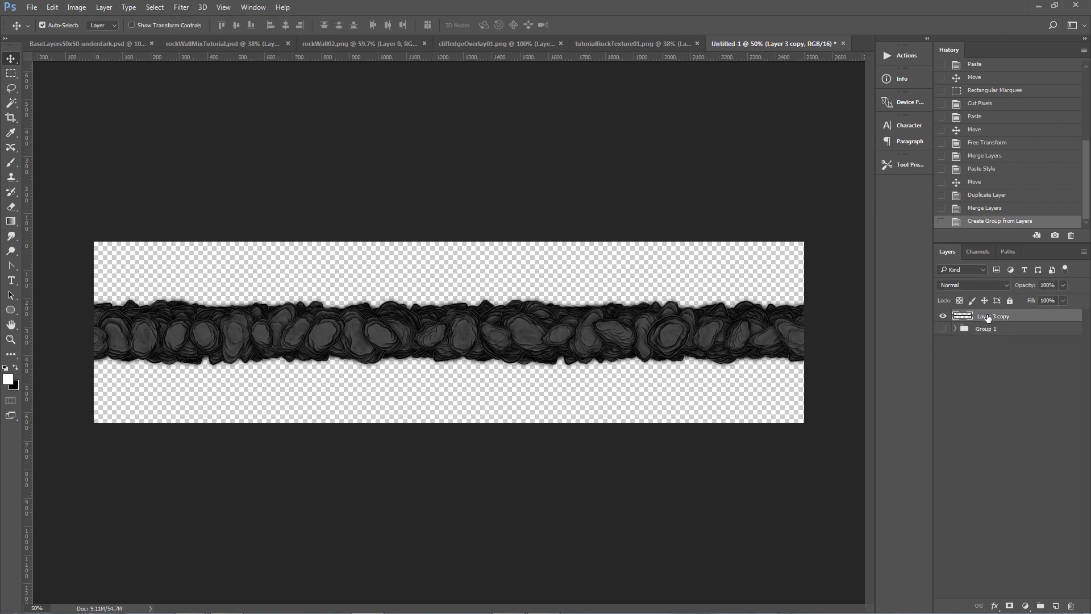
{"action": "left_click", "coordinate": [182, 8]}
{"action": "mouse_move", "coordinate": [223, 233]}
{"action": "left_click", "coordinate": [356, 285]}
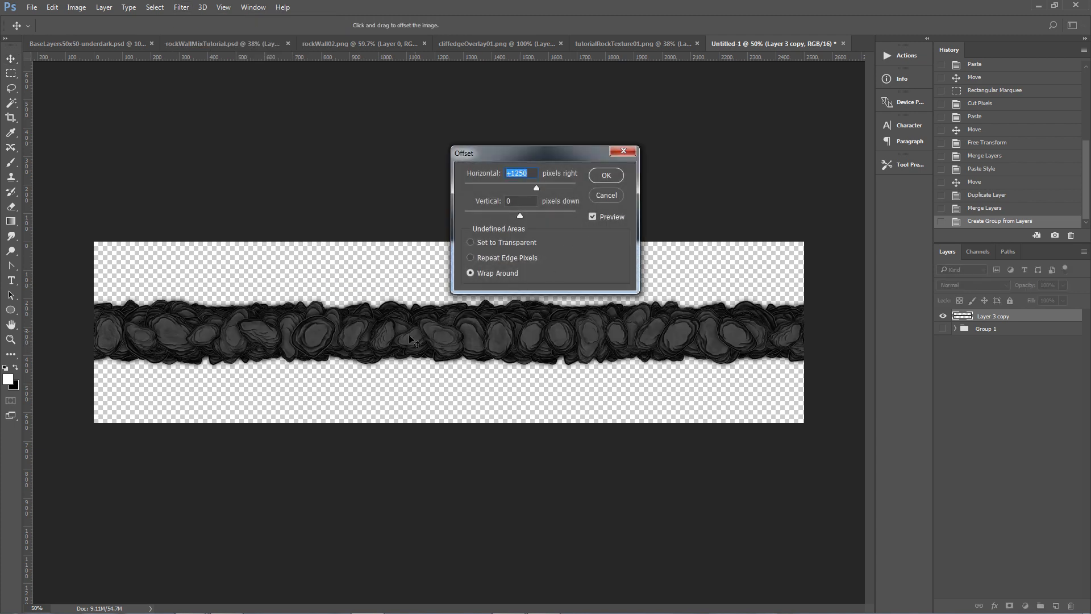
{"action": "left_click", "coordinate": [607, 195]}
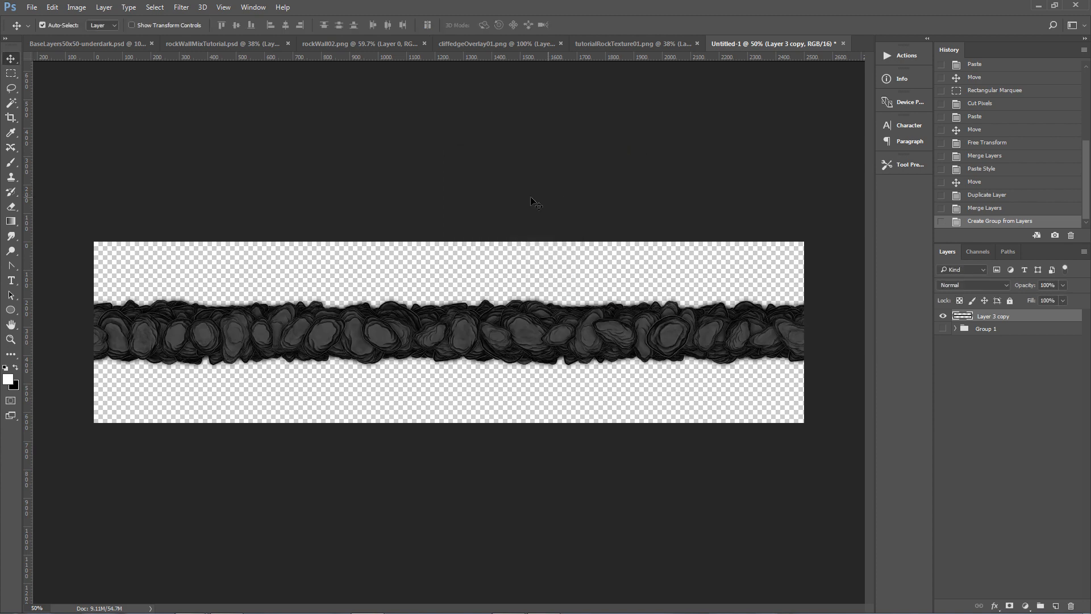
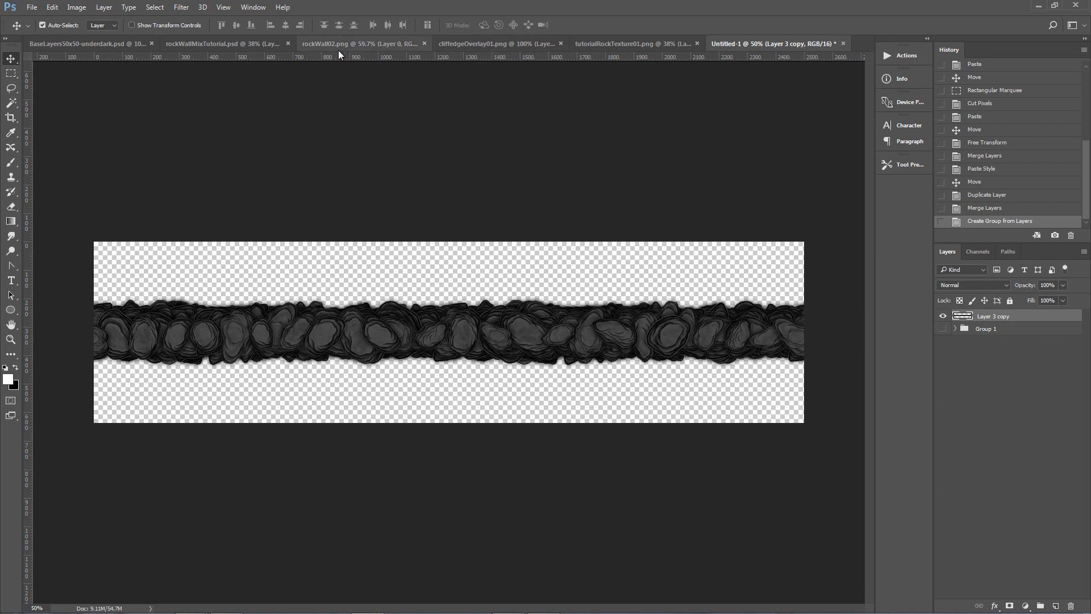
Select the whole canvas of Untitled-1 and apply Brightness/Contrast with brightness 150 and contrast 83 to the merged stone strip.
{"action": "left_click", "coordinate": [370, 48]}
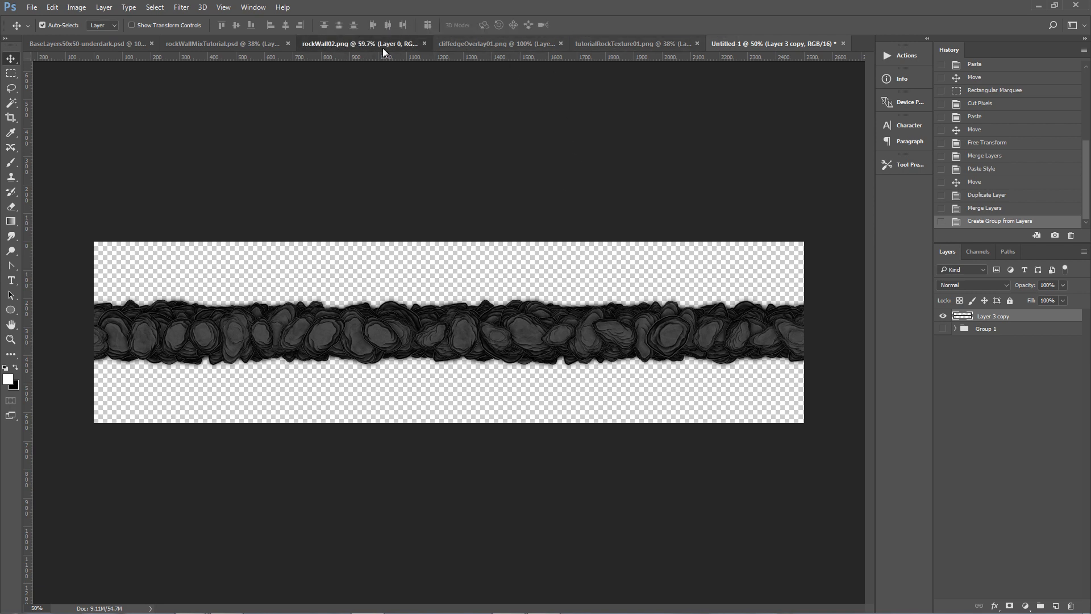
{"action": "left_click", "coordinate": [768, 43]}
{"action": "key", "text": "ctrl+a"}
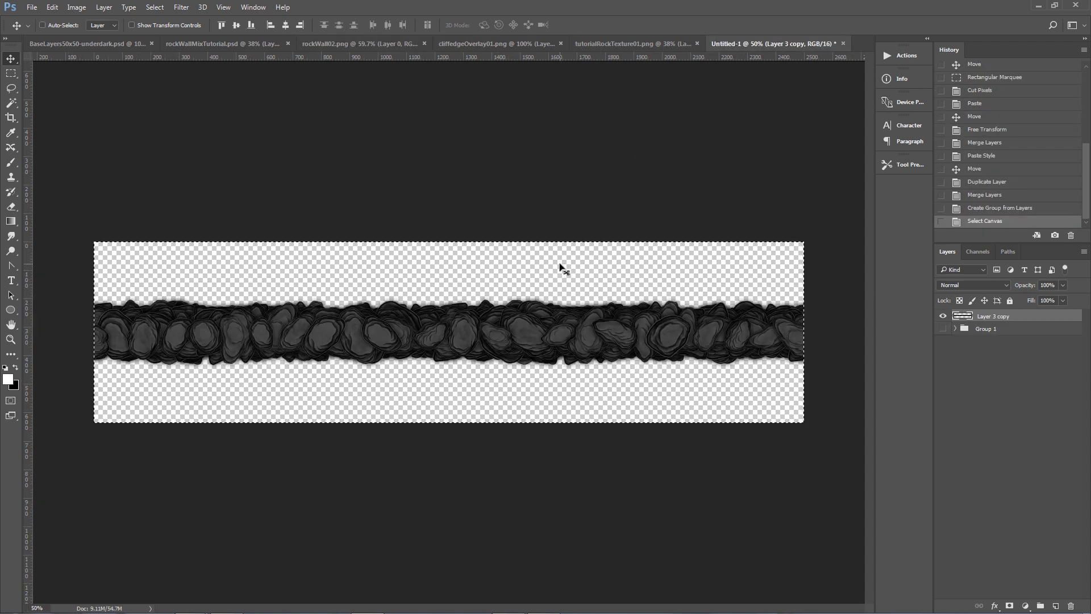
{"action": "left_click", "coordinate": [76, 6]}
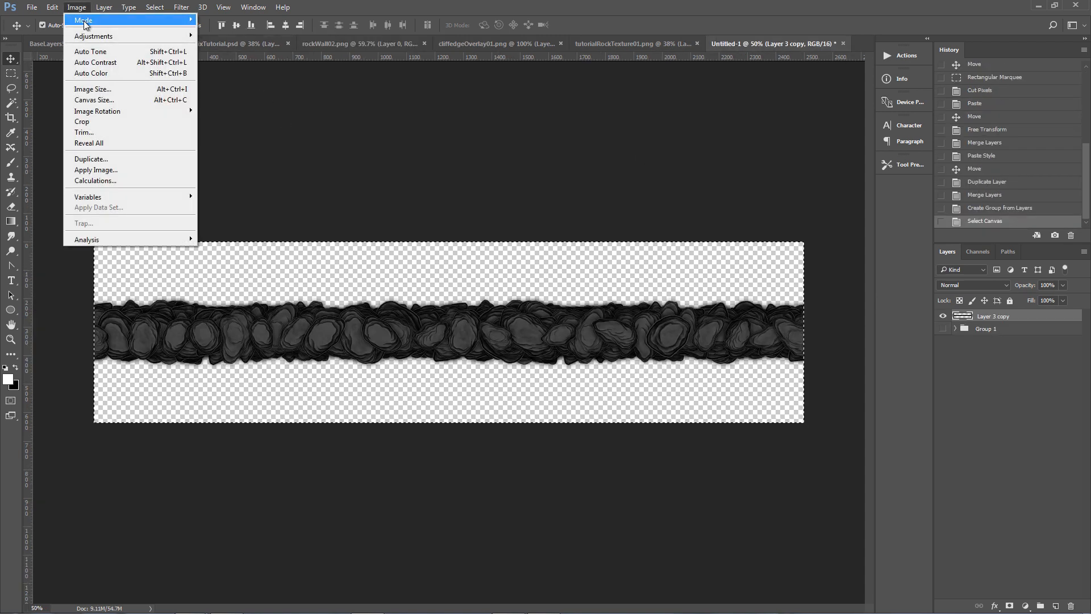
{"action": "mouse_move", "coordinate": [91, 37]}
{"action": "left_click", "coordinate": [239, 35]}
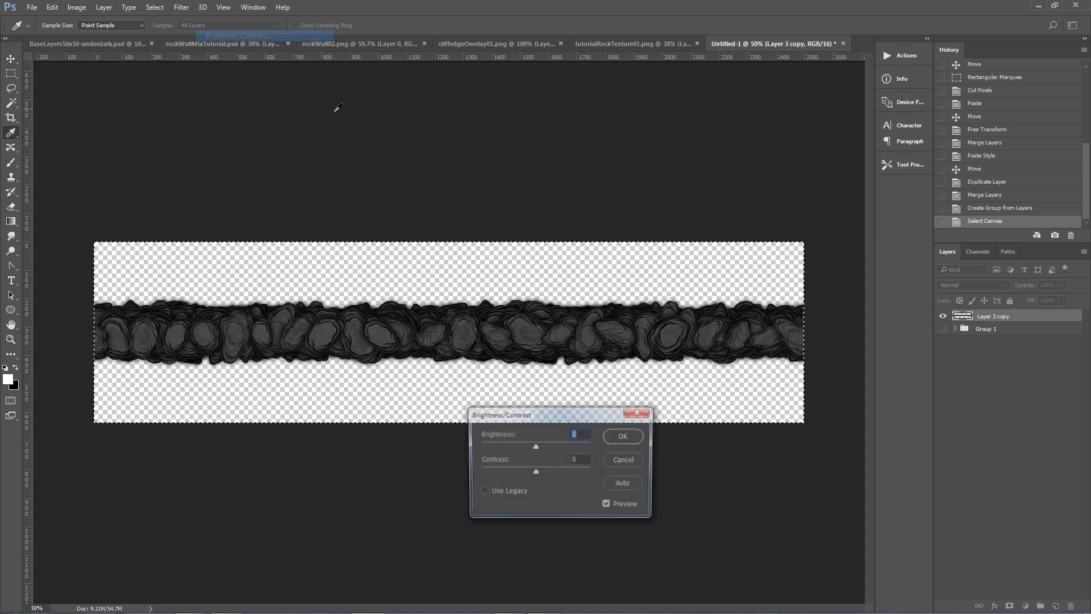
{"action": "left_click_drag", "start_coordinate": [534, 446], "coordinate": [588, 444]}
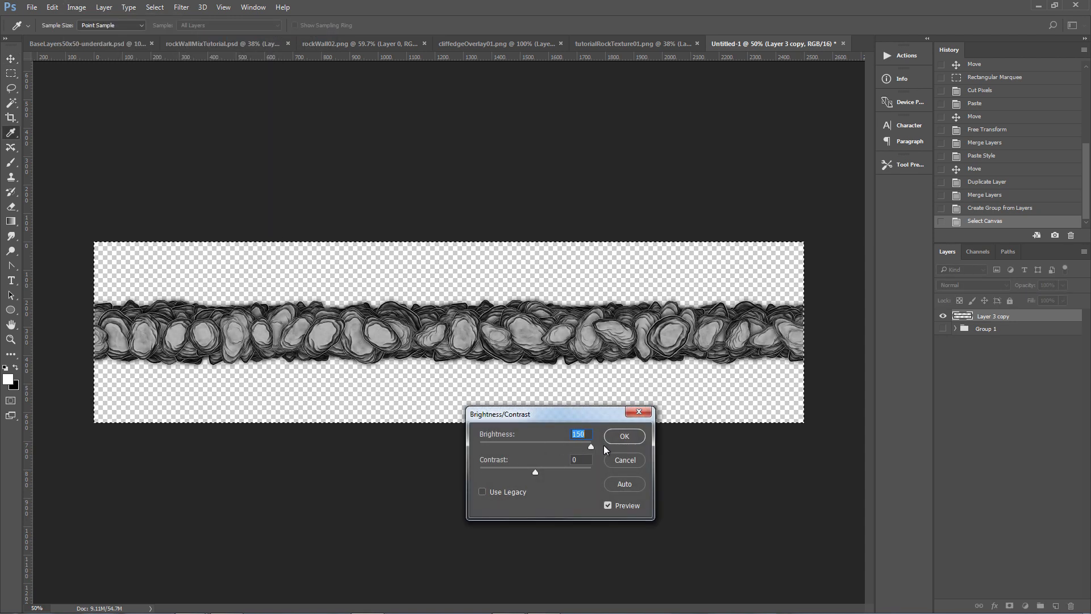
{"action": "left_click_drag", "start_coordinate": [537, 475], "coordinate": [567, 473]}
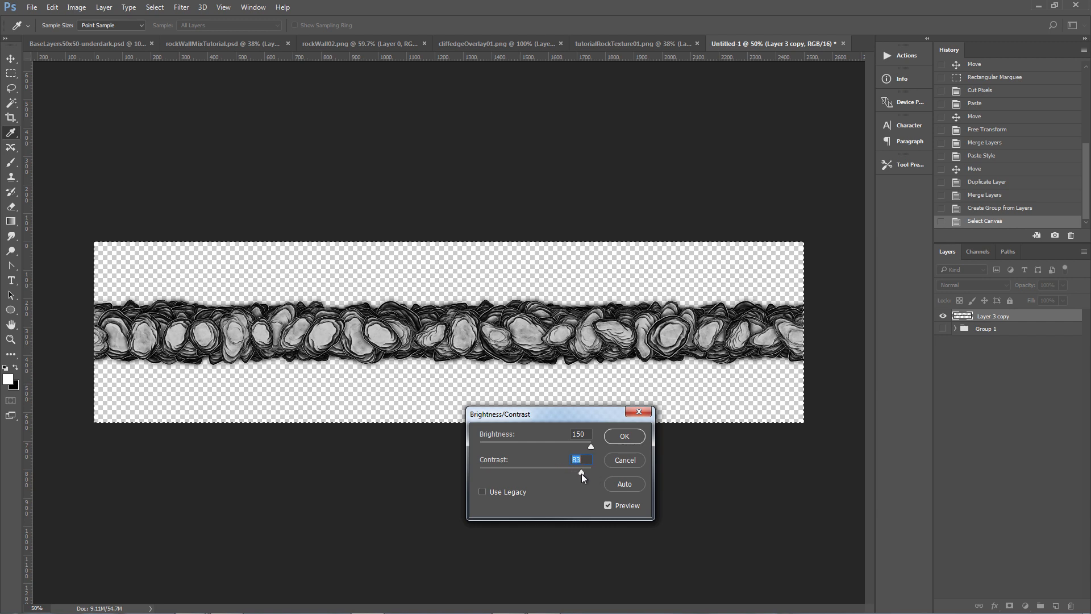
{"action": "left_click", "coordinate": [625, 436]}
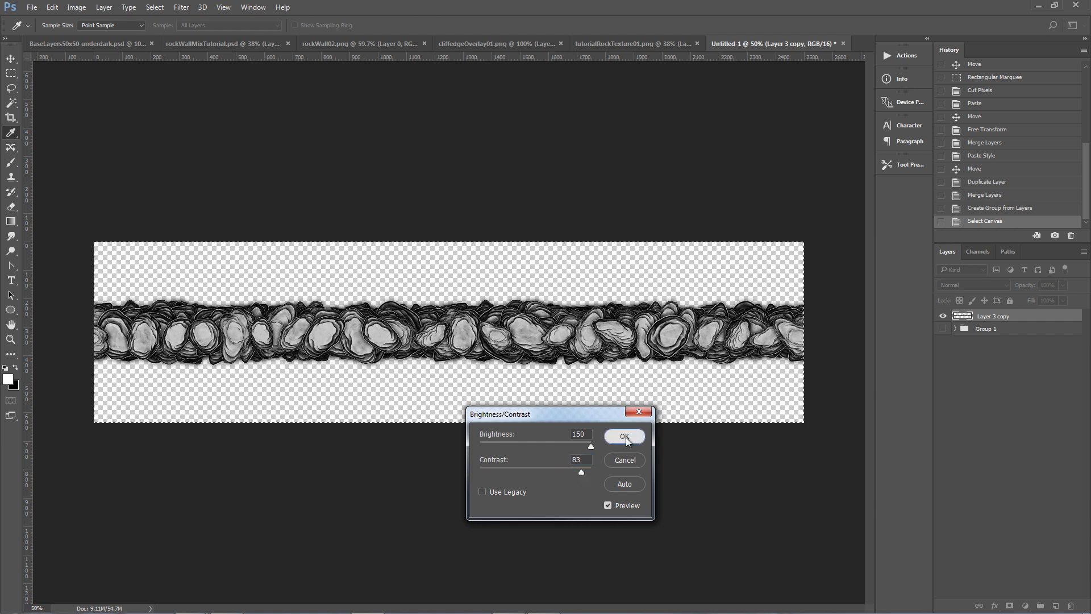
Apply Brightness/Contrast again to the stone strip with brightness 96 and contrast left near zero.
{"action": "left_click", "coordinate": [76, 7]}
{"action": "mouse_move", "coordinate": [189, 37]}
{"action": "left_click", "coordinate": [238, 35]}
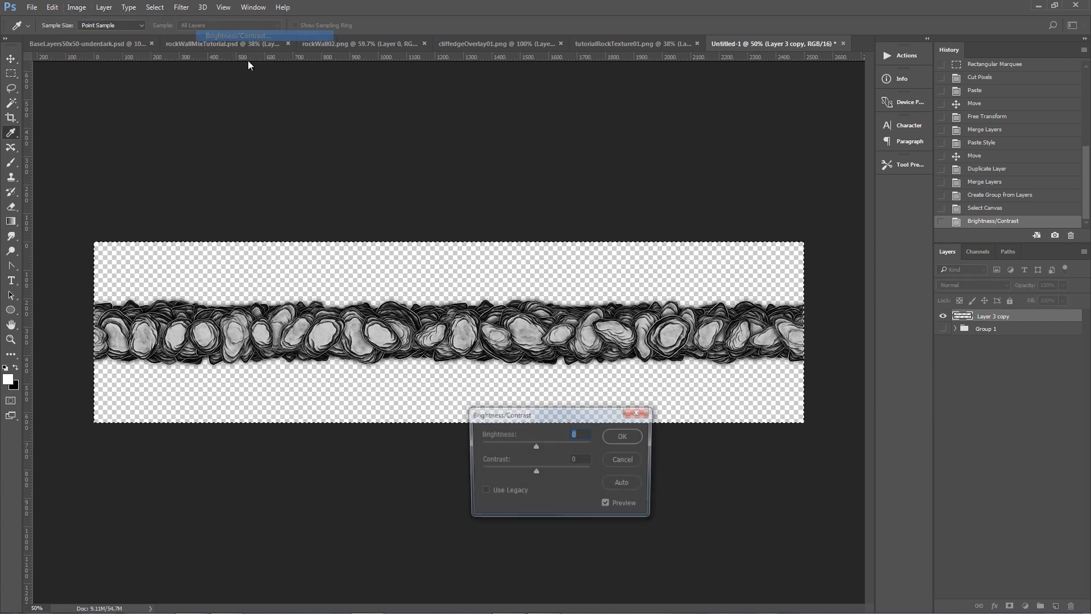
{"action": "left_click_drag", "start_coordinate": [534, 446], "coordinate": [564, 447]}
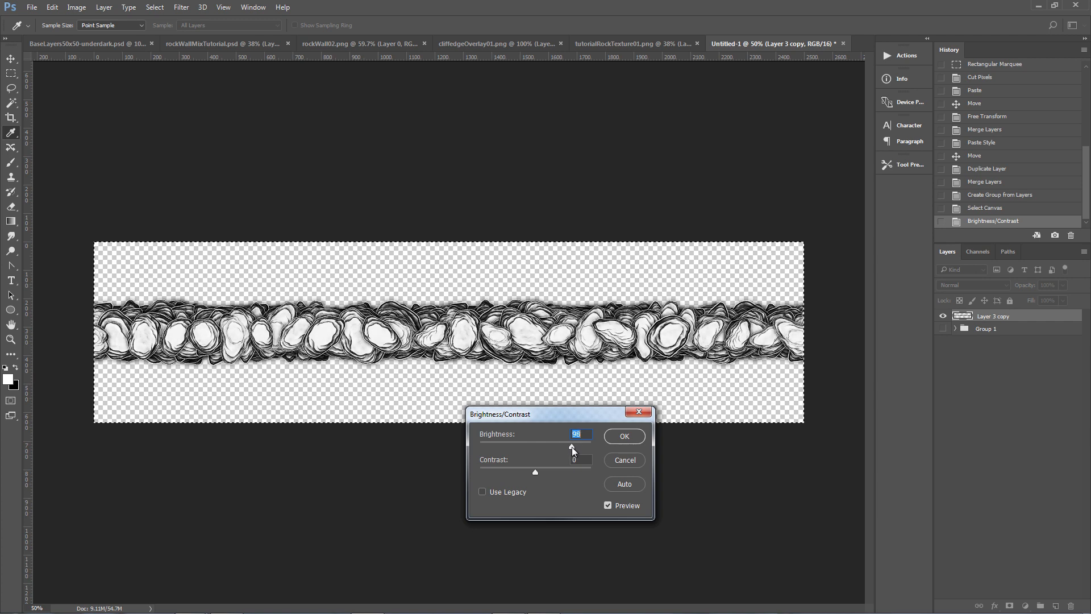
{"action": "left_click_drag", "start_coordinate": [574, 447], "coordinate": [589, 475]}
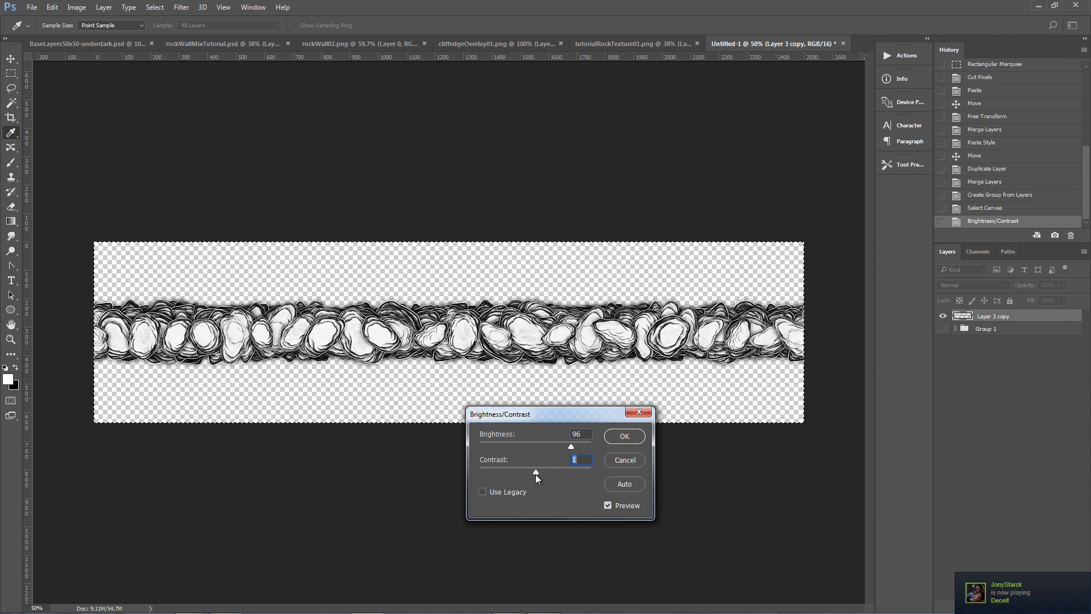
{"action": "left_click_drag", "start_coordinate": [534, 474], "coordinate": [537, 473]}
{"action": "left_click", "coordinate": [624, 436]}
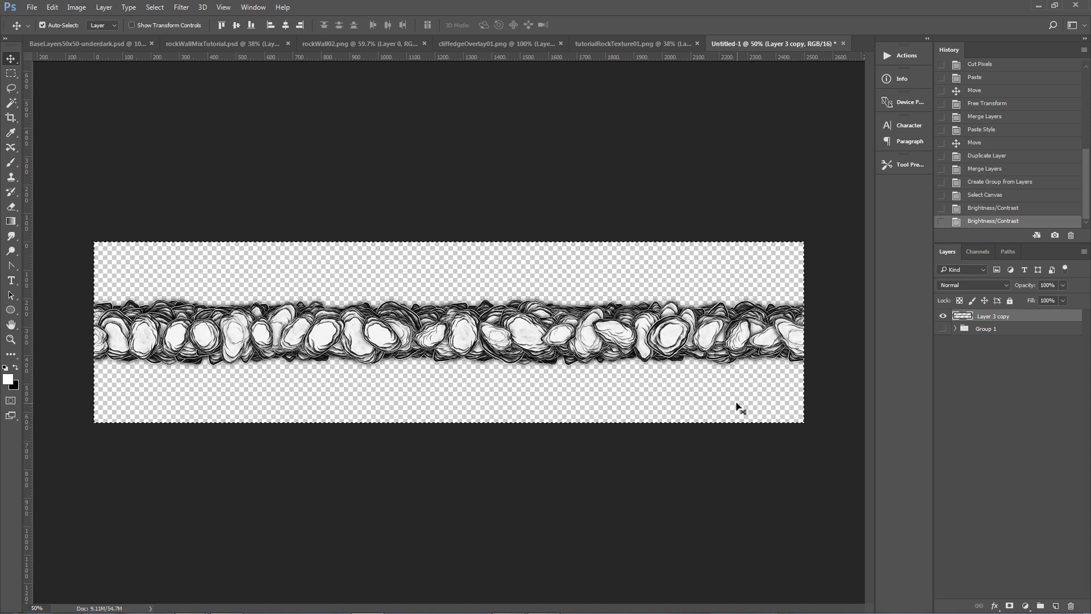
Add a layer mask to Layer 3 copy, paste the stone image into the mask and invert it.
{"action": "key", "text": "ctrl+a"}
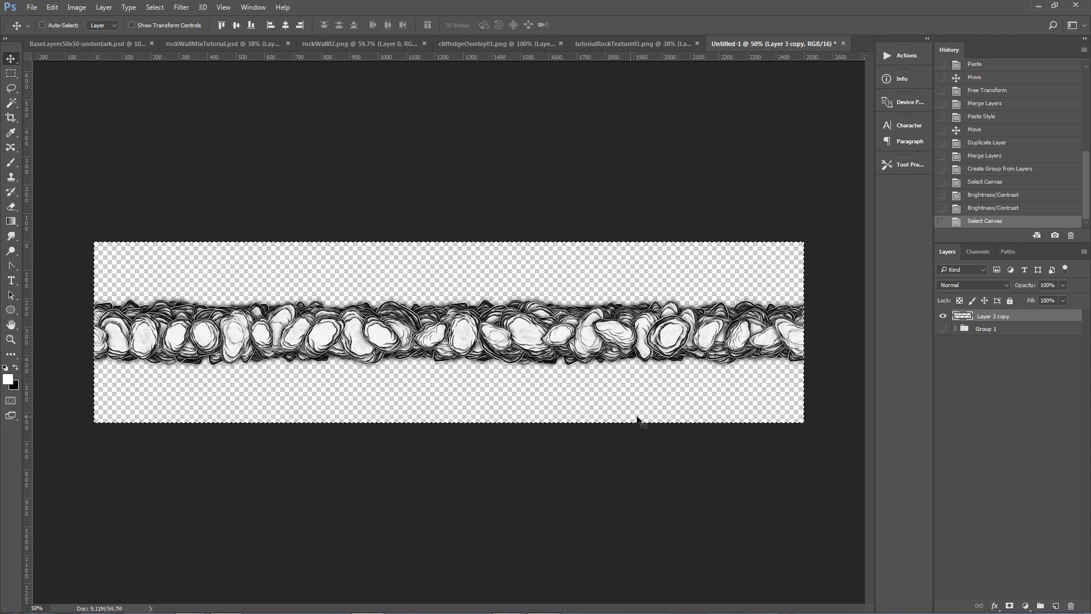
{"action": "left_click", "coordinate": [1009, 606]}
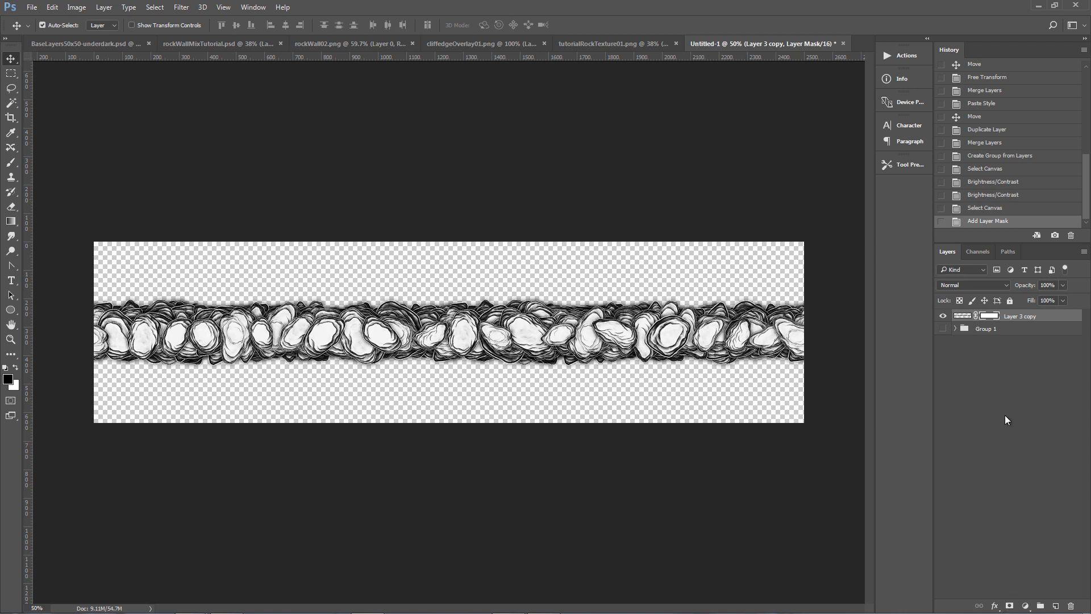
{"action": "left_click", "coordinate": [978, 252]}
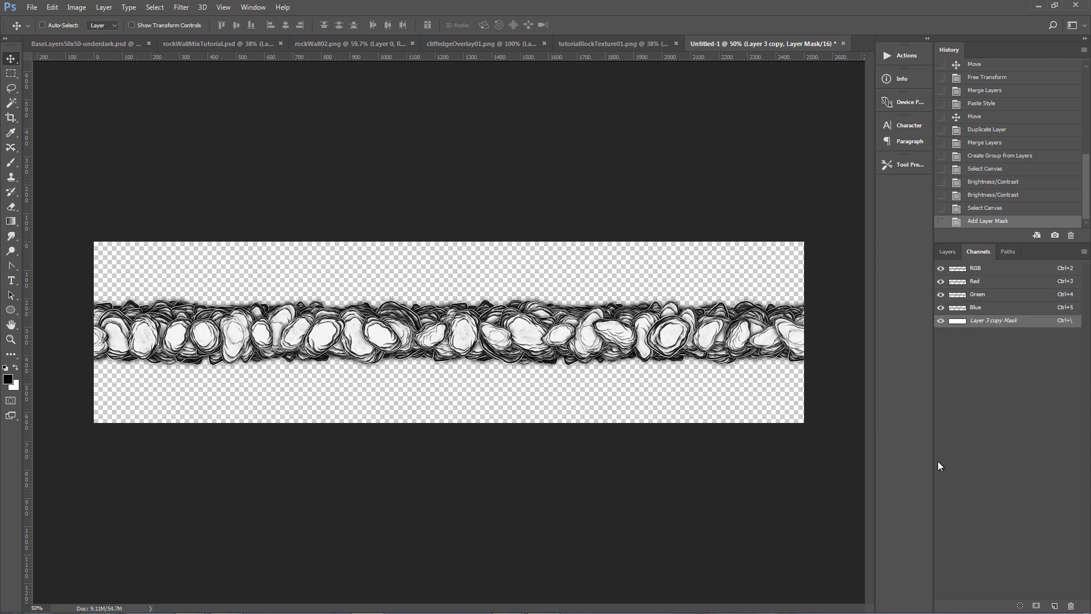
{"action": "key", "text": "ctrl+v"}
{"action": "key", "text": "ctrl+i"}
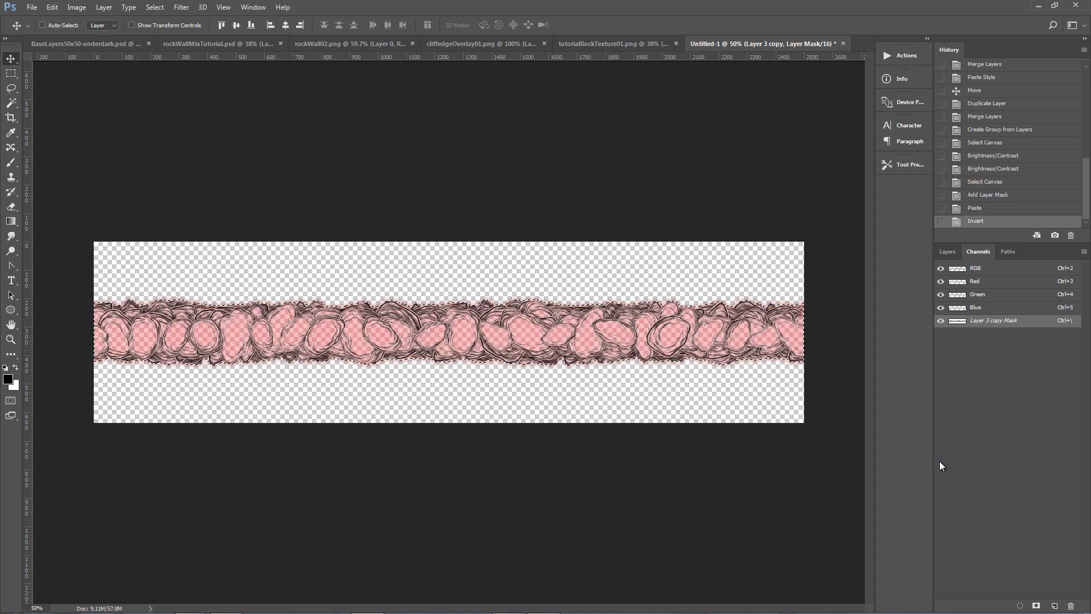
{"action": "left_click", "coordinate": [947, 252]}
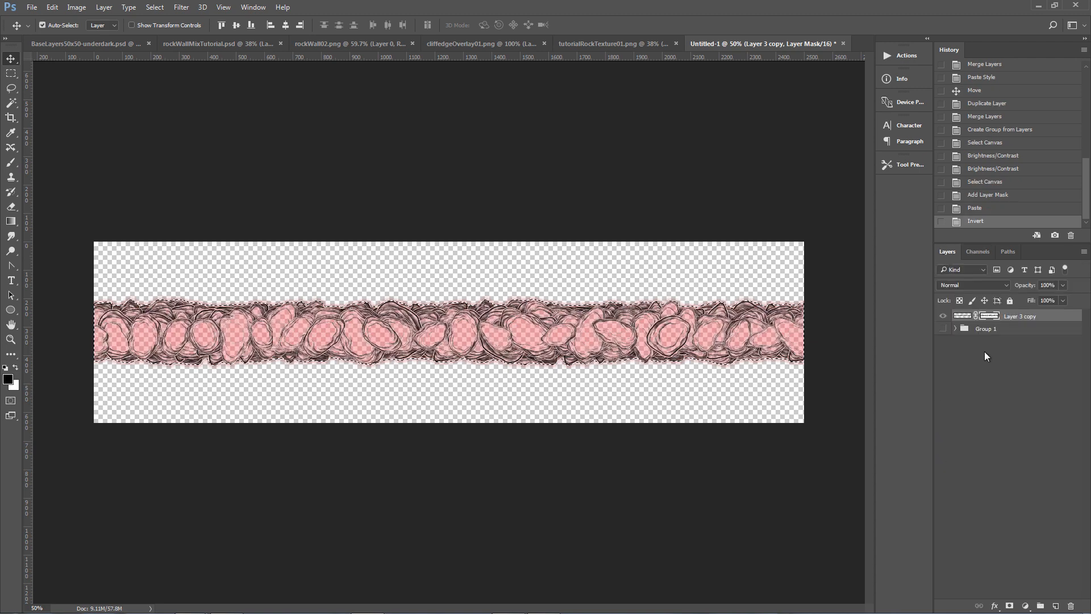
Add a new empty layer above Layer 3 copy and clear the selection.
{"action": "left_click", "coordinate": [1055, 606]}
{"action": "key", "text": "ctrl+d"}
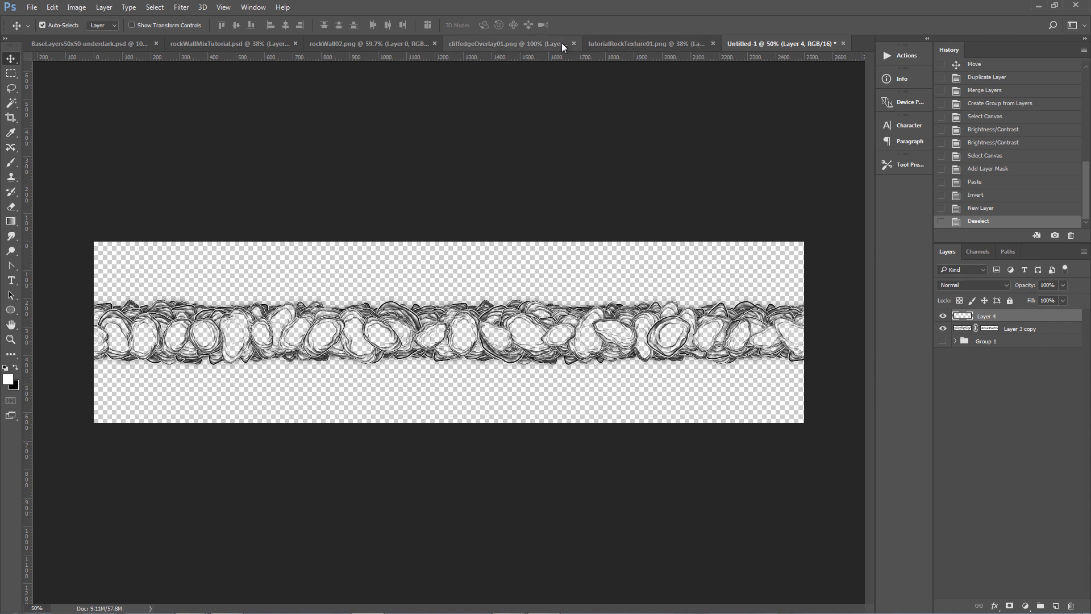
{"action": "left_click", "coordinate": [346, 43]}
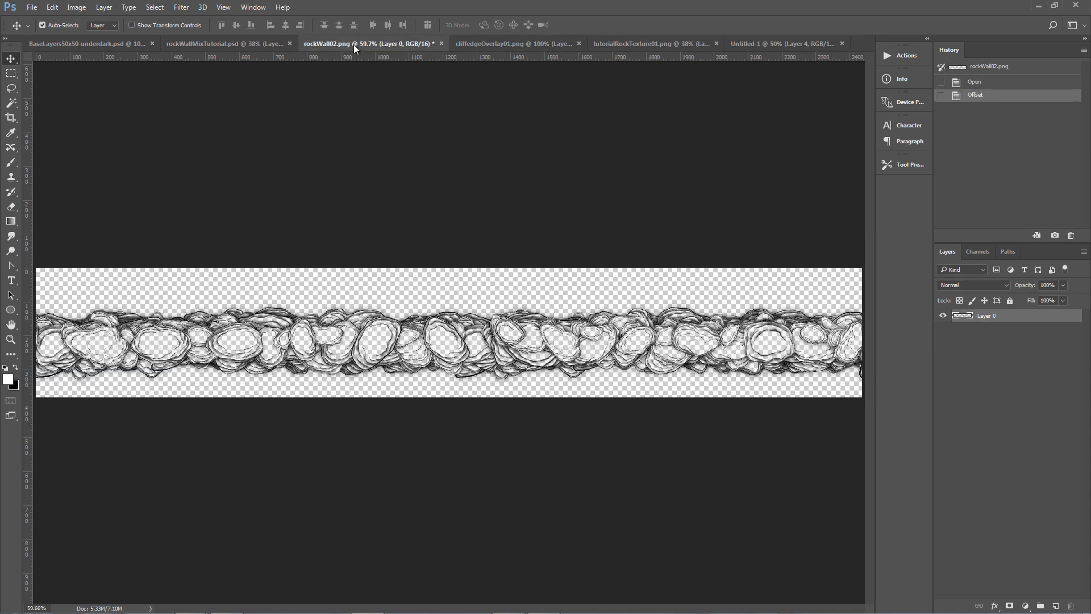
{"action": "left_click", "coordinate": [766, 41]}
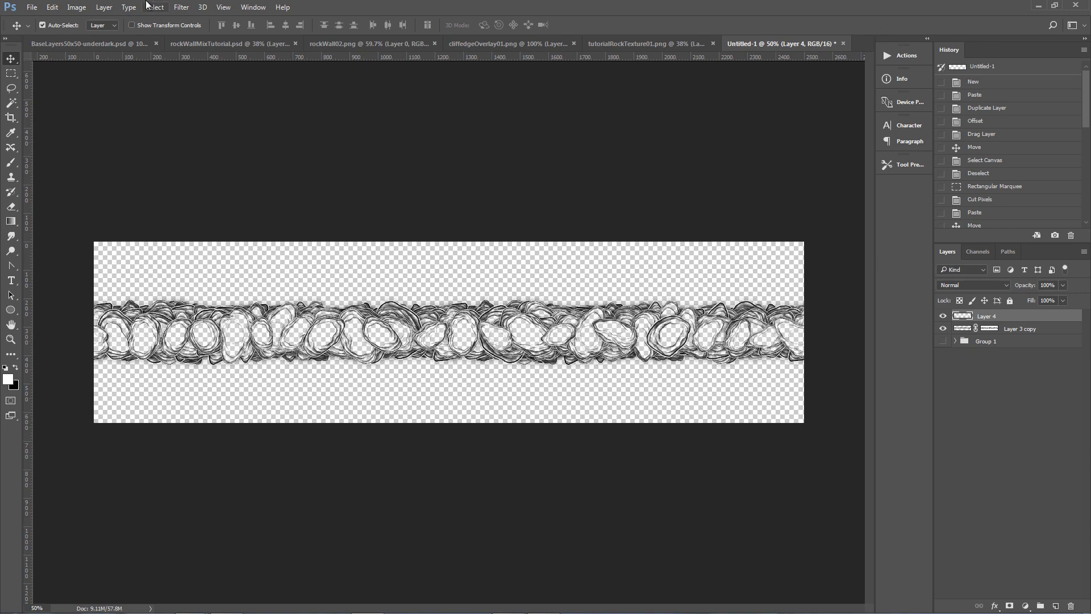
Save the document in the rocks folder as overlaySourceTutorial.psd.
{"action": "left_click", "coordinate": [34, 9]}
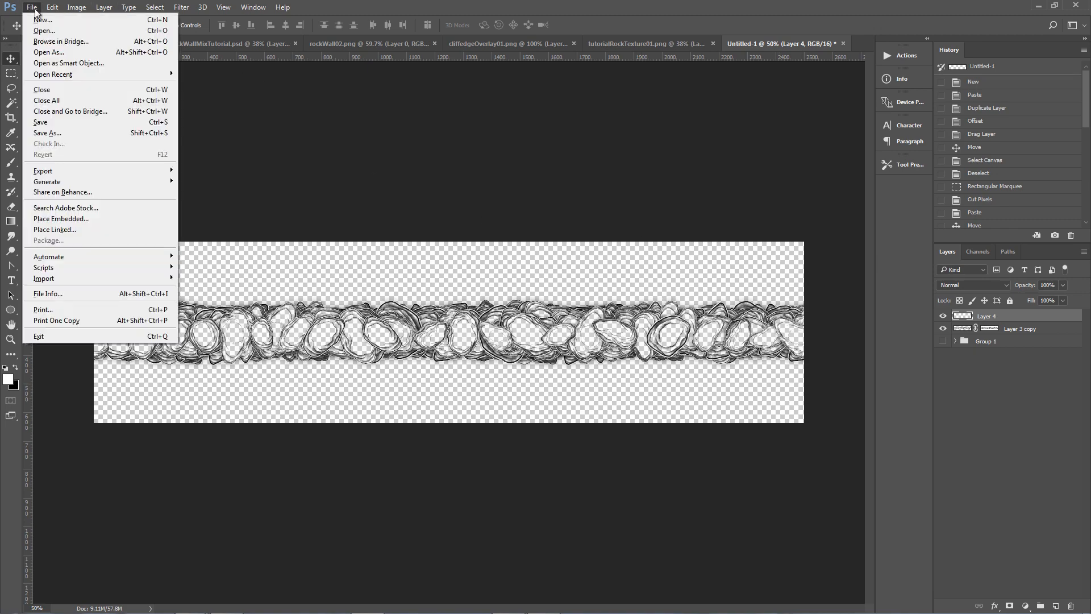
{"action": "left_click", "coordinate": [66, 121]}
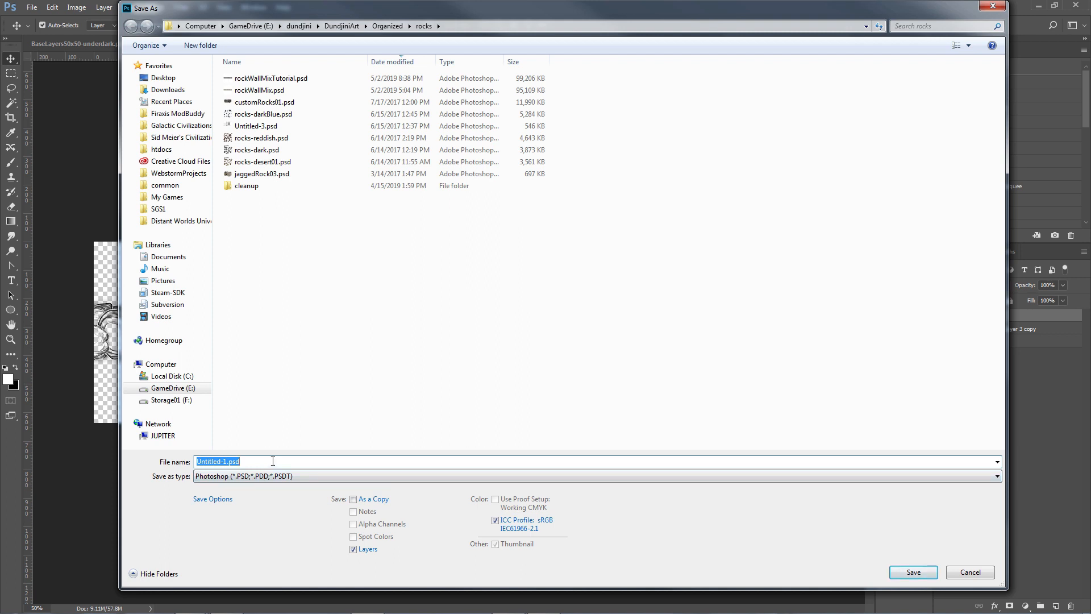
{"action": "type", "text": "overlaySourceTutorial"}
{"action": "key", "text": "Return"}
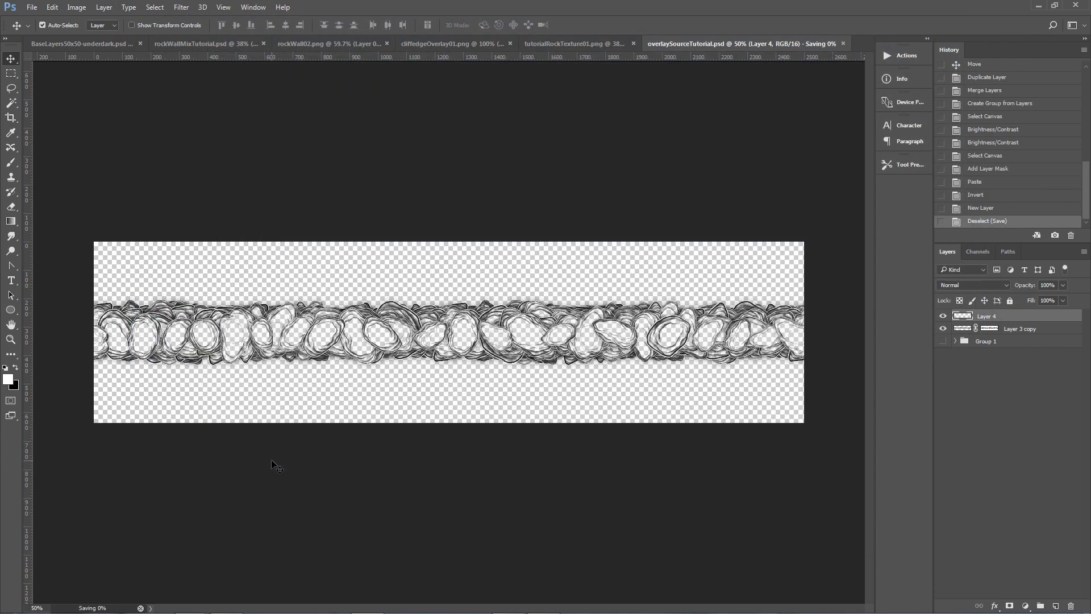
Save a copy of the document as overlaySourceTutorial.png in PNG format.
{"action": "key", "text": "ctrl+shift+s"}
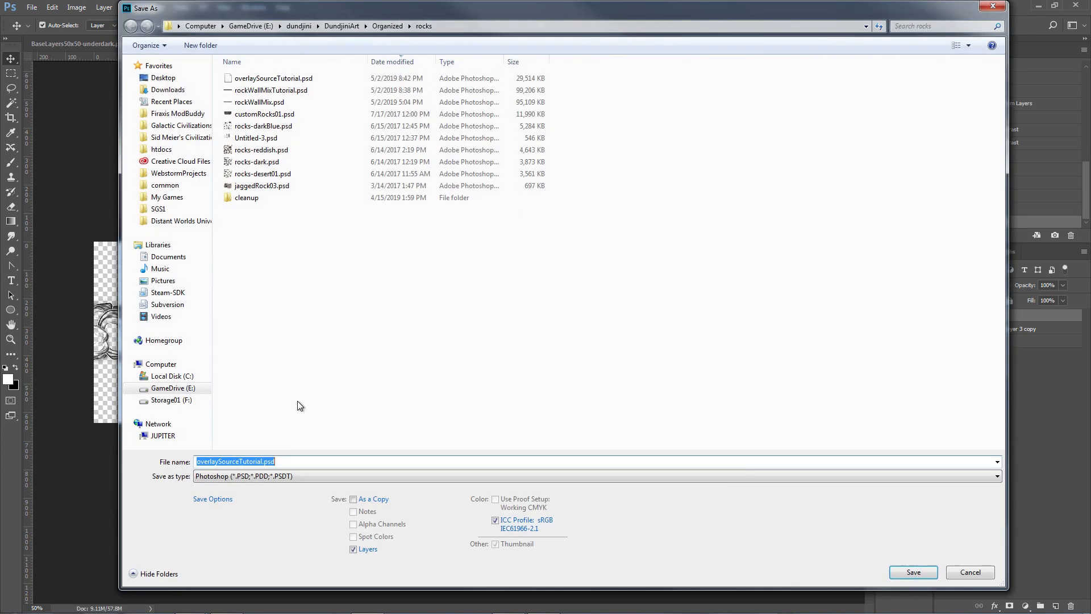
{"action": "left_click", "coordinate": [275, 476]}
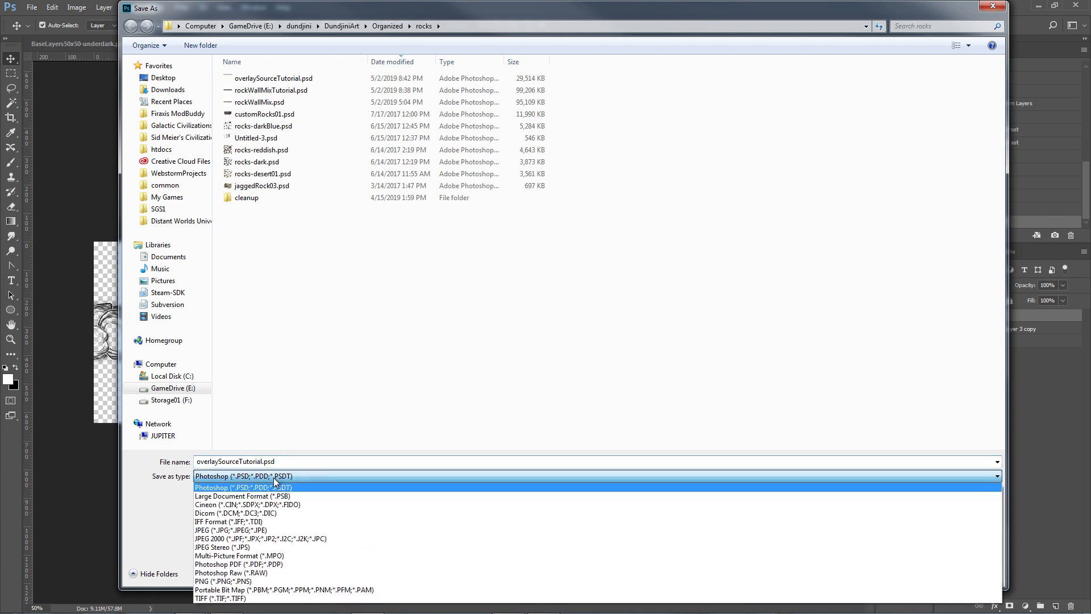
{"action": "left_click", "coordinate": [260, 584]}
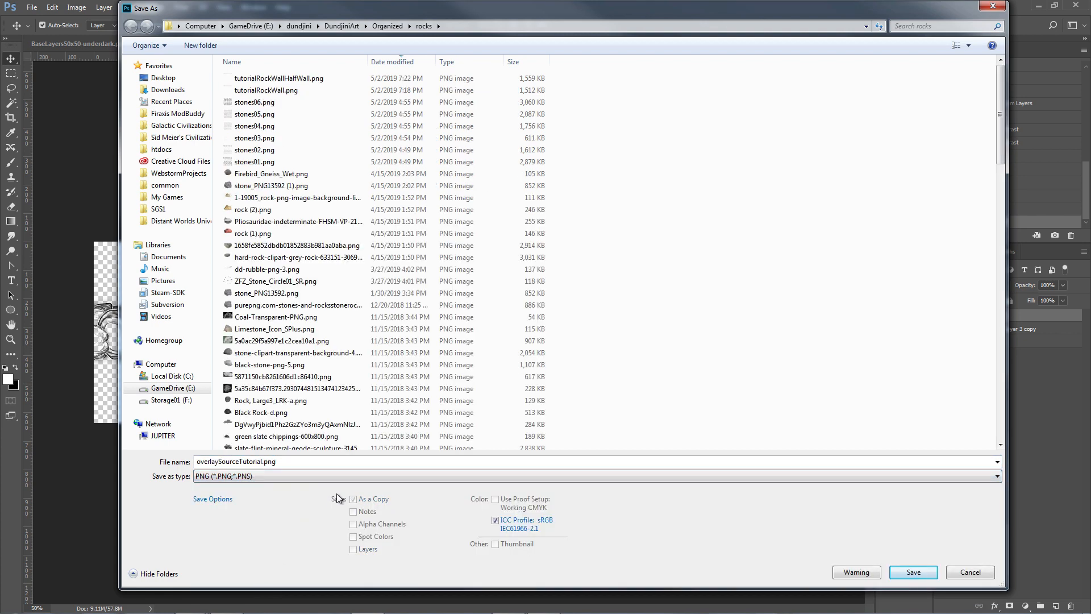
{"action": "left_click", "coordinate": [913, 572]}
{"action": "left_click", "coordinate": [497, 194]}
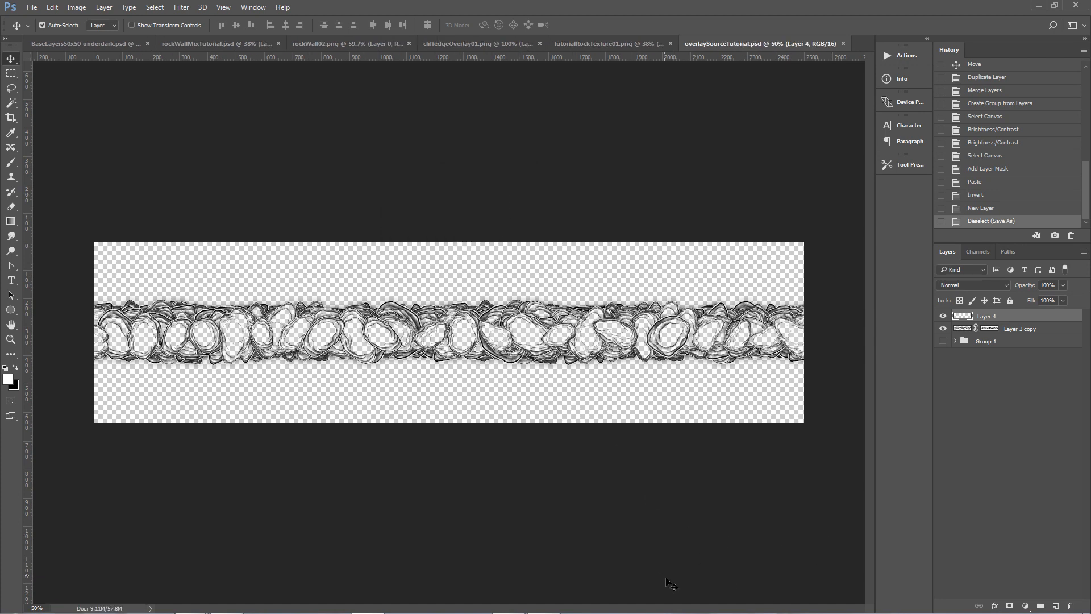
Switch to Clip Studio Paint and hide Layer 2 of the rock texture sheet.
{"action": "left_click", "coordinate": [543, 602]}
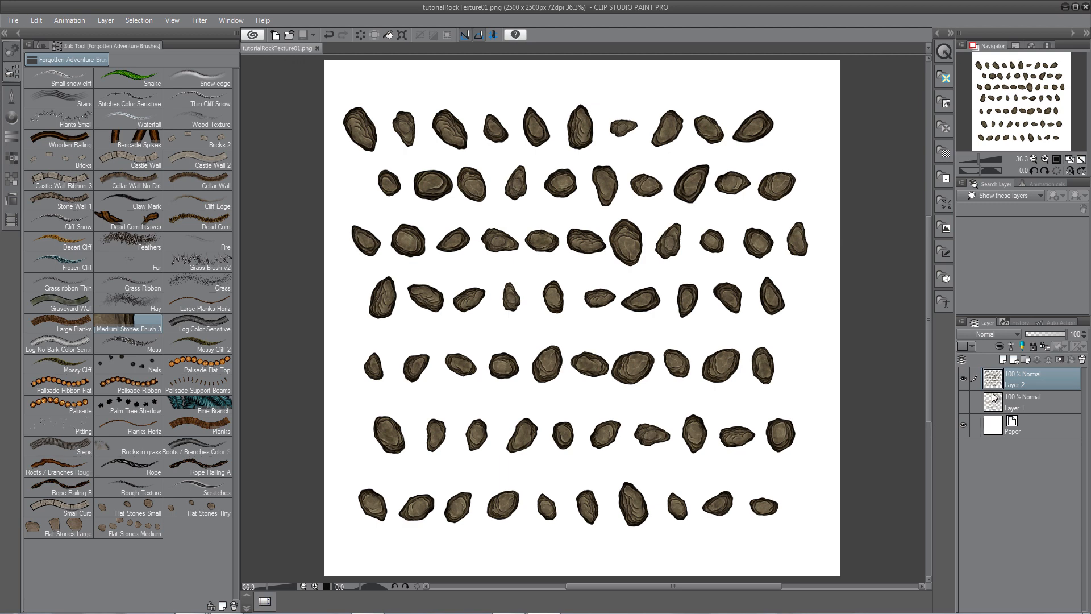
{"action": "left_click", "coordinate": [963, 379]}
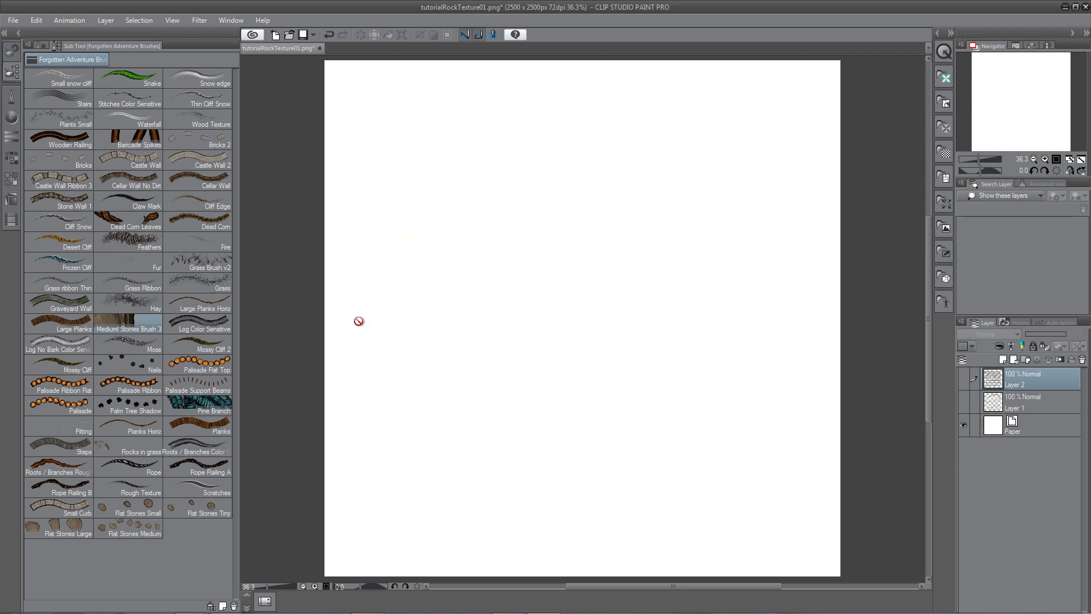
Open the file dialog and search the Overlays folder for a file name starting with over.
{"action": "left_click", "coordinate": [13, 21]}
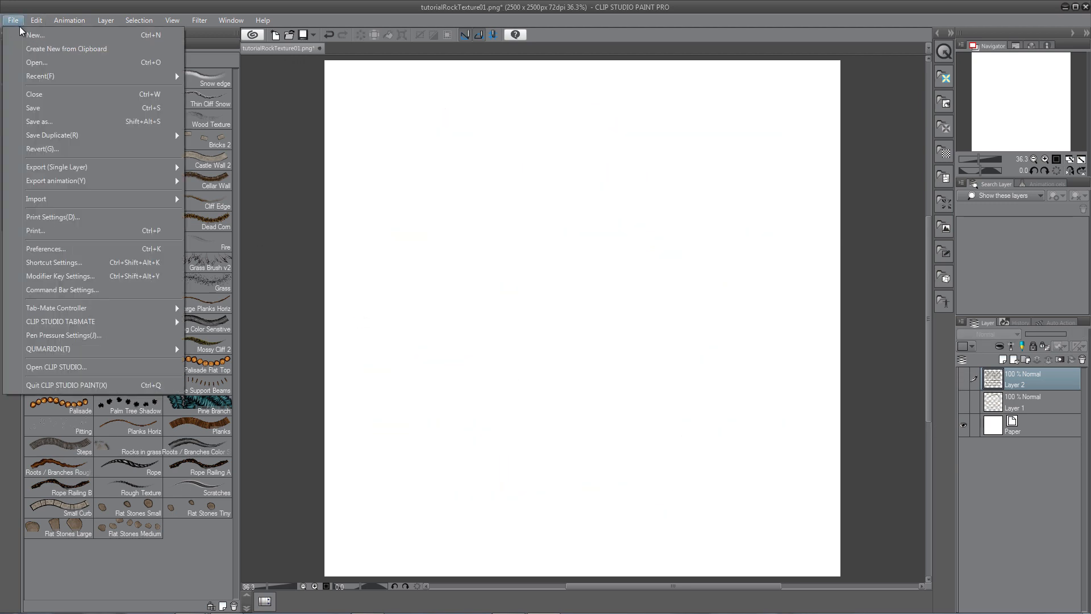
{"action": "left_click", "coordinate": [35, 63]}
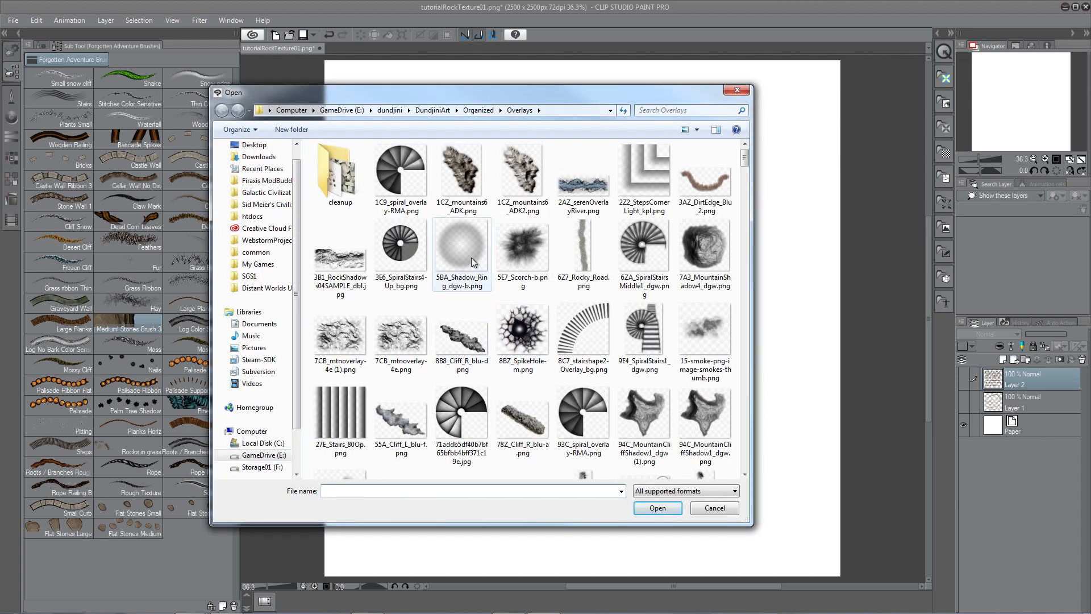
{"action": "type", "text": "tut"}
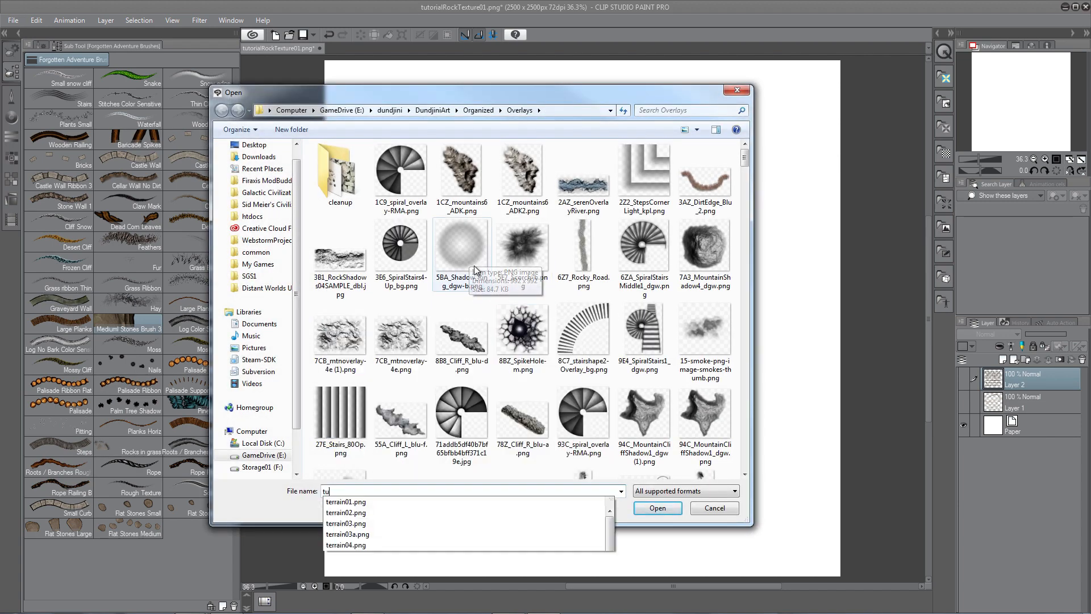
{"action": "key", "text": "BackSpace"}
{"action": "key", "text": "BackSpace"}
{"action": "type", "text": "over"}
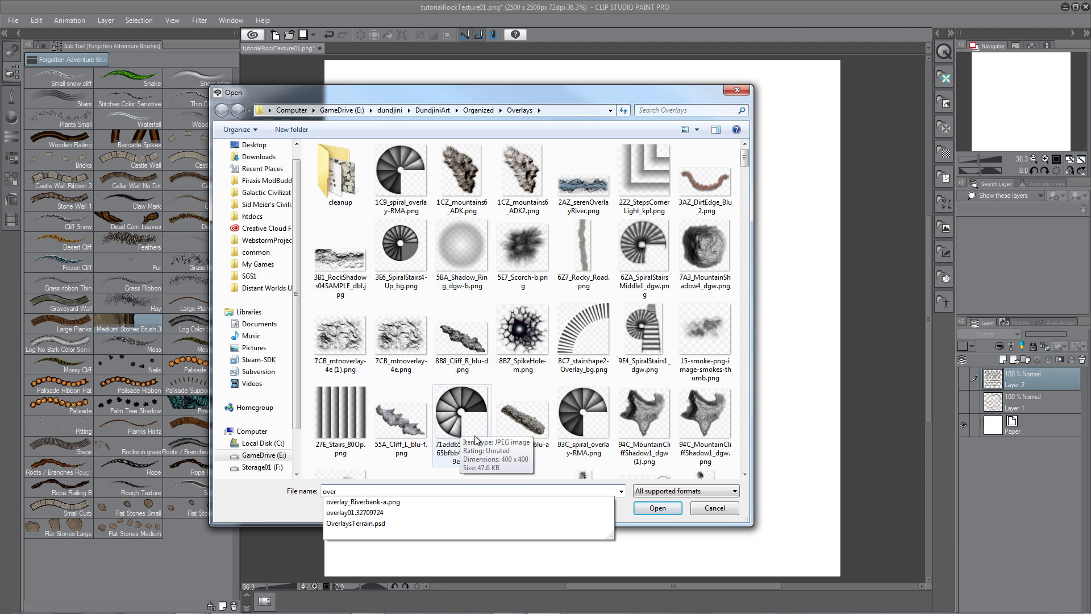
{"action": "mouse_move", "coordinate": [723, 612]}
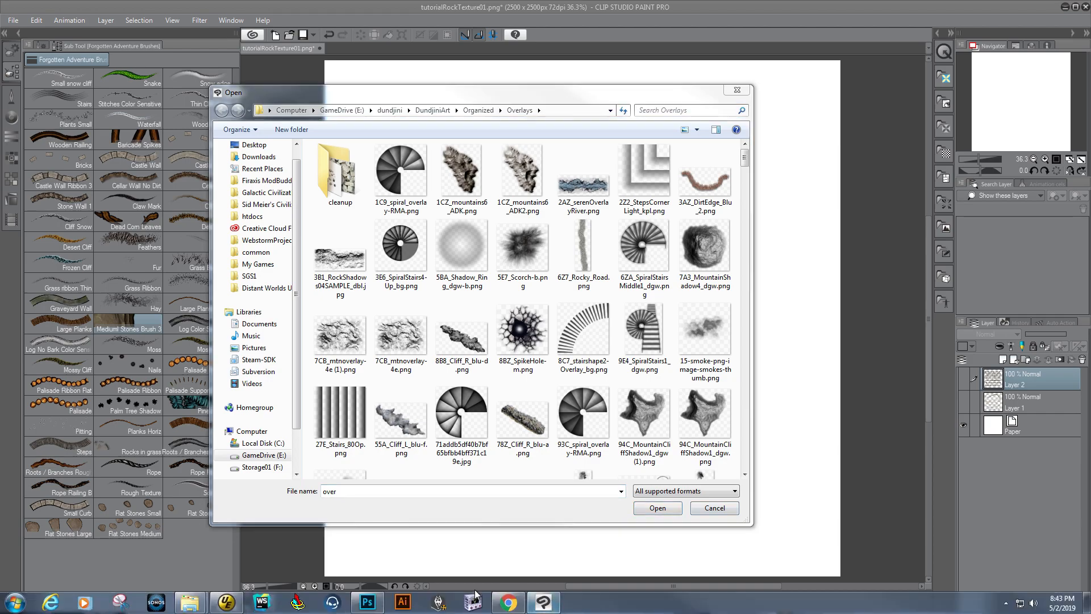
{"action": "left_click", "coordinate": [367, 602]}
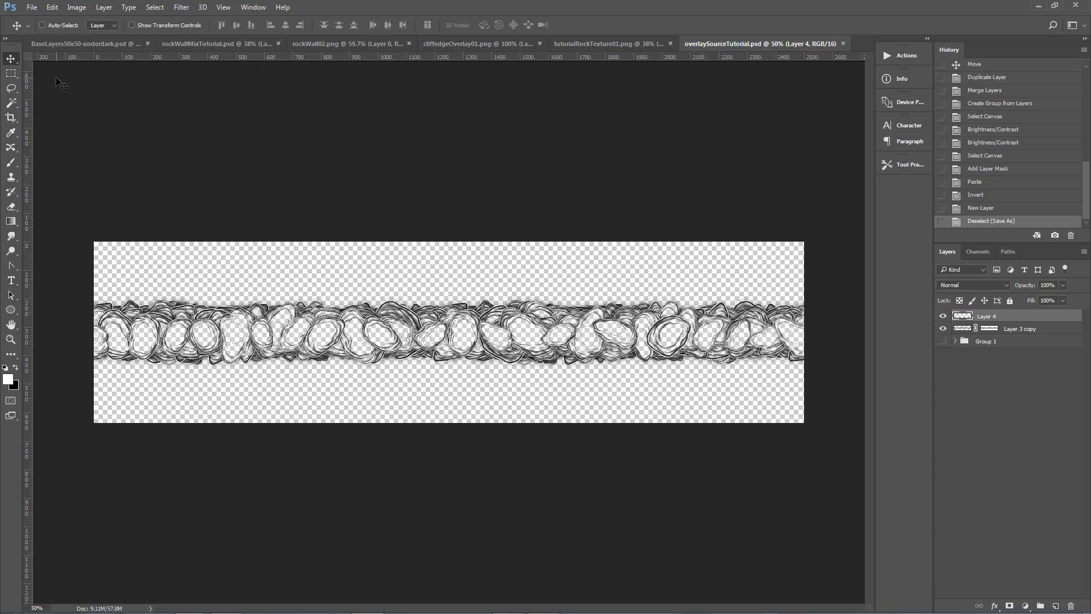
{"action": "key", "text": "ctrl+shift+s"}
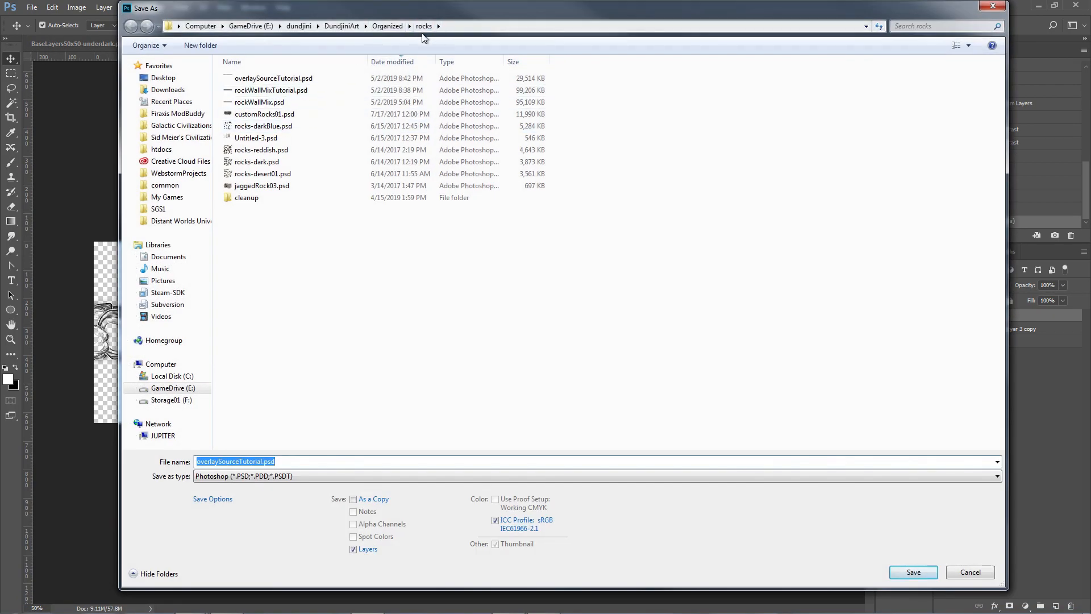
{"action": "left_click", "coordinate": [968, 571]}
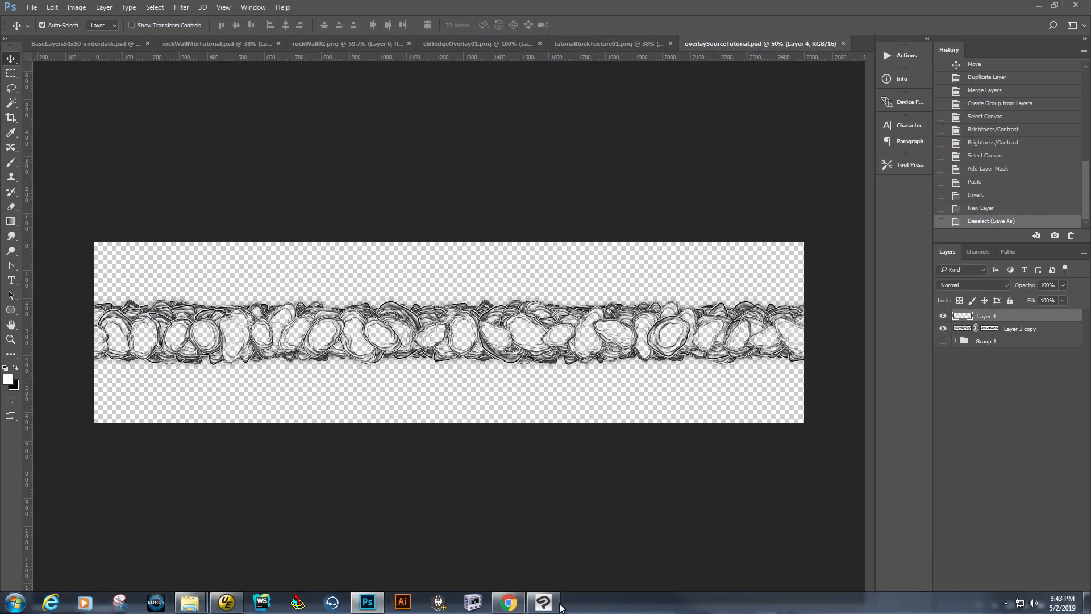
{"action": "left_click", "coordinate": [542, 605]}
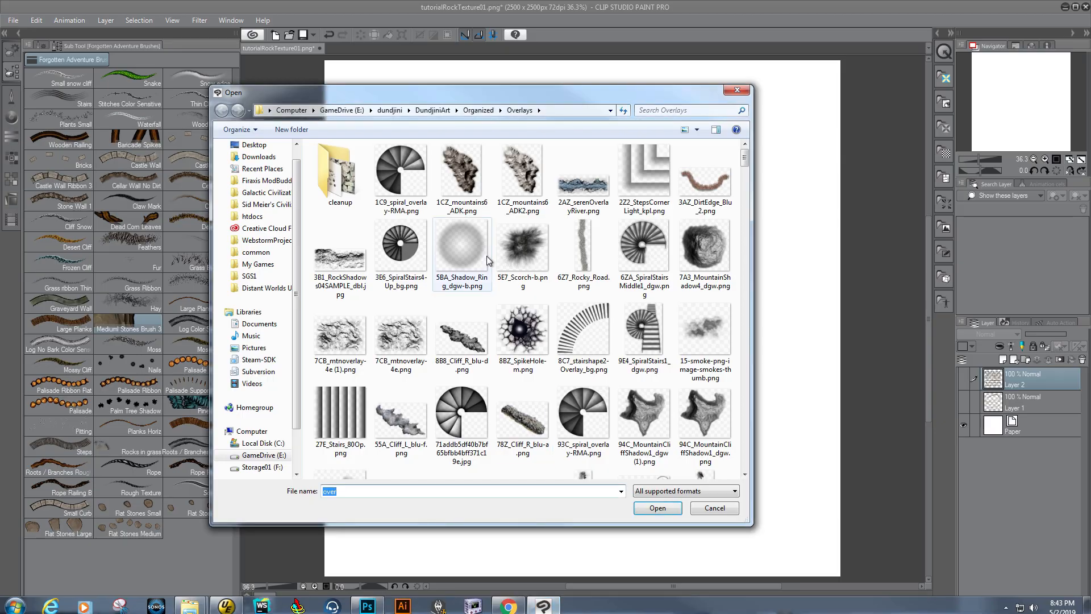
Open overlaySourceTutorial.png from the rocks folder inside Organized.
{"action": "left_click", "coordinate": [477, 110]}
{"action": "scroll", "coordinate": [357, 457], "scroll_direction": "down", "scroll_amount": 4}
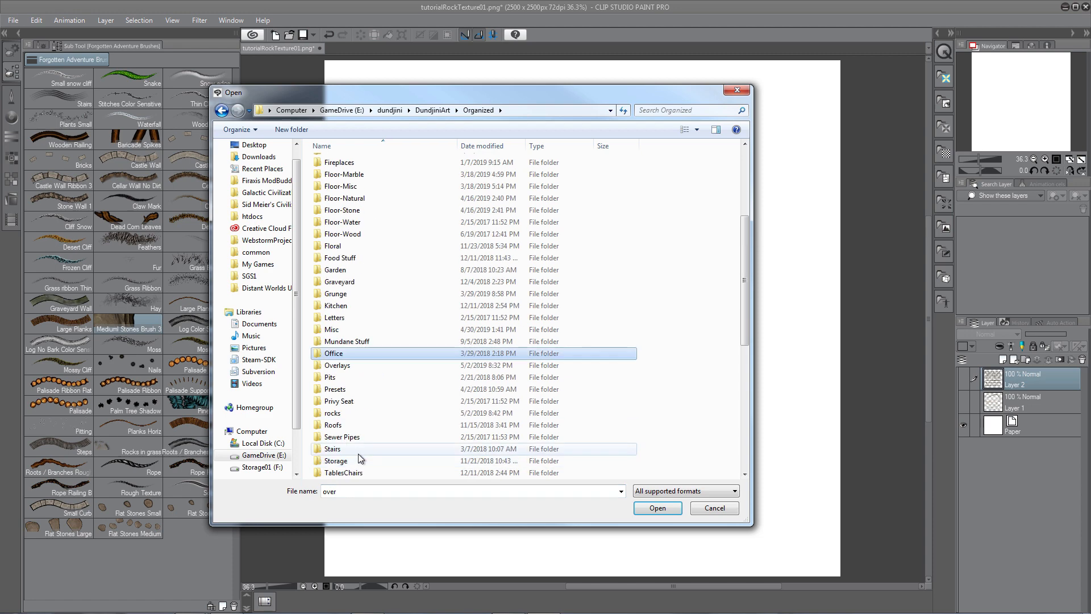
{"action": "double_click", "coordinate": [355, 377]}
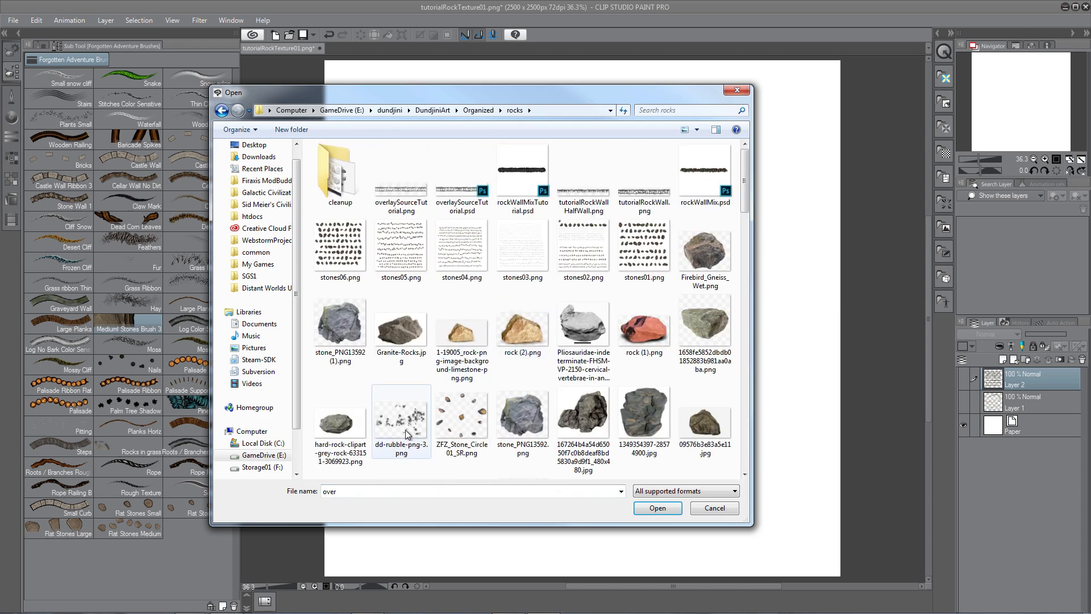
{"action": "left_click", "coordinate": [404, 199]}
{"action": "double_click", "coordinate": [403, 199]}
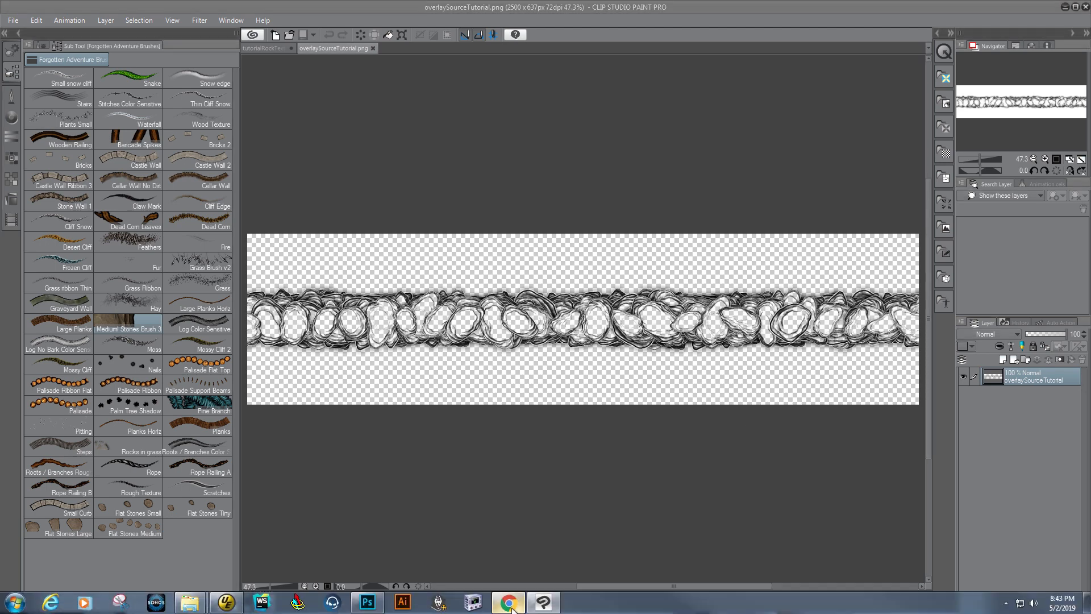
{"action": "left_click", "coordinate": [508, 602]}
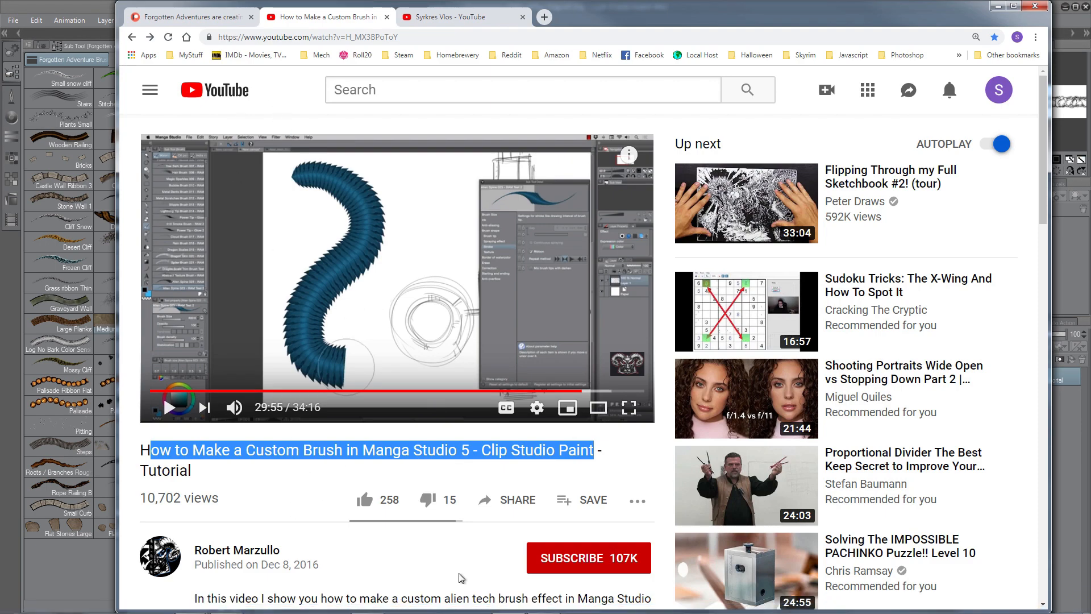
{"action": "left_click", "coordinate": [543, 603]}
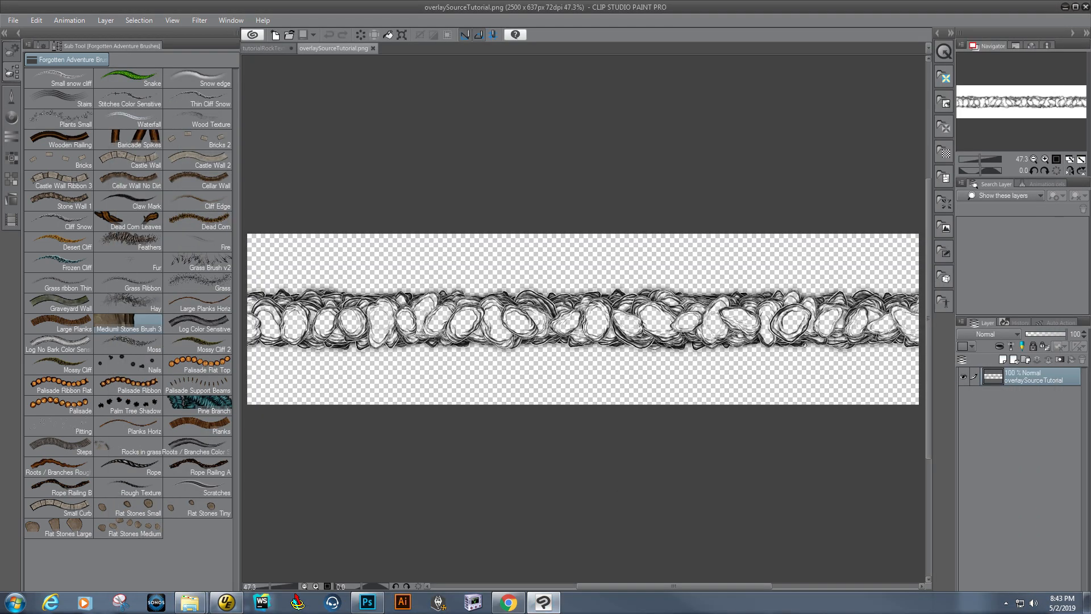
Convert the image layer to a Gray raster layer named overlaySourceTutorial.
{"action": "right_click", "coordinate": [1005, 375]}
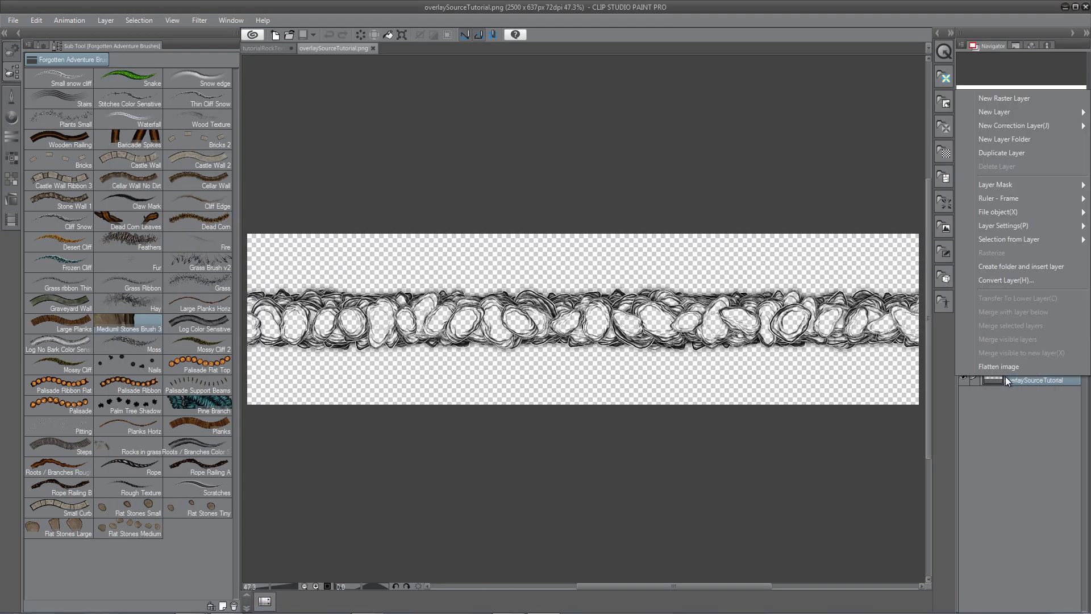
{"action": "left_click", "coordinate": [1007, 281]}
{"action": "left_click", "coordinate": [533, 313]}
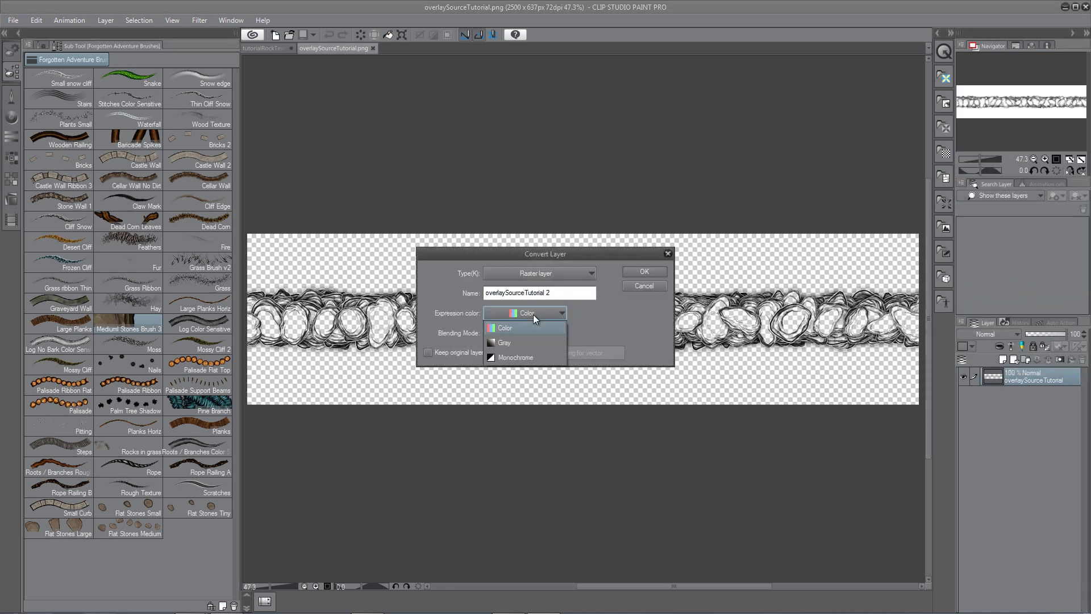
{"action": "left_click", "coordinate": [515, 343]}
{"action": "left_click", "coordinate": [563, 295]}
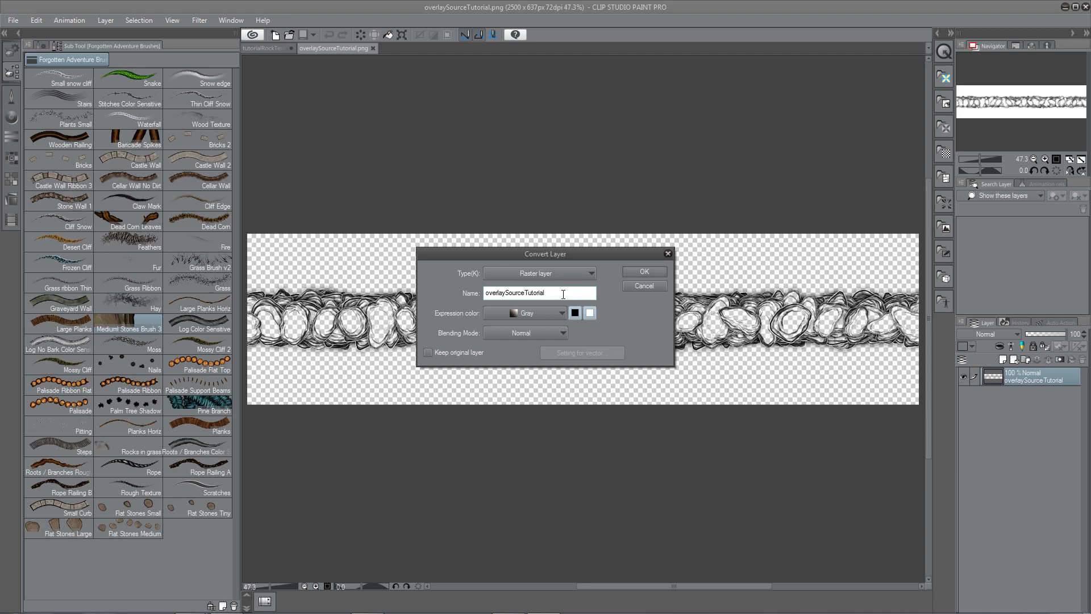
{"action": "left_click", "coordinate": [643, 272]}
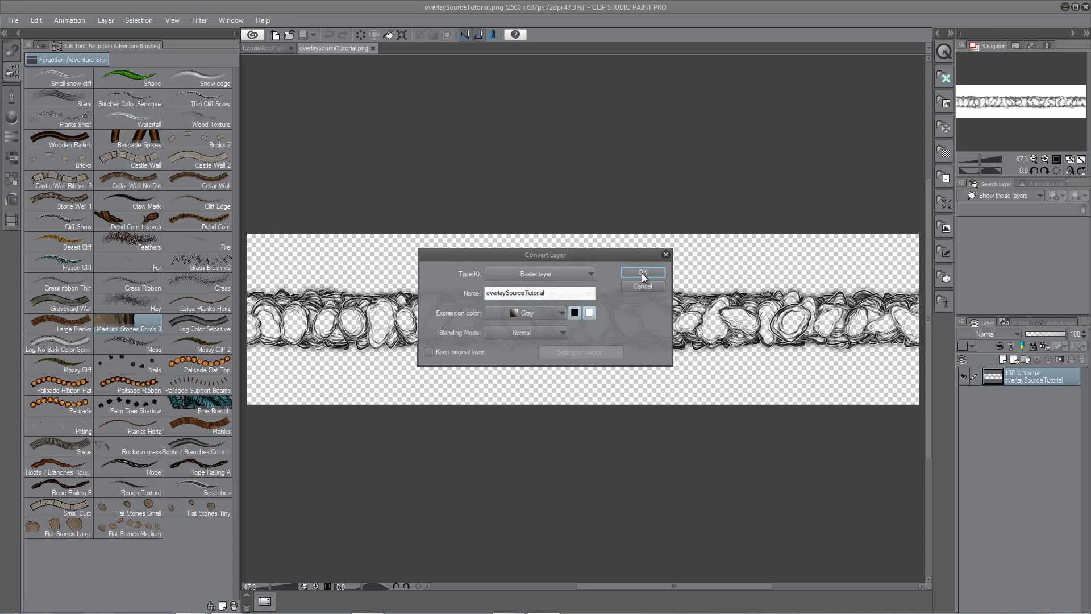
Register the image as a material used for brush tip shape, saved in the Image material Brush folder.
{"action": "left_click", "coordinate": [37, 21]}
{"action": "mouse_move", "coordinate": [66, 229]}
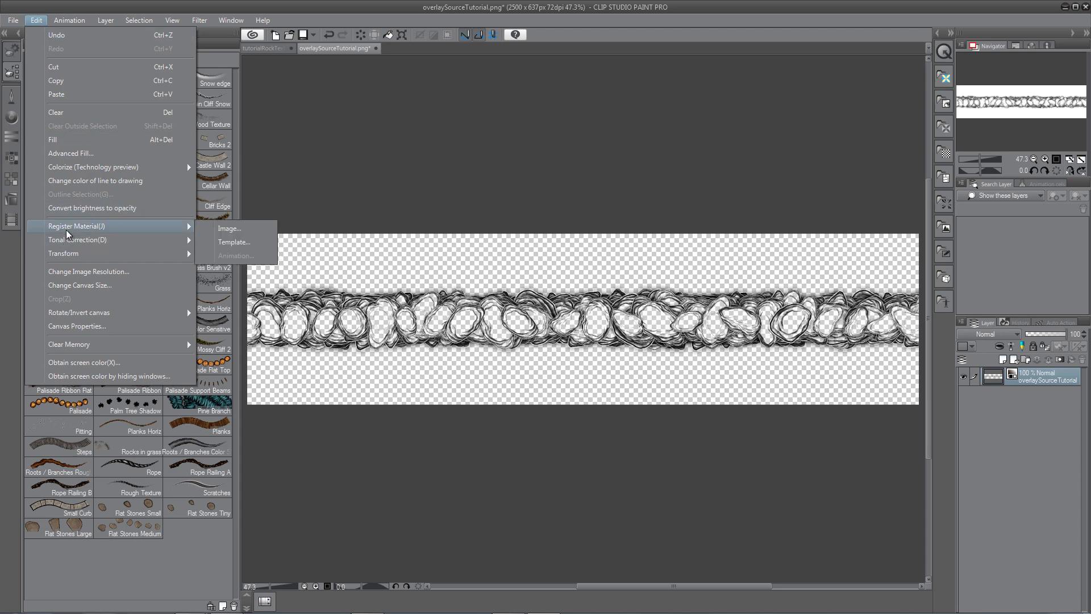
{"action": "left_click", "coordinate": [230, 233]}
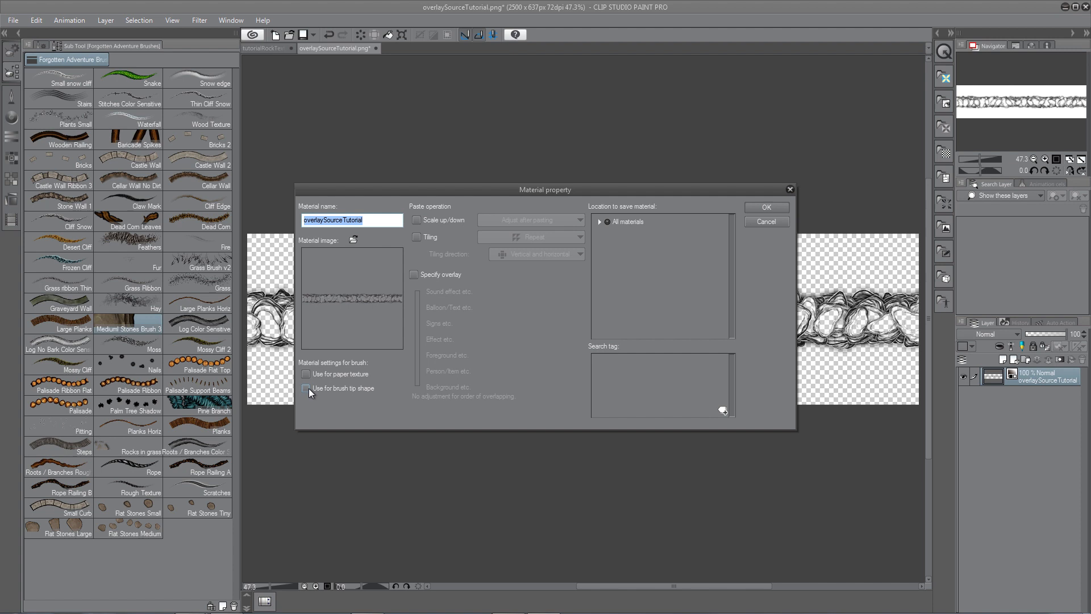
{"action": "left_click", "coordinate": [307, 387]}
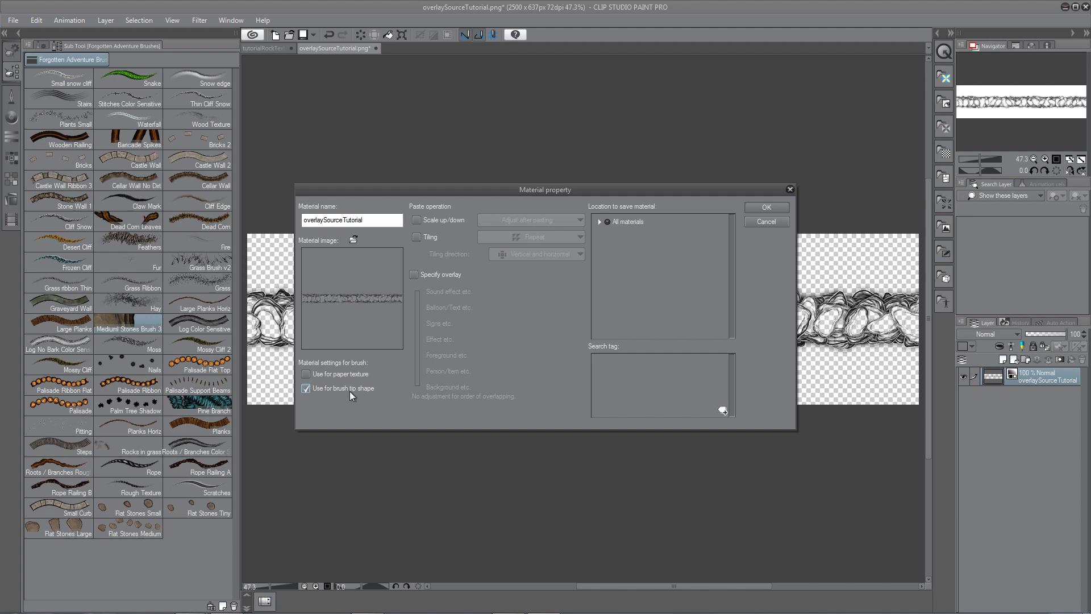
{"action": "left_click", "coordinate": [602, 222]}
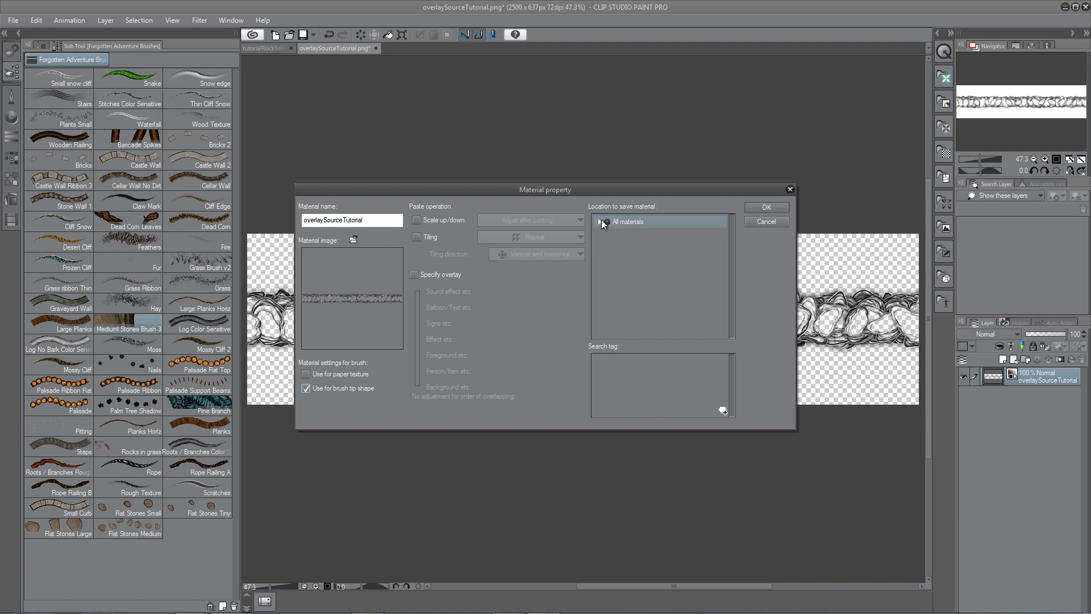
{"action": "left_click", "coordinate": [599, 221]}
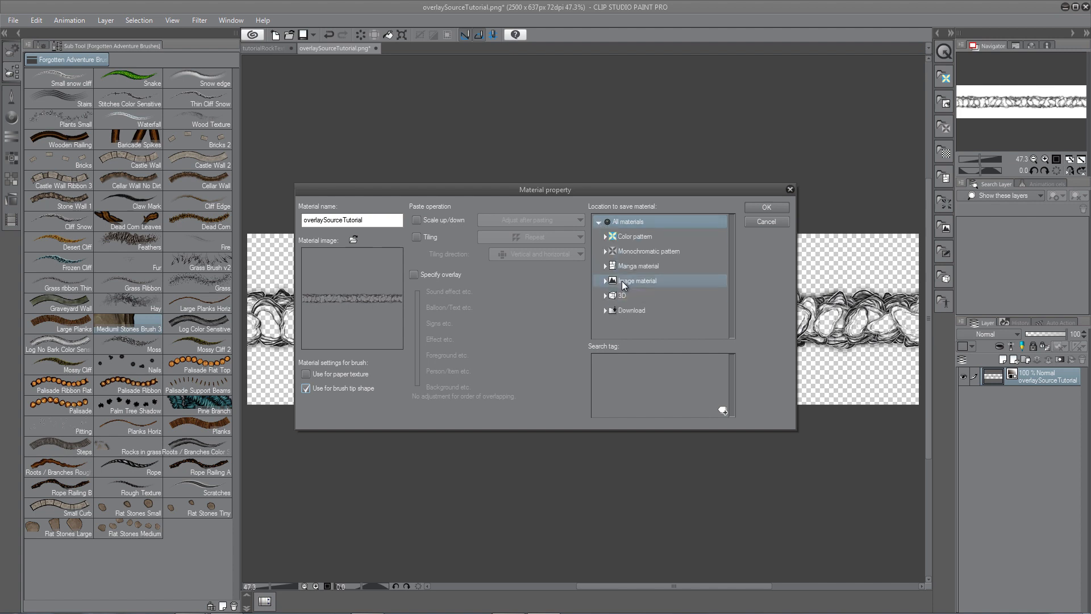
{"action": "left_click", "coordinate": [605, 280]}
{"action": "left_click", "coordinate": [626, 323]}
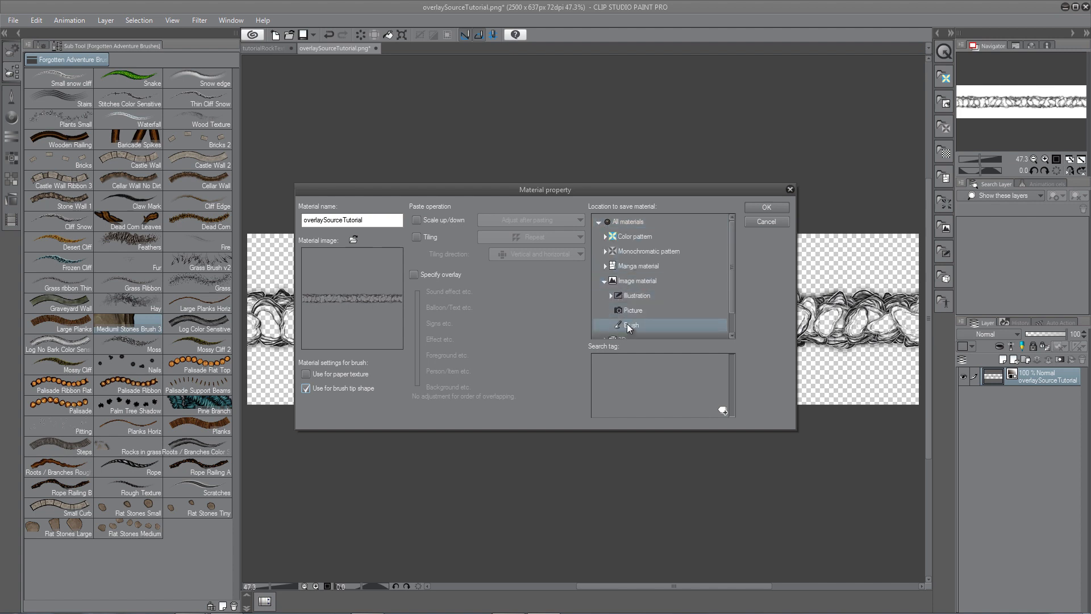
{"action": "left_click", "coordinate": [762, 208]}
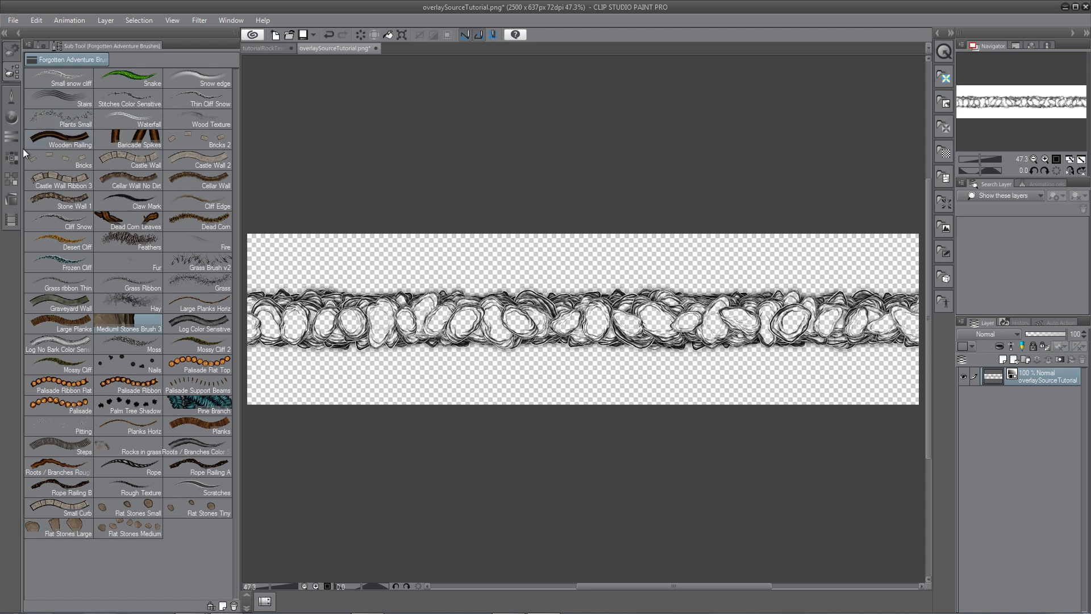
Duplicate the Rock Wall Sided brush sub tool as a new sub tool named Tutorial Wall.
{"action": "left_click", "coordinate": [11, 102]}
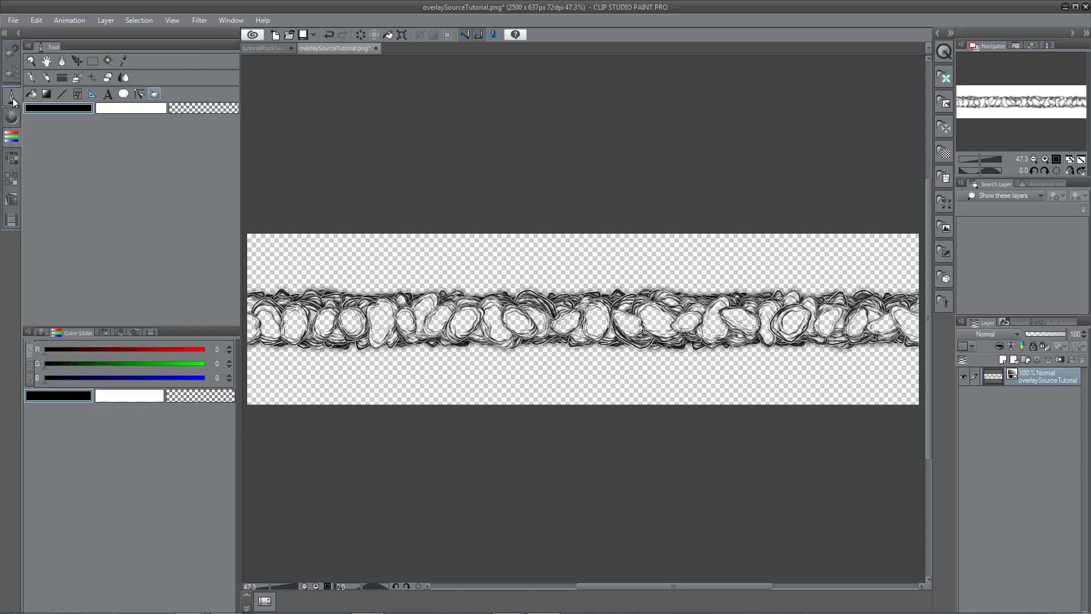
{"action": "left_click", "coordinate": [11, 100]}
{"action": "left_click", "coordinate": [11, 104]}
{"action": "left_click", "coordinate": [8, 70]}
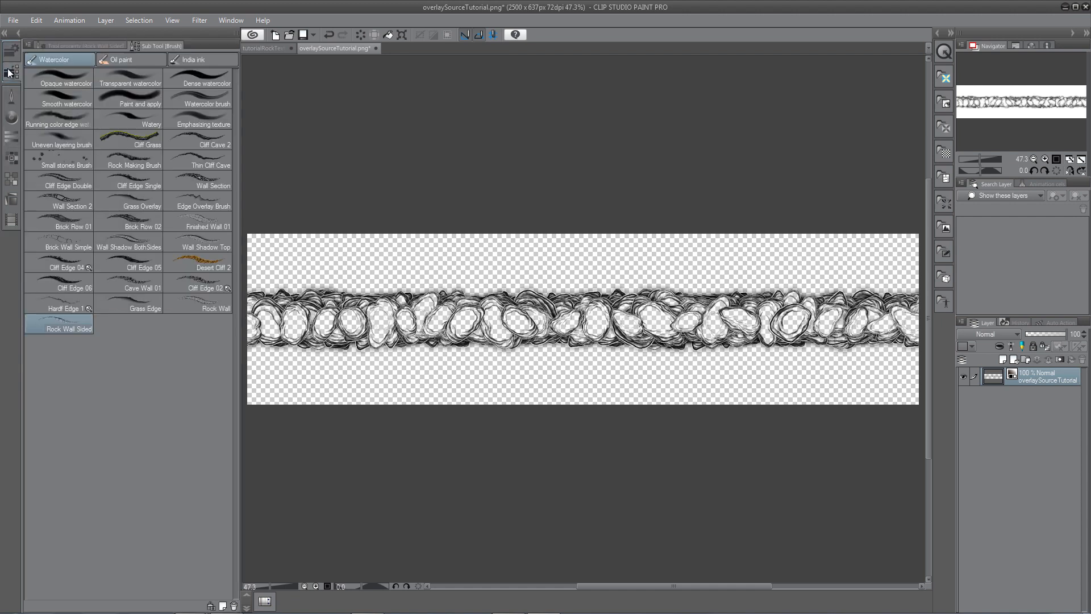
{"action": "right_click", "coordinate": [73, 326]}
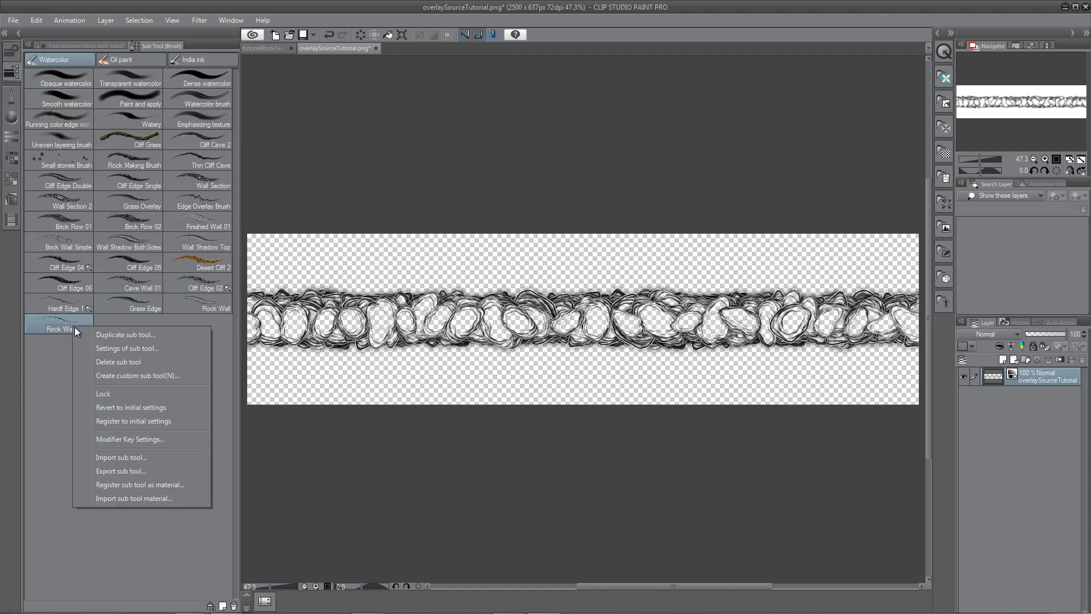
{"action": "left_click", "coordinate": [113, 335]}
{"action": "type", "text": "Tutorial"}
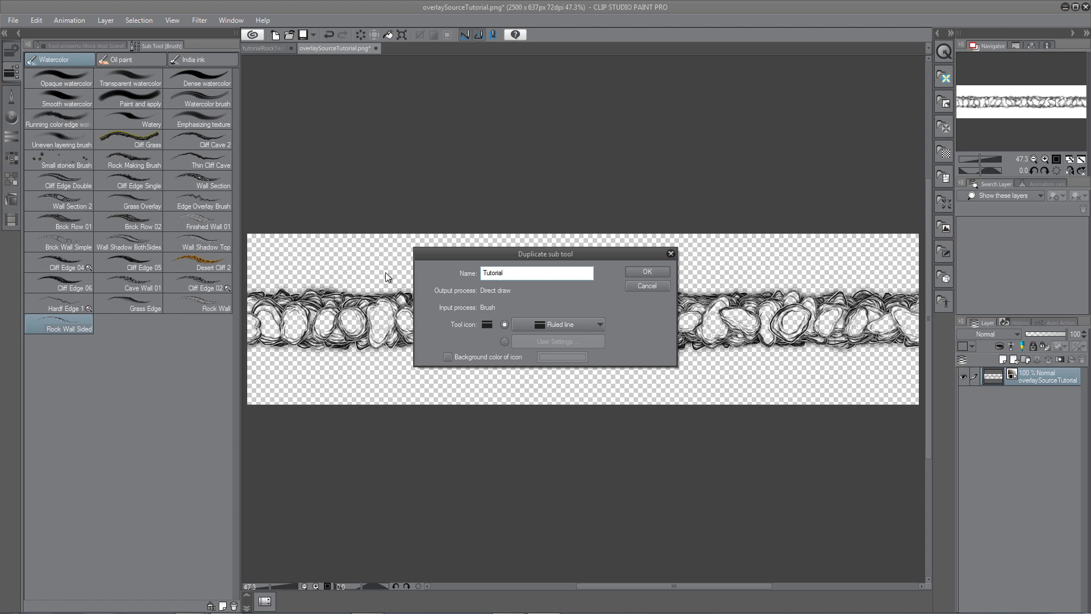
{"action": "type", "text": " Wall"}
{"action": "left_click", "coordinate": [647, 271]}
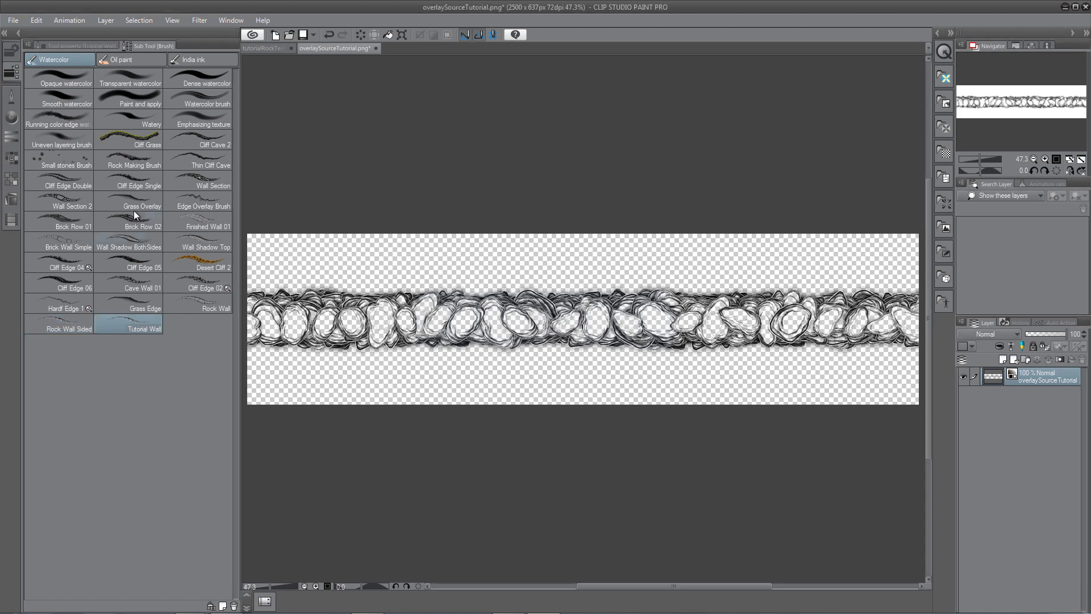
Set the Tutorial Wall brush tip shape to the overlaySourceTutorial material.
{"action": "left_click", "coordinate": [96, 44]}
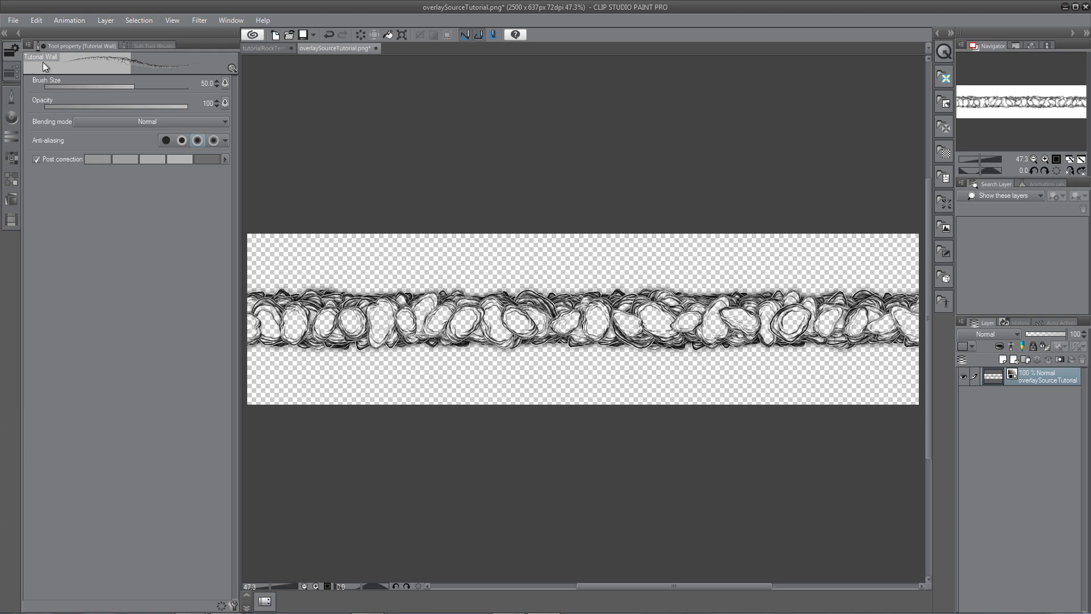
{"action": "left_click", "coordinate": [234, 605]}
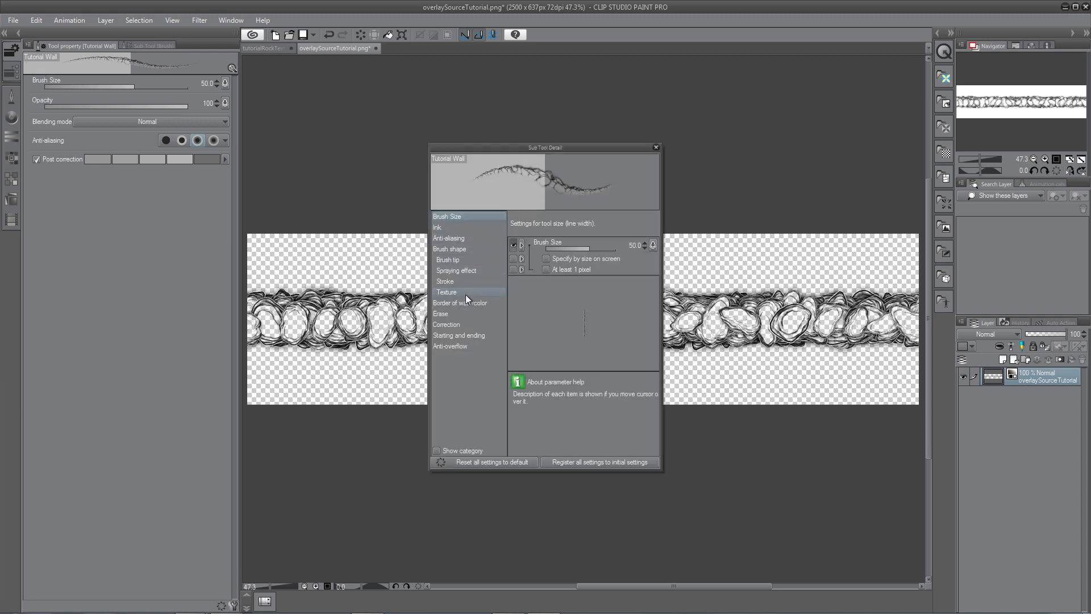
{"action": "left_click", "coordinate": [449, 259]}
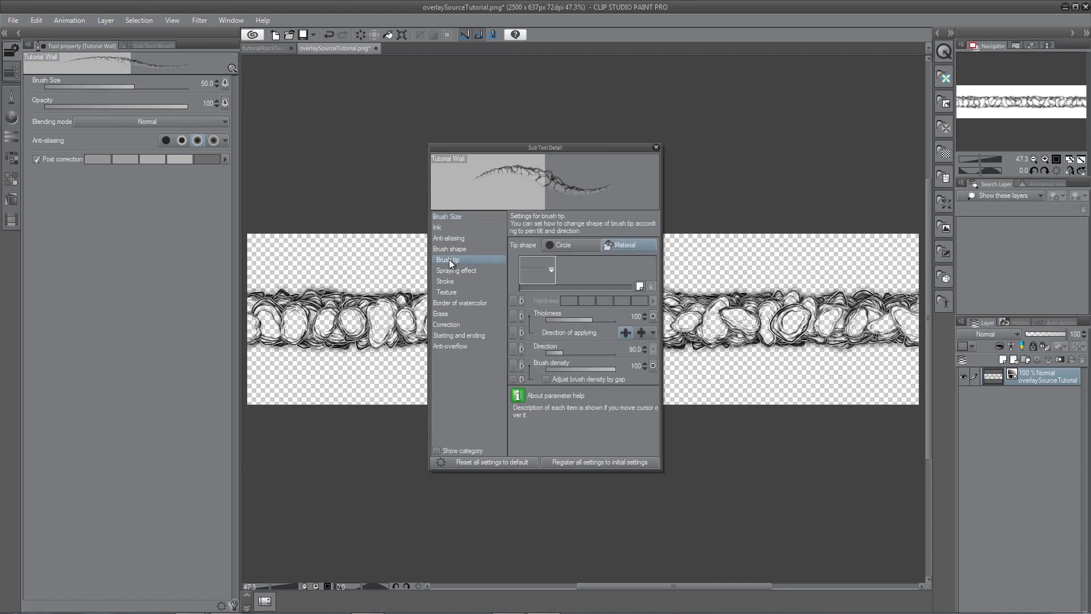
{"action": "left_click", "coordinate": [550, 268]}
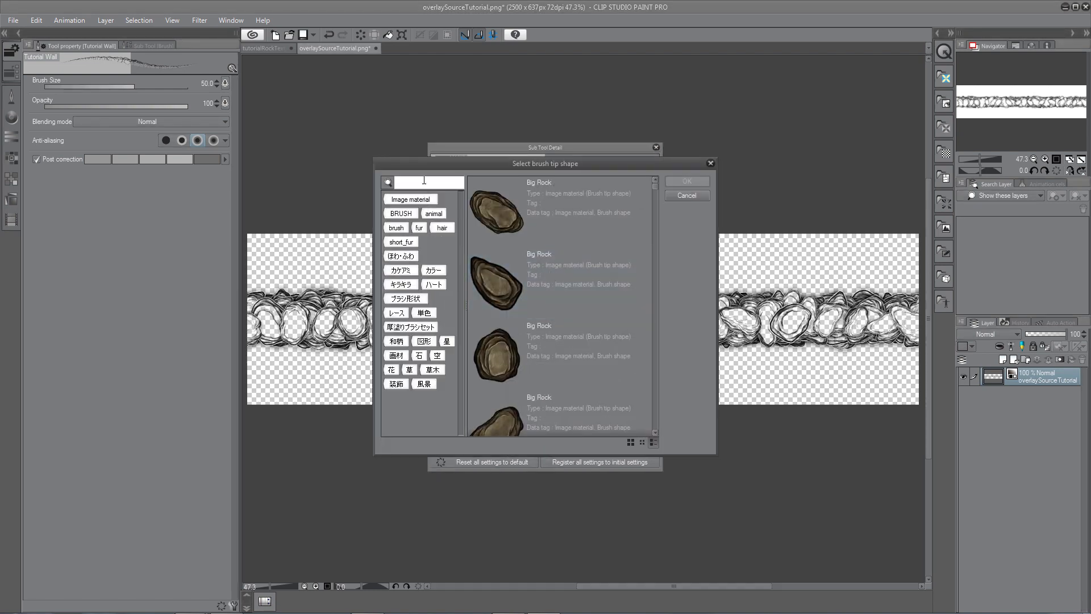
{"action": "type", "text": "tuto"}
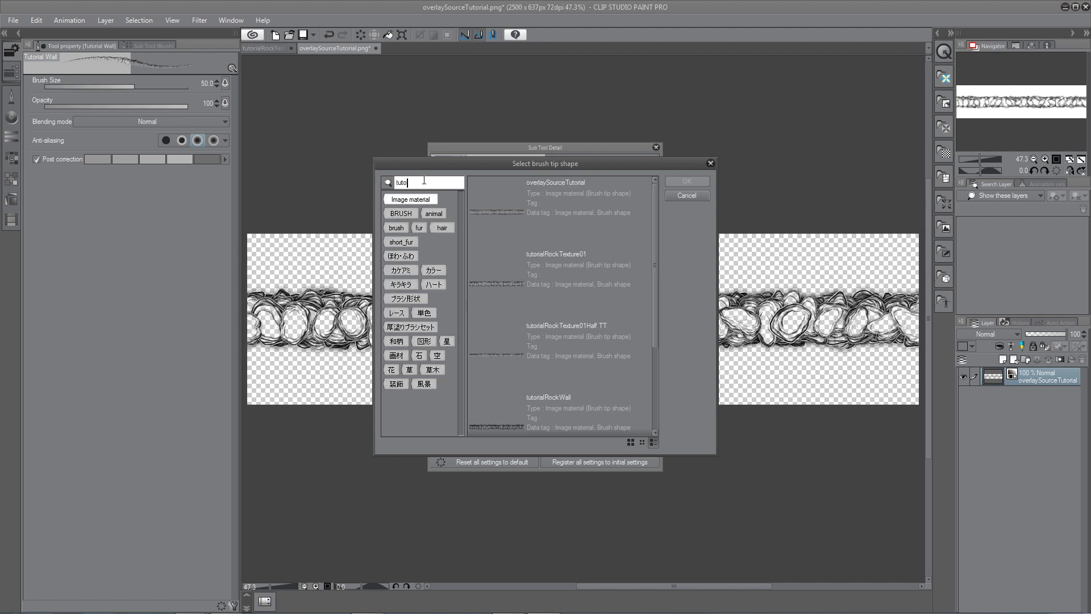
{"action": "left_click", "coordinate": [524, 208]}
{"action": "left_click", "coordinate": [519, 214]}
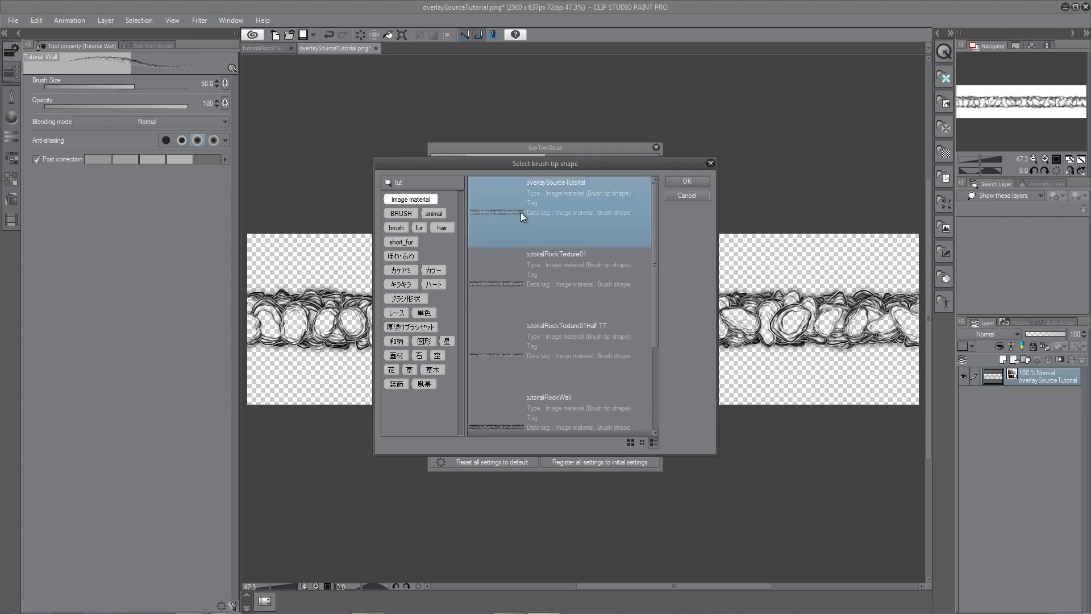
{"action": "left_click", "coordinate": [688, 182]}
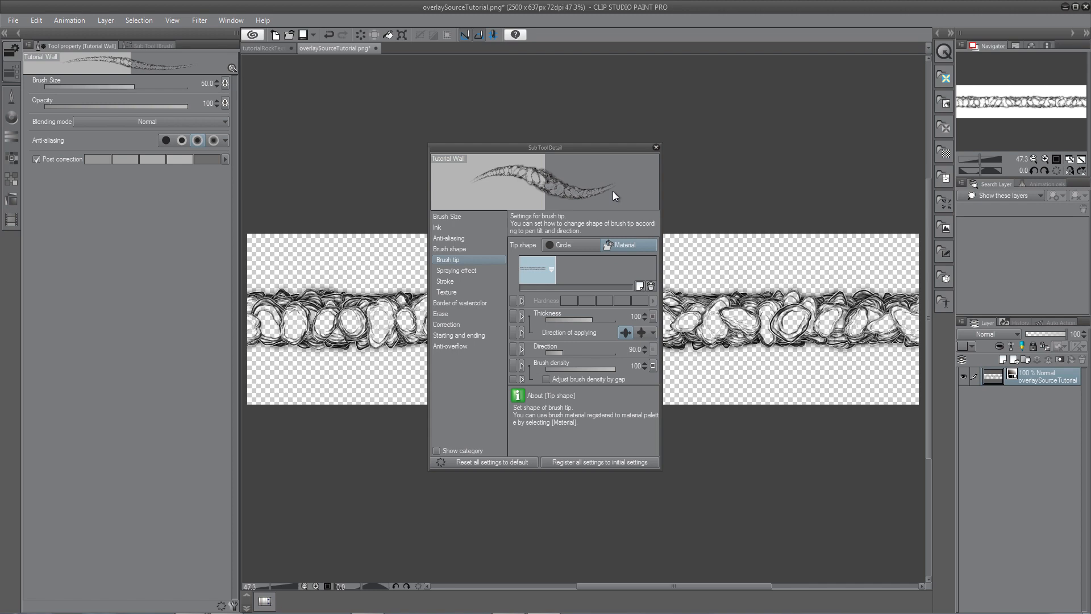
{"action": "left_click", "coordinate": [655, 147]}
On a new layer in the rock texture sheet, paint a winding stone wall stroke with the brush at size 120.
{"action": "left_click", "coordinate": [263, 48]}
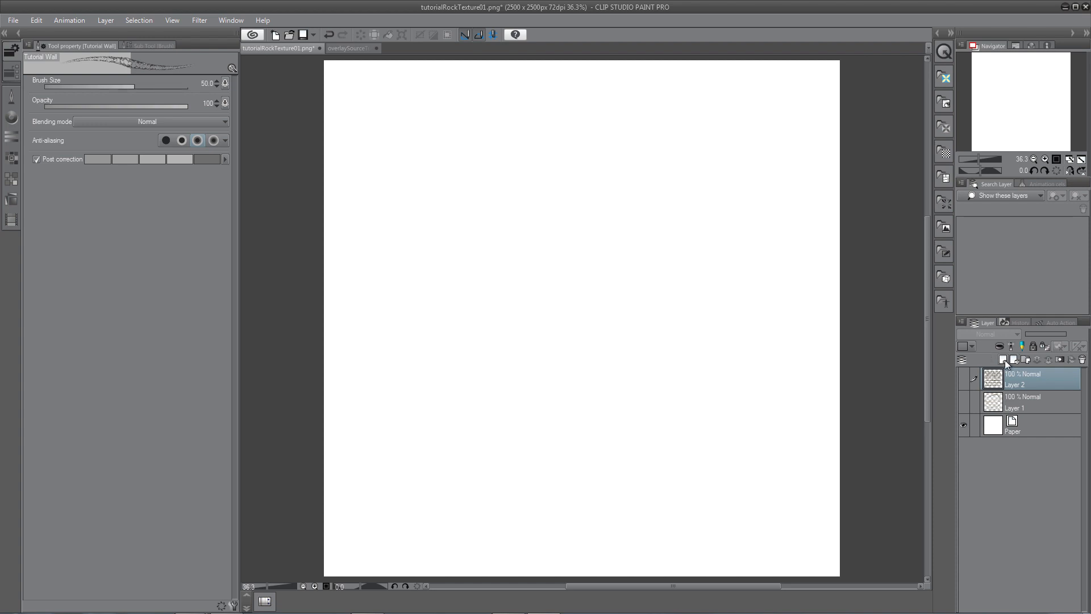
{"action": "left_click", "coordinate": [1003, 359]}
{"action": "key", "text": "bracketright"}
{"action": "key", "text": "bracketright"}
{"action": "key", "text": "bracketright"}
{"action": "key", "text": "bracketright"}
{"action": "key", "text": "bracketright"}
{"action": "mouse_move", "coordinate": [380, 286]}
{"action": "left_mouse_down"}
{"action": "mouse_move", "coordinate": [458, 179]}
{"action": "mouse_move", "coordinate": [518, 126]}
{"action": "mouse_move", "coordinate": [590, 135]}
{"action": "mouse_move", "coordinate": [615, 170]}
{"action": "mouse_move", "coordinate": [619, 213]}
{"action": "mouse_move", "coordinate": [645, 241]}
{"action": "mouse_move", "coordinate": [681, 231]}
{"action": "mouse_move", "coordinate": [711, 204]}
{"action": "mouse_move", "coordinate": [763, 218]}
{"action": "mouse_move", "coordinate": [761, 261]}
{"action": "mouse_move", "coordinate": [719, 281]}
{"action": "mouse_move", "coordinate": [702, 322]}
{"action": "mouse_move", "coordinate": [776, 390]}
{"action": "left_mouse_up"}
{"action": "scroll", "coordinate": [628, 256], "scroll_direction": "up", "scroll_amount": 1}
{"action": "scroll", "coordinate": [628, 253], "scroll_direction": "up", "scroll_amount": 3}
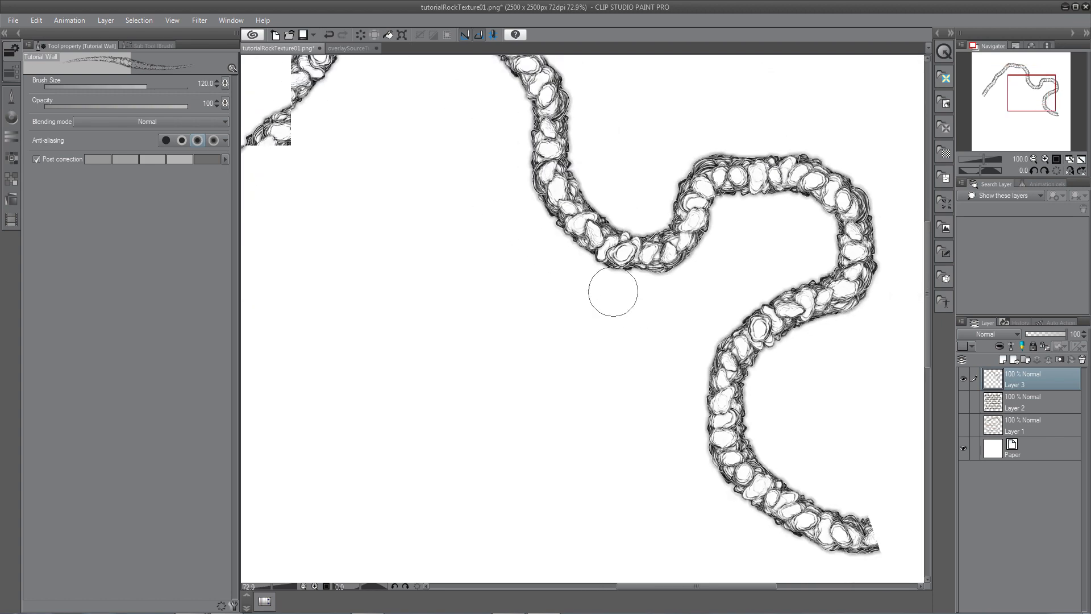
{"action": "scroll", "coordinate": [612, 286], "scroll_direction": "down", "scroll_amount": 4}
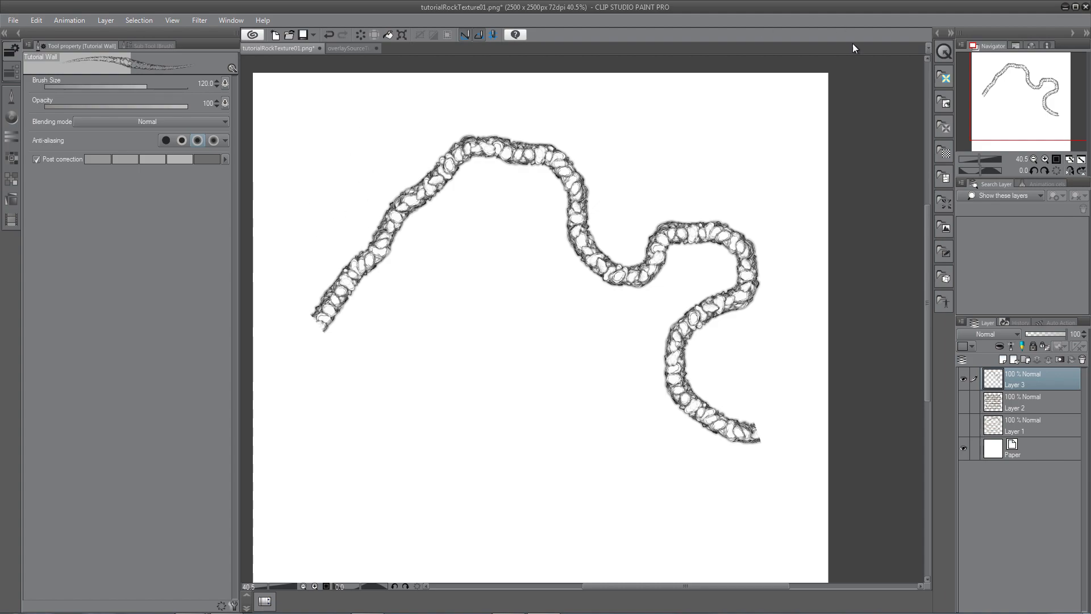
{"action": "left_click", "coordinate": [367, 603]}
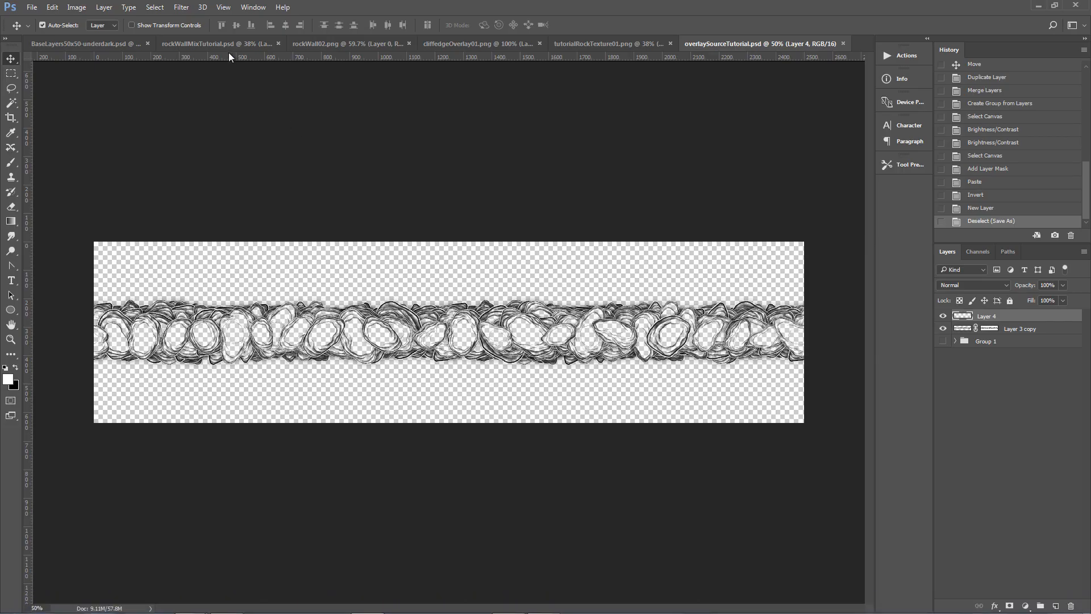
{"action": "left_click", "coordinate": [97, 42]}
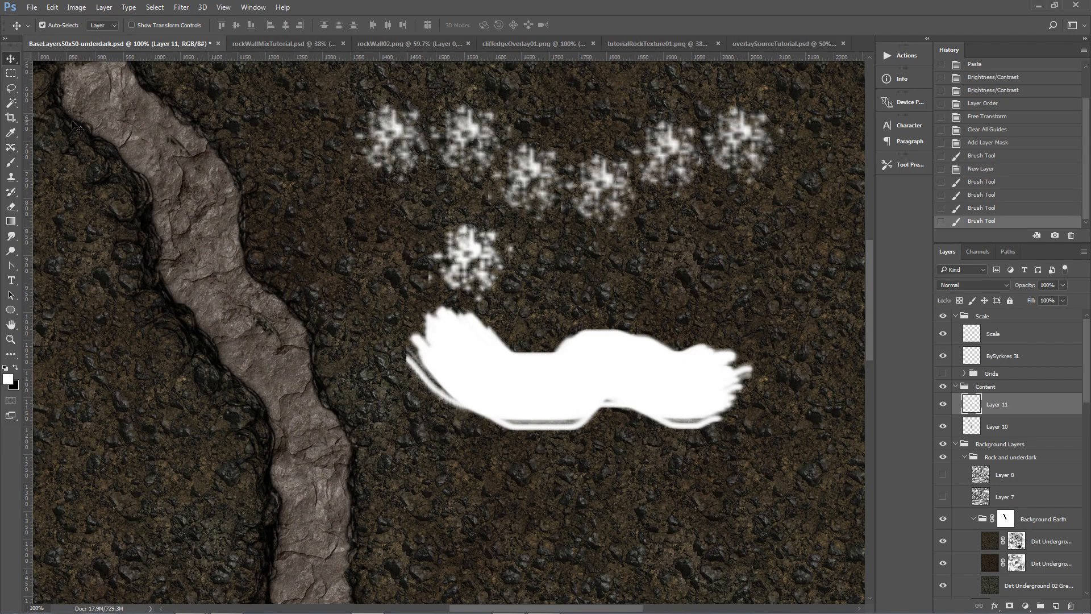
{"action": "mouse_move", "coordinate": [493, 607]}
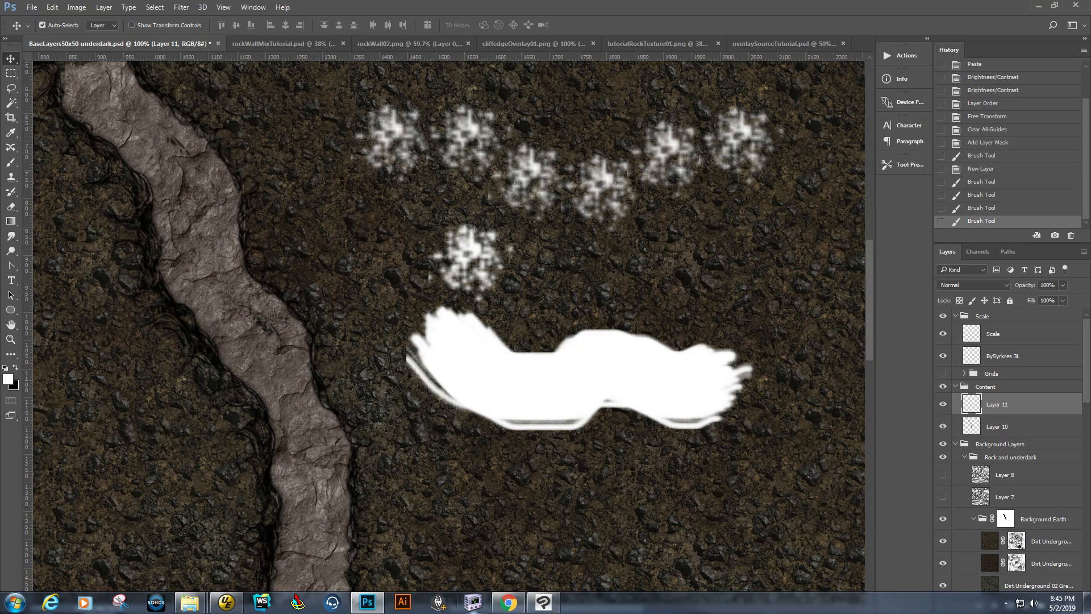
{"action": "left_click", "coordinate": [544, 603]}
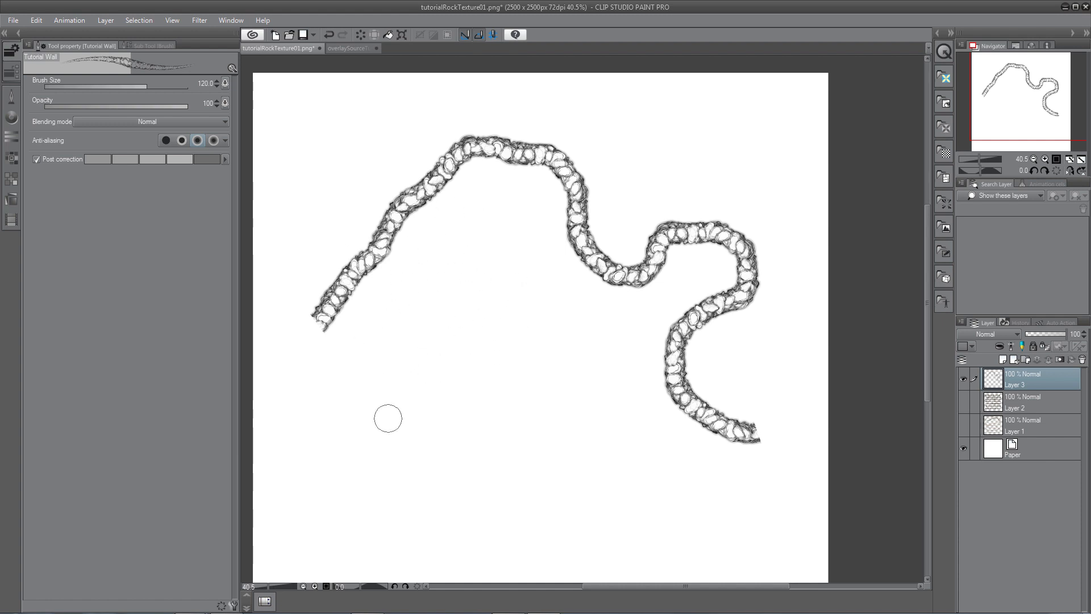
{"action": "left_click", "coordinate": [368, 603]}
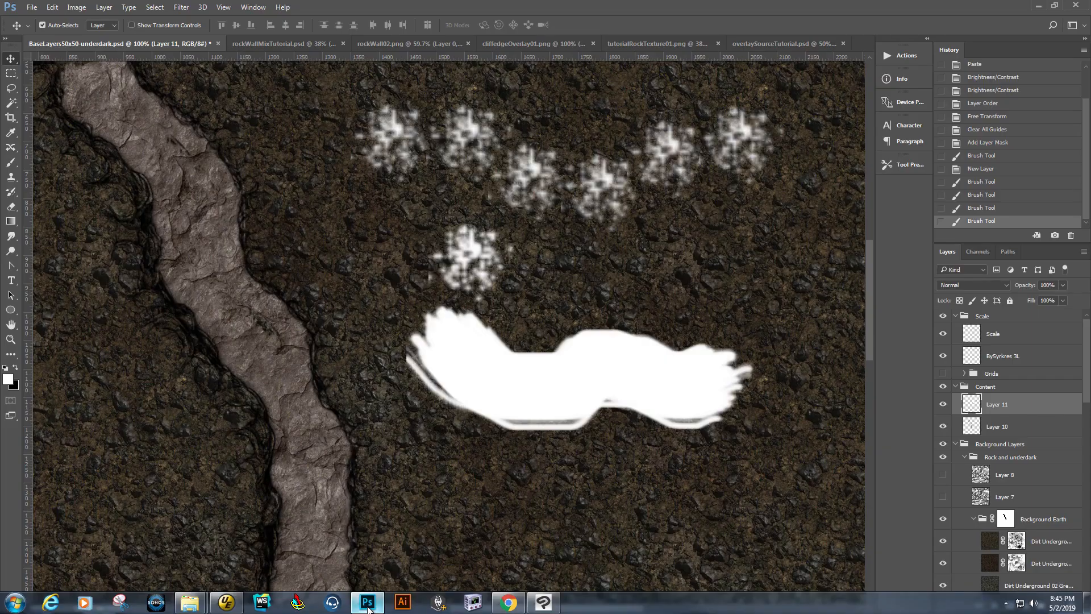
{"action": "left_click", "coordinate": [790, 45]}
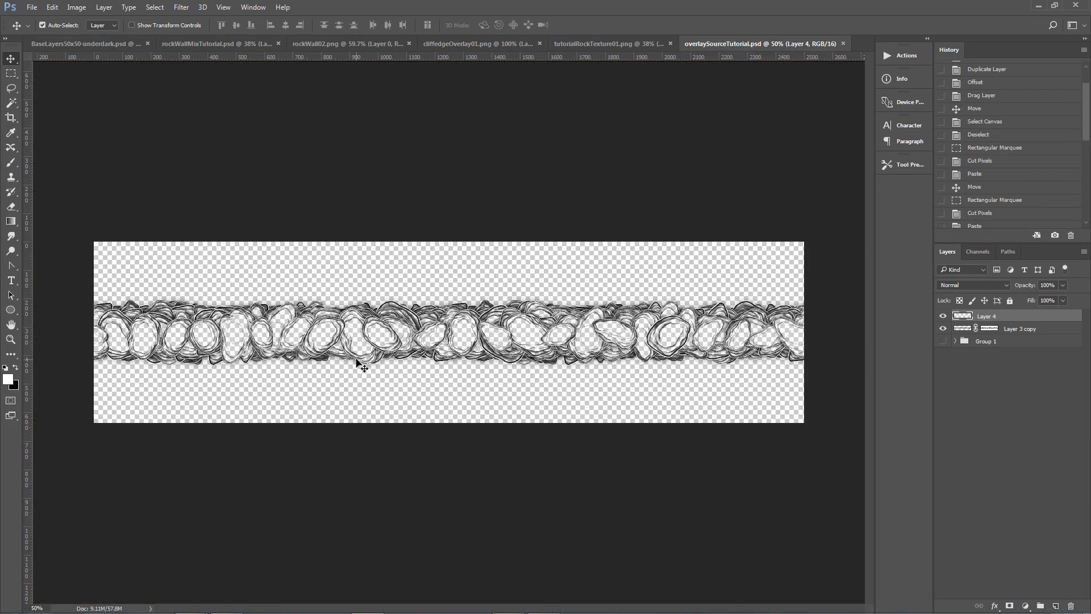
{"action": "left_click", "coordinate": [109, 46]}
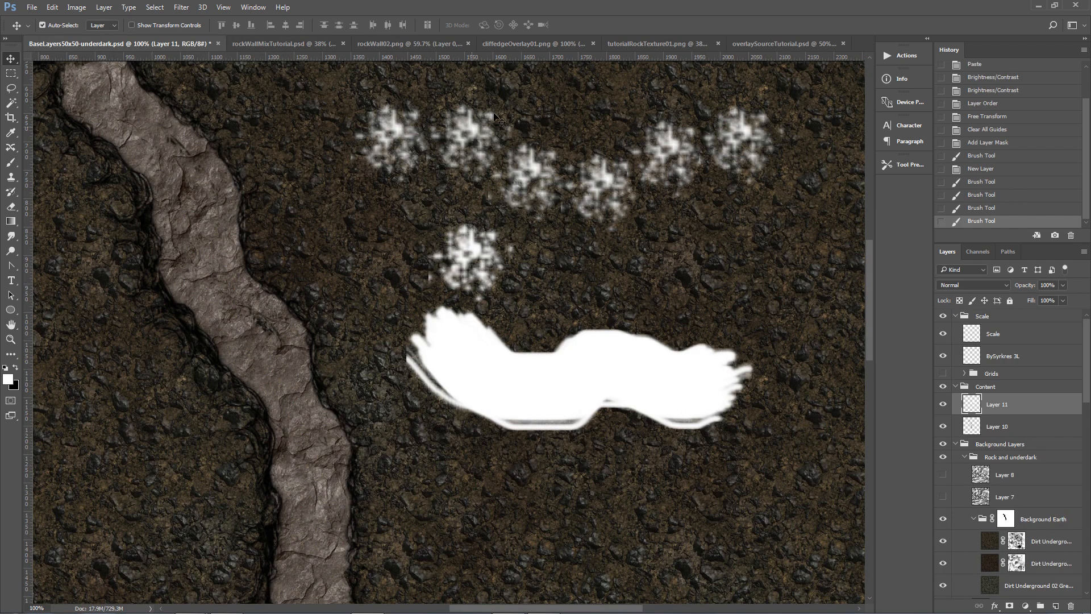
{"action": "left_click", "coordinate": [756, 46]}
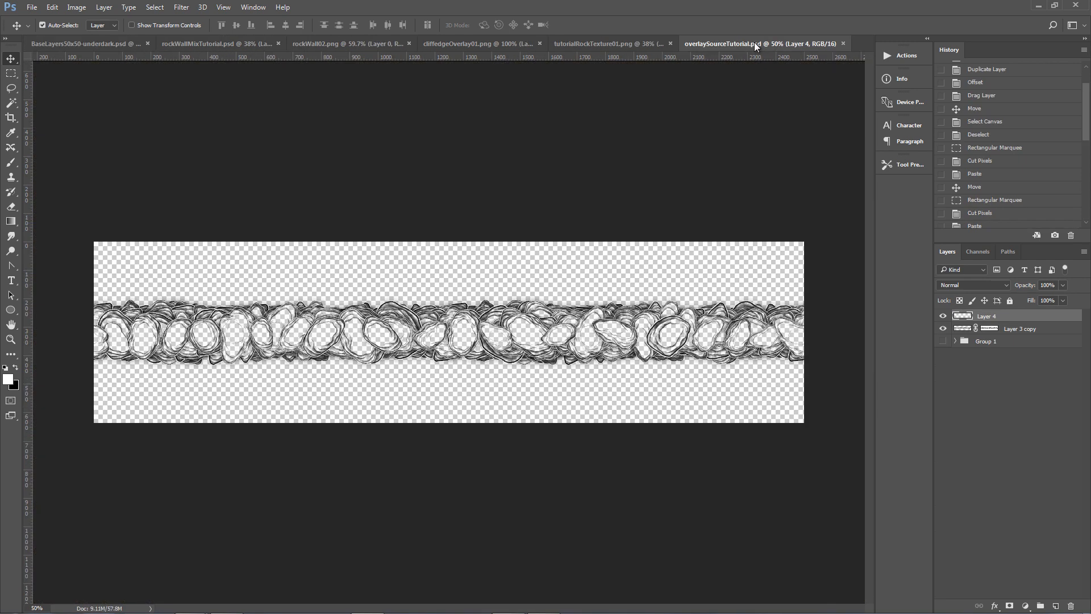
In Photoshop's overlaySourceTutorial document, choose the Gradient tool with a black-to-white preset and reset the colors to black and white.
{"action": "left_click", "coordinate": [11, 222]}
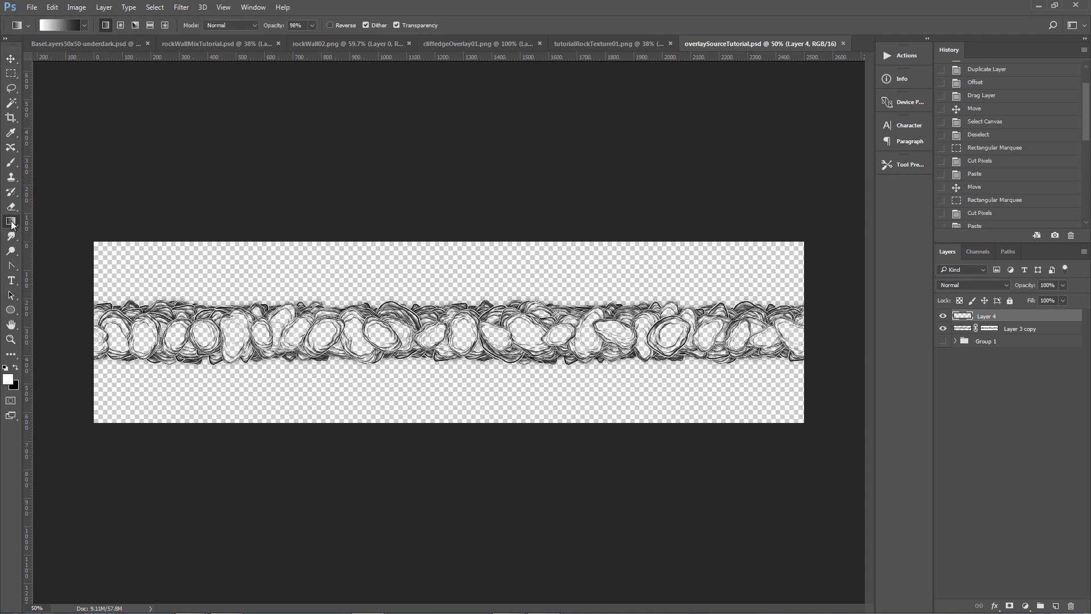
{"action": "right_click", "coordinate": [12, 222]}
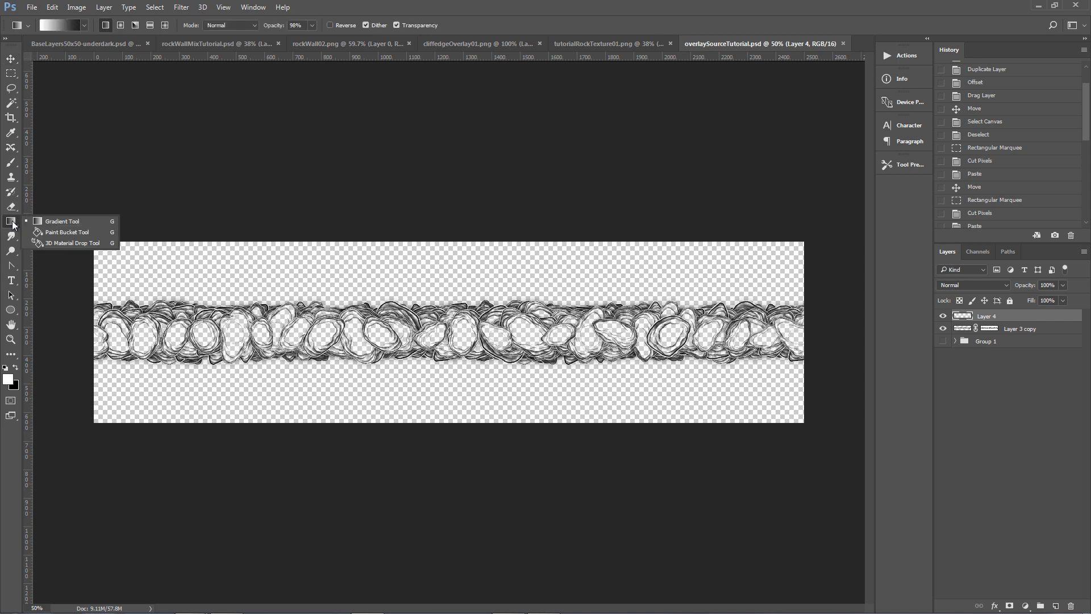
{"action": "left_click", "coordinate": [54, 222]}
{"action": "left_click", "coordinate": [84, 25]}
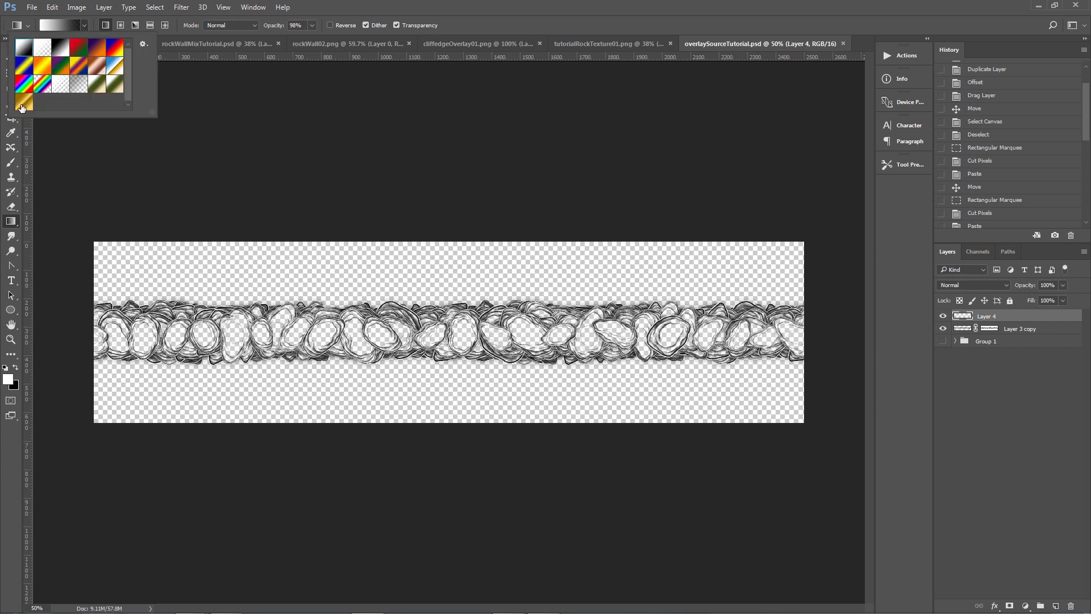
{"action": "left_click", "coordinate": [16, 368]}
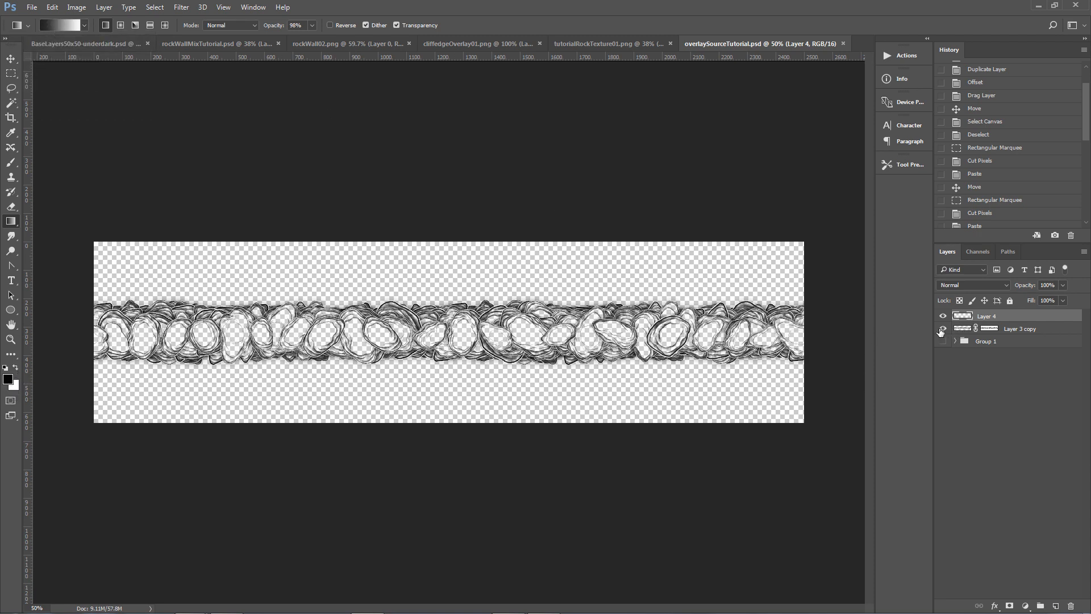
Merge Layer 4 down into Layer 3 copy and add a layer mask to the merged layer.
{"action": "left_click", "coordinate": [942, 317]}
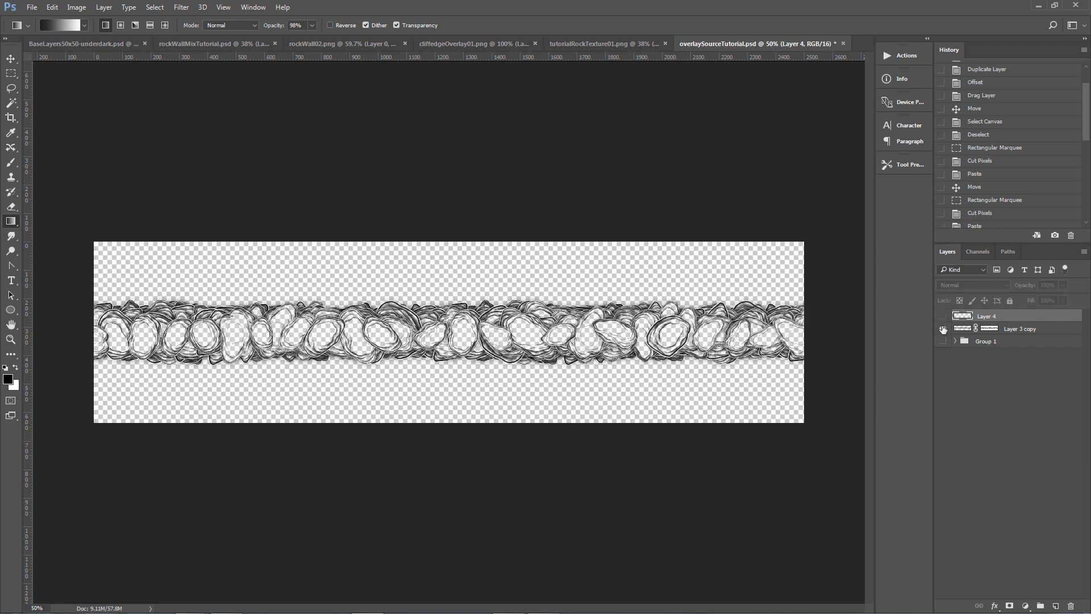
{"action": "left_click", "coordinate": [943, 329]}
{"action": "left_click", "coordinate": [942, 329]}
{"action": "left_click", "coordinate": [943, 317]}
{"action": "key", "text": "ctrl+e"}
{"action": "left_click", "coordinate": [499, 244]}
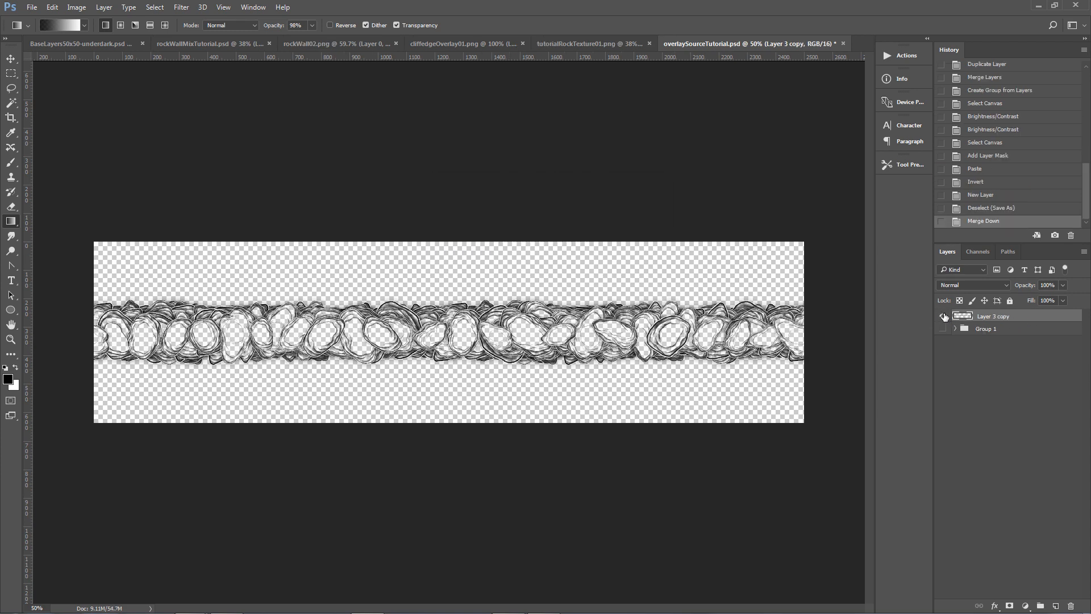
{"action": "left_click", "coordinate": [1010, 606]}
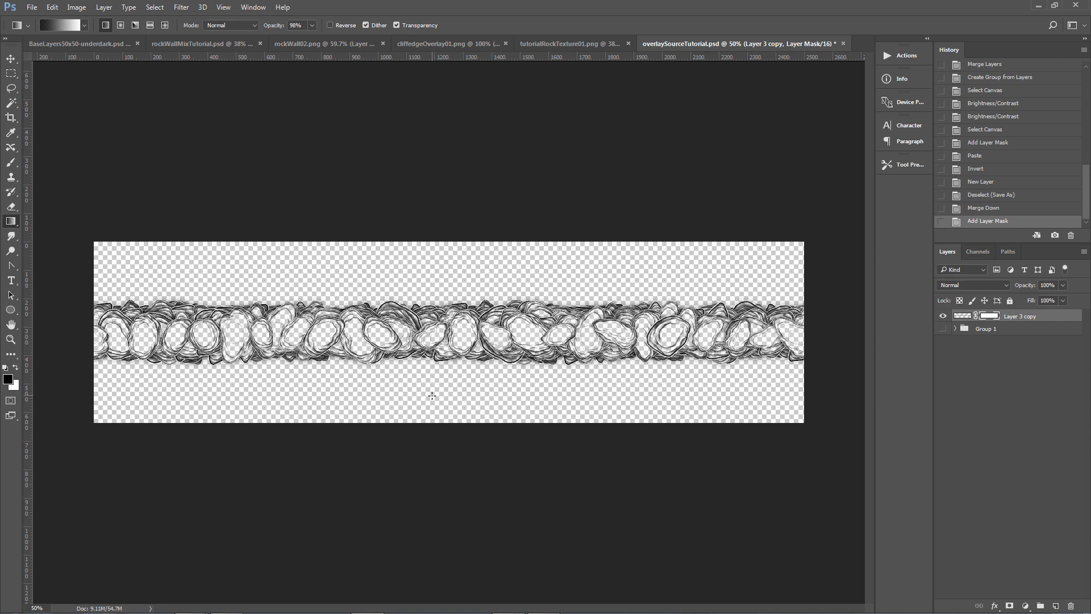
Draw a short vertical gradient on the layer mask to fade out the lower half of the stone strip.
{"action": "left_click_drag", "start_coordinate": [438, 371], "coordinate": [438, 337]}
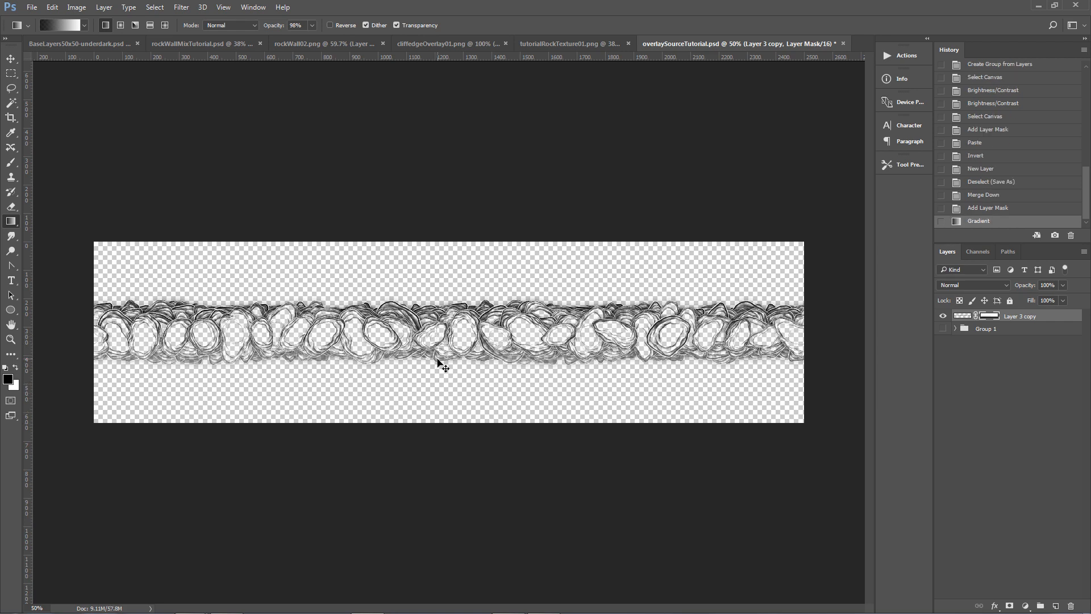
{"action": "key", "text": "ctrl+z"}
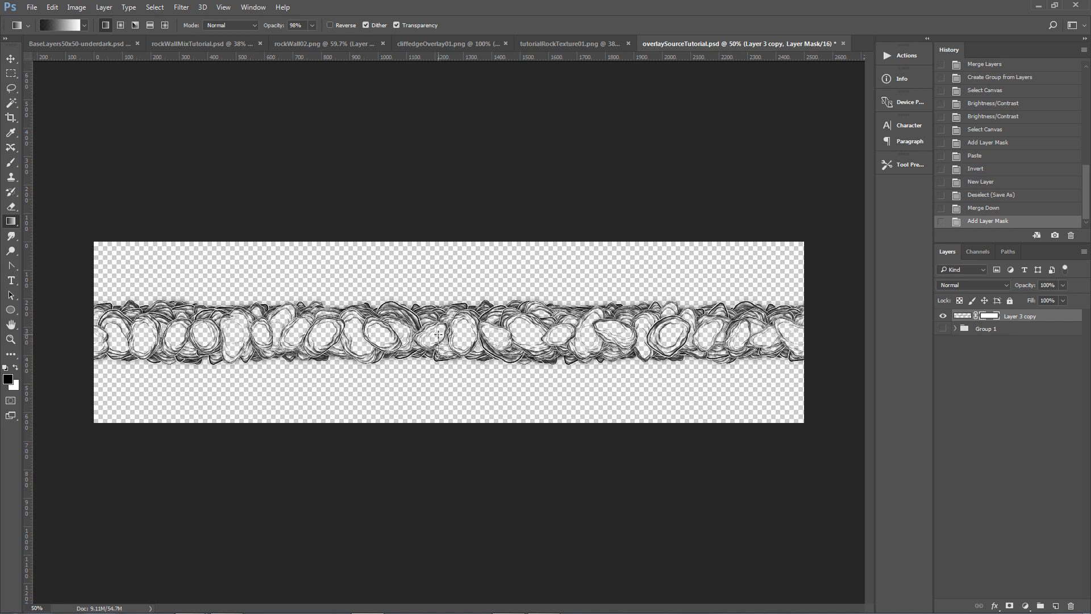
{"action": "left_click_drag", "start_coordinate": [438, 357], "coordinate": [438, 334]}
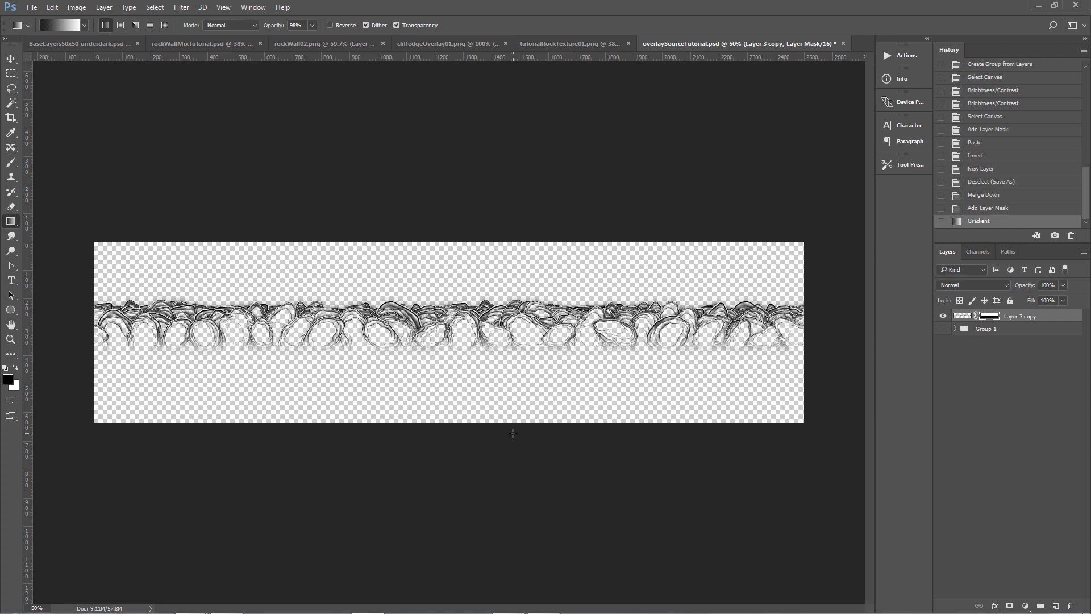
{"action": "key", "text": "ctrl+z"}
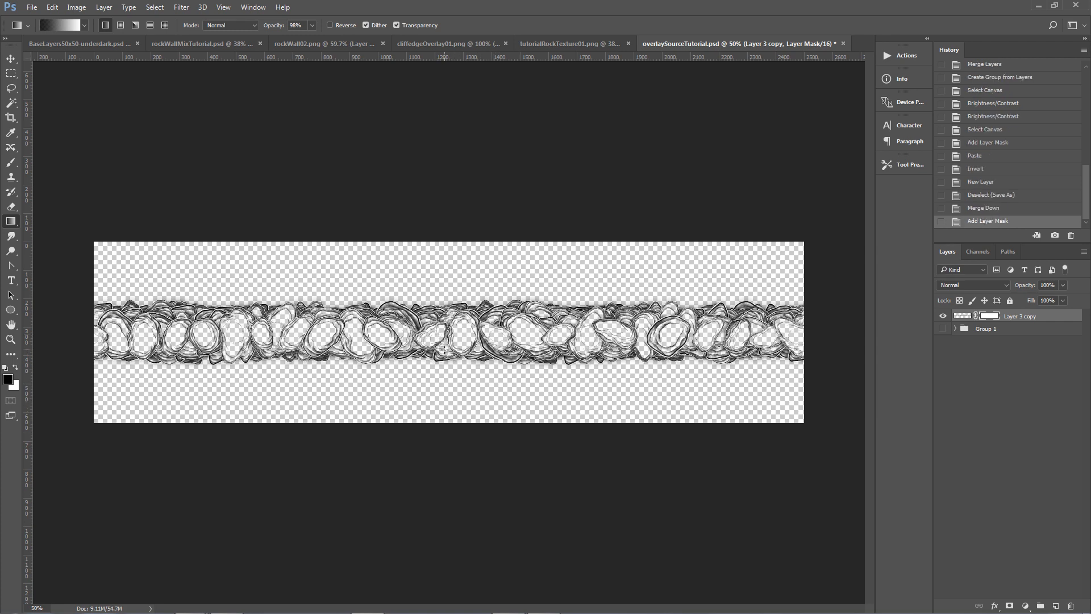
{"action": "left_click_drag", "start_coordinate": [442, 332], "coordinate": [443, 333]}
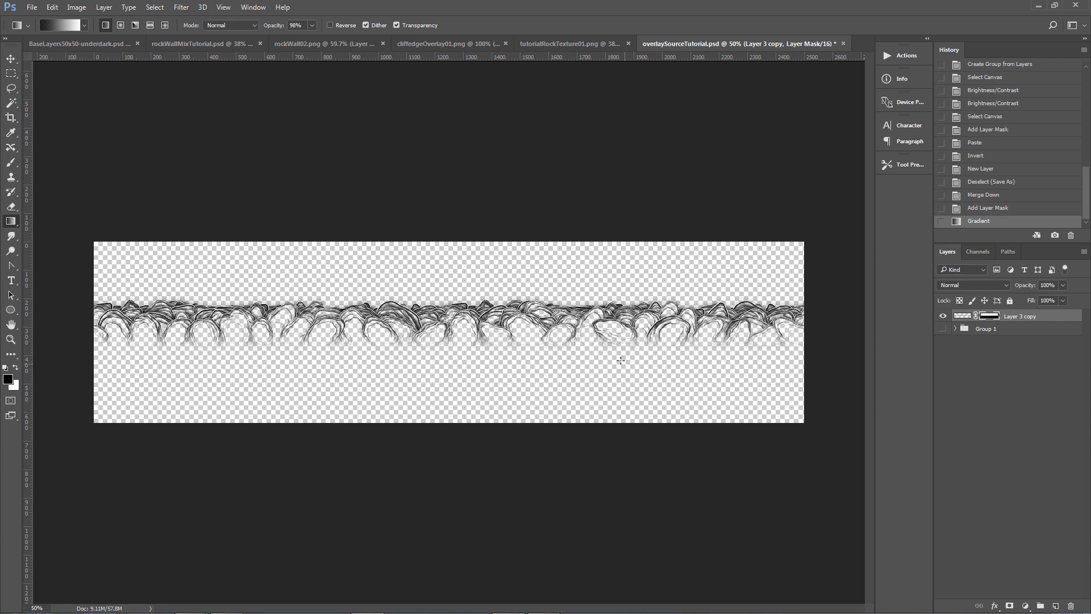
Save the image as a PNG named overlaySourceTutorialOneSide.png with the default PNG options.
{"action": "left_click", "coordinate": [32, 7]}
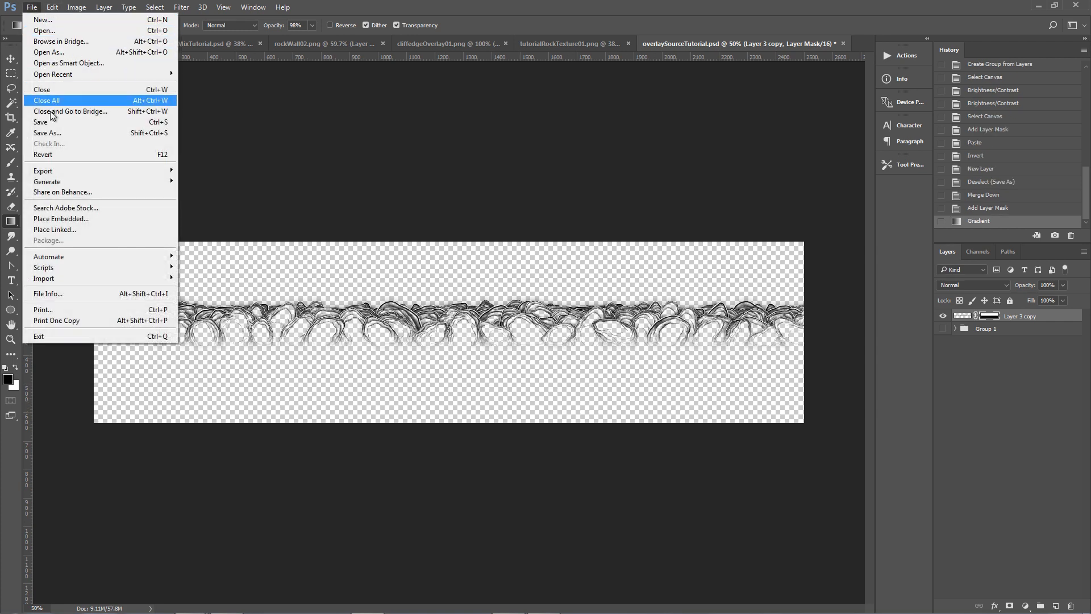
{"action": "left_click", "coordinate": [48, 133]}
{"action": "left_click", "coordinate": [243, 476]}
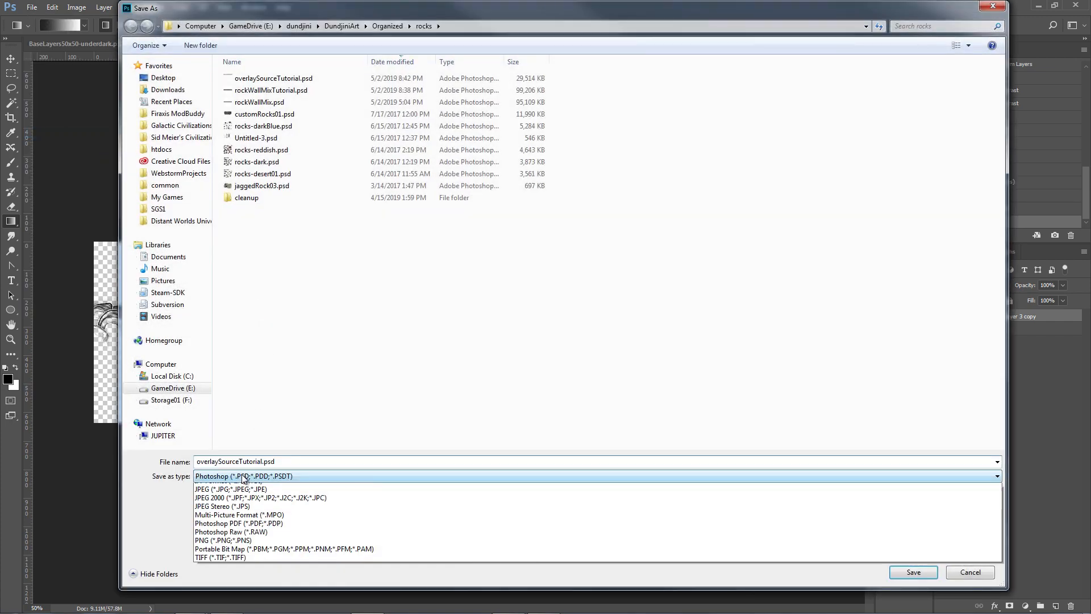
{"action": "scroll", "coordinate": [247, 571], "scroll_direction": "down", "scroll_amount": 1}
{"action": "left_click", "coordinate": [244, 581]}
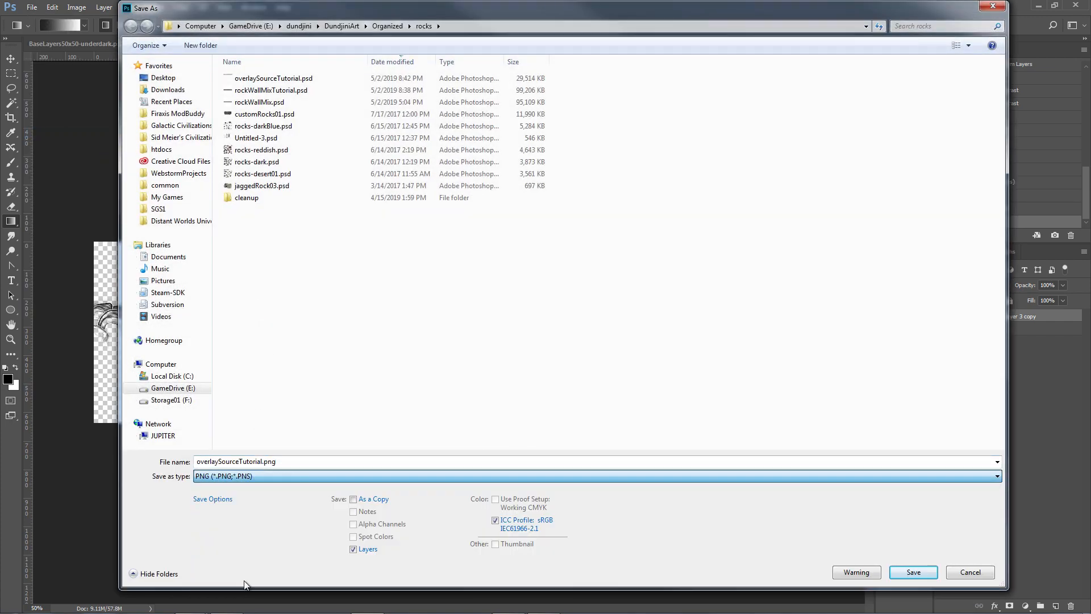
{"action": "left_click", "coordinate": [264, 461]}
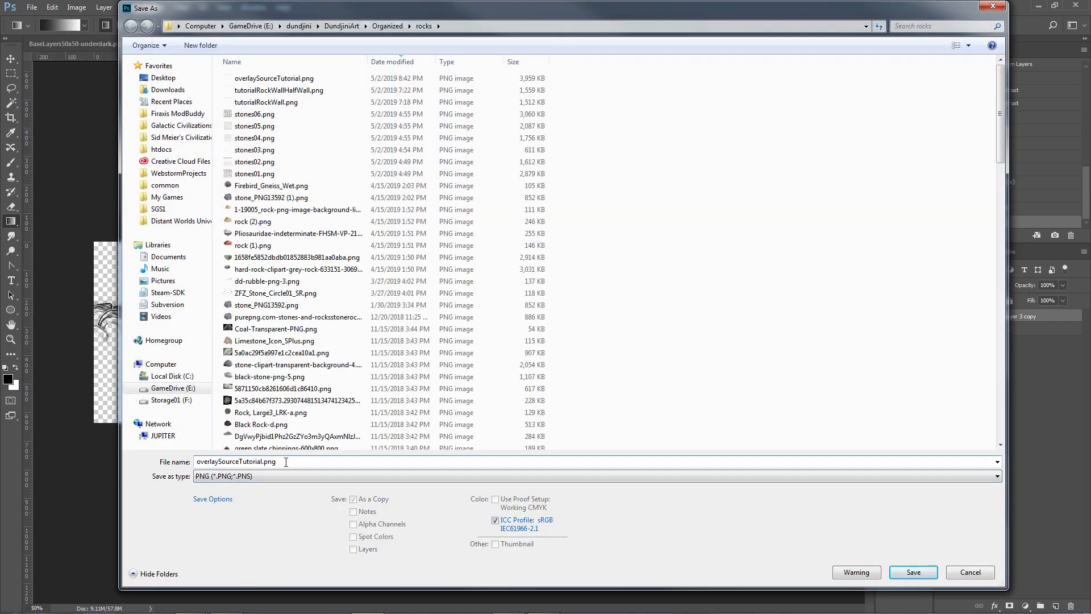
{"action": "type", "text": "OneSide"}
{"action": "key", "text": "Return"}
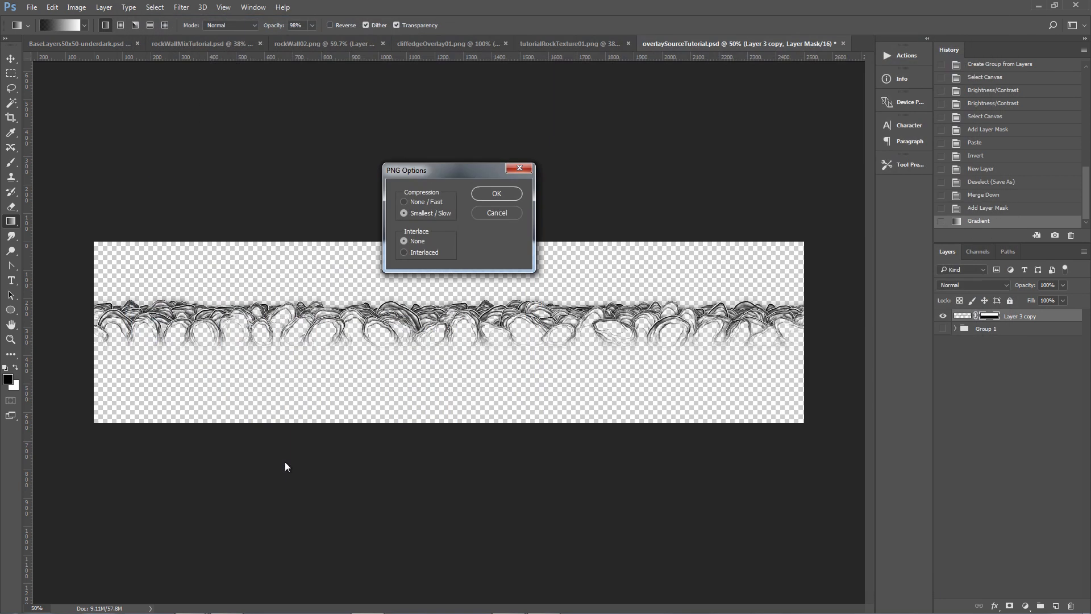
{"action": "left_click", "coordinate": [499, 193]}
Switch to Clip Studio Paint and open overlaySourceTutorialOneSide.png.
{"action": "left_click", "coordinate": [544, 604]}
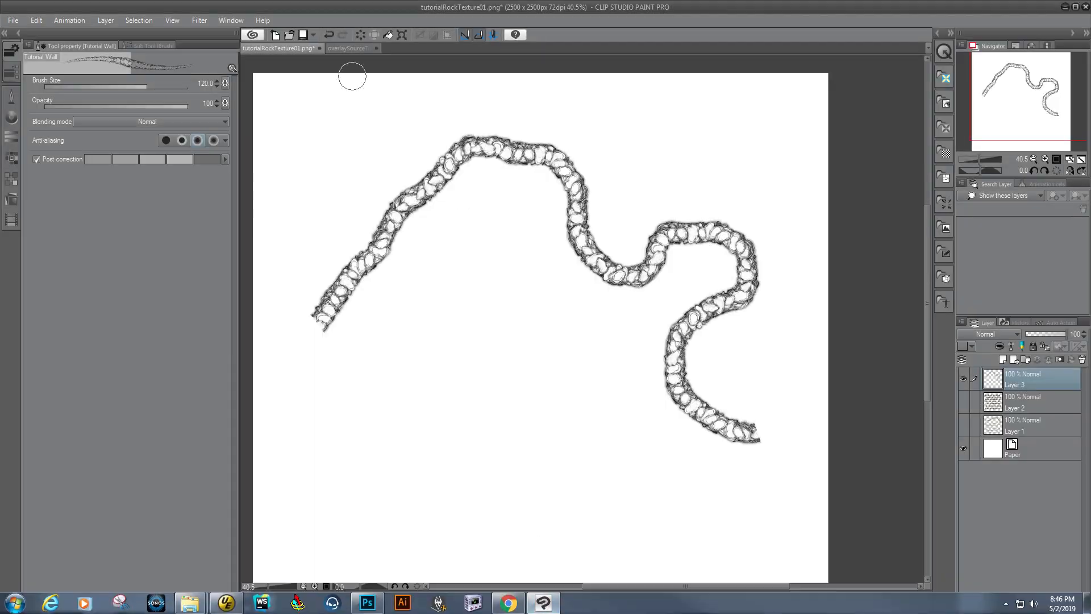
{"action": "left_click", "coordinate": [21, 22]}
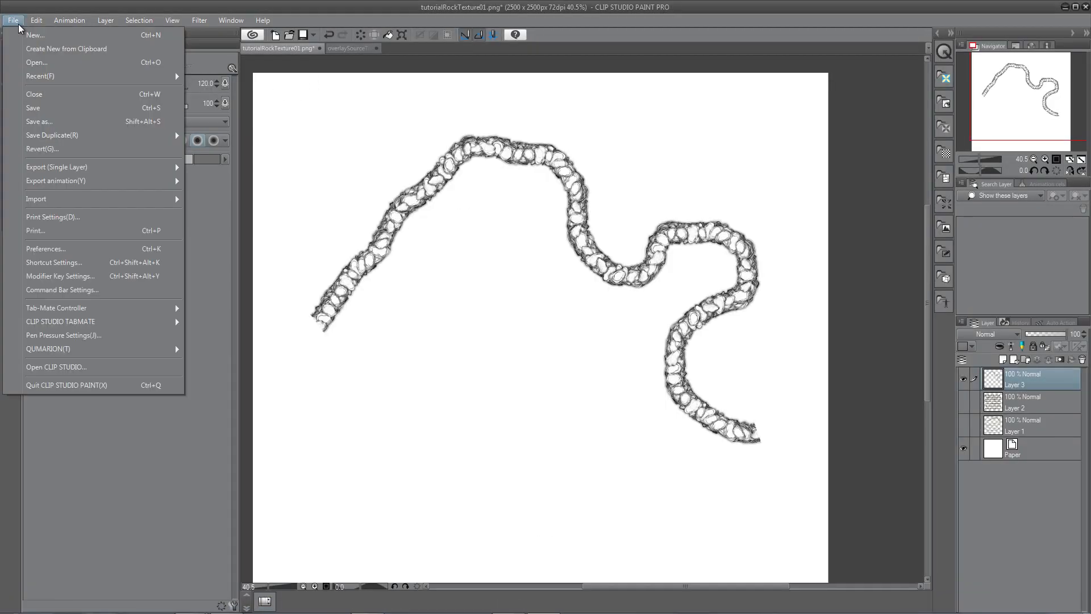
{"action": "left_click", "coordinate": [42, 66]}
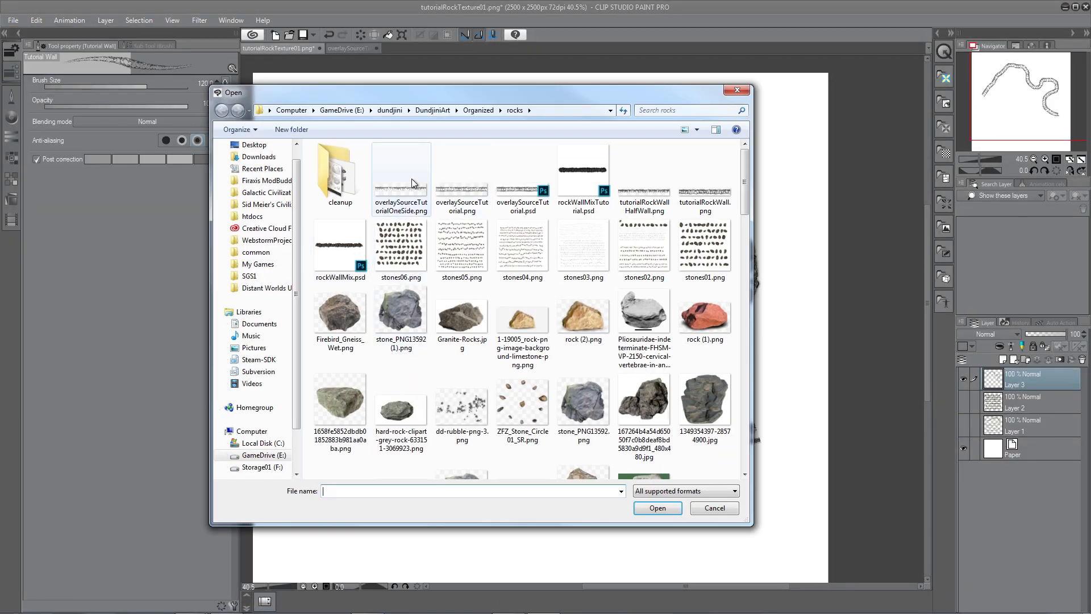
{"action": "left_click", "coordinate": [403, 192]}
{"action": "double_click", "coordinate": [397, 192]}
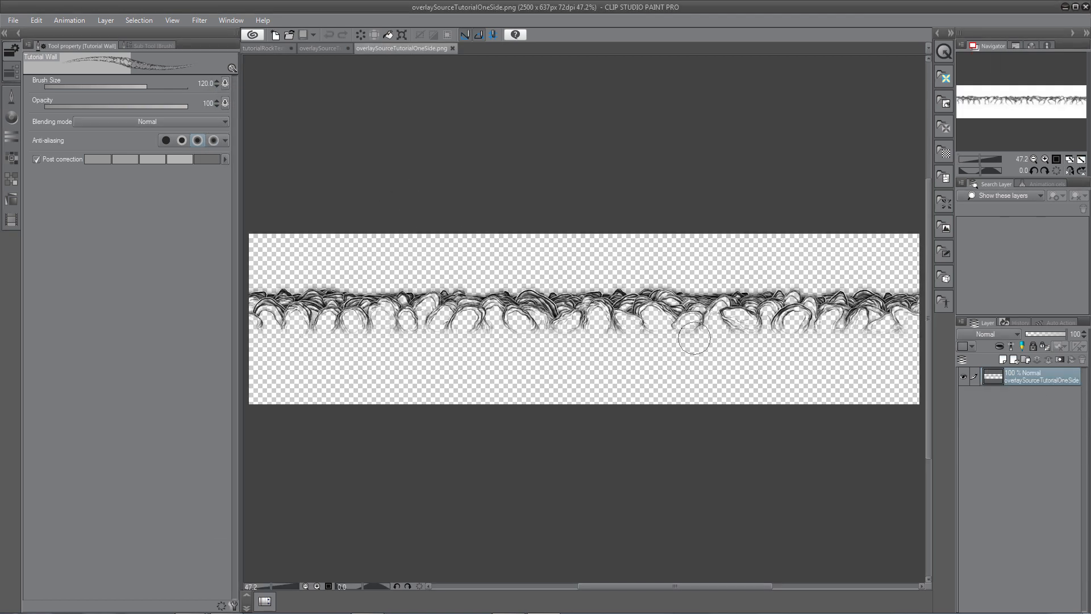
Convert the image's layer to a raster layer with Gray expression color.
{"action": "right_click", "coordinate": [1007, 380]}
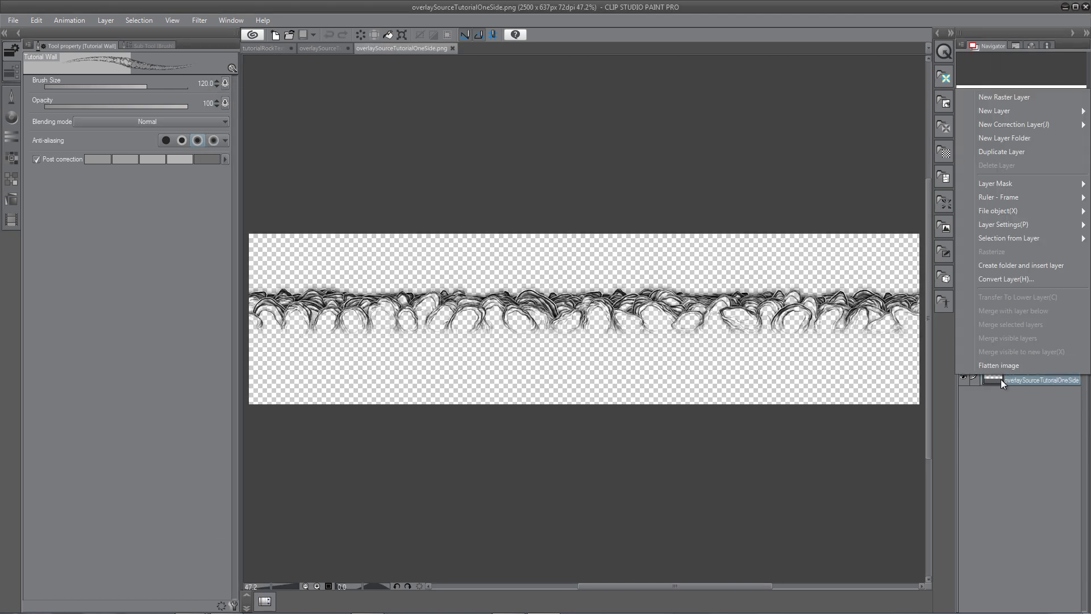
{"action": "left_click", "coordinate": [1004, 280]}
{"action": "left_click", "coordinate": [532, 311]}
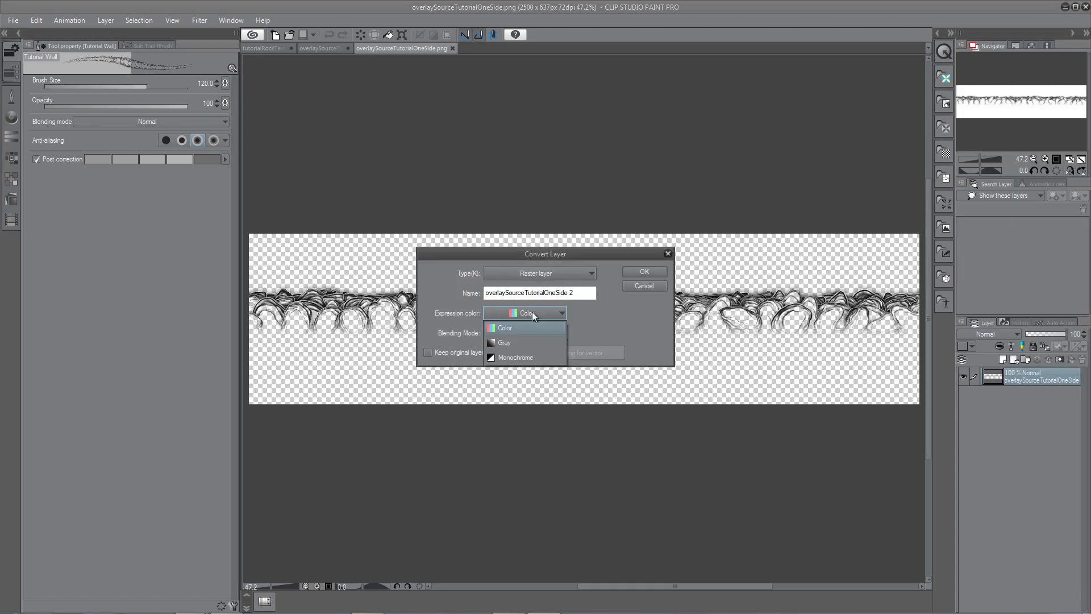
{"action": "left_click", "coordinate": [506, 343]}
{"action": "left_click", "coordinate": [580, 293]}
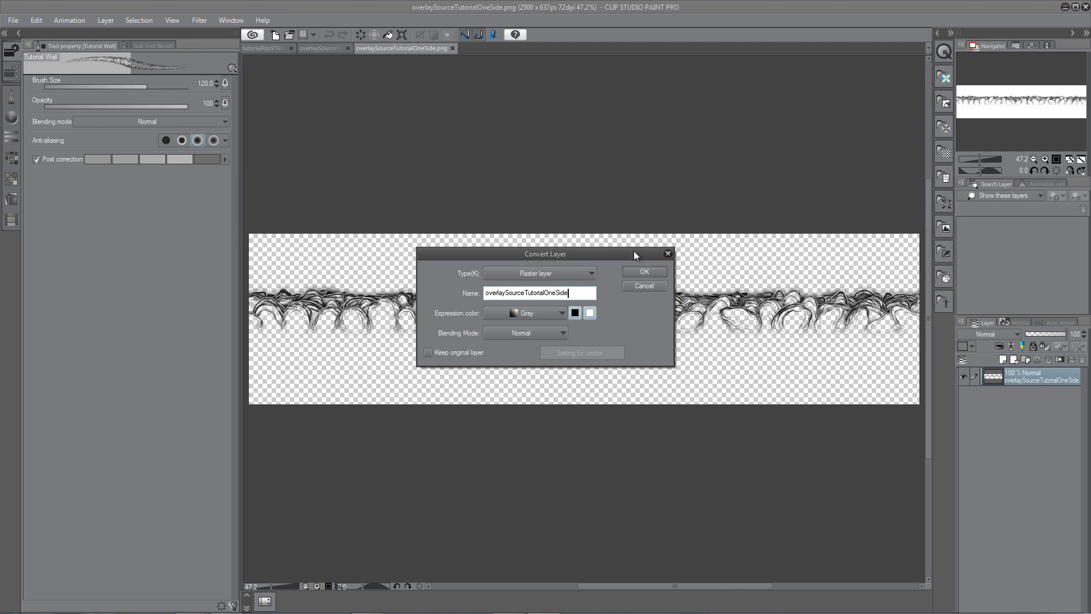
{"action": "left_click", "coordinate": [643, 271]}
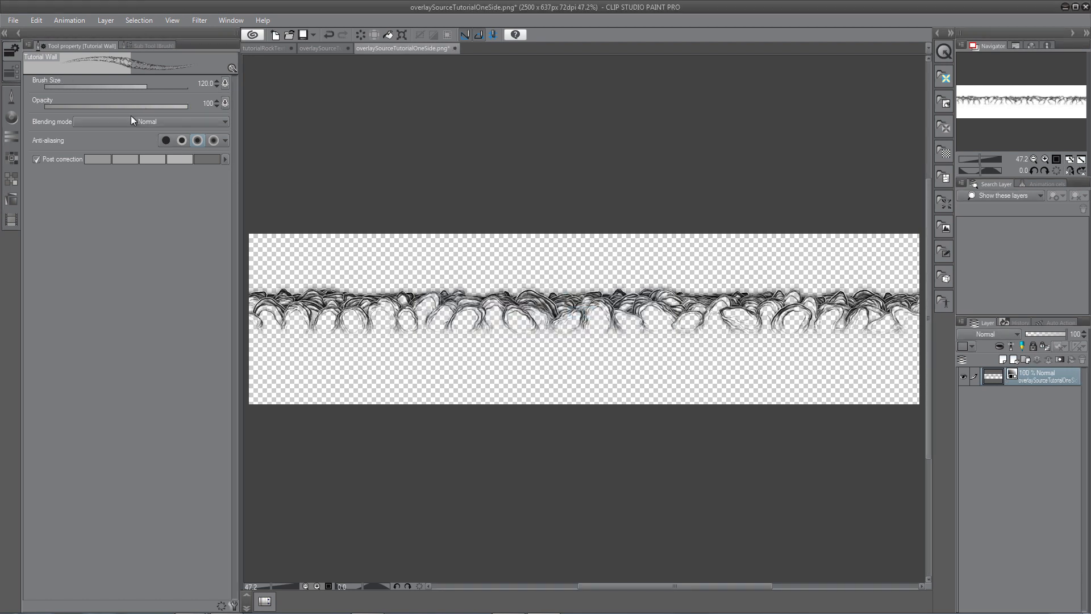
Register the image as an image material usable as a brush tip shape, saved in the Image material > Brush folder.
{"action": "left_click", "coordinate": [37, 21]}
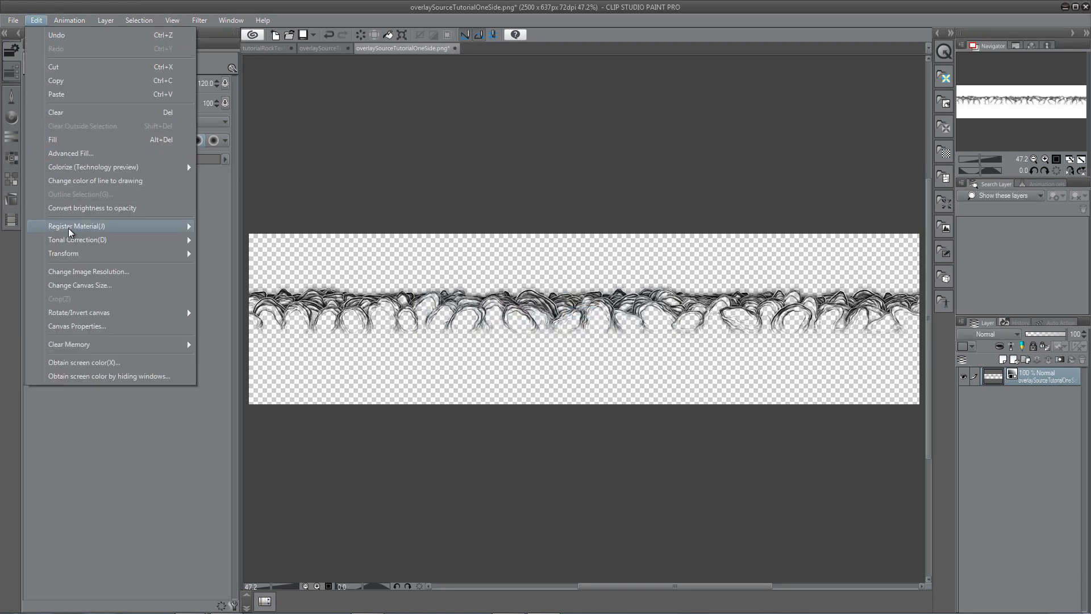
{"action": "mouse_move", "coordinate": [69, 228]}
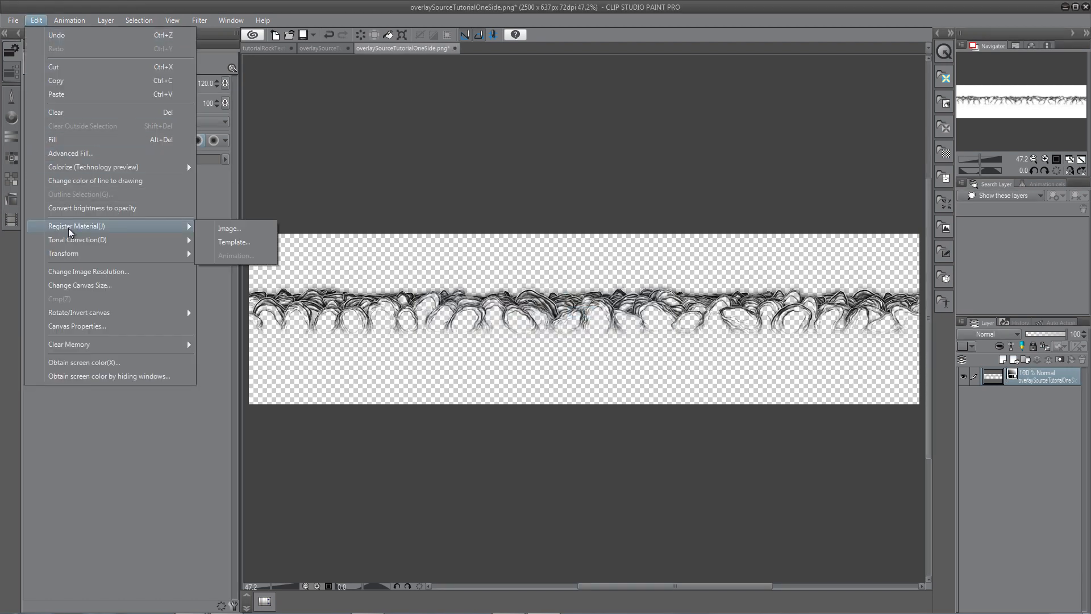
{"action": "left_click", "coordinate": [230, 230]}
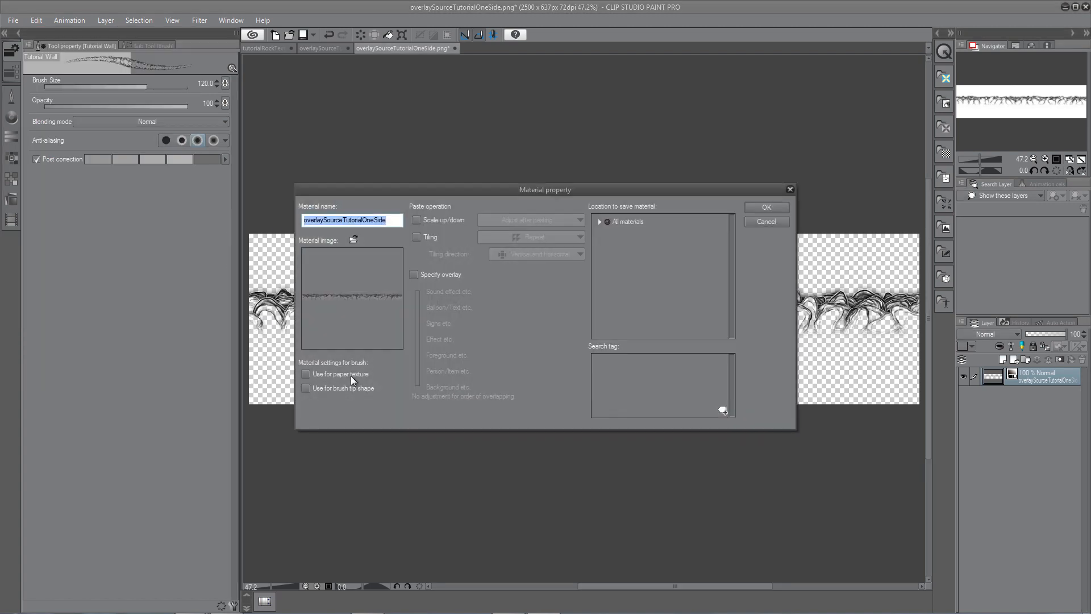
{"action": "left_click", "coordinate": [305, 388]}
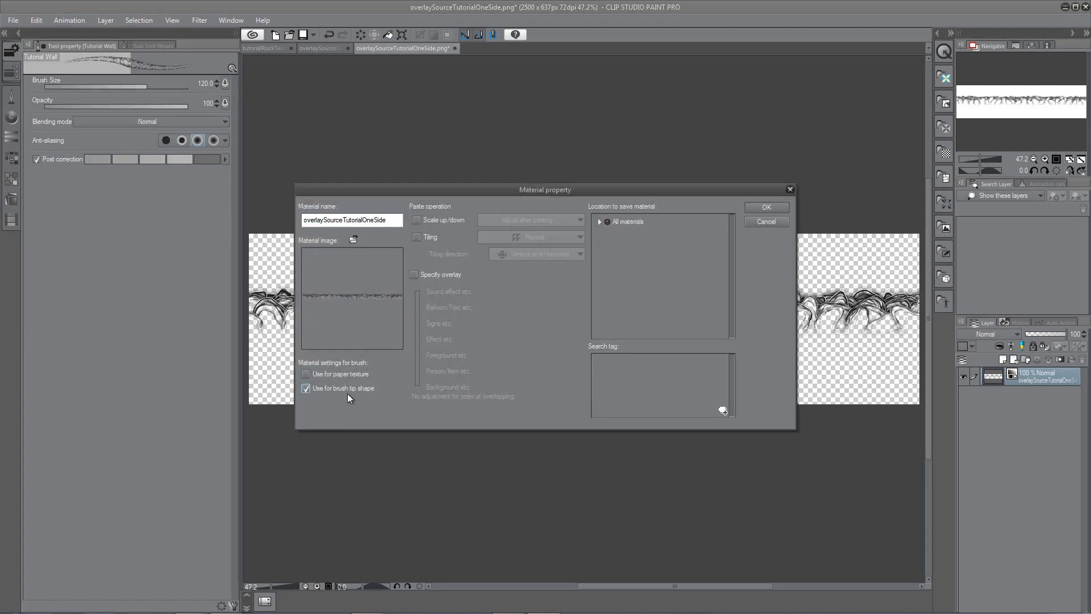
{"action": "left_click", "coordinate": [599, 221]}
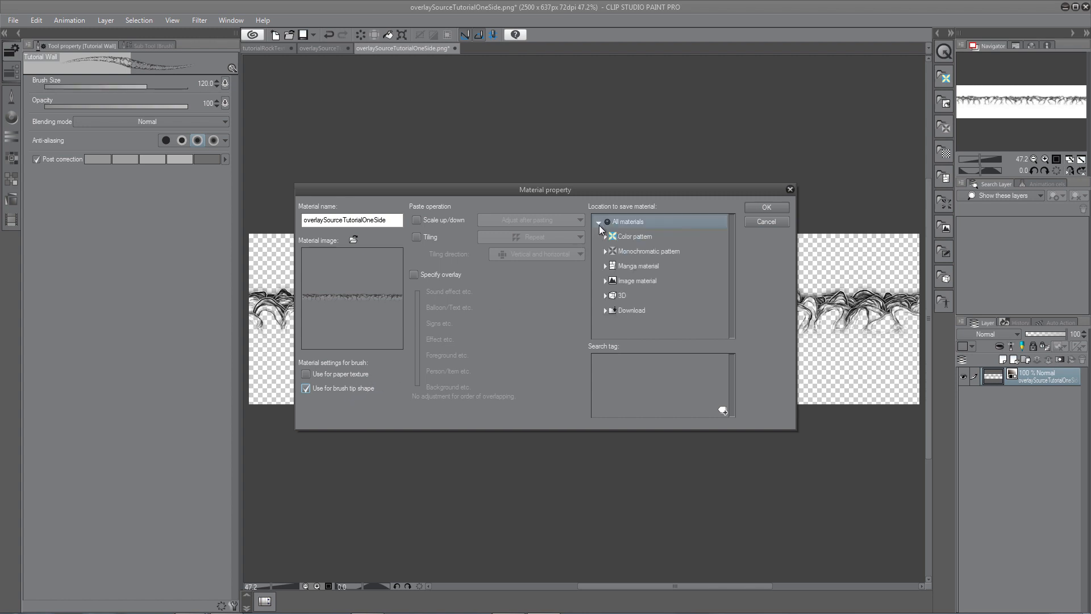
{"action": "left_click", "coordinate": [606, 282]}
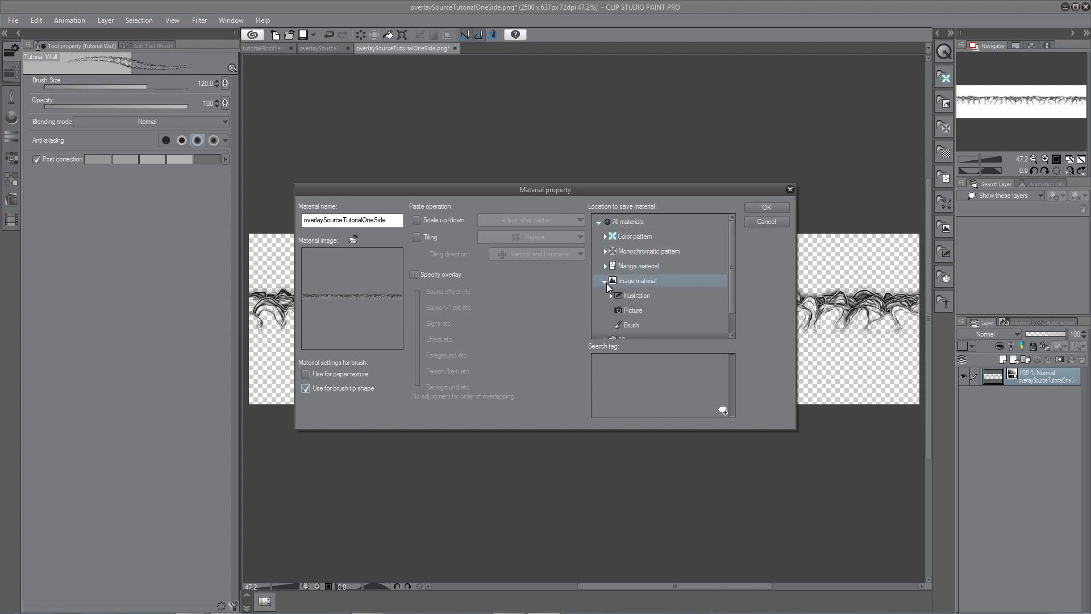
{"action": "left_click", "coordinate": [626, 325]}
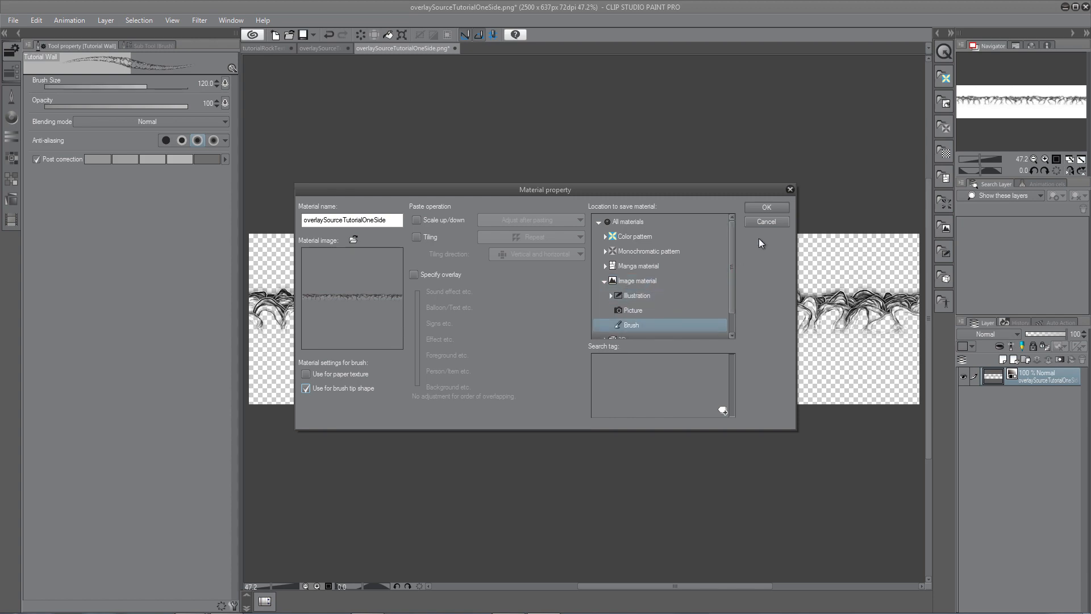
{"action": "left_click", "coordinate": [767, 206]}
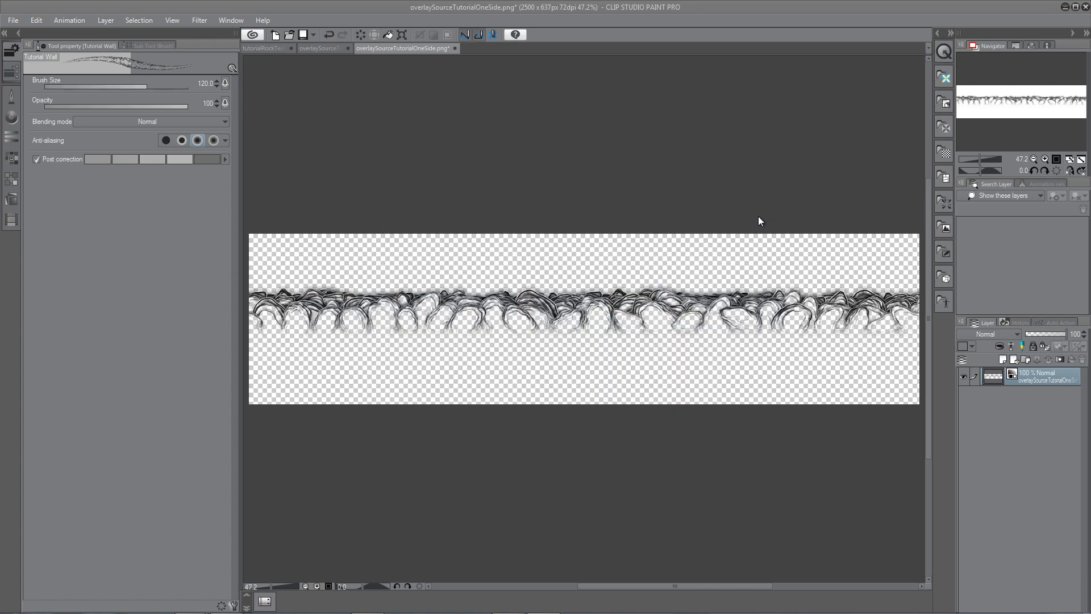
Duplicate the Tutorial Wall sub tool and name the copy Tutorial Wall One Side.
{"action": "left_click", "coordinate": [155, 46]}
{"action": "right_click", "coordinate": [135, 328]}
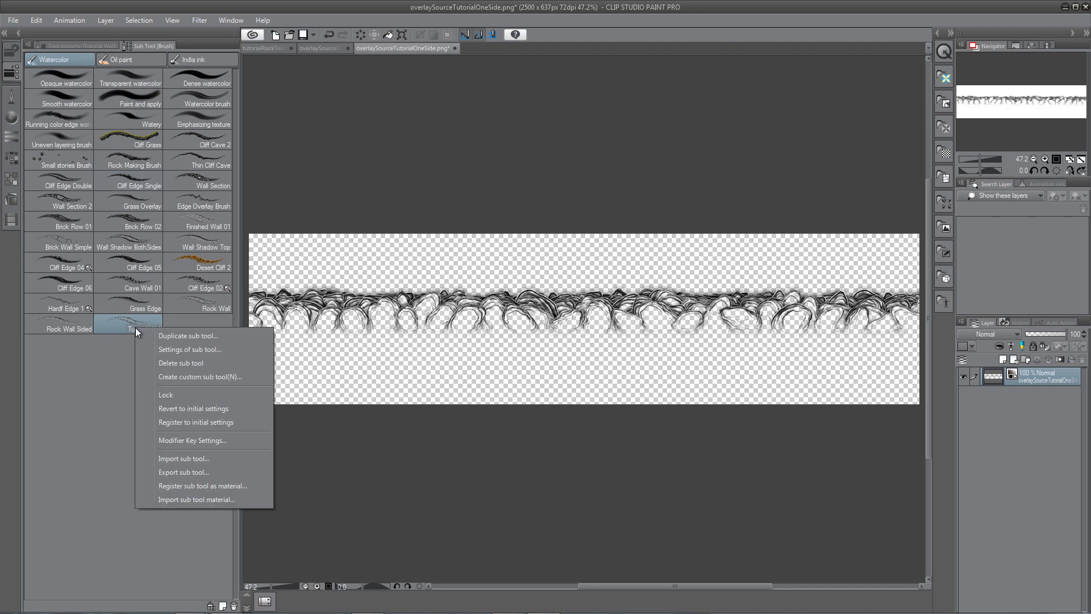
{"action": "left_click", "coordinate": [161, 333]}
{"action": "left_click", "coordinate": [535, 273]}
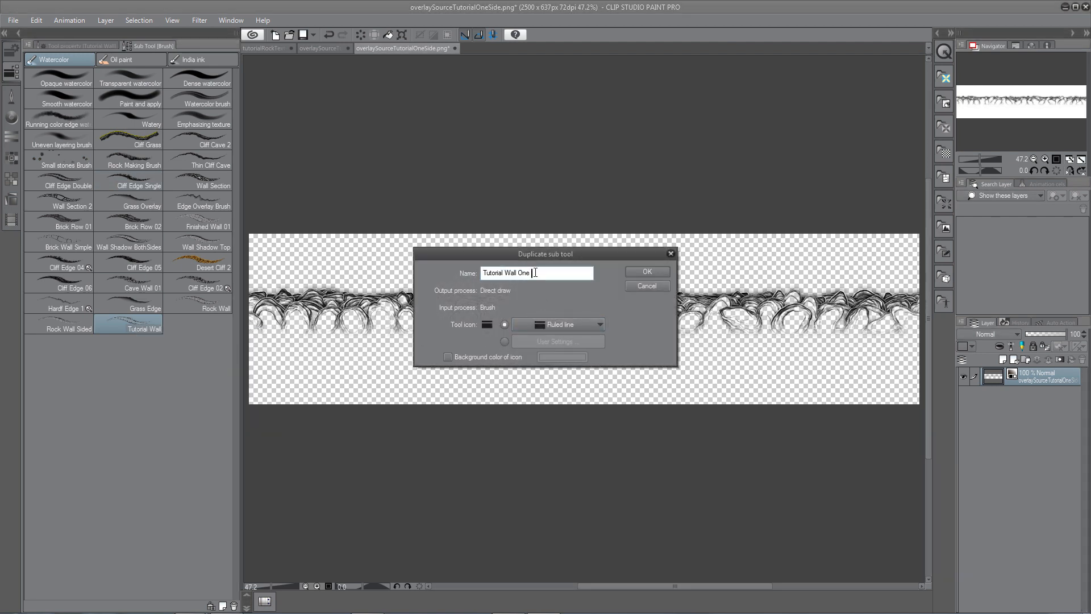
{"action": "type", "text": "One Side"}
{"action": "left_click", "coordinate": [647, 271]}
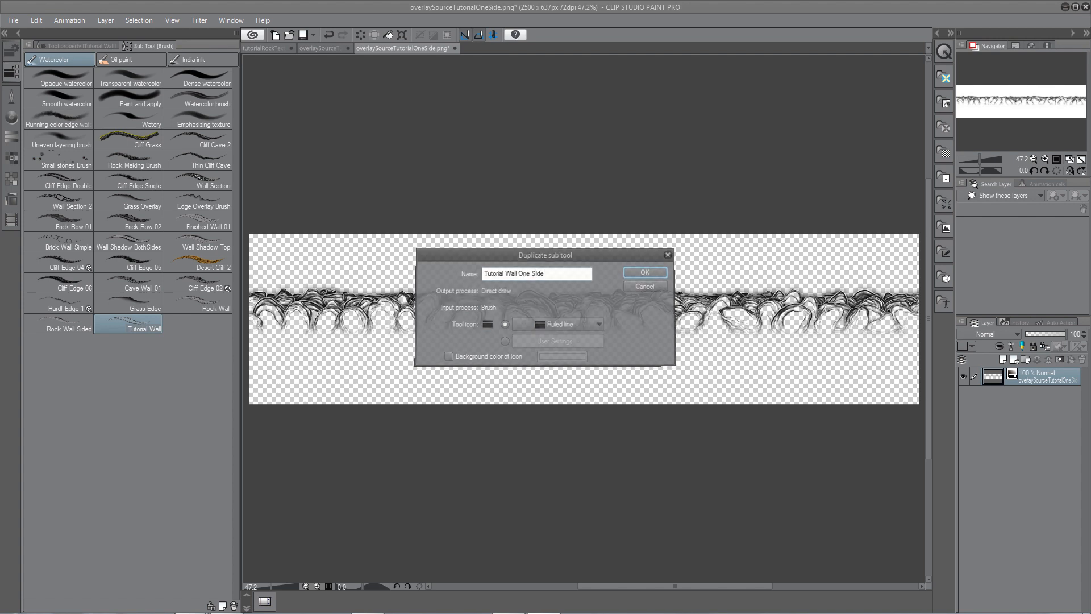
Set the Tutorial Wall One Side brush tip shape to the overlaySourceTutorialOneSide material, searching materials for "tutoria".
{"action": "left_click", "coordinate": [88, 46]}
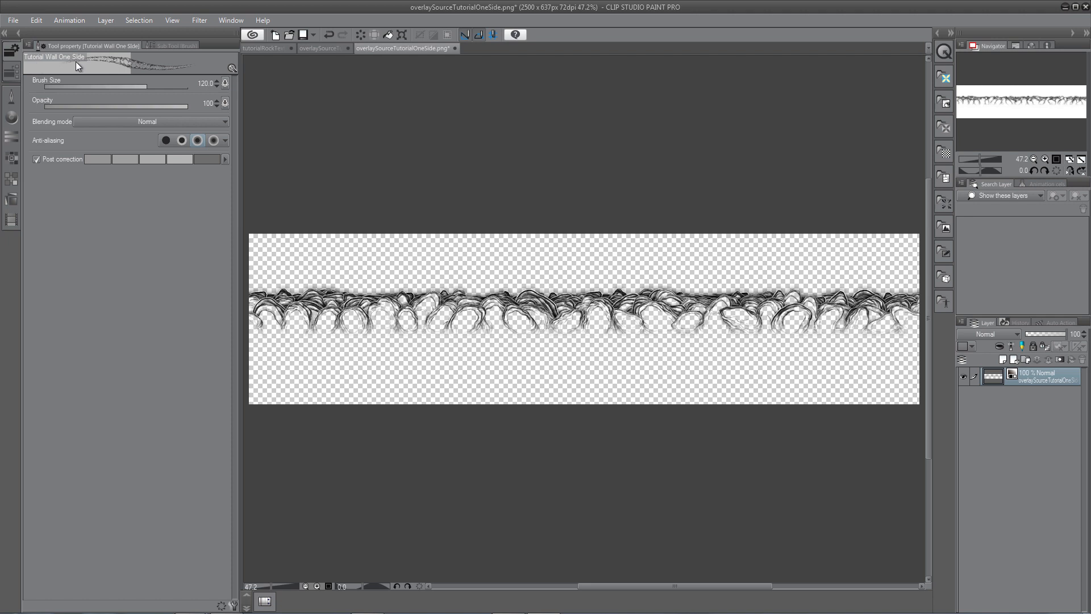
{"action": "left_click", "coordinate": [234, 605]}
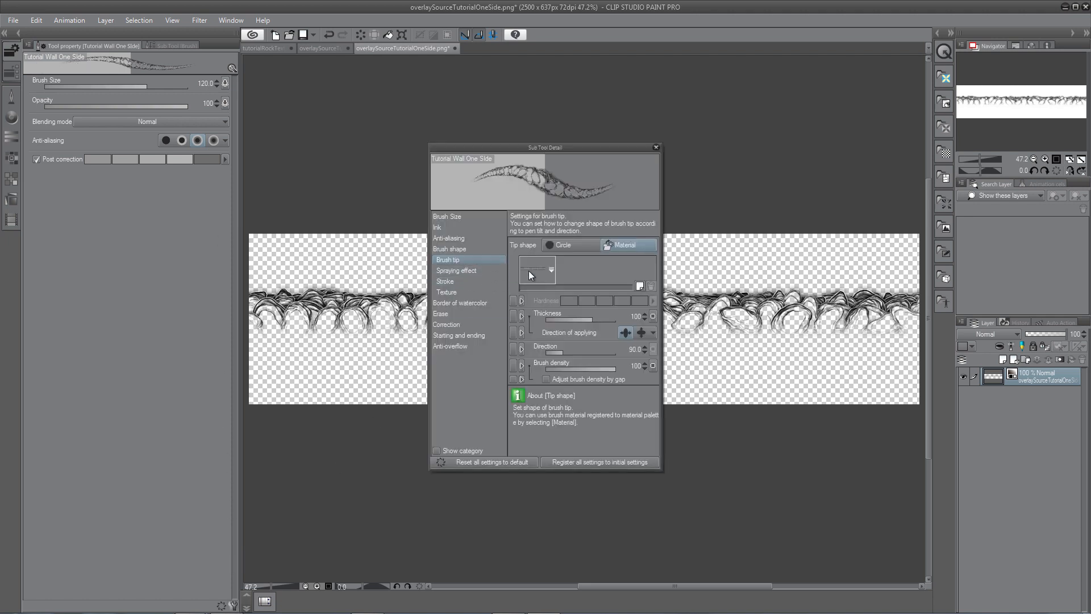
{"action": "left_click", "coordinate": [550, 270]}
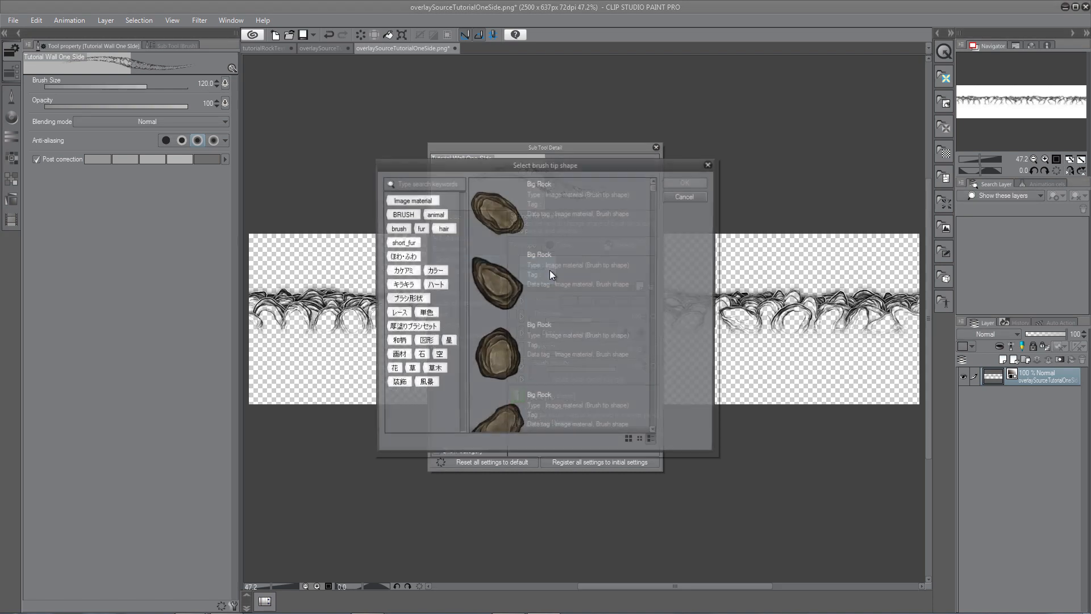
{"action": "left_click", "coordinate": [414, 183]}
{"action": "type", "text": "over"}
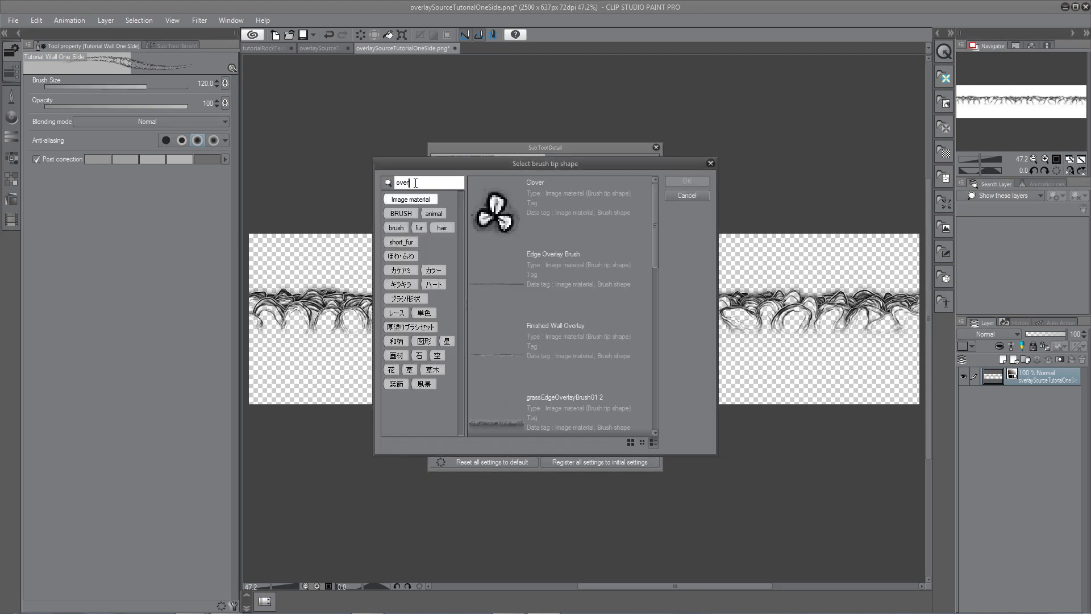
{"action": "type", "text": "lay"}
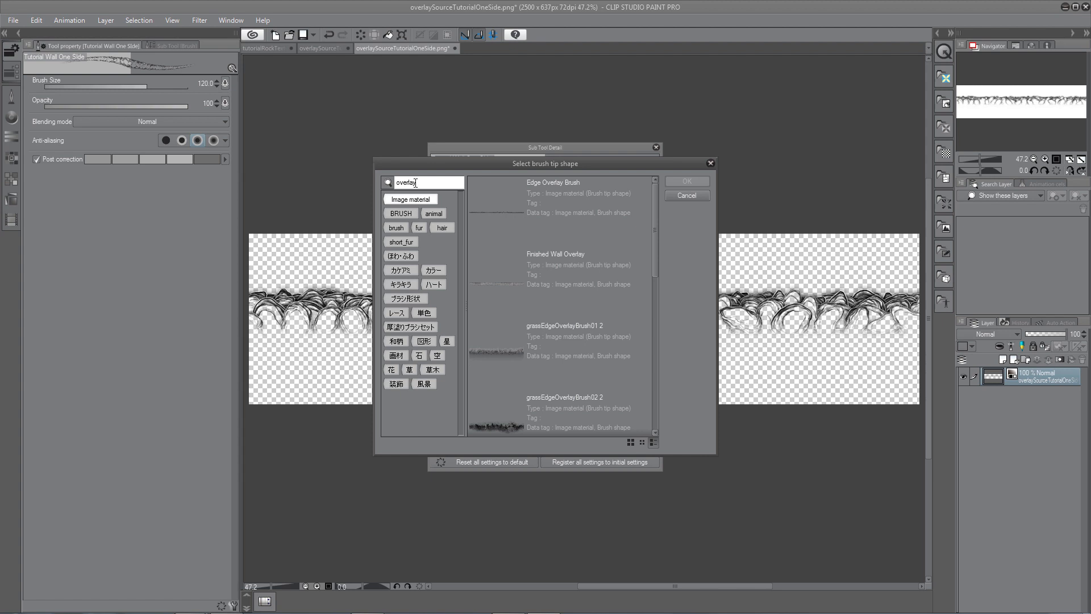
{"action": "type", "text": " ut"}
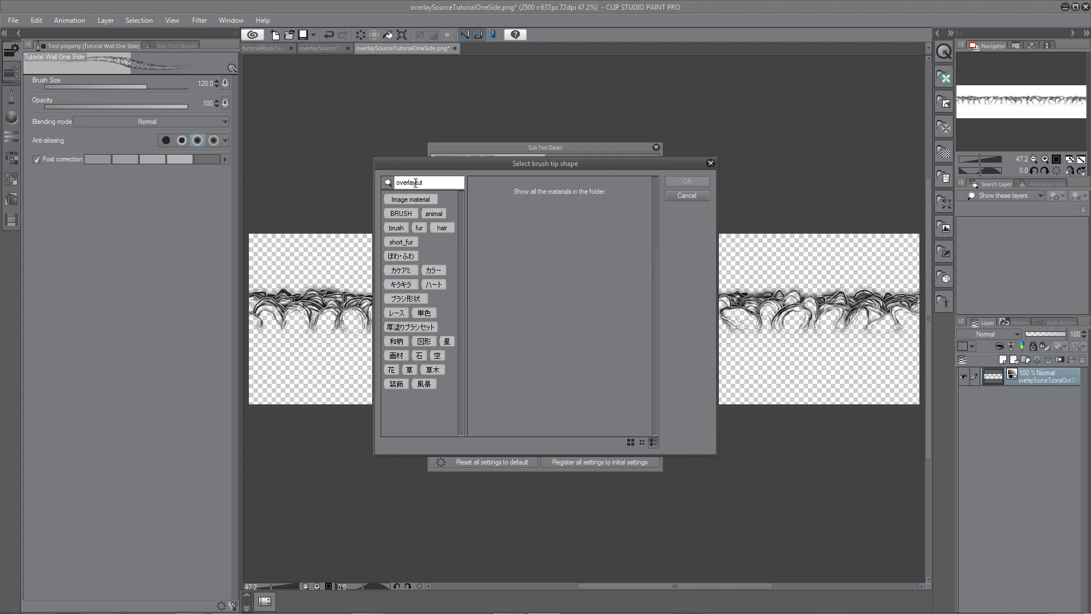
{"action": "key", "text": "BackSpace"}
{"action": "key", "text": "BackSpace"}
{"action": "key", "text": "BackSpace"}
{"action": "key", "text": "BackSpace"}
{"action": "key", "text": "BackSpace"}
{"action": "key", "text": "BackSpace"}
{"action": "key", "text": "BackSpace"}
{"action": "key", "text": "BackSpace"}
{"action": "key", "text": "BackSpace"}
{"action": "key", "text": "BackSpace"}
{"action": "type", "text": "tutoria"}
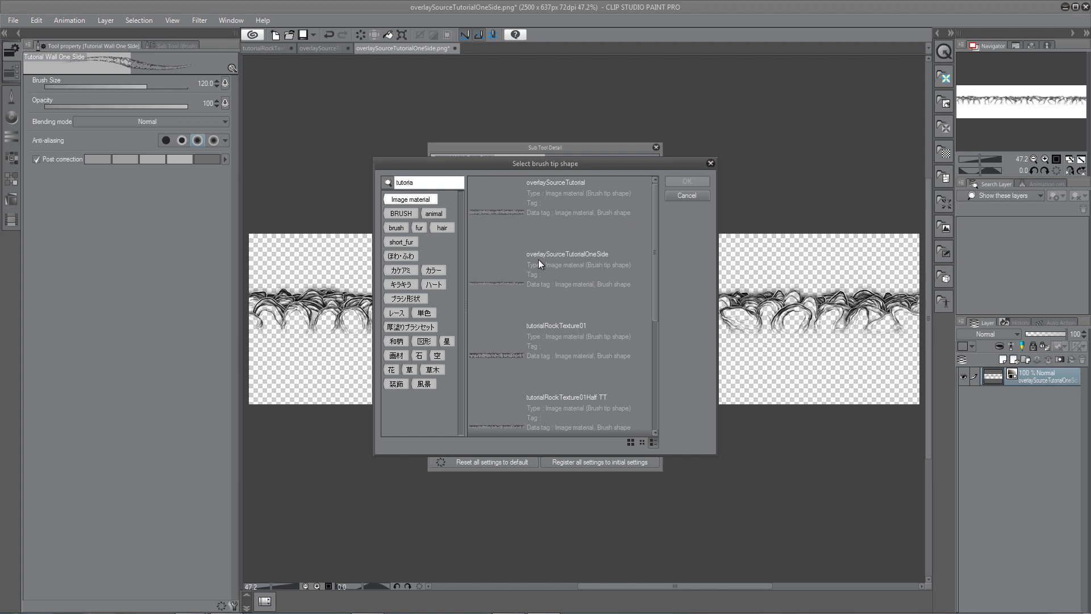
{"action": "left_click", "coordinate": [594, 258]}
{"action": "left_click", "coordinate": [596, 271]}
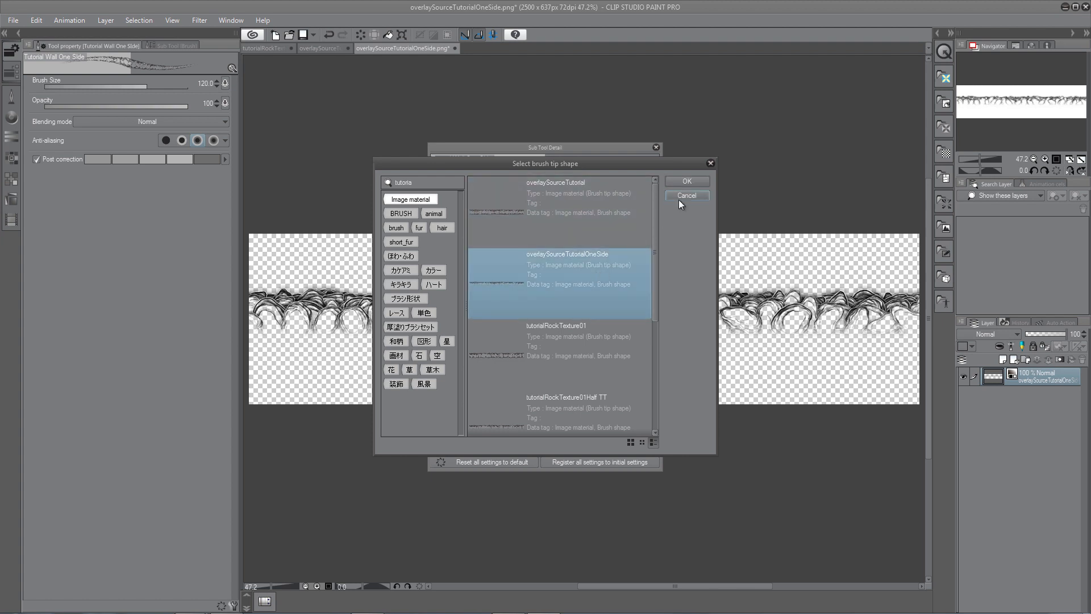
{"action": "left_click", "coordinate": [685, 182]}
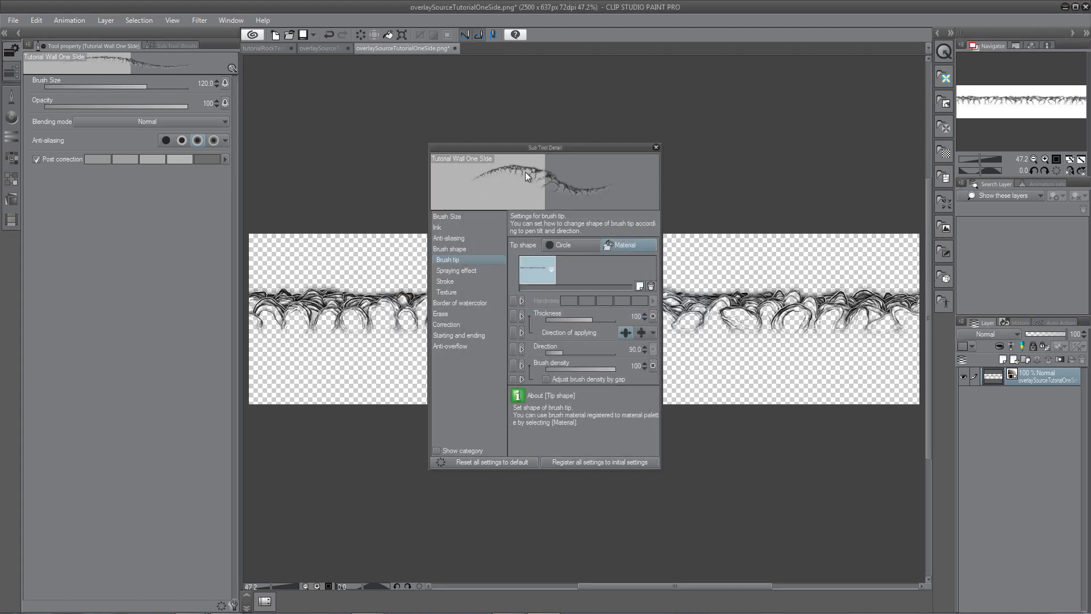
{"action": "left_click", "coordinate": [656, 148]}
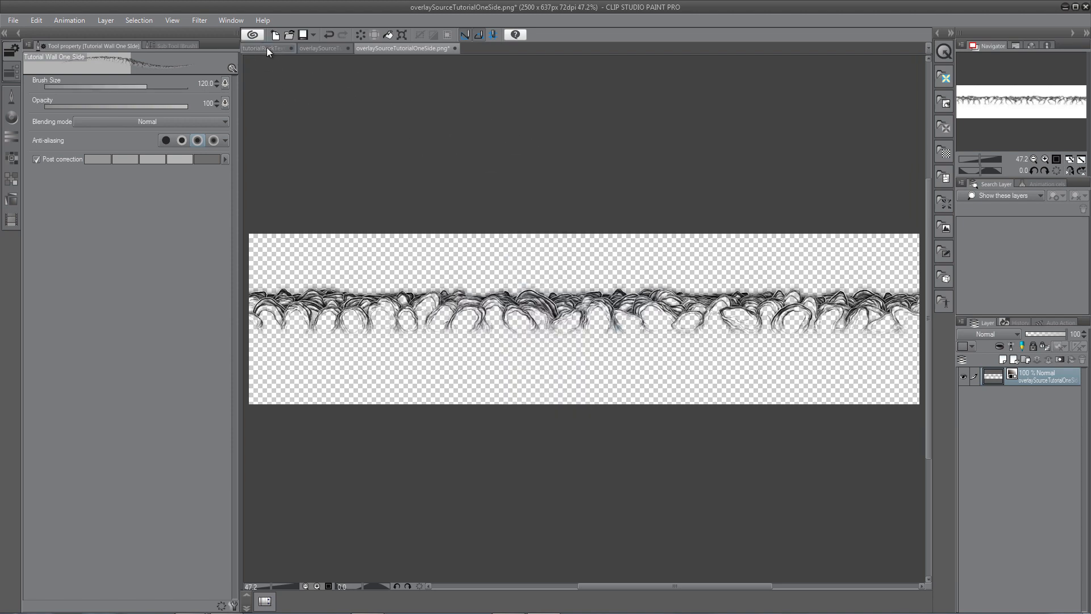
In tutorialRockTexture01, paint a test stroke with the new one-sided wall brush.
{"action": "left_click", "coordinate": [266, 49]}
{"action": "mouse_move", "coordinate": [321, 393]}
{"action": "left_mouse_down"}
{"action": "mouse_move", "coordinate": [401, 332]}
{"action": "mouse_move", "coordinate": [619, 463]}
{"action": "left_mouse_up"}
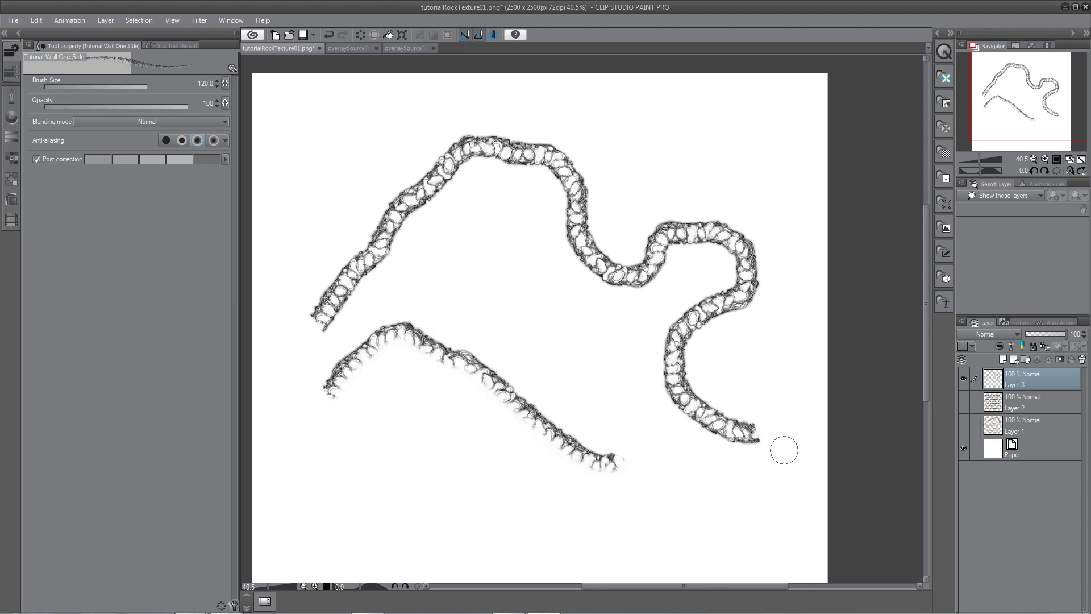
Hide Layer 3 and add a new layer above it.
{"action": "left_click", "coordinate": [963, 378]}
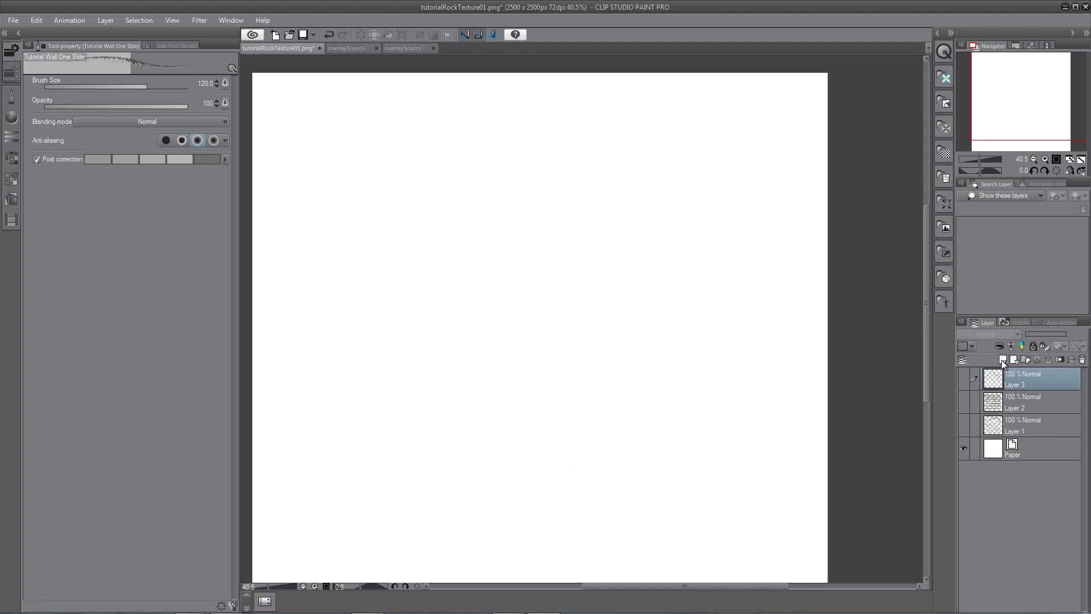
{"action": "left_click", "coordinate": [1002, 360]}
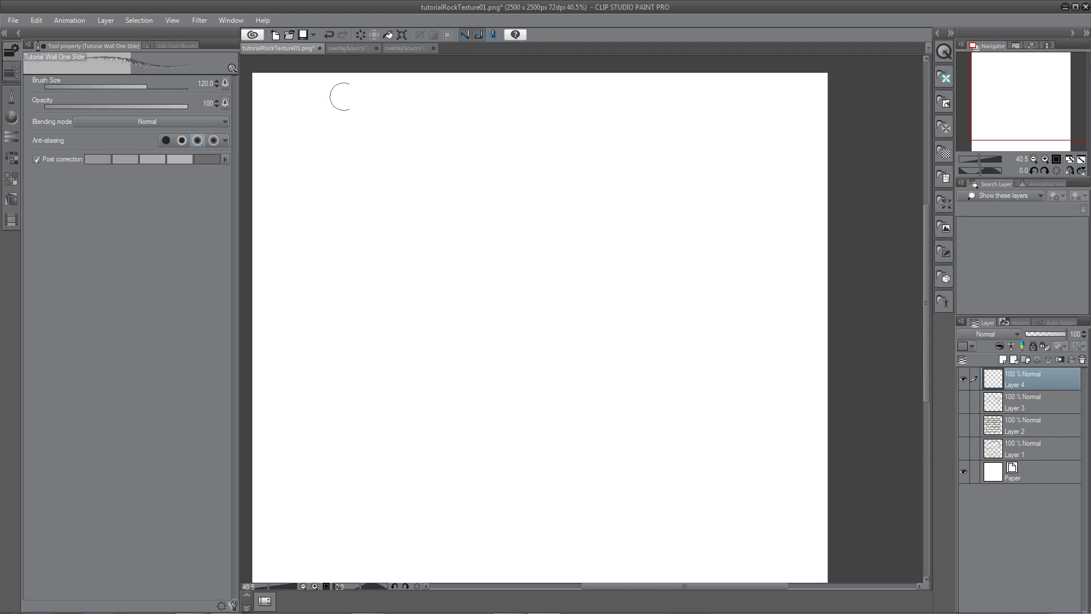
Reduce the brush size to 80 and paint one-sided stone wall outlines on the new layer.
{"action": "left_click_drag", "start_coordinate": [353, 76], "coordinate": [402, 180]}
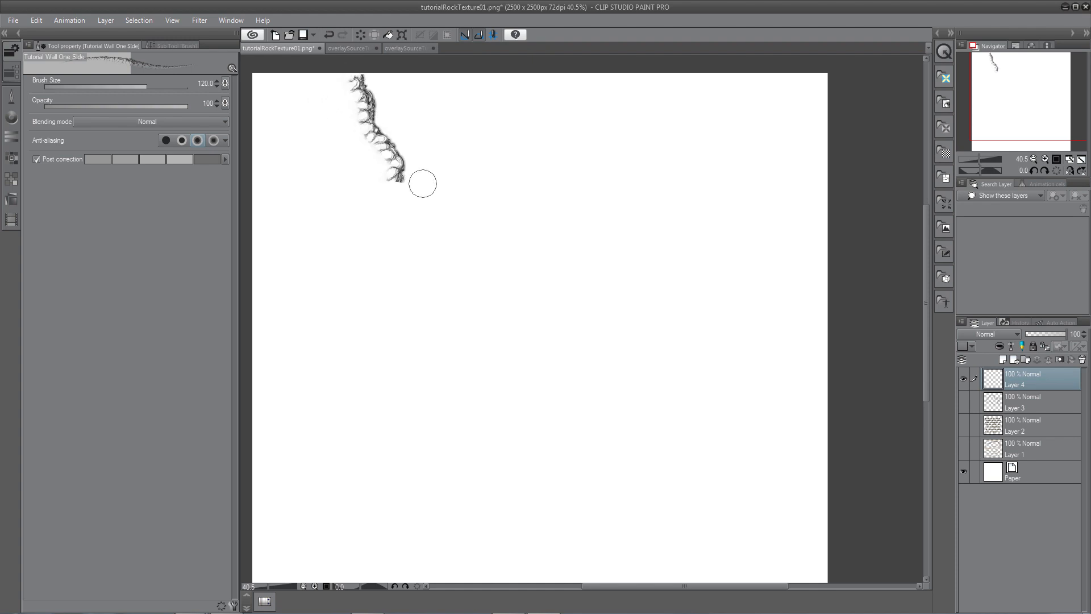
{"action": "key", "text": "ctrl+z"}
{"action": "key", "text": "bracketleft"}
{"action": "key", "text": "bracketleft"}
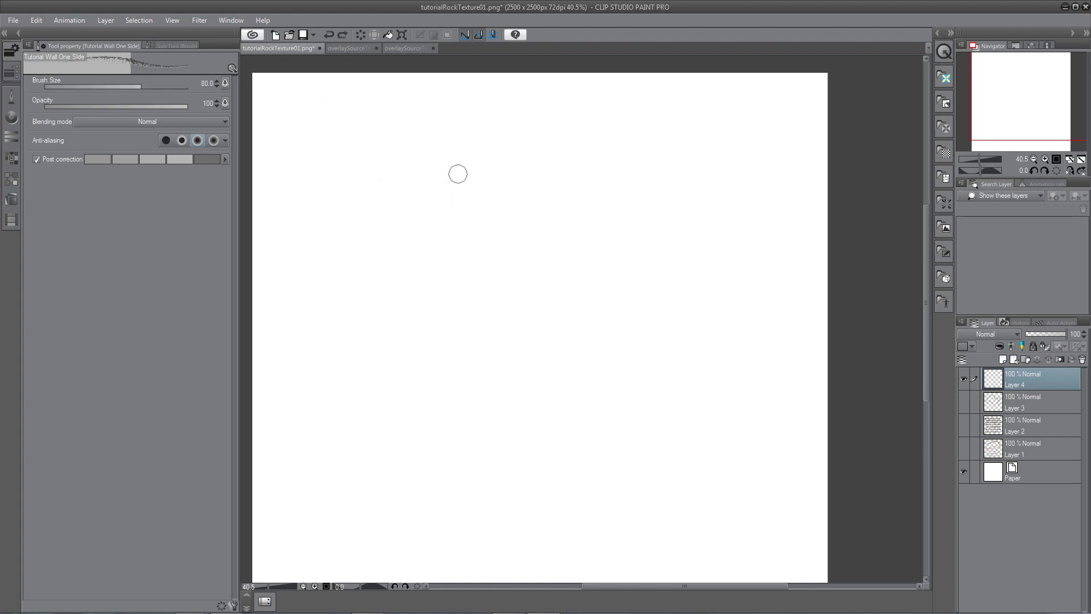
{"action": "mouse_move", "coordinate": [346, 78]}
{"action": "left_mouse_down"}
{"action": "mouse_move", "coordinate": [376, 134]}
{"action": "mouse_move", "coordinate": [382, 183]}
{"action": "mouse_move", "coordinate": [298, 264]}
{"action": "mouse_move", "coordinate": [303, 364]}
{"action": "mouse_move", "coordinate": [339, 420]}
{"action": "mouse_move", "coordinate": [376, 426]}
{"action": "mouse_move", "coordinate": [411, 352]}
{"action": "mouse_move", "coordinate": [388, 233]}
{"action": "mouse_move", "coordinate": [404, 210]}
{"action": "mouse_move", "coordinate": [442, 292]}
{"action": "mouse_move", "coordinate": [442, 403]}
{"action": "mouse_move", "coordinate": [425, 437]}
{"action": "mouse_move", "coordinate": [292, 579]}
{"action": "mouse_move", "coordinate": [358, 560]}
{"action": "mouse_move", "coordinate": [405, 521]}
{"action": "mouse_move", "coordinate": [431, 468]}
{"action": "mouse_move", "coordinate": [463, 463]}
{"action": "mouse_move", "coordinate": [481, 487]}
{"action": "mouse_move", "coordinate": [489, 551]}
{"action": "mouse_move", "coordinate": [511, 563]}
{"action": "mouse_move", "coordinate": [582, 556]}
{"action": "mouse_move", "coordinate": [614, 507]}
{"action": "mouse_move", "coordinate": [580, 451]}
{"action": "mouse_move", "coordinate": [547, 435]}
{"action": "mouse_move", "coordinate": [470, 436]}
{"action": "mouse_move", "coordinate": [476, 270]}
{"action": "mouse_move", "coordinate": [488, 246]}
{"action": "mouse_move", "coordinate": [656, 268]}
{"action": "mouse_move", "coordinate": [742, 226]}
{"action": "mouse_move", "coordinate": [702, 115]}
{"action": "mouse_move", "coordinate": [573, 142]}
{"action": "mouse_move", "coordinate": [485, 138]}
{"action": "mouse_move", "coordinate": [402, 171]}
{"action": "mouse_move", "coordinate": [394, 101]}
{"action": "mouse_move", "coordinate": [368, 64]}
{"action": "left_mouse_up"}
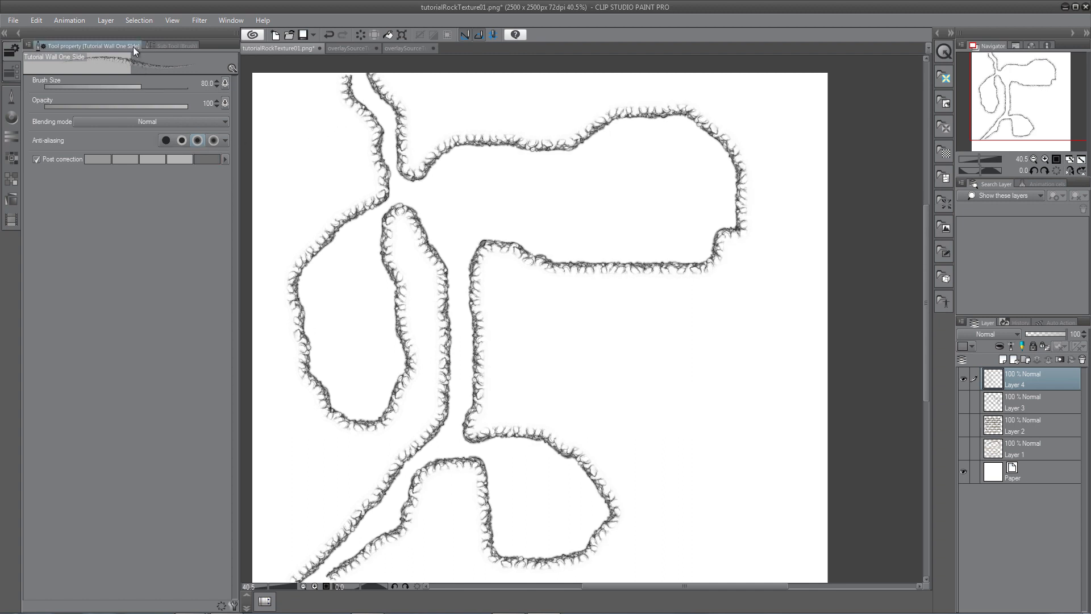
Switch back to the Tutorial Wall brush and paint a short double-sided wall stroke inside the upper shape.
{"action": "left_click", "coordinate": [162, 45]}
{"action": "left_click", "coordinate": [121, 321]}
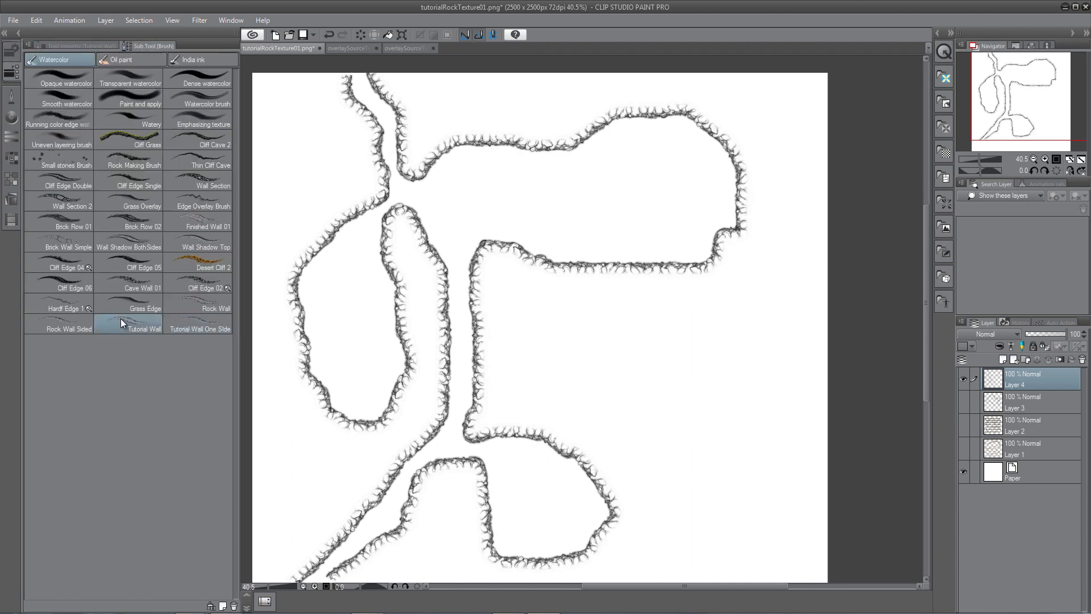
{"action": "left_click", "coordinate": [88, 45]}
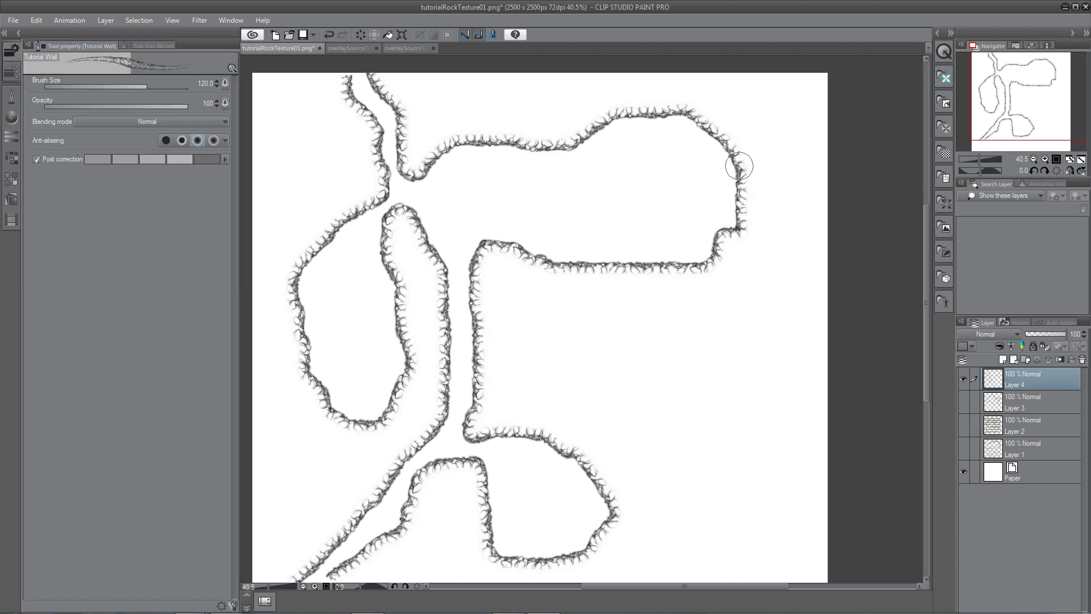
{"action": "left_click_drag", "start_coordinate": [737, 152], "coordinate": [614, 203]}
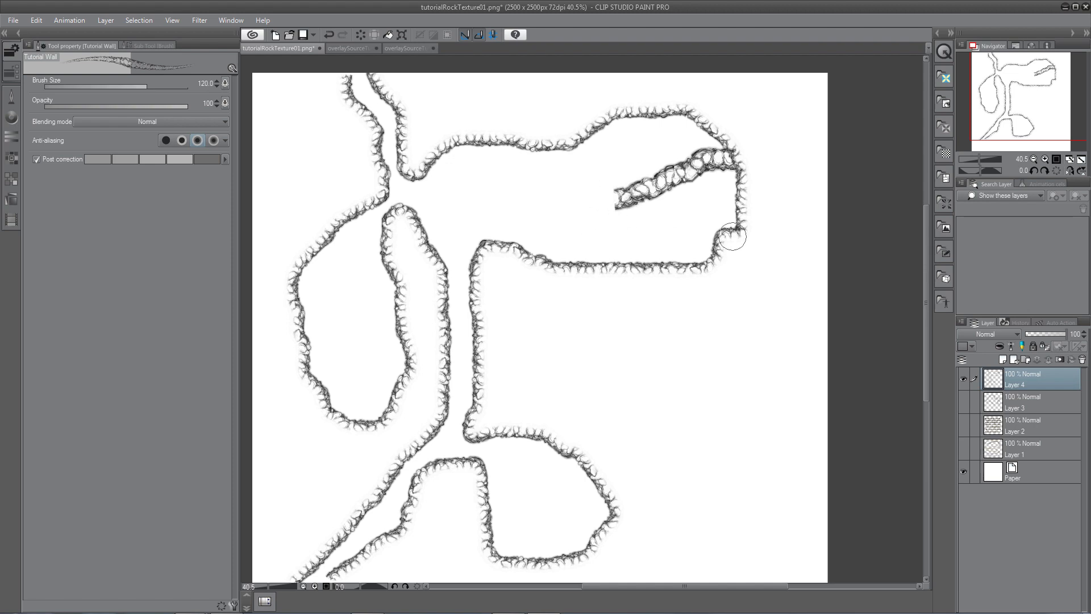
Save the image as tutorialRockTexture02.png.
{"action": "left_click", "coordinate": [13, 21]}
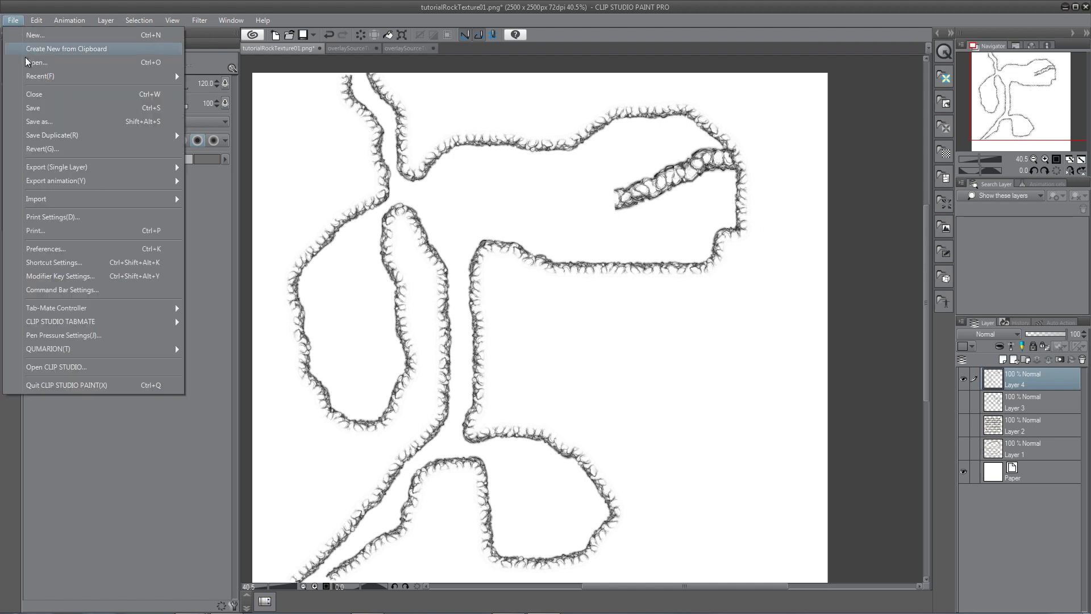
{"action": "left_click", "coordinate": [50, 121]}
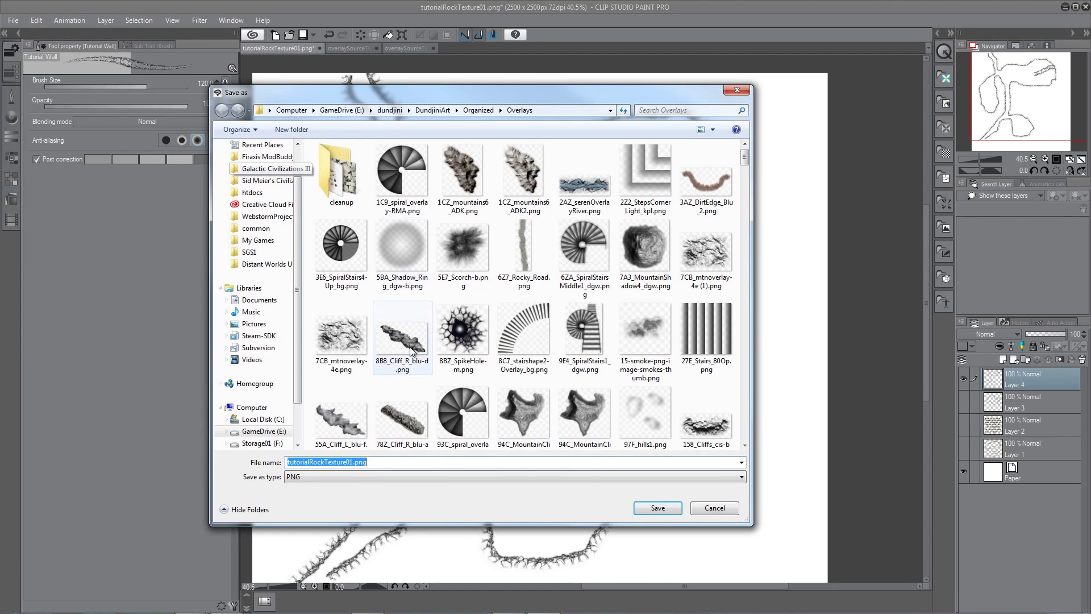
{"action": "left_click", "coordinate": [353, 462]}
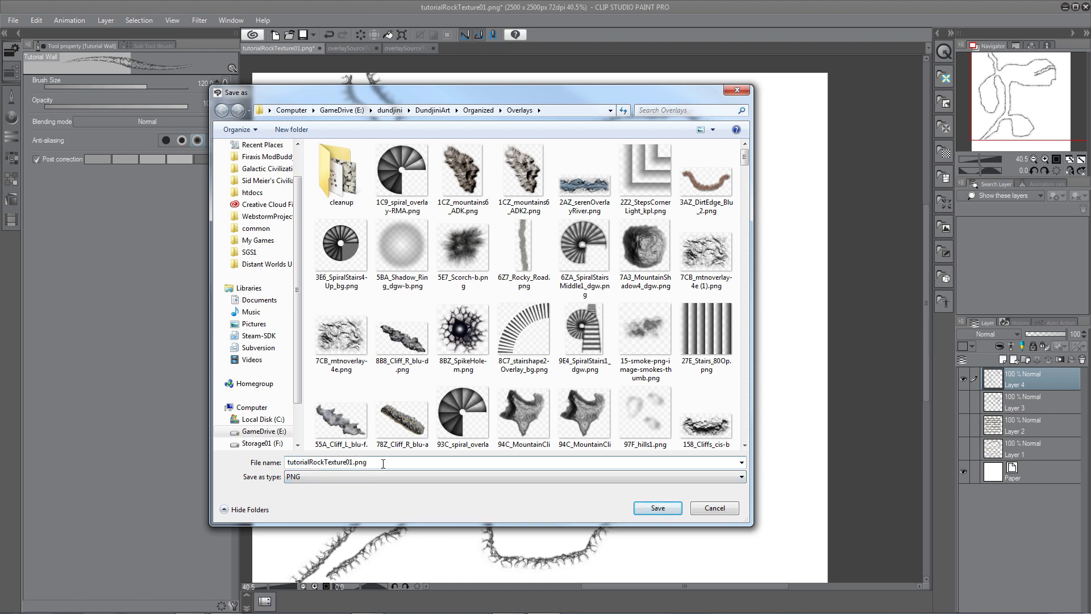
{"action": "left_click", "coordinate": [646, 507]}
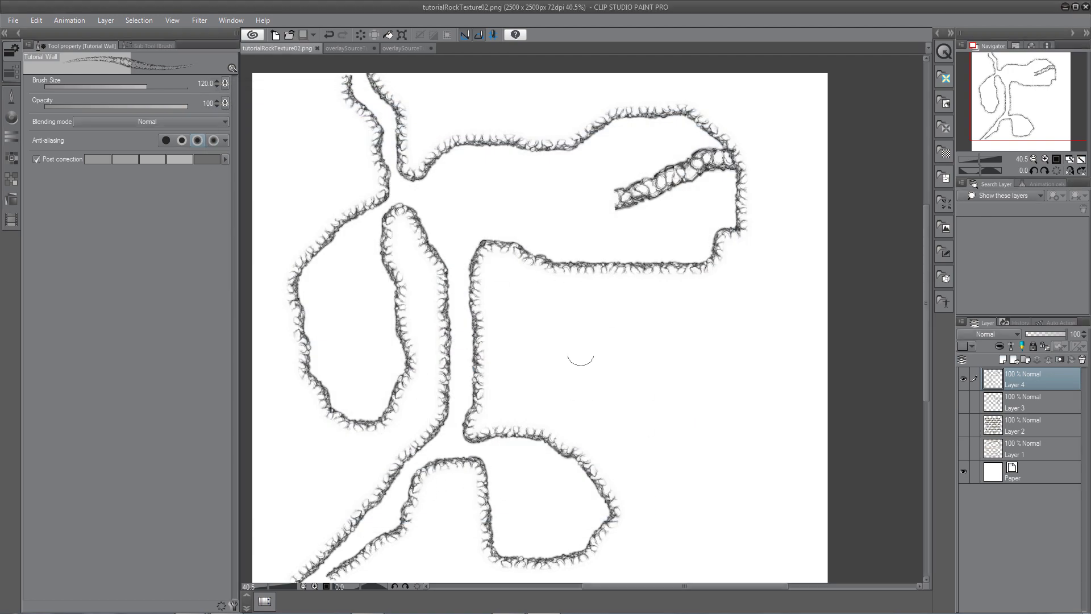
Switch to Photoshop and bring up the BaseLayers50x50-underdark.psd document.
{"action": "left_click", "coordinate": [1064, 7]}
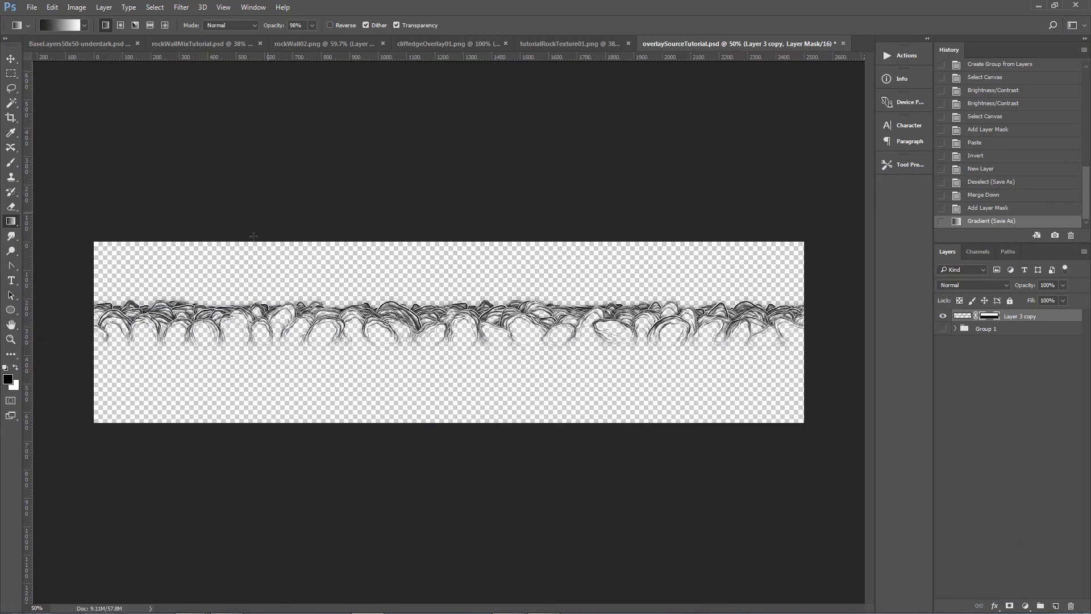
{"action": "left_click", "coordinate": [93, 48]}
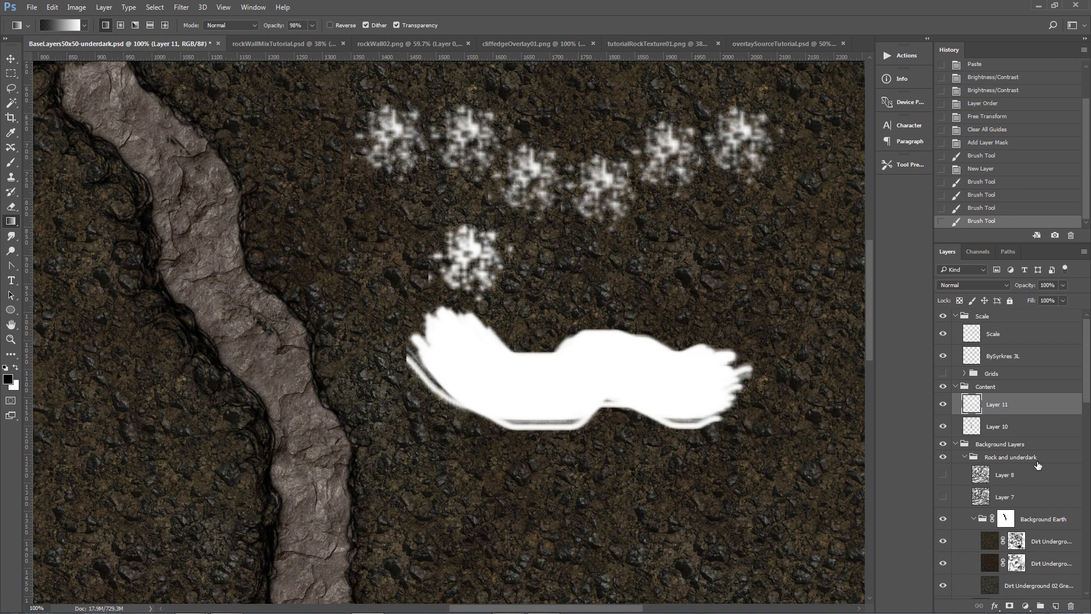
Hide the two painted test layers and delete the layer mask on the Background Earth group.
{"action": "left_click", "coordinate": [943, 404]}
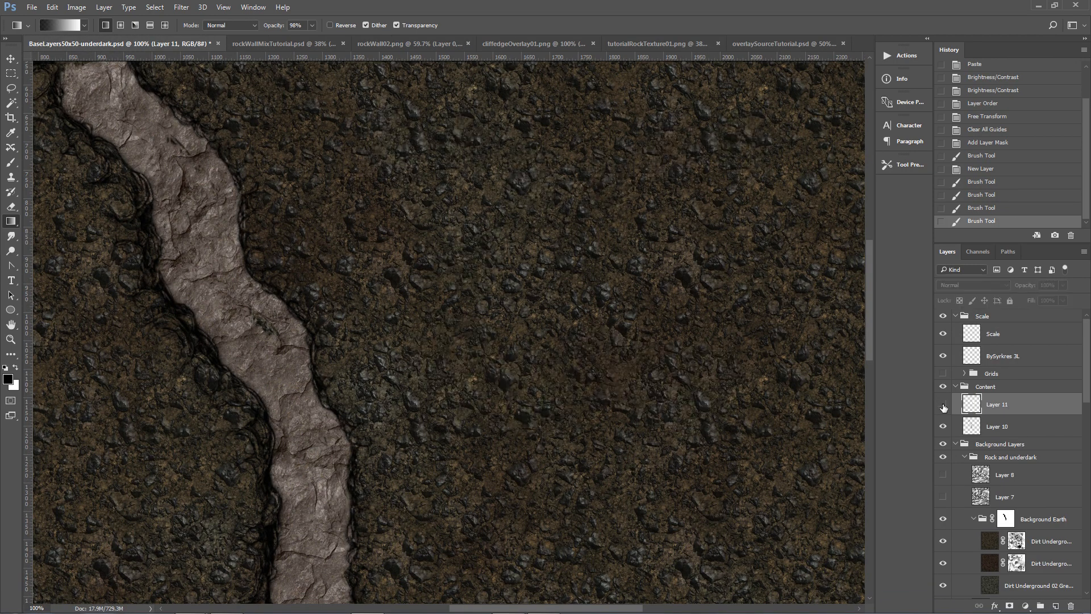
{"action": "left_click", "coordinate": [11, 341]}
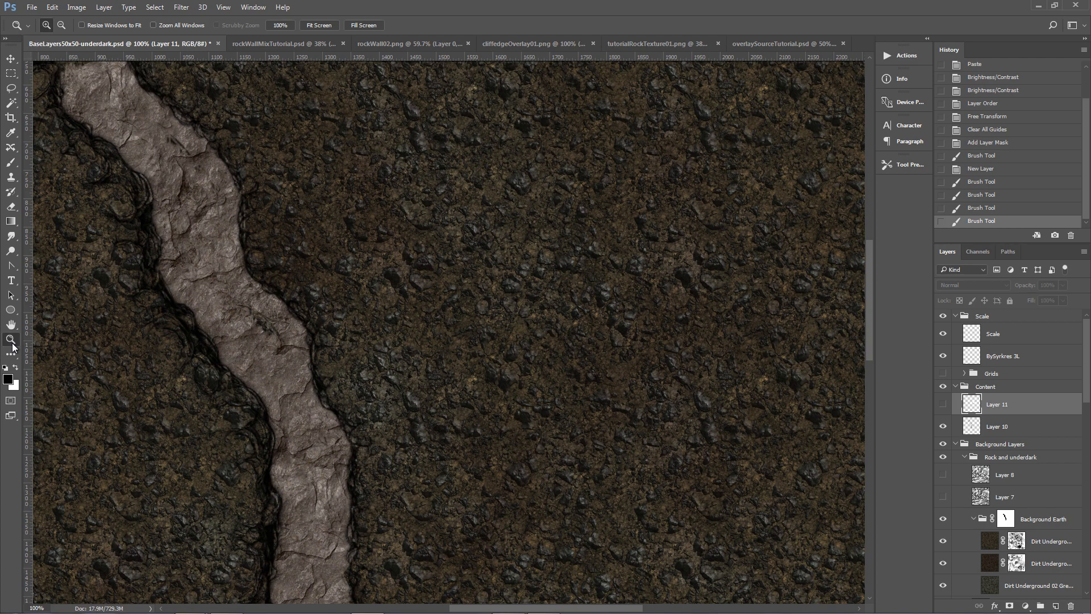
{"action": "left_click", "coordinate": [329, 26]}
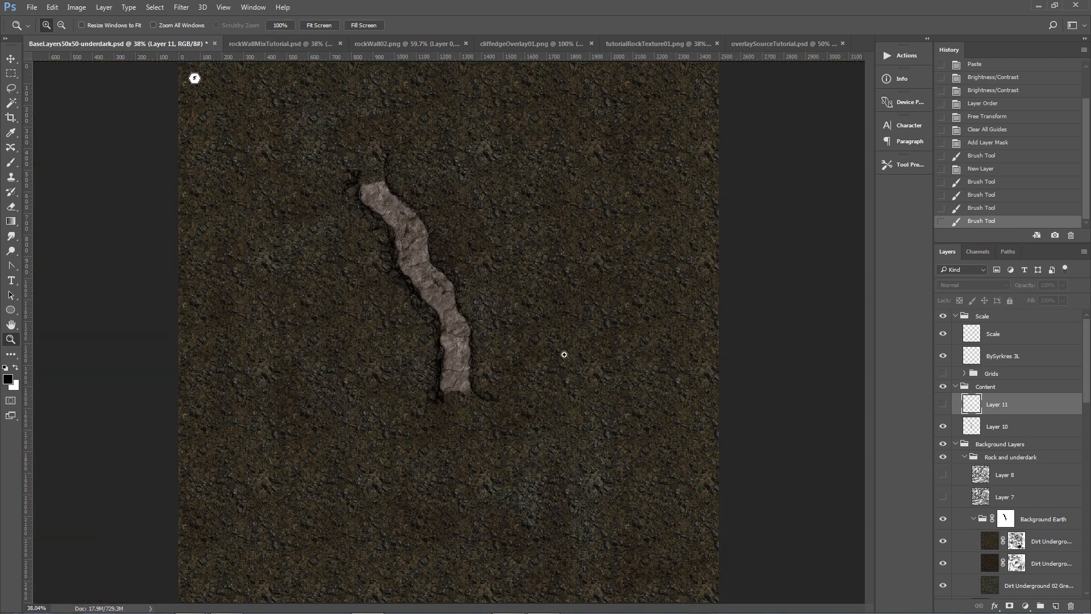
{"action": "left_click", "coordinate": [943, 427]}
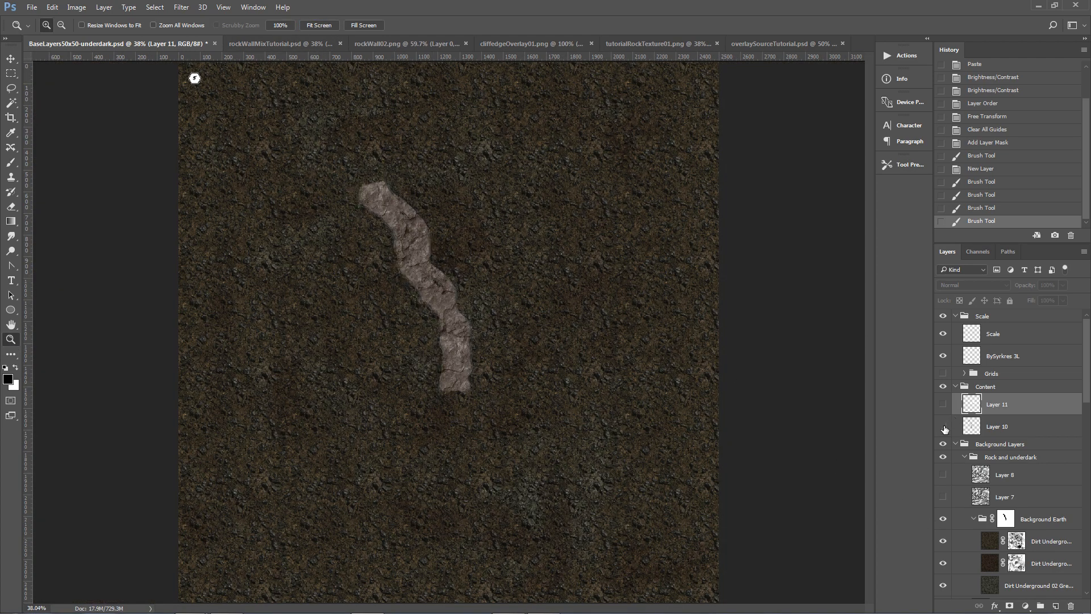
{"action": "left_click", "coordinate": [1009, 518]}
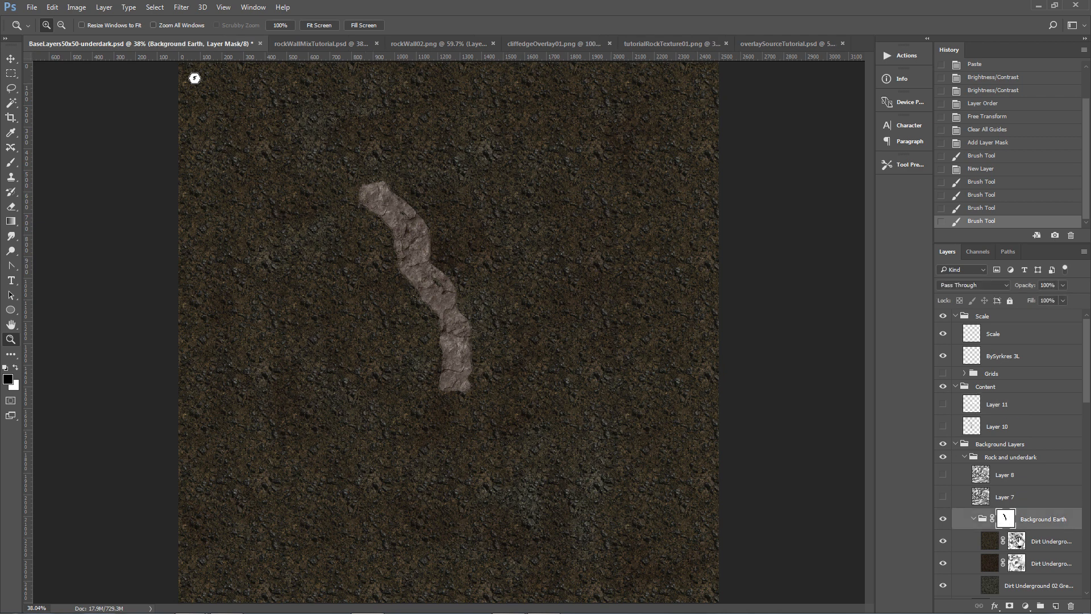
{"action": "left_click", "coordinate": [1072, 607]}
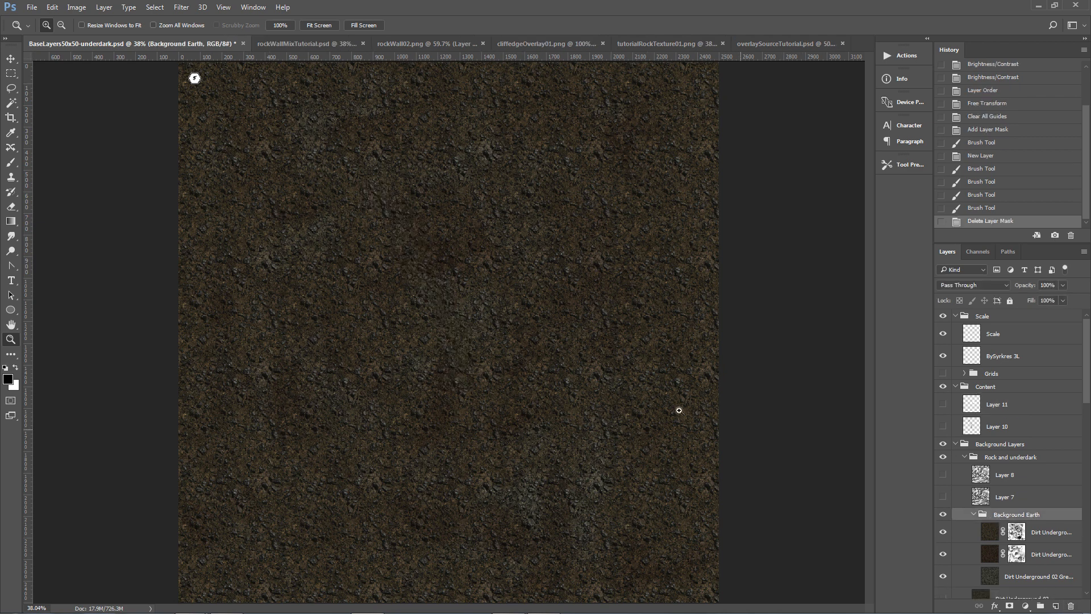
Open tutorialRockTexture02.png from the Overlays folder.
{"action": "left_click", "coordinate": [32, 8]}
{"action": "left_click", "coordinate": [35, 31]}
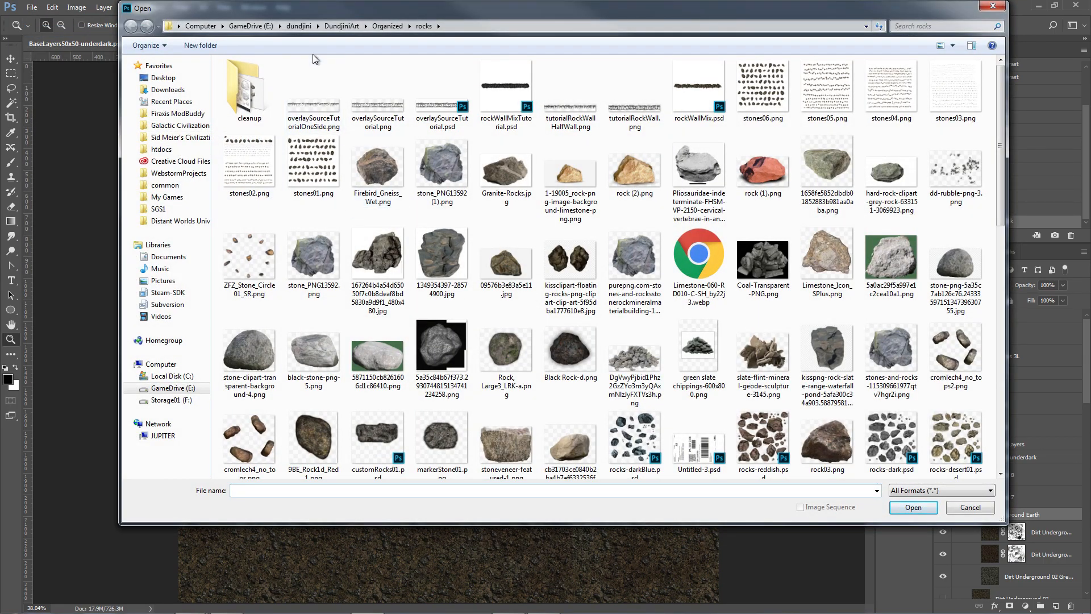
{"action": "left_click", "coordinate": [387, 26]}
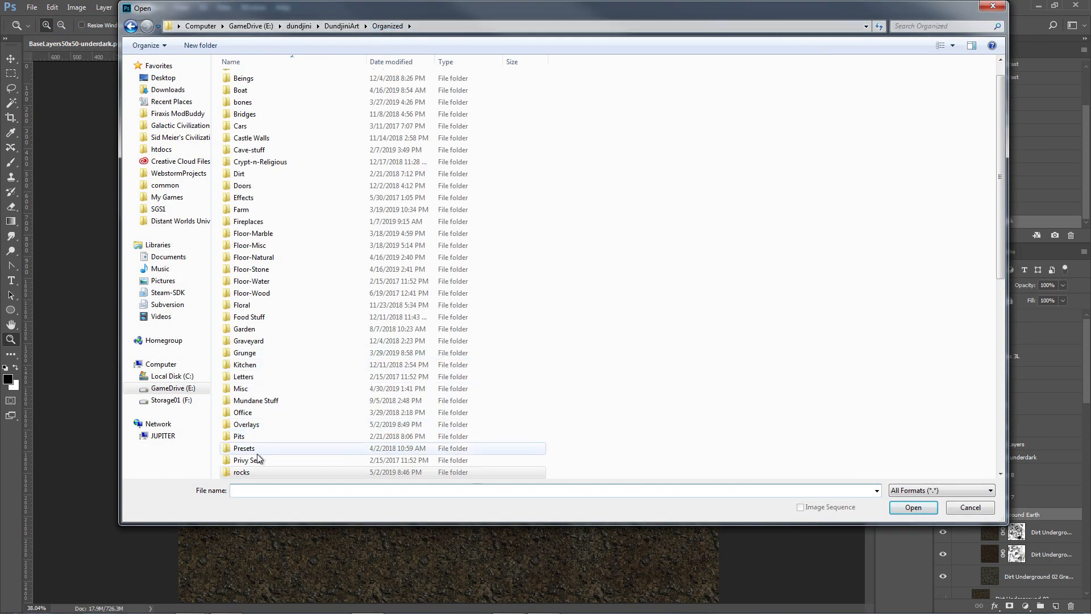
{"action": "double_click", "coordinate": [259, 424]}
{"action": "left_click", "coordinate": [505, 338]}
{"action": "scroll", "coordinate": [503, 334], "scroll_direction": "down", "scroll_amount": 10}
{"action": "scroll", "coordinate": [503, 334], "scroll_direction": "down", "scroll_amount": 15}
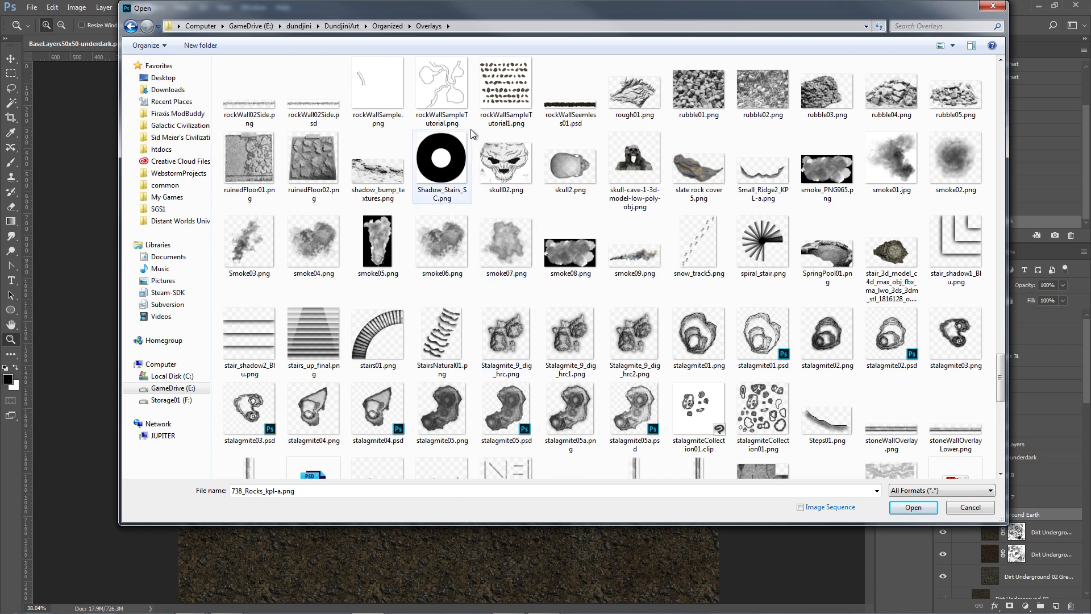
{"action": "scroll", "coordinate": [445, 277], "scroll_direction": "down", "scroll_amount": 5}
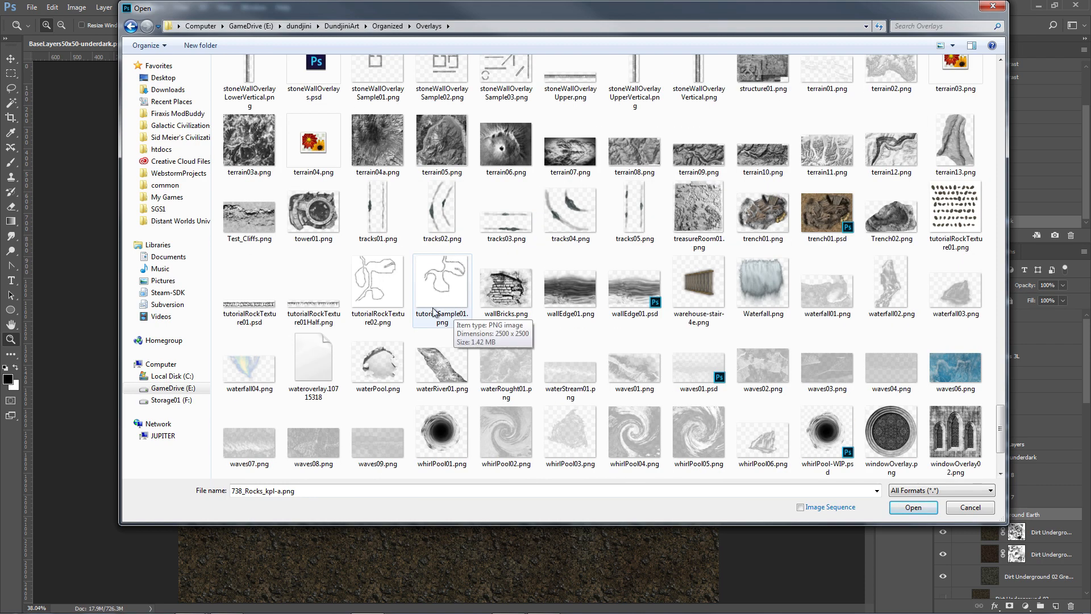
{"action": "double_click", "coordinate": [373, 293]}
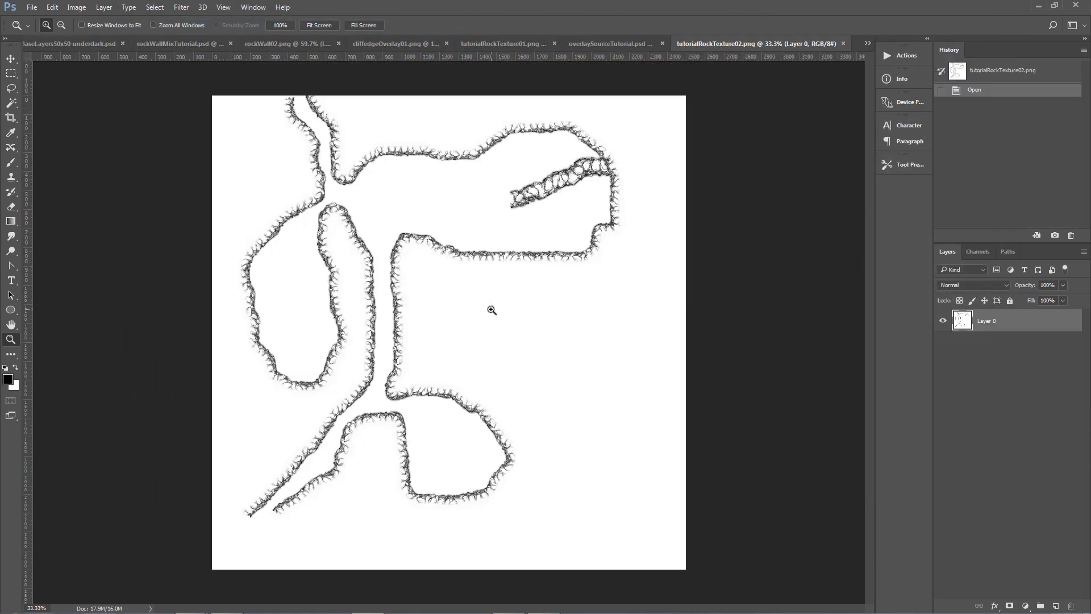
Add a layer mask to Layer 0, paste the whole image into the mask and invert it.
{"action": "key", "text": "ctrl+a"}
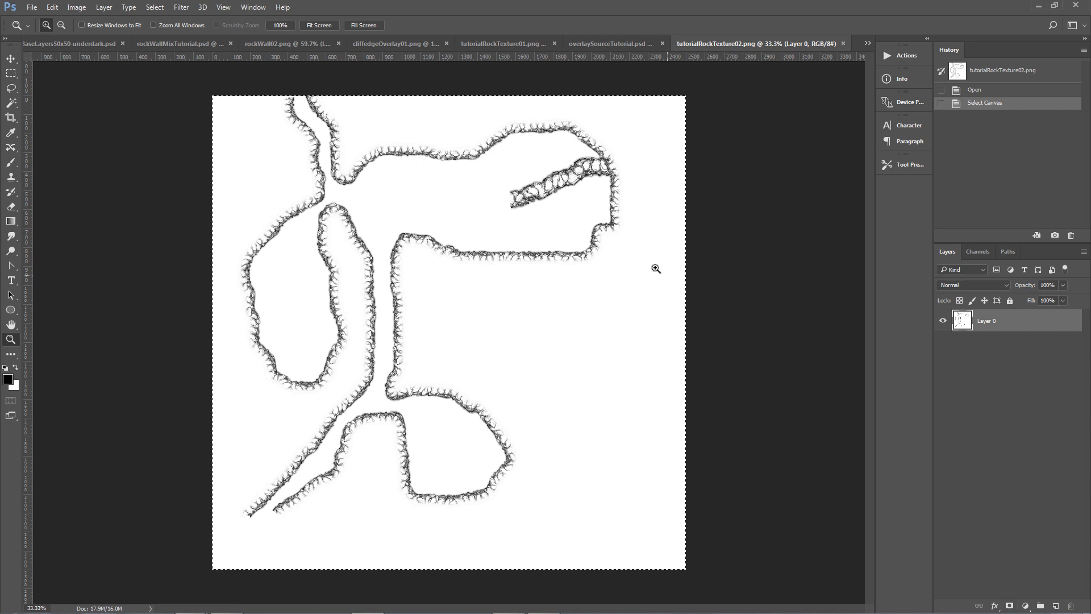
{"action": "left_click", "coordinate": [1010, 606]}
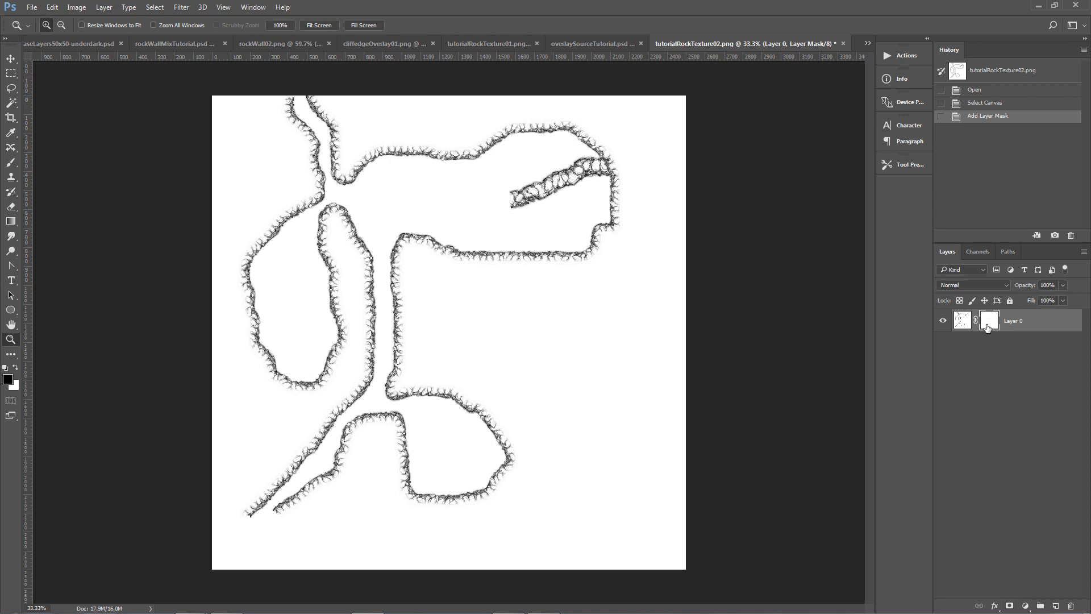
{"action": "left_click", "coordinate": [983, 250]}
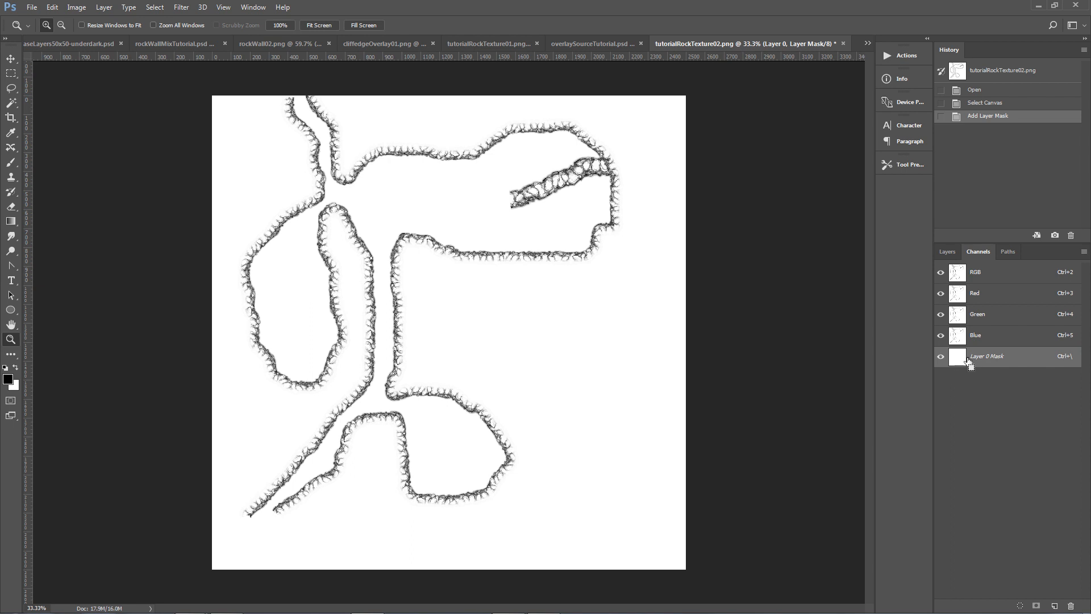
{"action": "key", "text": "ctrl+v"}
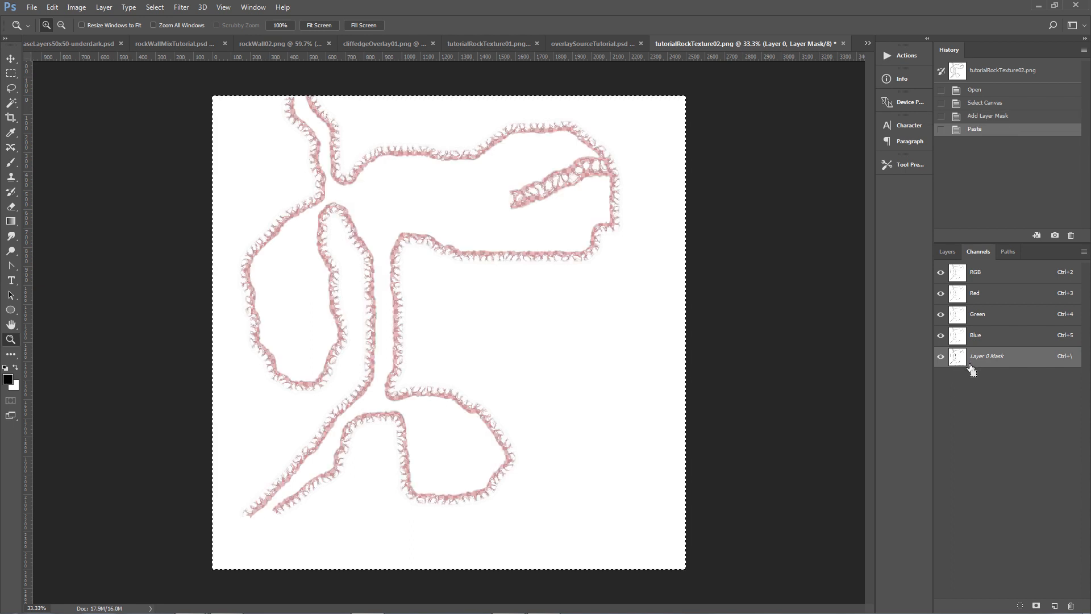
{"action": "key", "text": "ctrl+i"}
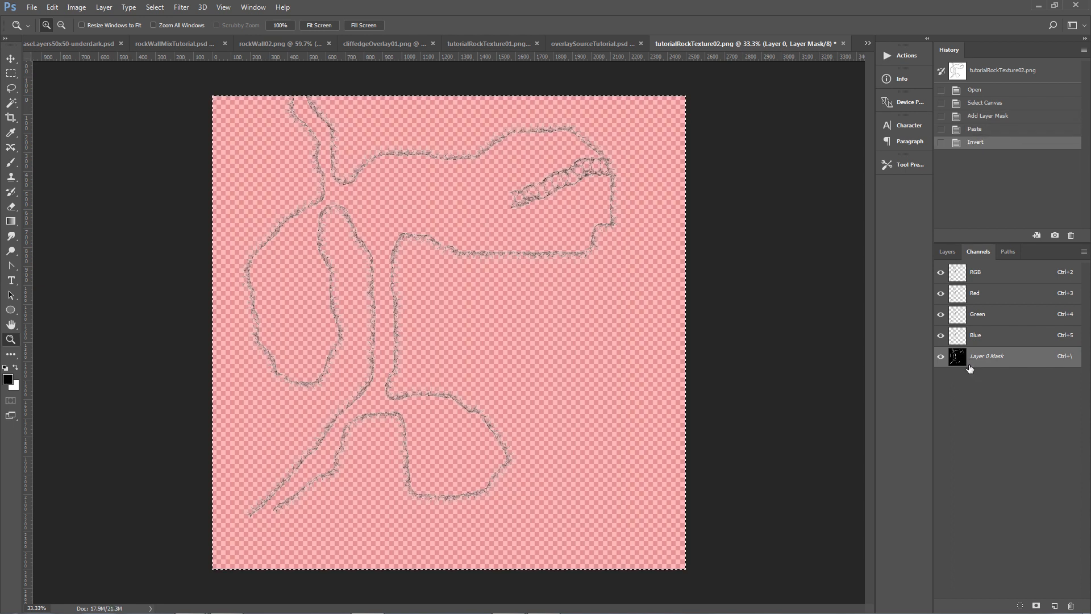
{"action": "left_click", "coordinate": [947, 251]}
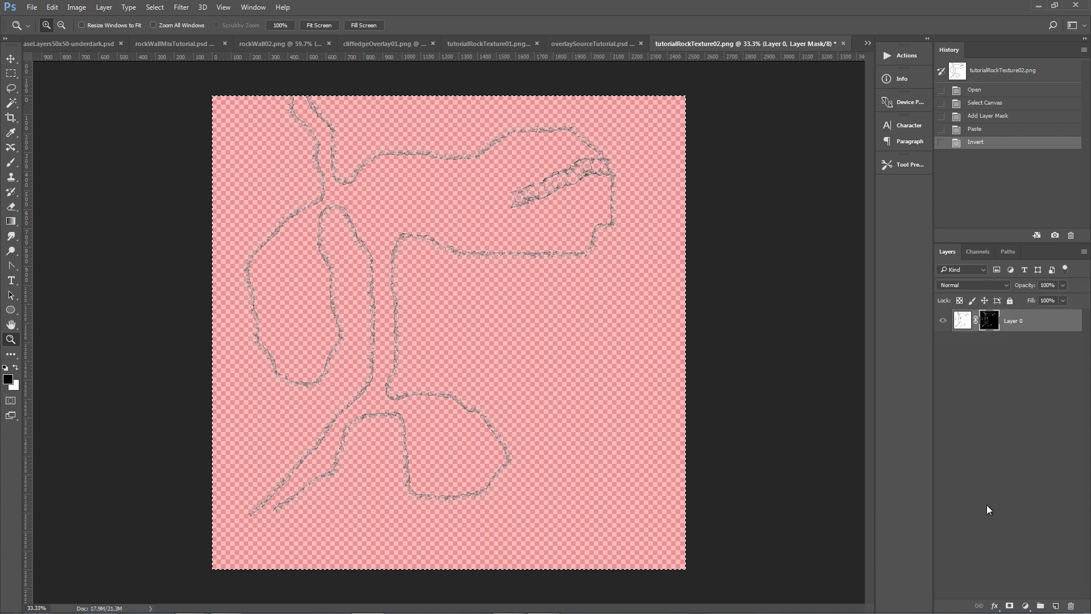
Create a new empty layer and merge it down, applying the mask.
{"action": "left_click", "coordinate": [1055, 605]}
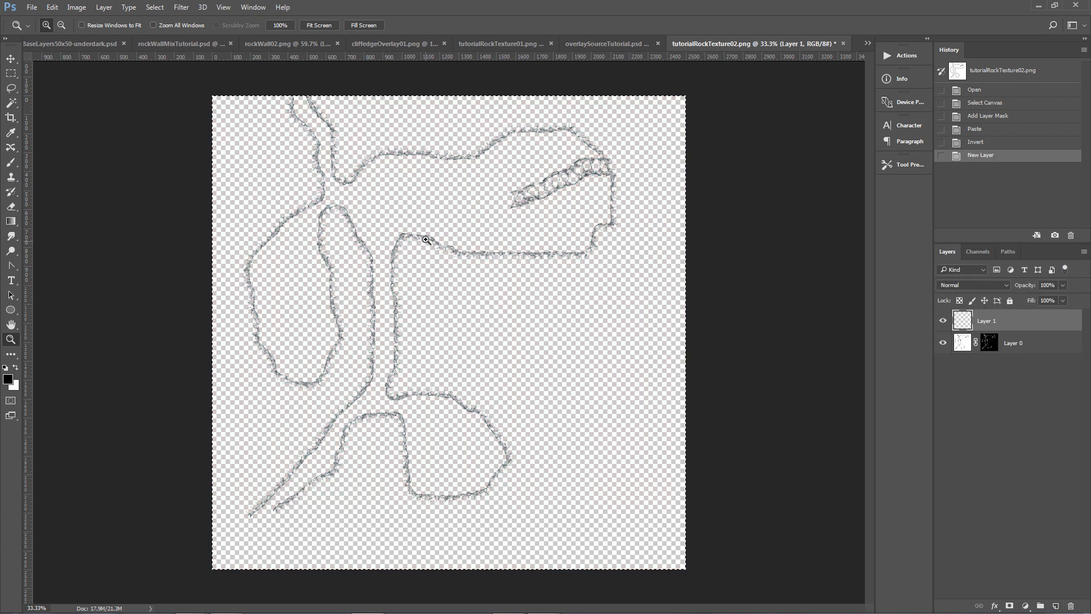
{"action": "key", "text": "ctrl+e"}
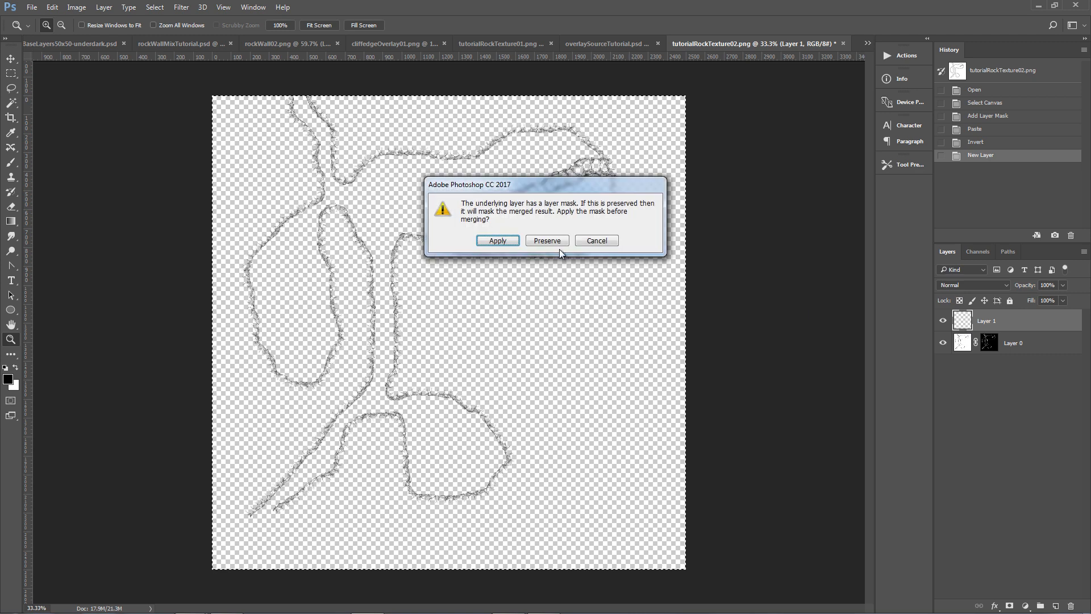
{"action": "left_click", "coordinate": [507, 243]}
Drag the masked wall texture layer into the BaseLayers50x50-underdark document and confirm its transform.
{"action": "left_click_drag", "start_coordinate": [948, 329], "coordinate": [445, 336]}
{"action": "key", "text": "ctrl+t"}
{"action": "key", "text": "Return"}
{"action": "key", "text": "z"}
Darken the wall texture layer with Brightness/Contrast at brightness -150.
{"action": "left_click", "coordinate": [83, 12]}
{"action": "mouse_move", "coordinate": [91, 32]}
{"action": "left_click", "coordinate": [226, 33]}
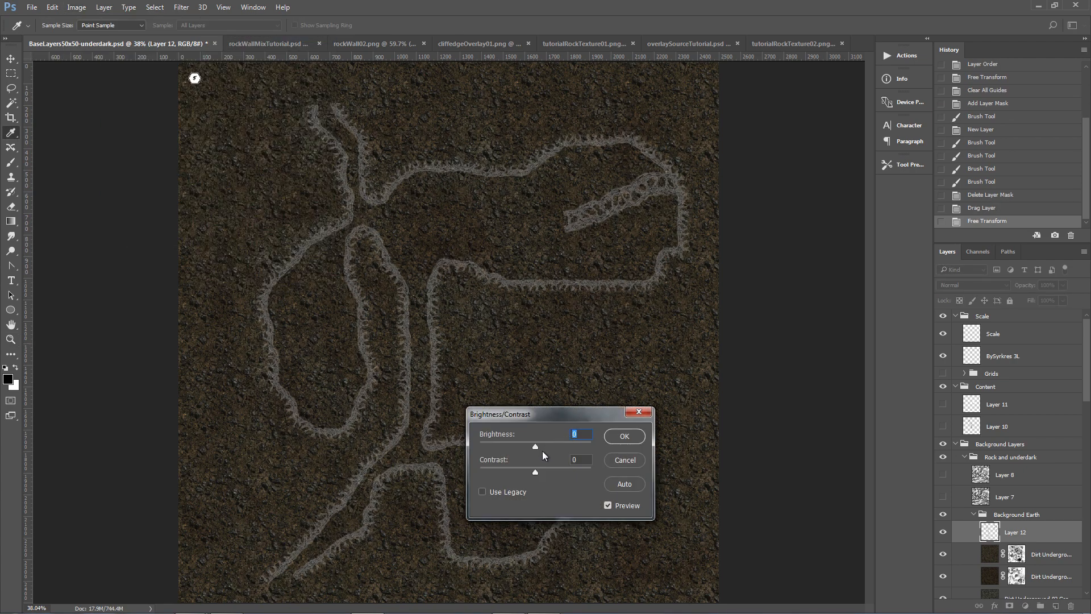
{"action": "left_click_drag", "start_coordinate": [534, 445], "coordinate": [448, 445]}
{"action": "left_click_drag", "start_coordinate": [535, 472], "coordinate": [531, 473]}
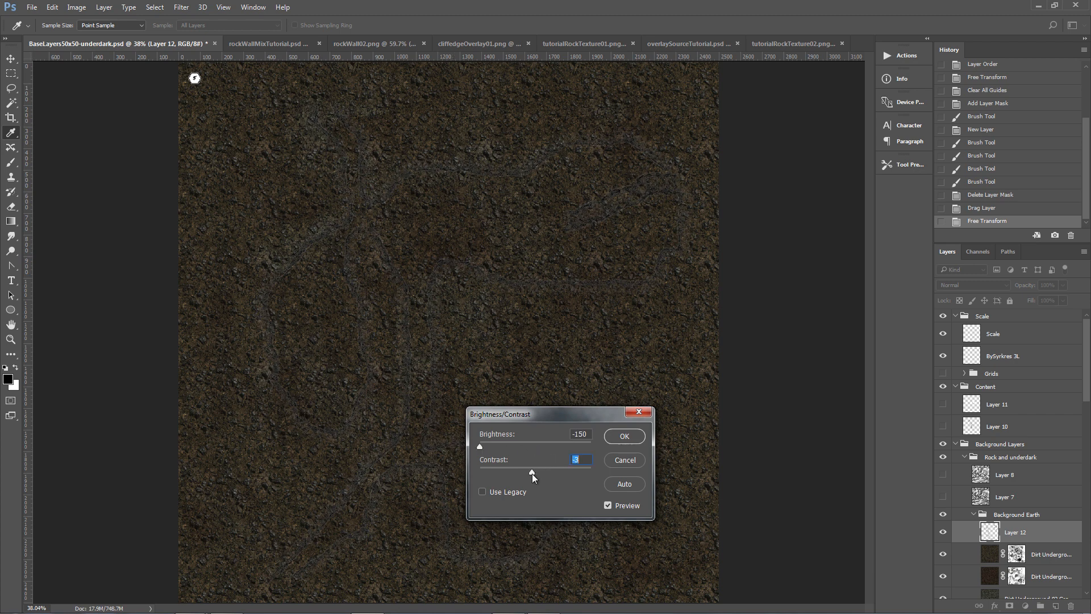
{"action": "left_click", "coordinate": [628, 437]}
{"action": "key", "text": "z"}
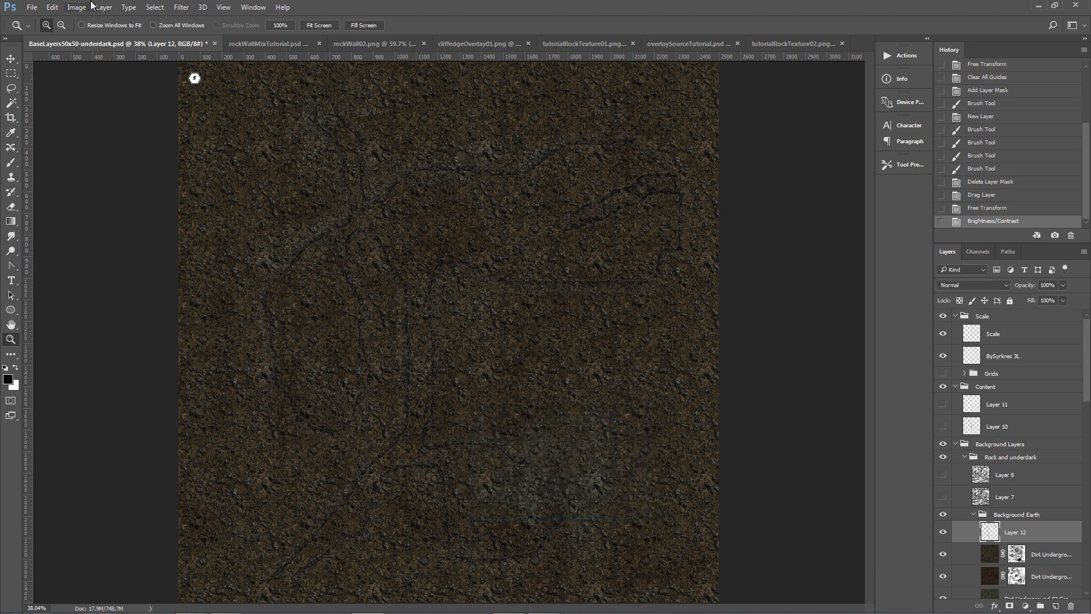
Apply Brightness/Contrast again with brightness -150 and contrast 89.
{"action": "left_click", "coordinate": [81, 11]}
{"action": "mouse_move", "coordinate": [96, 36]}
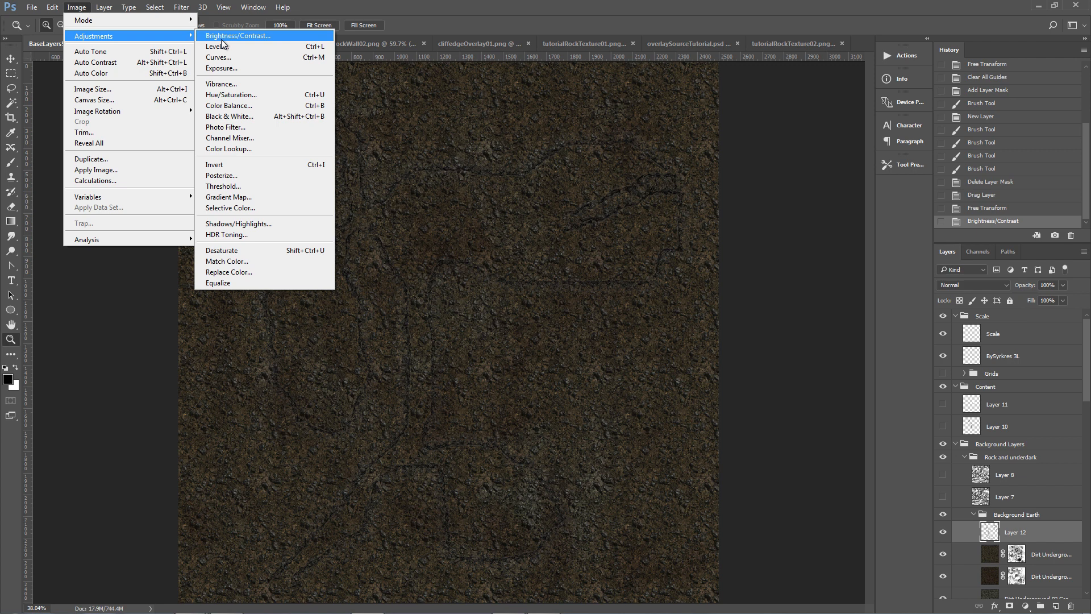
{"action": "left_click", "coordinate": [223, 38]}
{"action": "left_click_drag", "start_coordinate": [535, 447], "coordinate": [469, 450]}
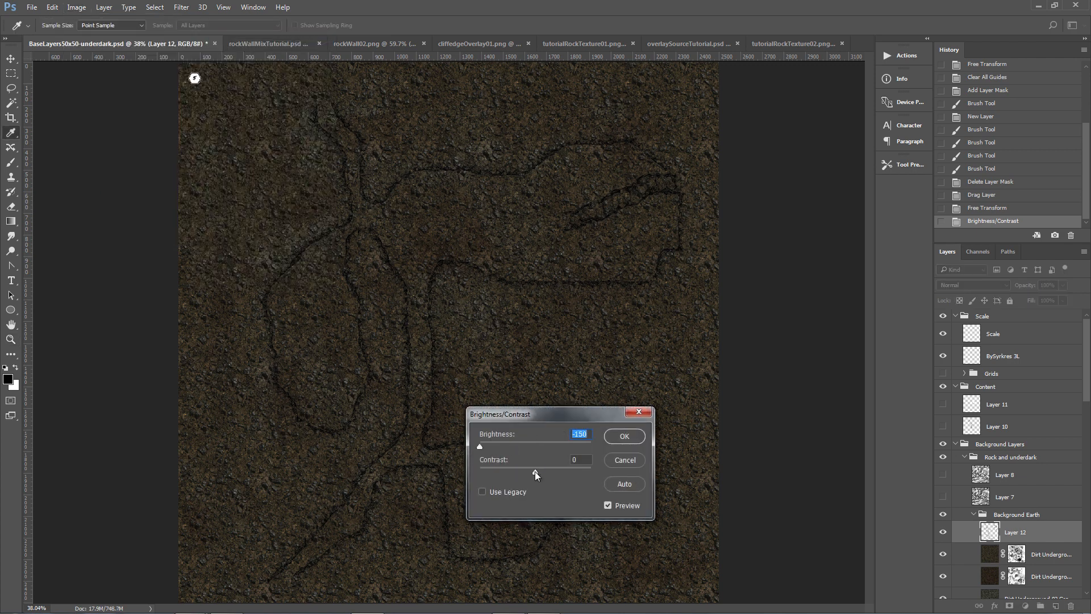
{"action": "left_click_drag", "start_coordinate": [534, 472], "coordinate": [586, 473]}
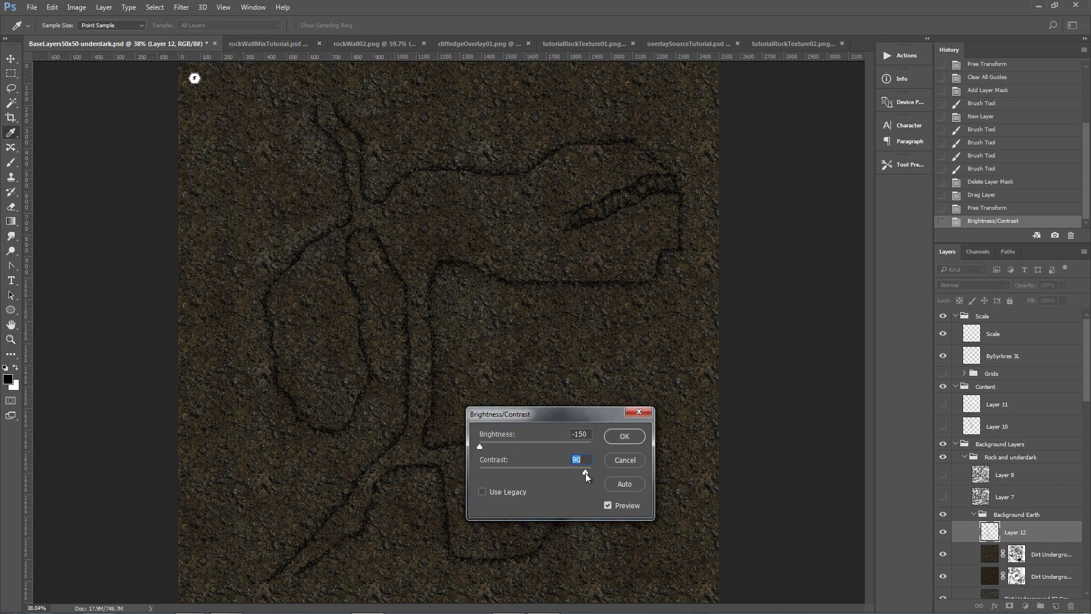
{"action": "left_click", "coordinate": [625, 436]}
{"action": "key", "text": "z"}
Move Layer 12 up into the Content group between Layer 11 and Layer 10.
{"action": "double_click", "coordinate": [11, 339]}
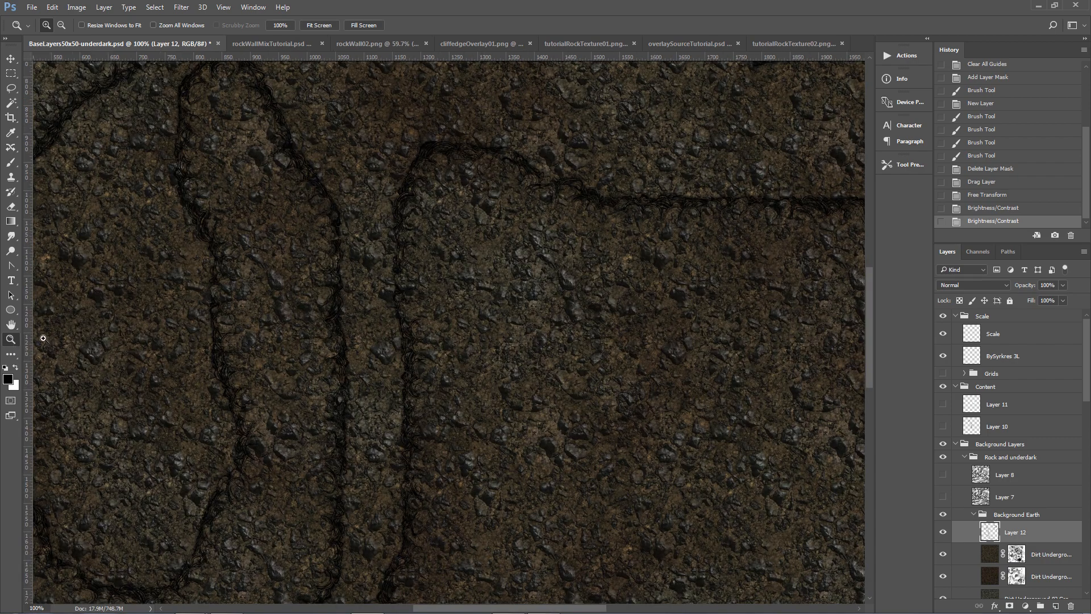
{"action": "scroll", "coordinate": [381, 280], "scroll_direction": "up", "scroll_amount": 3}
{"action": "left_click_drag", "start_coordinate": [996, 532], "coordinate": [998, 426]}
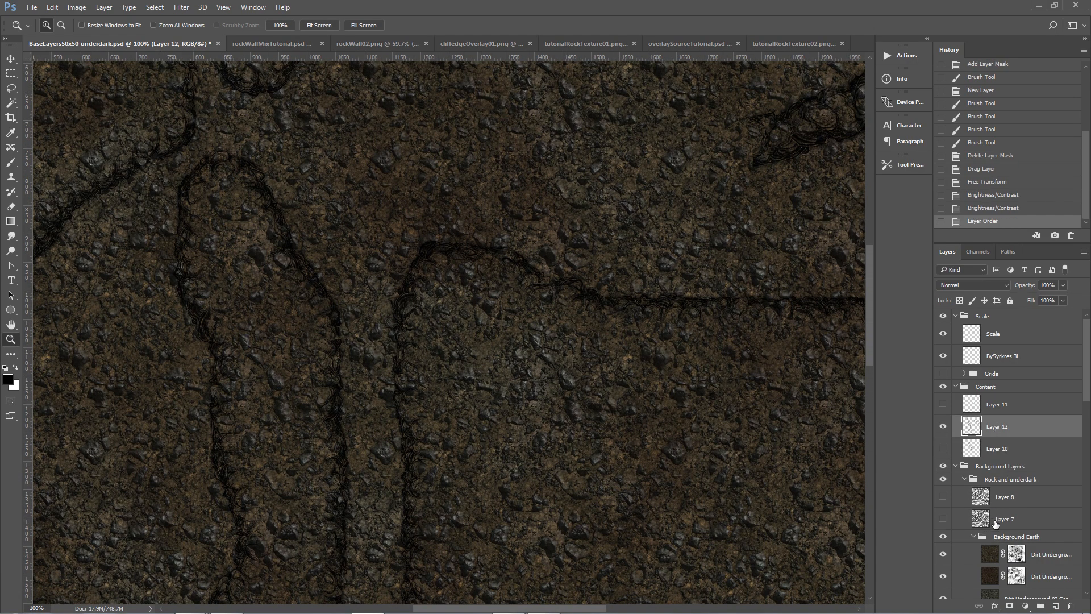
Select the Background Earth group and add a layer mask to it.
{"action": "left_click", "coordinate": [975, 537]}
{"action": "left_click", "coordinate": [1005, 539]}
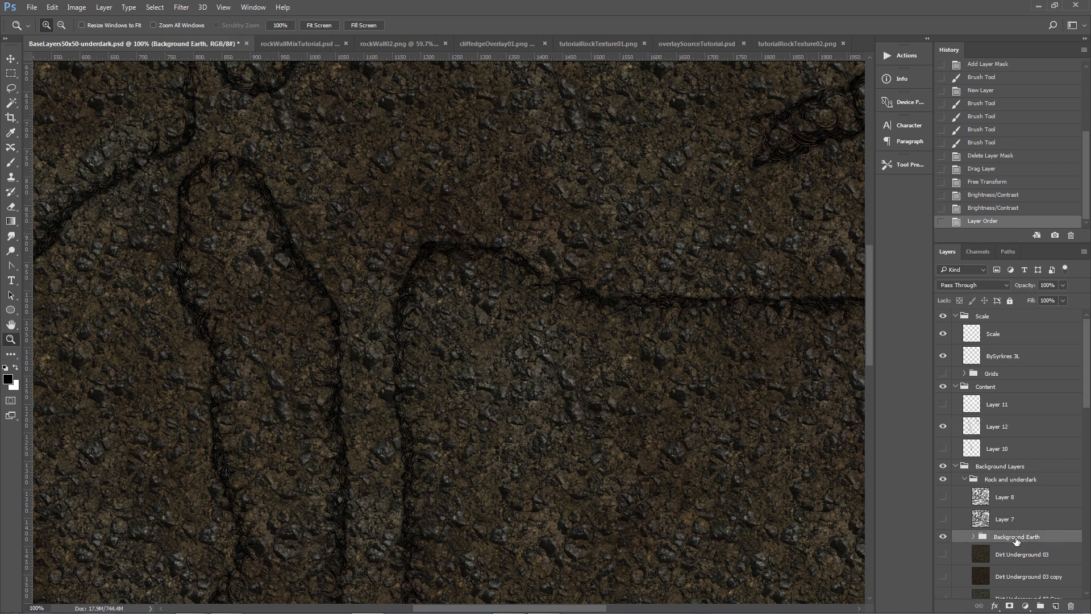
{"action": "left_click", "coordinate": [943, 538]}
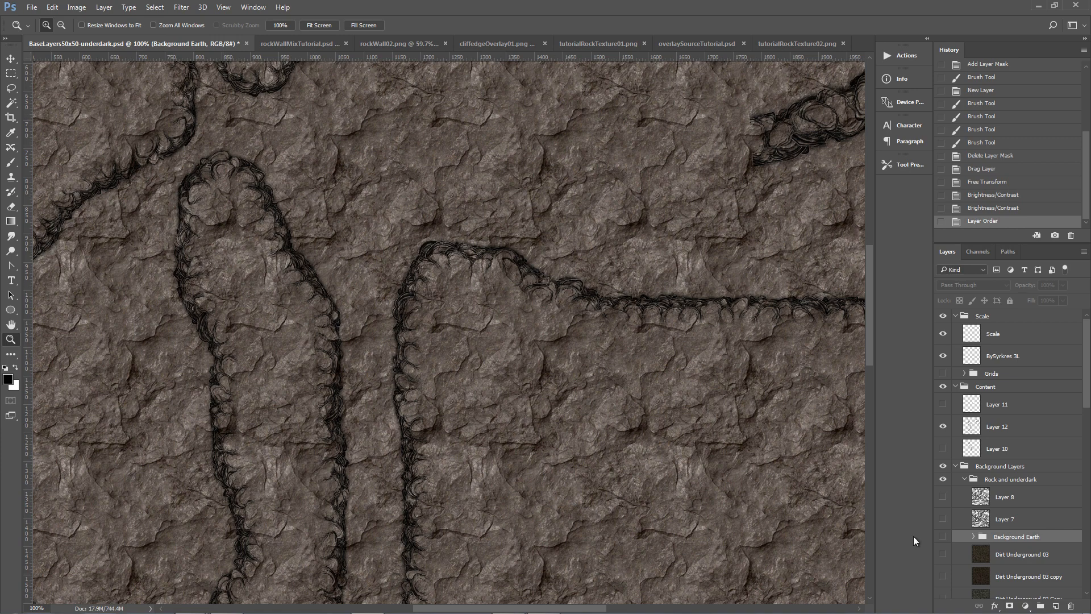
{"action": "left_click", "coordinate": [953, 538]}
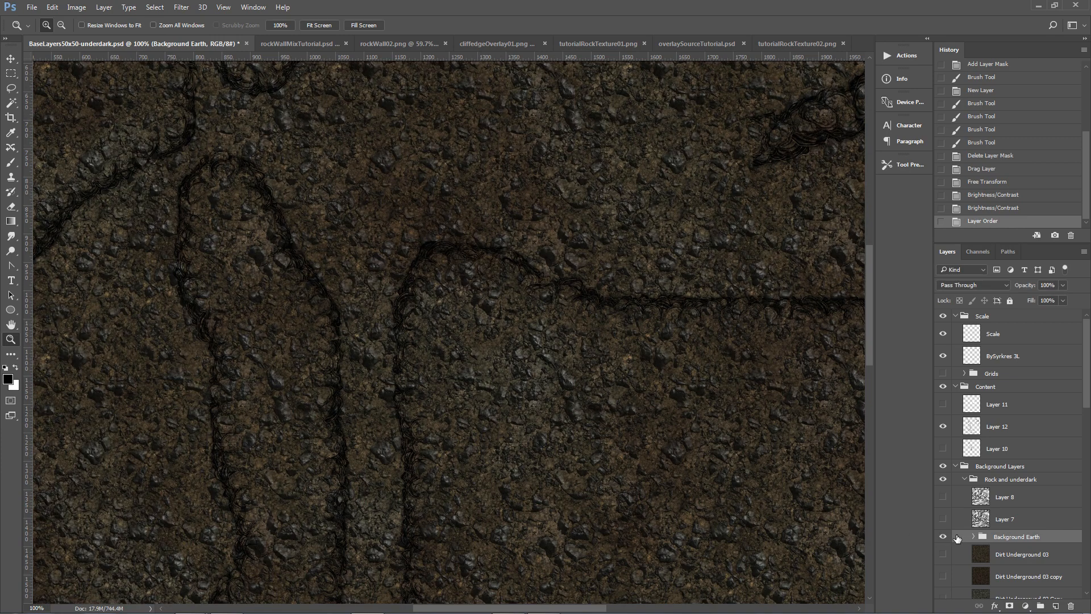
{"action": "left_click", "coordinate": [1008, 605]}
Paint on the Background Earth mask with a smaller brush to reveal a rock path along the walls.
{"action": "key", "text": "b"}
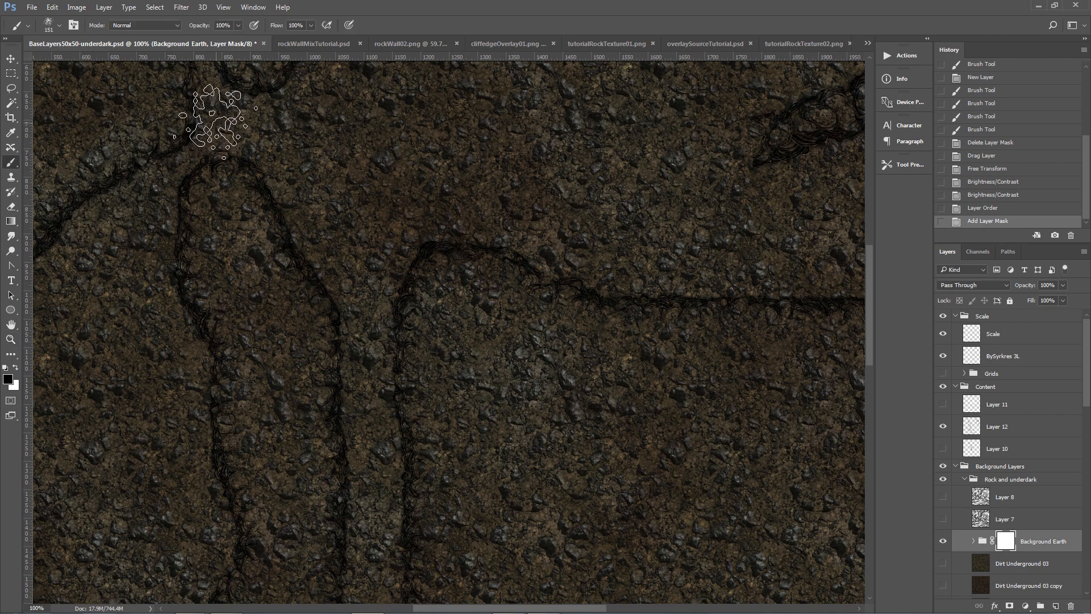
{"action": "key", "text": "bracketleft"}
{"action": "key", "text": "bracketleft"}
{"action": "key", "text": "bracketleft"}
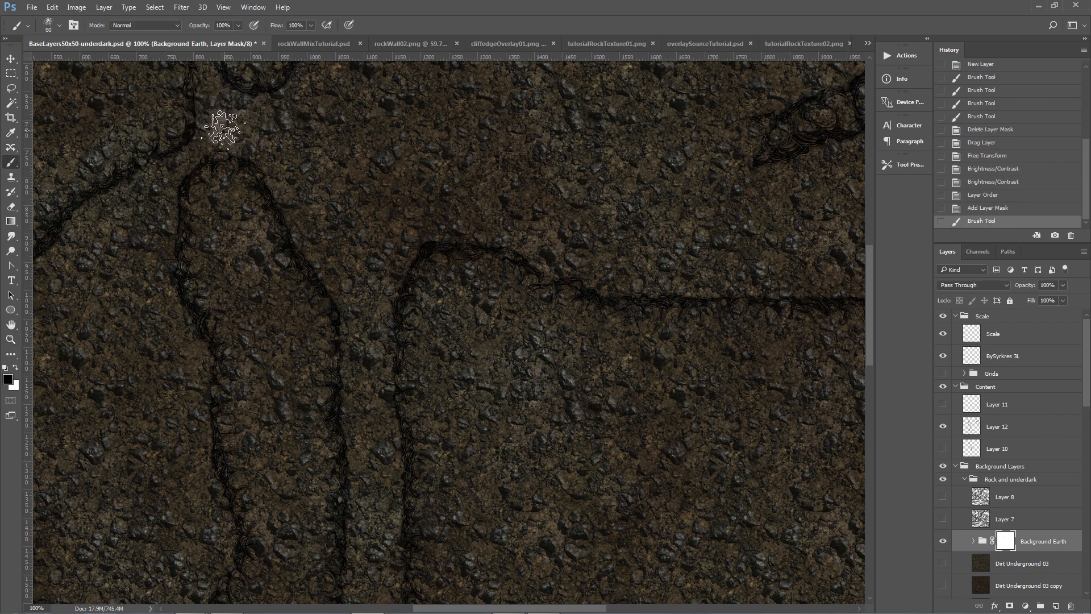
{"action": "mouse_move", "coordinate": [219, 120]}
{"action": "left_mouse_down"}
{"action": "mouse_move", "coordinate": [168, 178]}
{"action": "mouse_move", "coordinate": [90, 219]}
{"action": "mouse_move", "coordinate": [49, 275]}
{"action": "mouse_move", "coordinate": [39, 569]}
{"action": "mouse_move", "coordinate": [87, 595]}
{"action": "mouse_move", "coordinate": [164, 600]}
{"action": "mouse_move", "coordinate": [214, 575]}
{"action": "mouse_move", "coordinate": [220, 531]}
{"action": "mouse_move", "coordinate": [200, 460]}
{"action": "mouse_move", "coordinate": [198, 353]}
{"action": "mouse_move", "coordinate": [168, 302]}
{"action": "mouse_move", "coordinate": [159, 195]}
{"action": "mouse_move", "coordinate": [217, 147]}
{"action": "mouse_move", "coordinate": [206, 66]}
{"action": "mouse_move", "coordinate": [222, 96]}
{"action": "mouse_move", "coordinate": [266, 109]}
{"action": "mouse_move", "coordinate": [312, 69]}
{"action": "mouse_move", "coordinate": [210, 128]}
{"action": "mouse_move", "coordinate": [220, 114]}
{"action": "mouse_move", "coordinate": [277, 170]}
{"action": "mouse_move", "coordinate": [349, 302]}
{"action": "mouse_move", "coordinate": [358, 597]}
{"action": "mouse_move", "coordinate": [389, 588]}
{"action": "mouse_move", "coordinate": [384, 325]}
{"action": "mouse_move", "coordinate": [393, 263]}
{"action": "mouse_move", "coordinate": [430, 234]}
{"action": "mouse_move", "coordinate": [489, 234]}
{"action": "mouse_move", "coordinate": [623, 287]}
{"action": "mouse_move", "coordinate": [759, 283]}
{"action": "mouse_move", "coordinate": [605, 262]}
{"action": "mouse_move", "coordinate": [482, 227]}
{"action": "mouse_move", "coordinate": [363, 287]}
{"action": "mouse_move", "coordinate": [367, 585]}
{"action": "left_mouse_up"}
{"action": "key", "text": "bracketleft"}
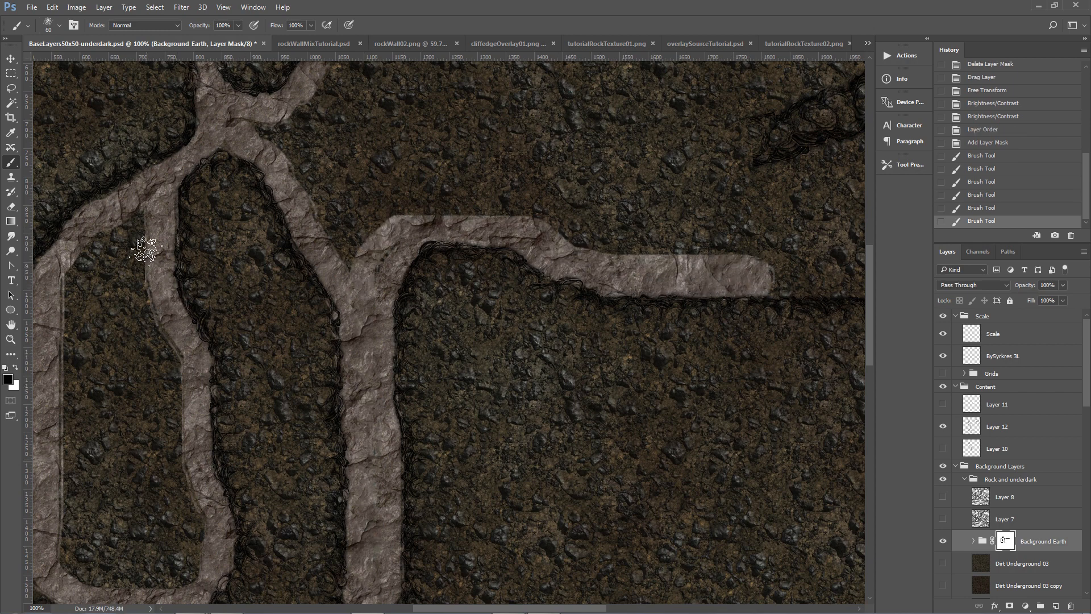
Enlarge the brush and paint a wide area of the mask to reveal the rock floor.
{"action": "key", "text": "bracketright"}
{"action": "key", "text": "bracketright"}
{"action": "key", "text": "bracketright"}
{"action": "key", "text": "bracketright"}
{"action": "key", "text": "bracketright"}
{"action": "mouse_move", "coordinate": [124, 211]}
{"action": "left_mouse_down"}
{"action": "mouse_move", "coordinate": [140, 352]}
{"action": "mouse_move", "coordinate": [159, 372]}
{"action": "mouse_move", "coordinate": [159, 333]}
{"action": "mouse_move", "coordinate": [192, 556]}
{"action": "mouse_move", "coordinate": [152, 577]}
{"action": "mouse_move", "coordinate": [55, 544]}
{"action": "mouse_move", "coordinate": [99, 536]}
{"action": "mouse_move", "coordinate": [132, 486]}
{"action": "mouse_move", "coordinate": [59, 494]}
{"action": "mouse_move", "coordinate": [130, 383]}
{"action": "mouse_move", "coordinate": [179, 374]}
{"action": "mouse_move", "coordinate": [102, 385]}
{"action": "mouse_move", "coordinate": [69, 342]}
{"action": "mouse_move", "coordinate": [71, 251]}
{"action": "mouse_move", "coordinate": [75, 341]}
{"action": "mouse_move", "coordinate": [268, 115]}
{"action": "mouse_move", "coordinate": [356, 250]}
{"action": "mouse_move", "coordinate": [358, 193]}
{"action": "mouse_move", "coordinate": [330, 100]}
{"action": "mouse_move", "coordinate": [345, 82]}
{"action": "mouse_move", "coordinate": [710, 76]}
{"action": "mouse_move", "coordinate": [724, 157]}
{"action": "mouse_move", "coordinate": [721, 203]}
{"action": "mouse_move", "coordinate": [669, 241]}
{"action": "mouse_move", "coordinate": [682, 154]}
{"action": "mouse_move", "coordinate": [624, 228]}
{"action": "mouse_move", "coordinate": [613, 213]}
{"action": "mouse_move", "coordinate": [621, 170]}
{"action": "mouse_move", "coordinate": [566, 228]}
{"action": "mouse_move", "coordinate": [546, 170]}
{"action": "mouse_move", "coordinate": [586, 130]}
{"action": "mouse_move", "coordinate": [472, 191]}
{"action": "mouse_move", "coordinate": [372, 119]}
{"action": "mouse_move", "coordinate": [404, 107]}
{"action": "mouse_move", "coordinate": [446, 153]}
{"action": "mouse_move", "coordinate": [423, 107]}
{"action": "mouse_move", "coordinate": [462, 177]}
{"action": "mouse_move", "coordinate": [415, 178]}
{"action": "left_mouse_up"}
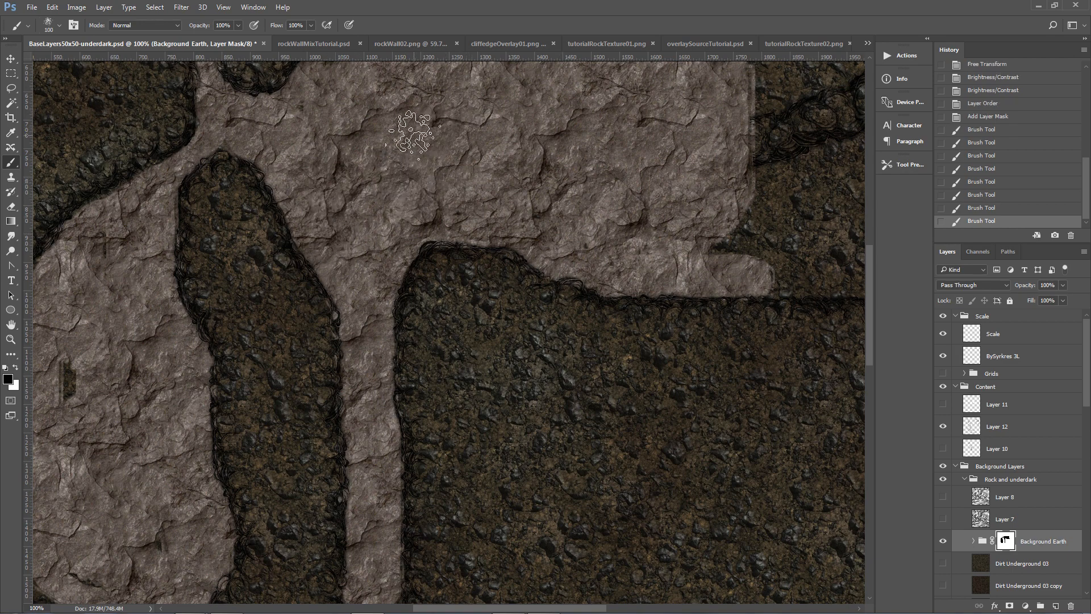
Hide the Background Earth group to view the rock floor with the wall texture.
{"action": "key", "text": "v"}
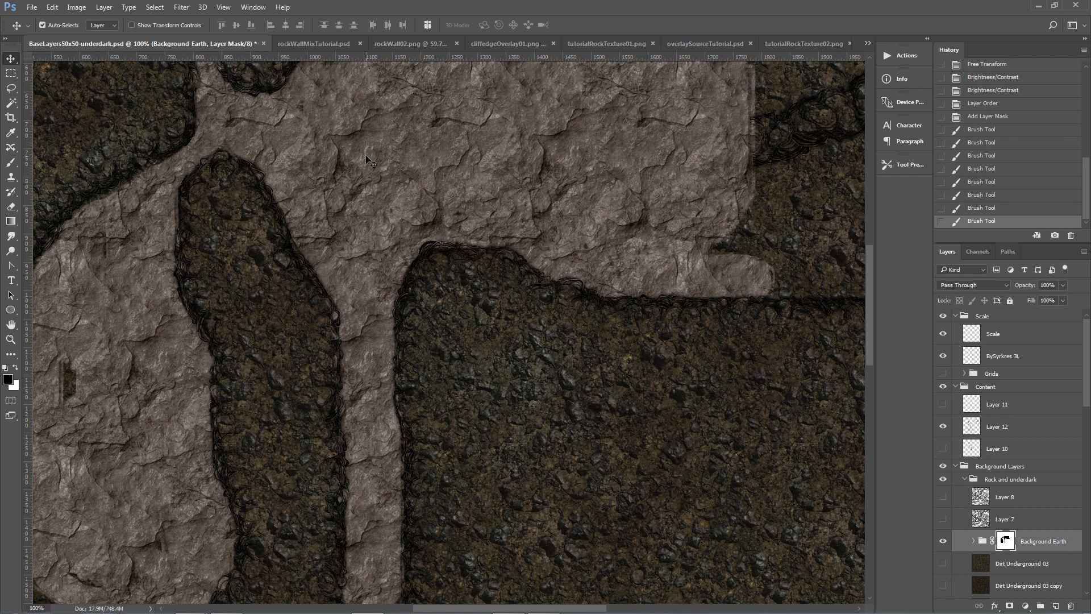
{"action": "scroll", "coordinate": [277, 168], "scroll_direction": "up", "scroll_amount": 3}
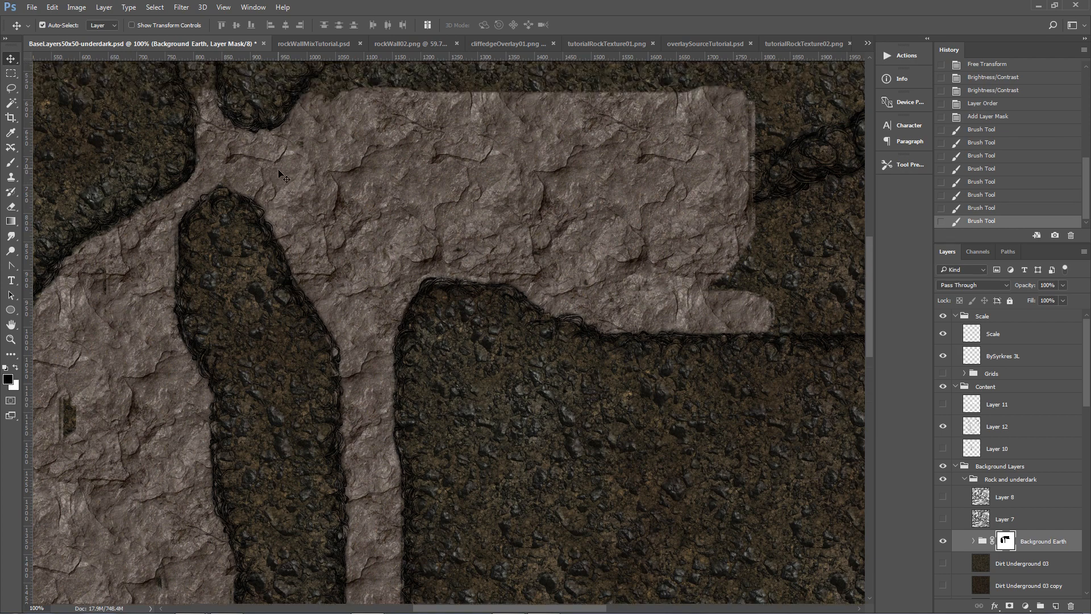
{"action": "scroll", "coordinate": [182, 196], "scroll_direction": "up", "scroll_amount": 6}
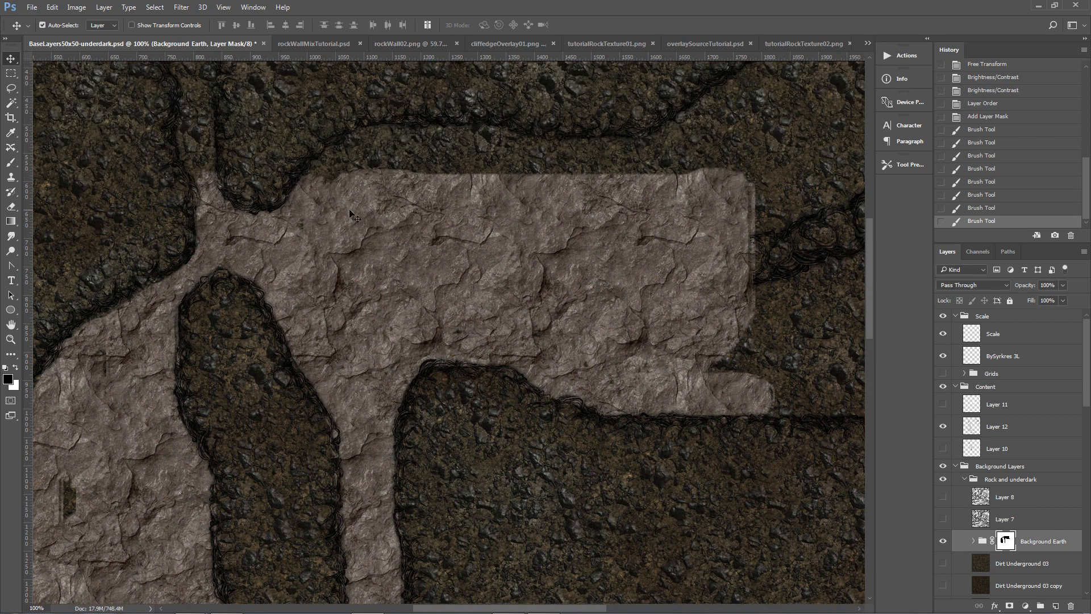
{"action": "left_click", "coordinate": [941, 542]}
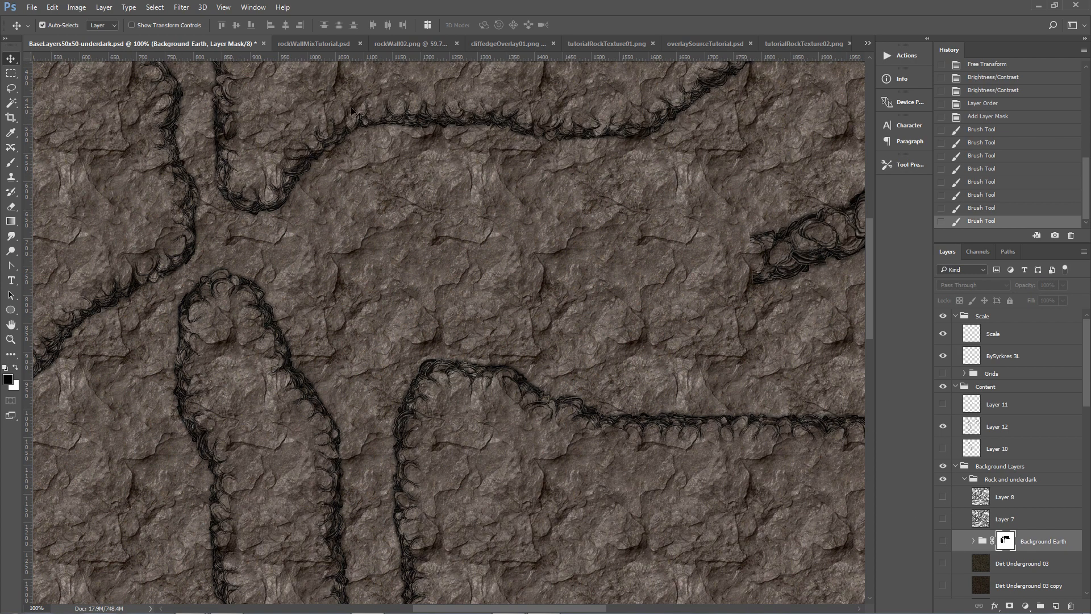